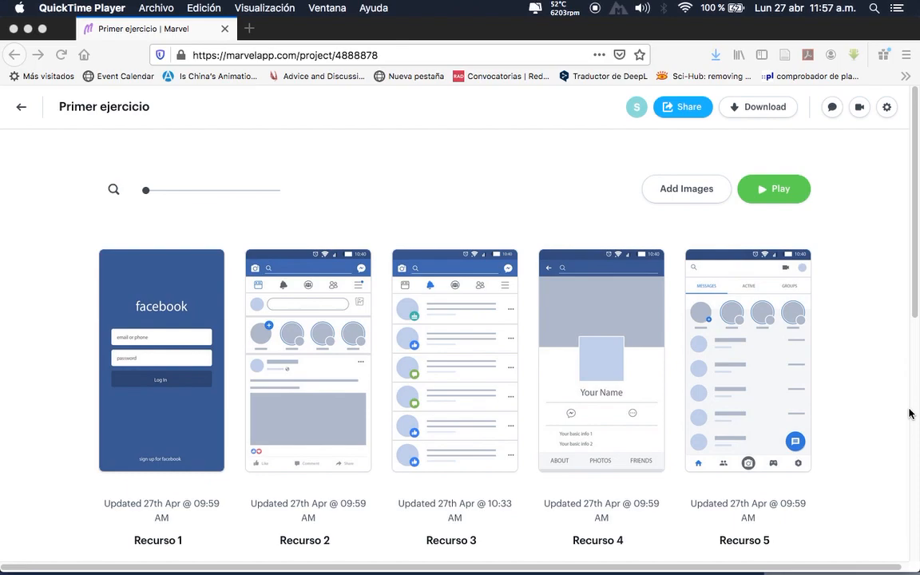
# - Open the options for adding images to the Primer ejercicio project and close them without choosing one
pyautogui.click(676, 198)
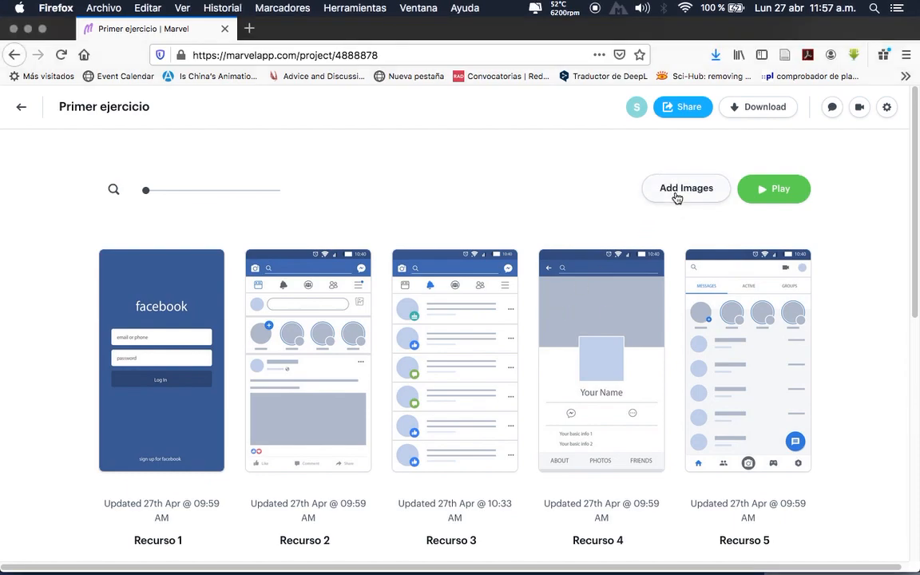
pyautogui.click(676, 194)
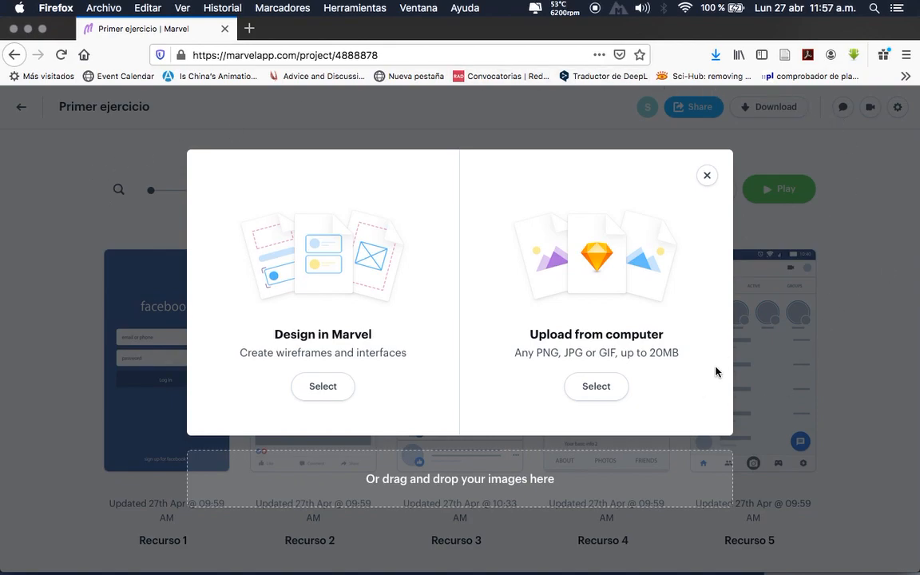
pyautogui.click(850, 298)
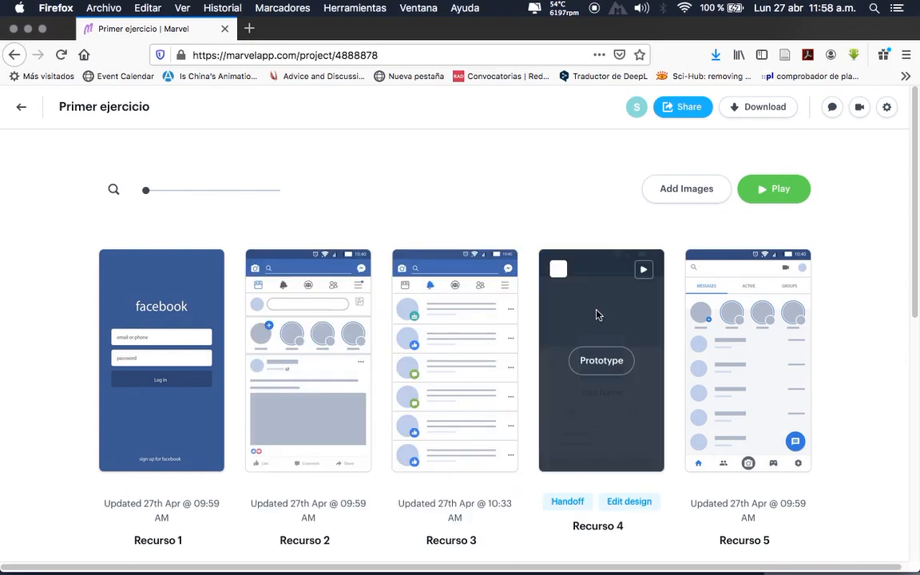
# - Play the Recurso 4 prototype, test the profile picture hotspot, and return to the project overview
pyautogui.click(603, 360)
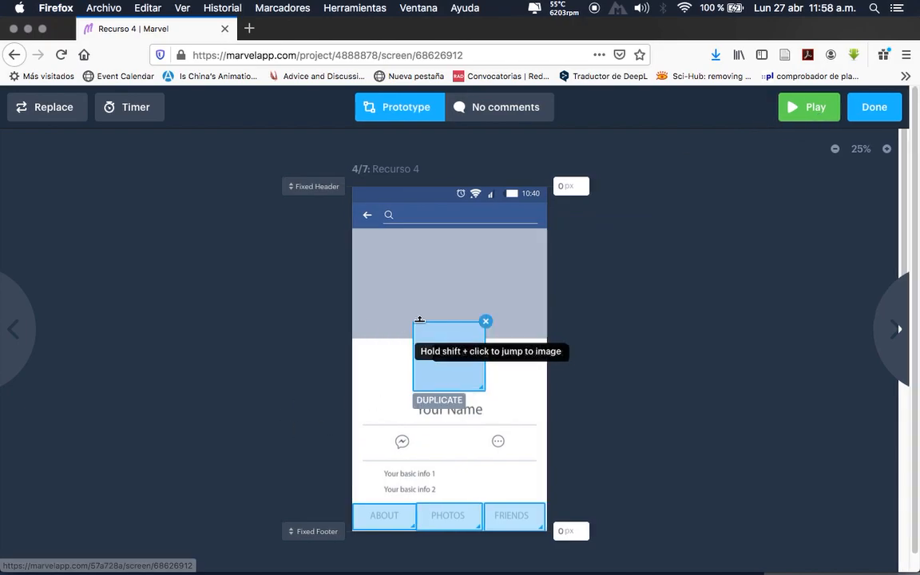
pyautogui.click(814, 113)
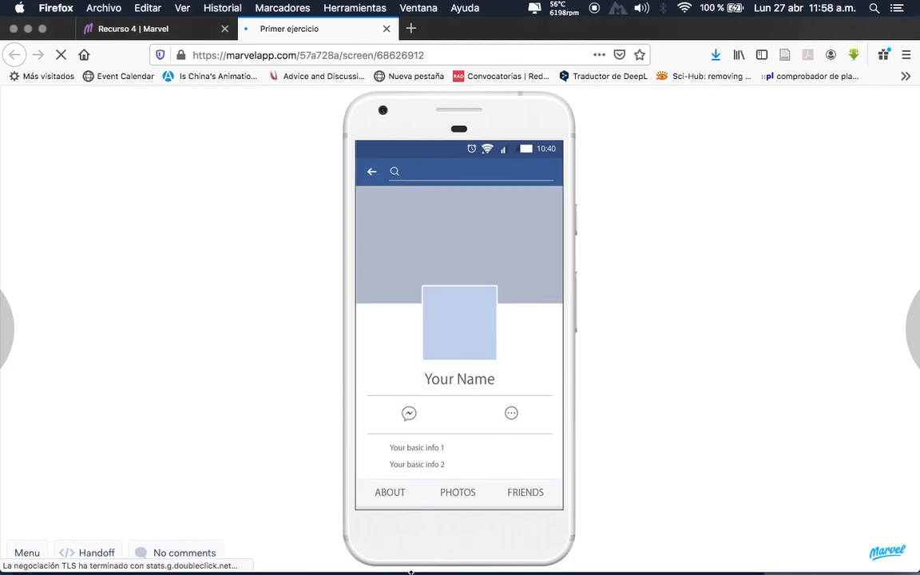
pyautogui.click(467, 337)
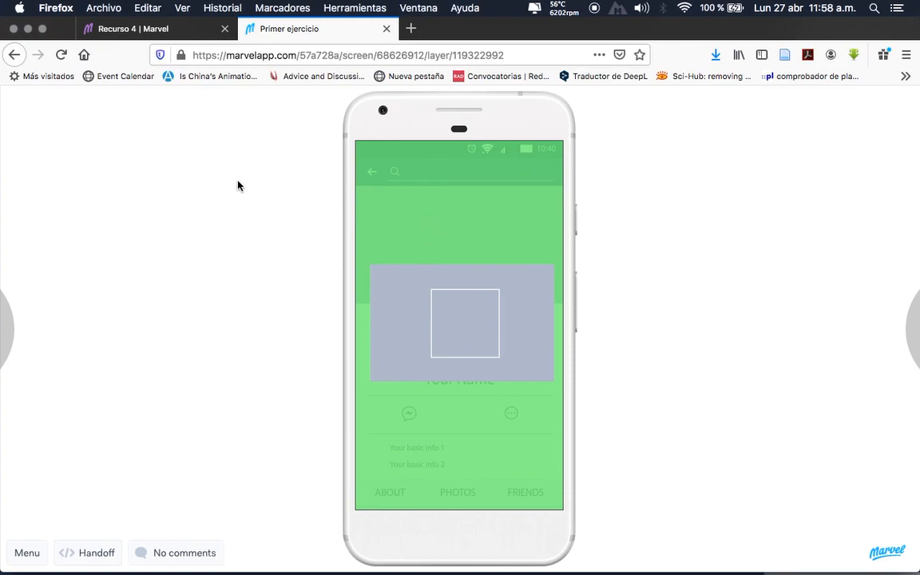
pyautogui.click(387, 30)
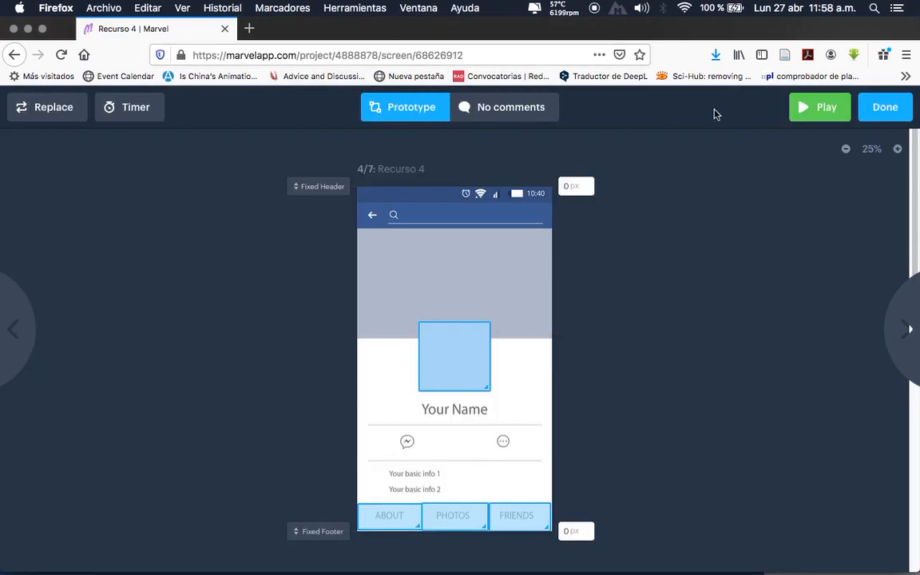
pyautogui.click(887, 112)
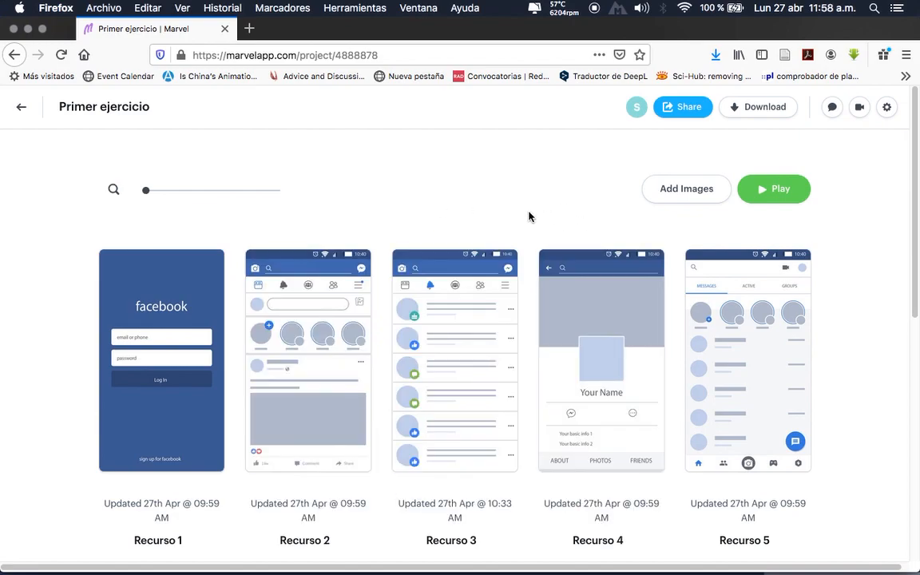
# - Look through the project's remaining screens and switch to the Illustrator document containing the feed and notifications designs
pyautogui.scroll(-5, 528, 217)
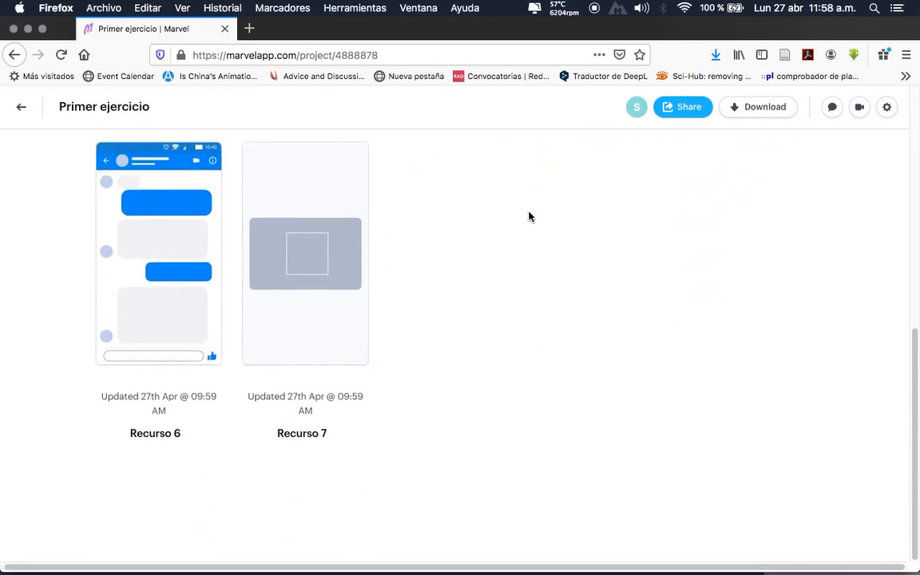
pyautogui.scroll(5, 553, 403)
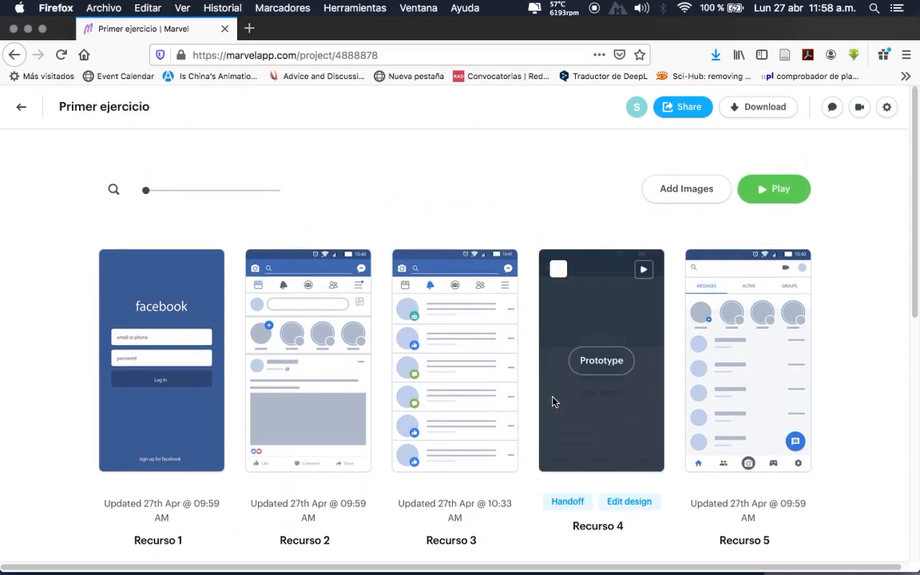
pyautogui.scroll(-5, 553, 402)
pyautogui.hotkey('ctrl', 'Up')
pyautogui.click(388, 396)
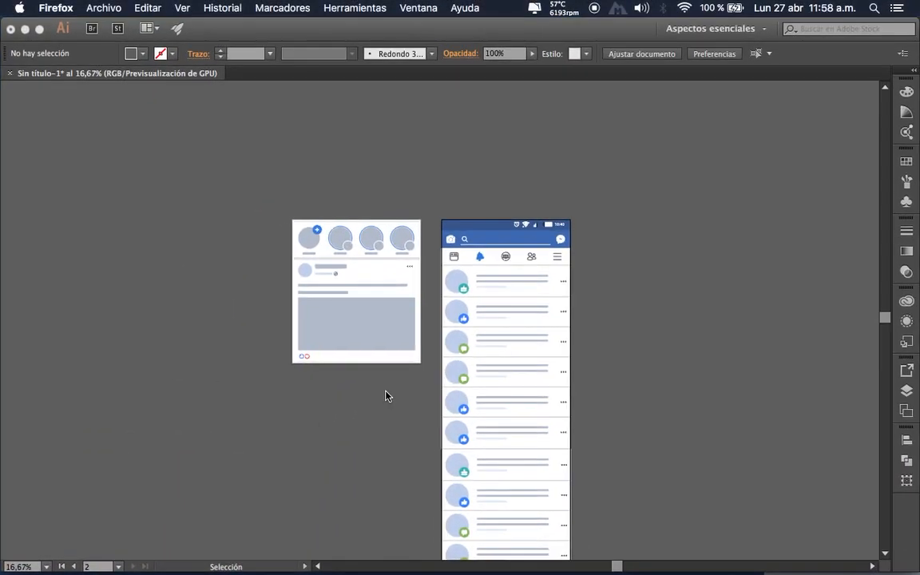
# - Draw a rectangle about 1428 × 2369 px in the empty space beside the long notifications screen
pyautogui.scroll(-5, 601, 263)
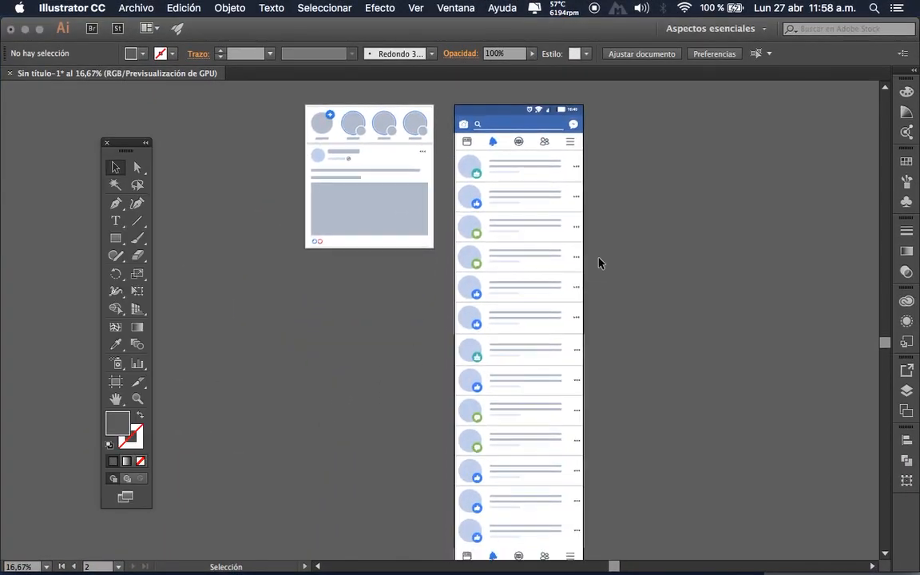
pyautogui.scroll(-4, 601, 263)
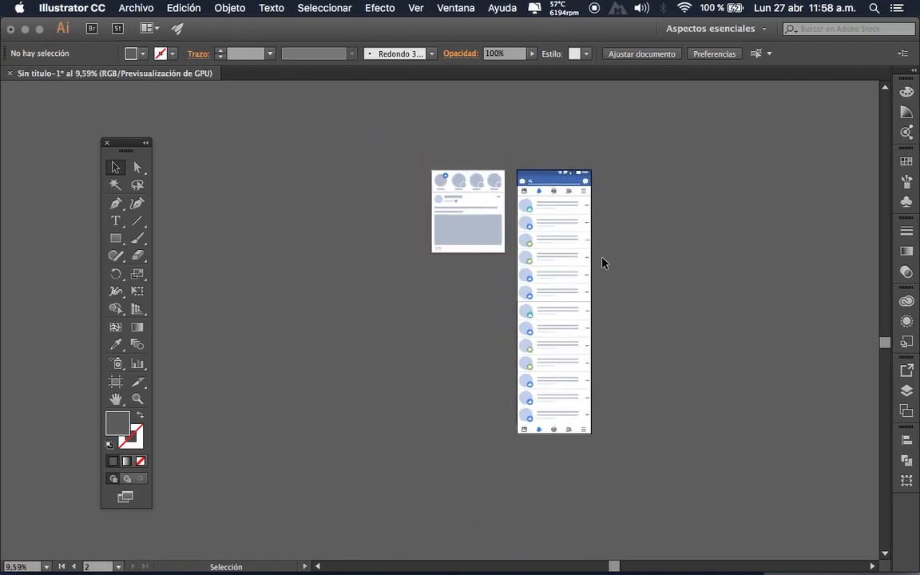
pyautogui.scroll(2, 601, 262)
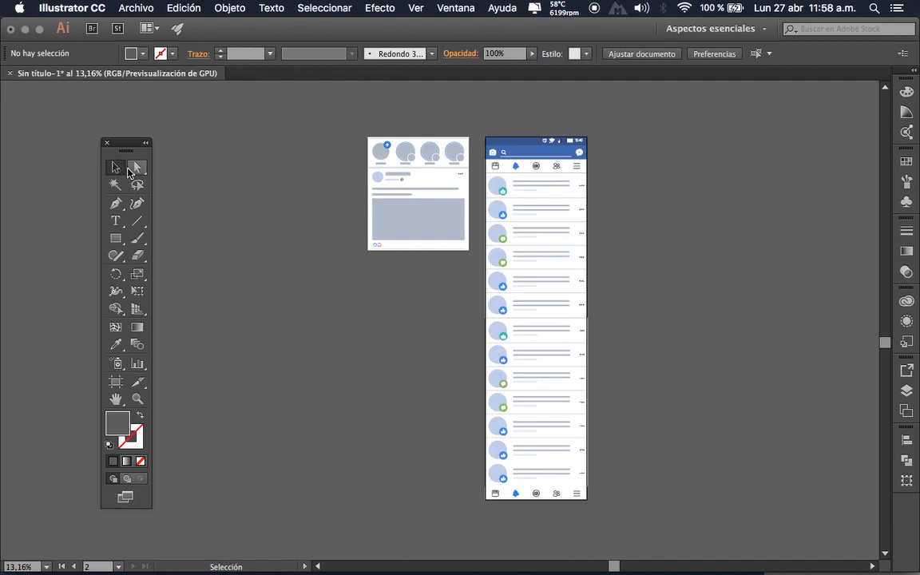
pyautogui.click(116, 238)
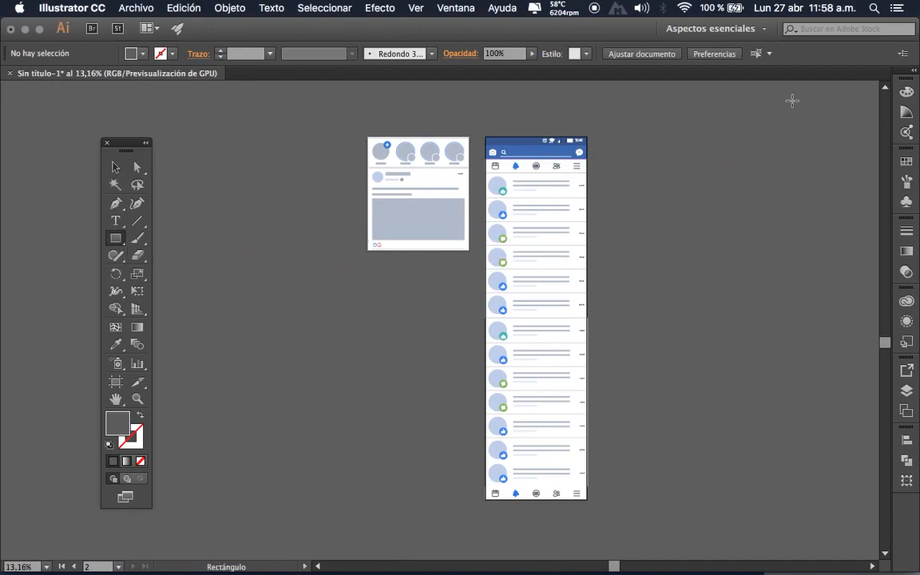
pyautogui.moveTo(686, 144); pyautogui.dragTo(821, 369)
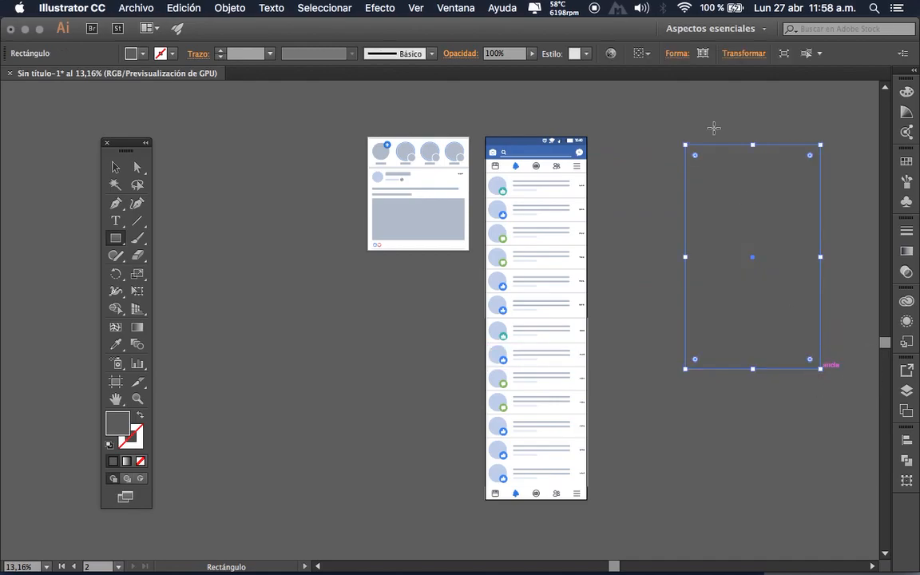
# - Set the rectangle's width to 1080 px and its height to 1920 px
pyautogui.click(736, 56)
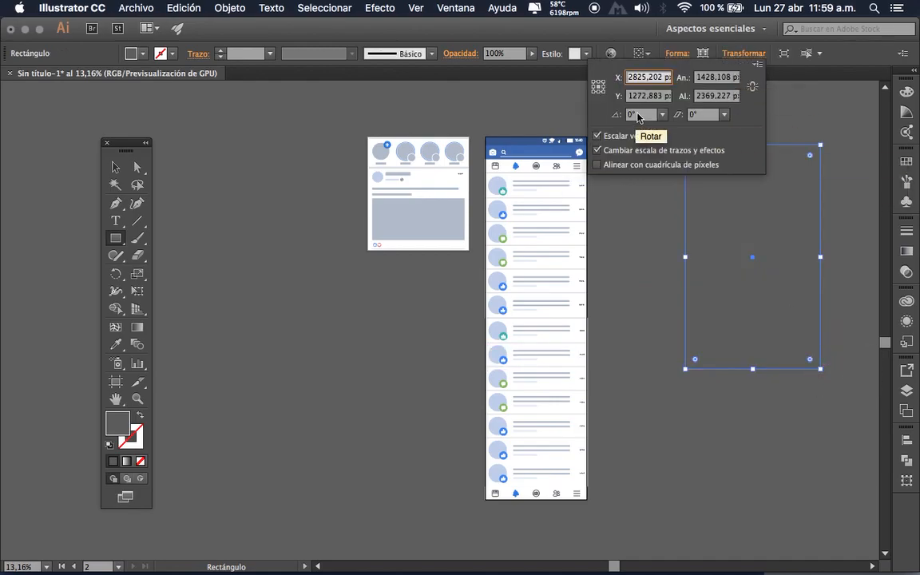
pyautogui.click(711, 80)
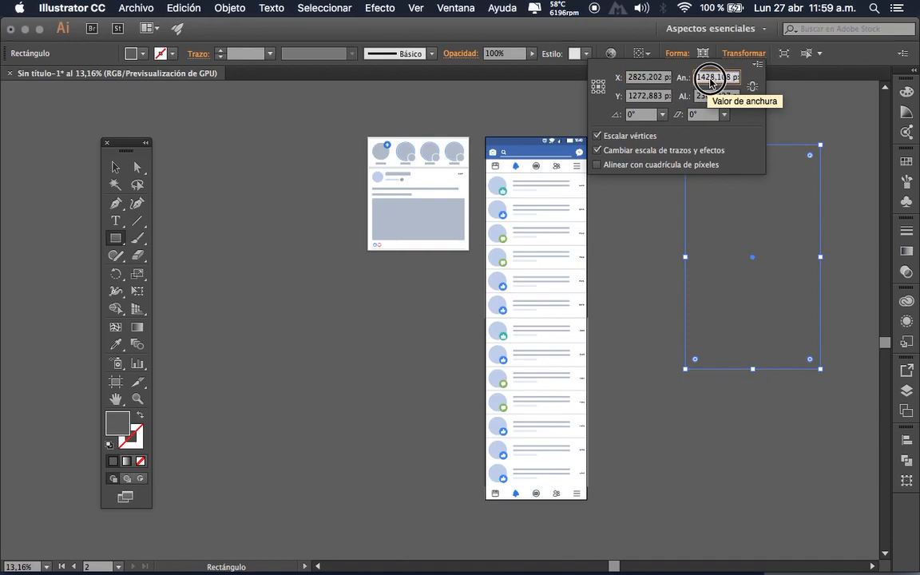
pyautogui.write('1080')
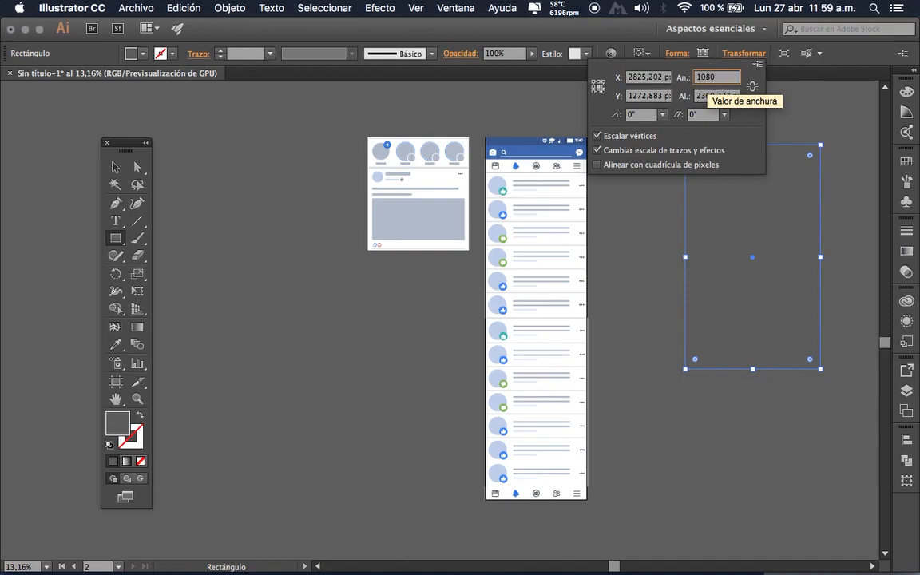
pyautogui.press('Tab')
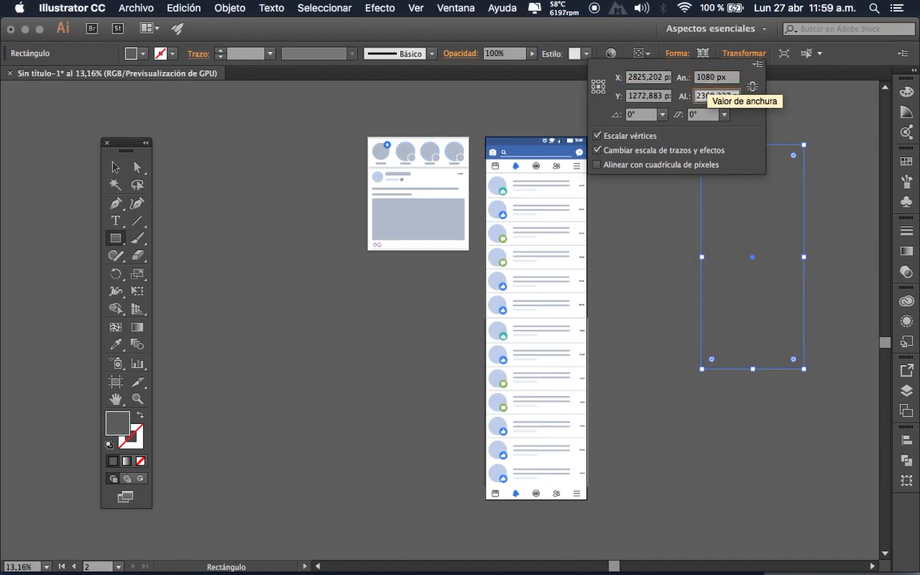
pyautogui.write('1920')
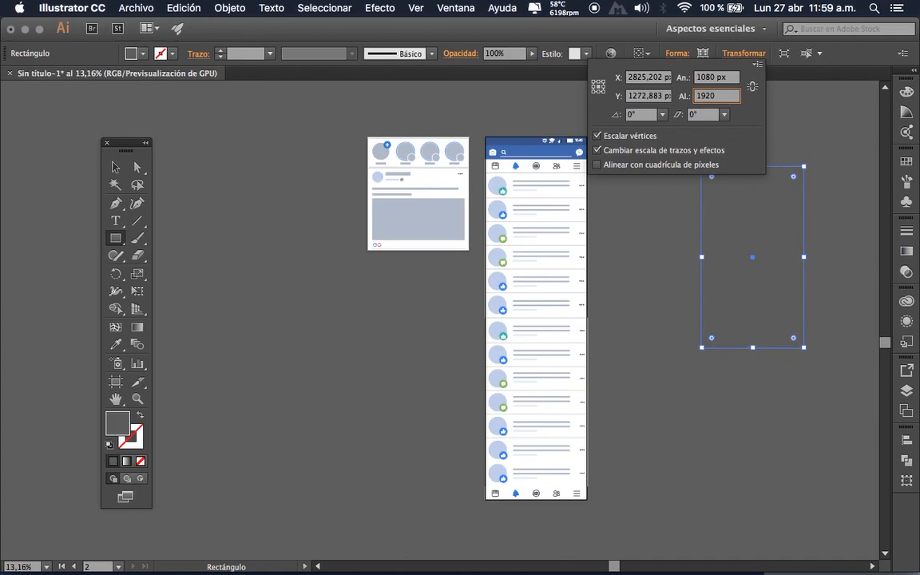
pyautogui.press('Return')
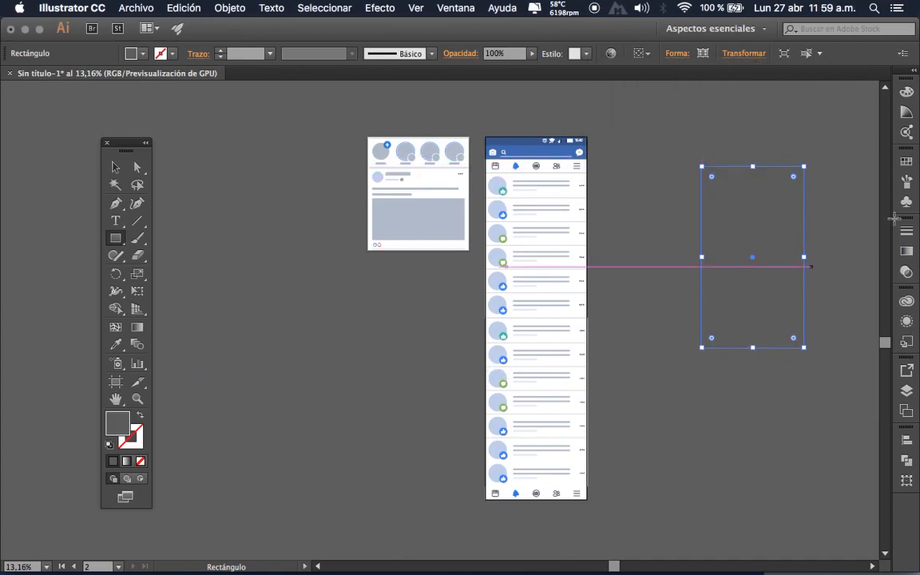
# - Fill the rectangle with the lightest grey swatch and place it over the feed artboard with top edges aligned
pyautogui.click(906, 162)
pyautogui.click(843, 236)
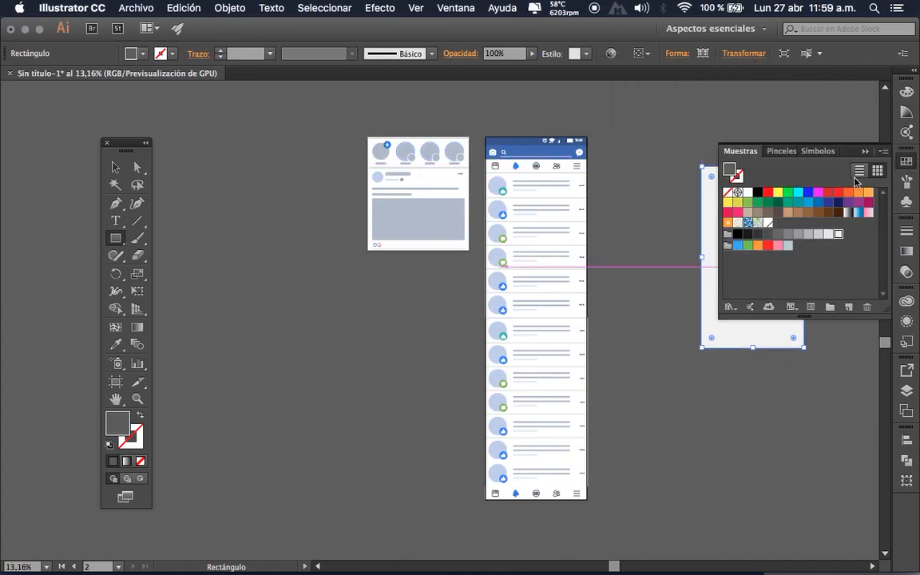
pyautogui.click(865, 151)
pyautogui.press('v')
pyautogui.click(536, 261)
pyautogui.moveTo(772, 223); pyautogui.dragTo(448, 202)
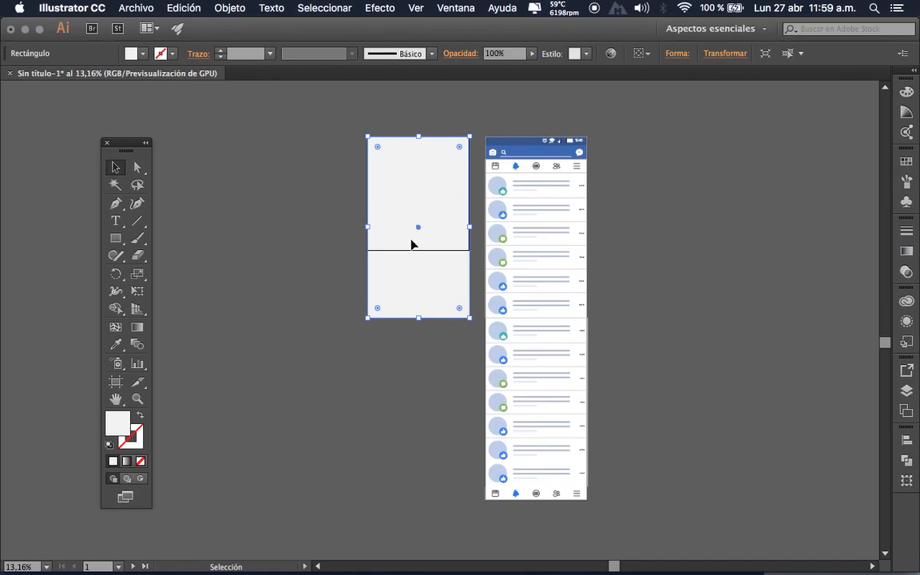
# - Send the light grey rectangle behind all the feed artwork and quit the unresponsive SystemExtr app
pyautogui.rightClick(416, 240)
pyautogui.moveTo(477, 436)
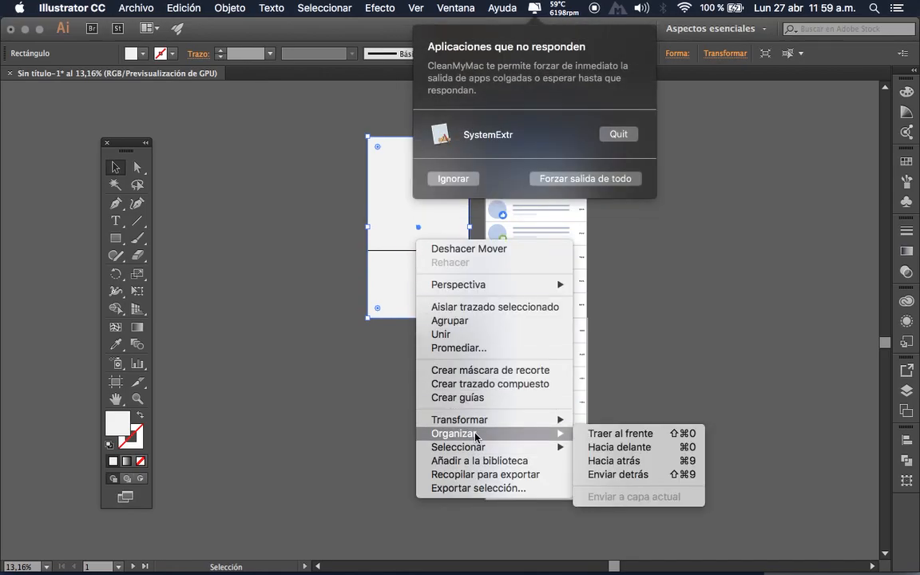
pyautogui.click(620, 474)
pyautogui.click(620, 135)
pyautogui.click(308, 231)
# - Slide the feed content up past the artboard's upper edge and bring it back down to imitate scrolling
pyautogui.keyDown('super'); pyautogui.click(402, 193); pyautogui.keyUp('super')
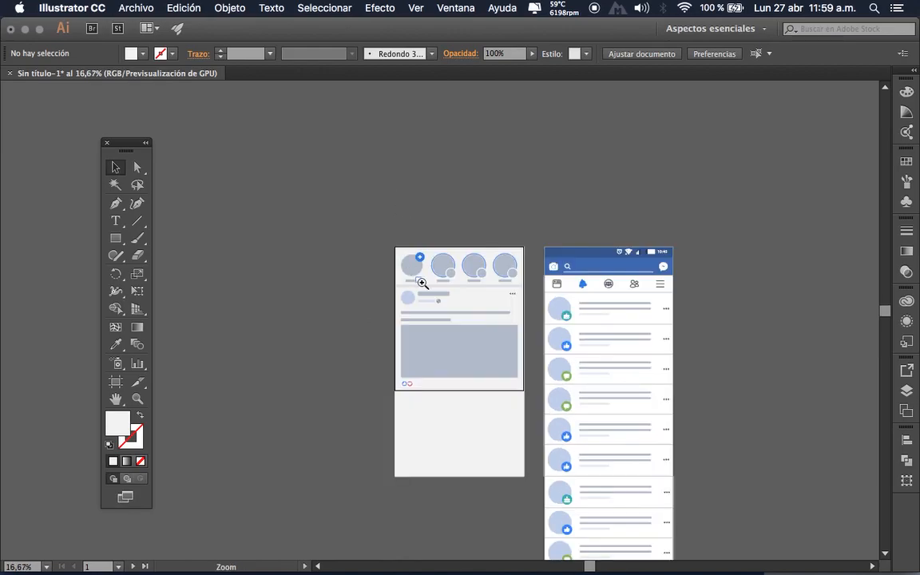
pyautogui.keyDown('super'); pyautogui.click(473, 311); pyautogui.keyUp('super')
pyautogui.moveTo(460, 310); pyautogui.dragTo(439, 200)
pyautogui.moveTo(408, 253); pyautogui.dragTo(417, 318)
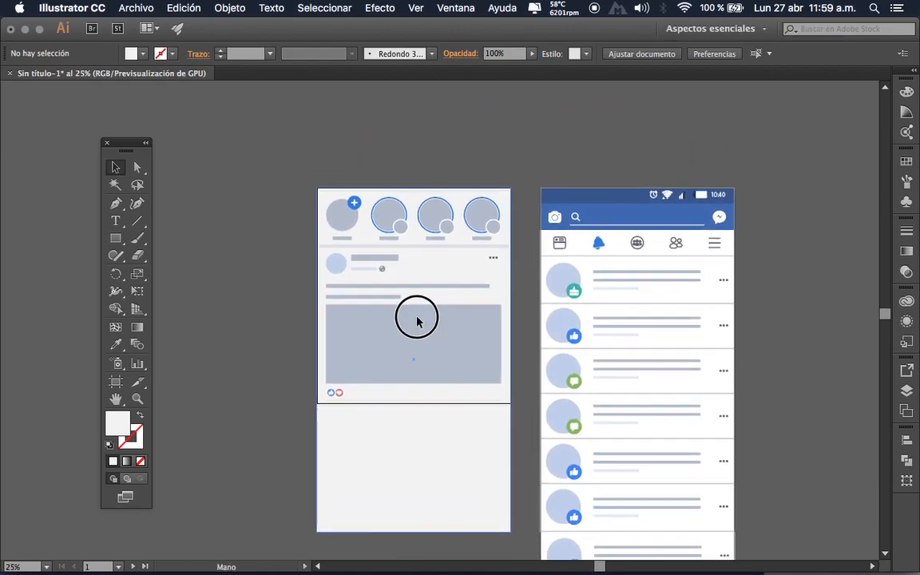
pyautogui.click(385, 443)
pyautogui.click(263, 417)
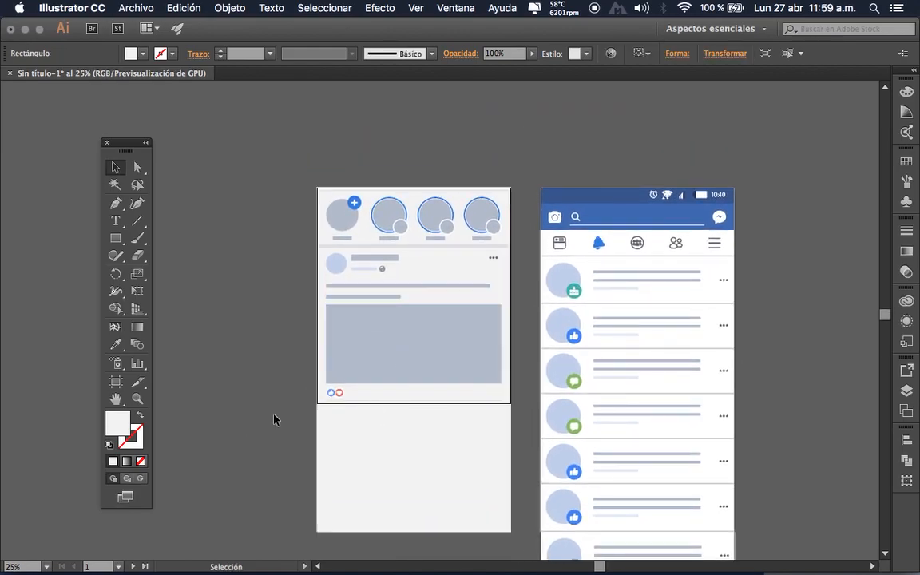
pyautogui.moveTo(395, 392); pyautogui.dragTo(391, 221)
pyautogui.press('super+z')
pyautogui.click(256, 347)
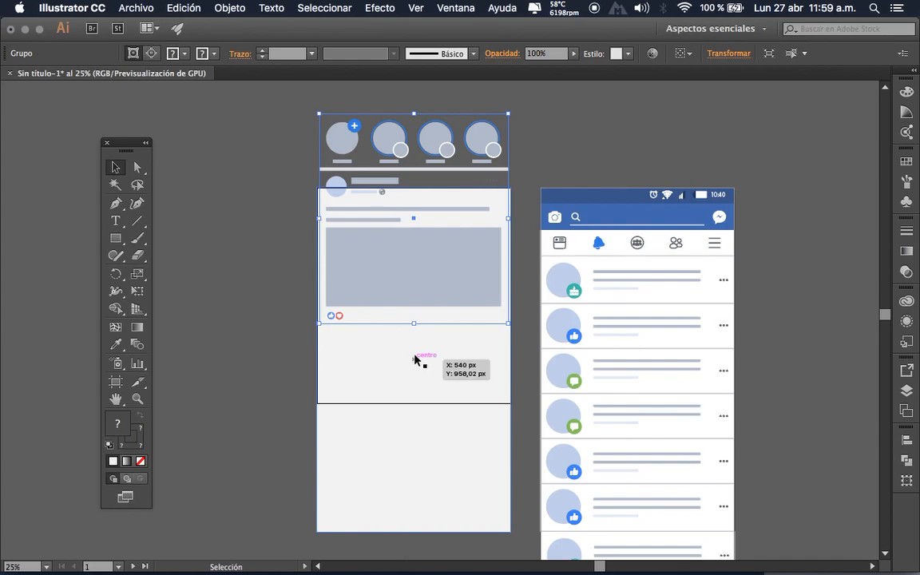
pyautogui.moveTo(402, 303)
pyautogui.mouseDown()
pyautogui.moveTo(399, 144)
pyautogui.moveTo(376, 115)
pyautogui.moveTo(380, 247)
pyautogui.moveTo(353, 335)
pyautogui.moveTo(373, 338)
pyautogui.moveTo(411, 310)
pyautogui.moveTo(388, 296)
pyautogui.mouseUp()
pyautogui.moveTo(385, 350); pyautogui.dragTo(385, 357)
# - Delete the light grey rectangle behind the feed and undo the deletion
pyautogui.click(452, 500)
pyautogui.moveTo(477, 534); pyautogui.dragTo(269, 526)
pyautogui.press('Delete')
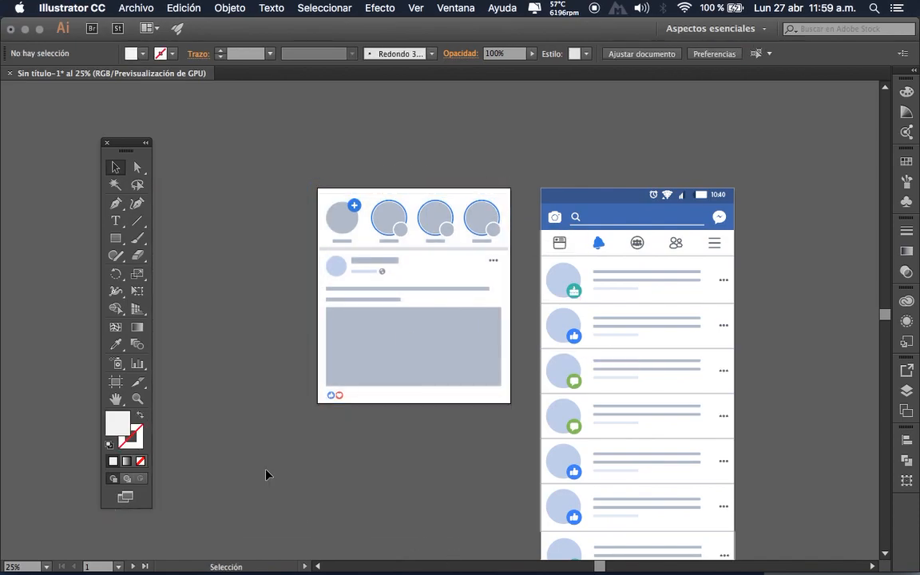
pyautogui.moveTo(461, 374); pyautogui.dragTo(373, 323)
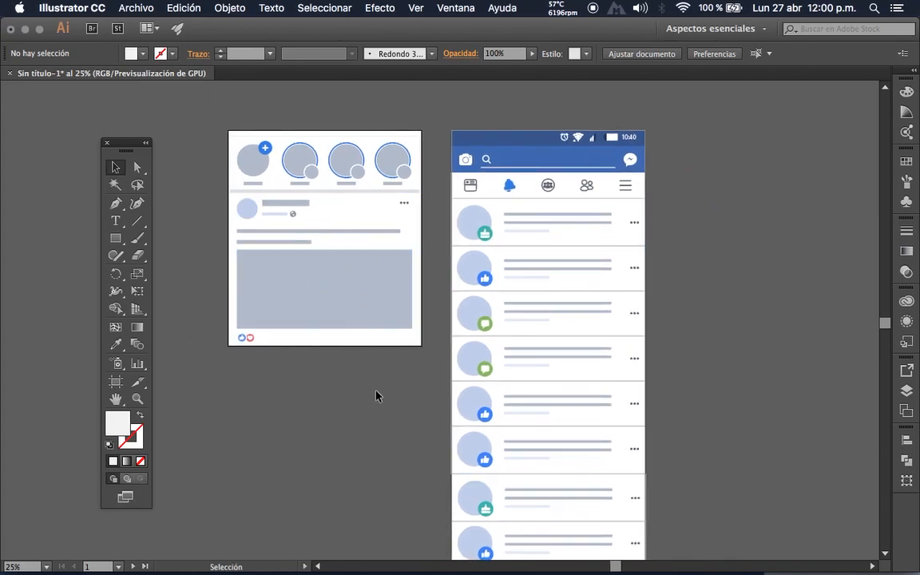
pyautogui.moveTo(515, 308); pyautogui.dragTo(461, 290)
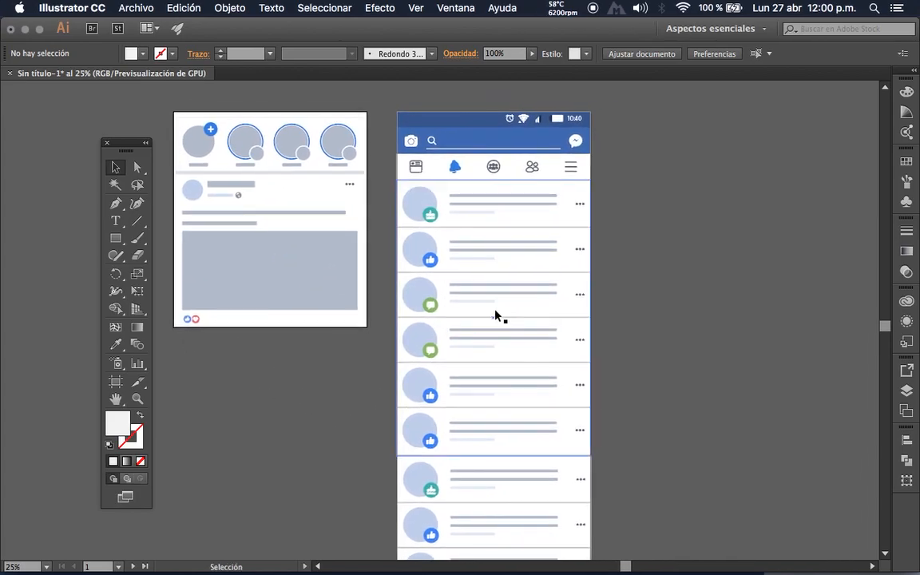
pyautogui.press('super+z')
pyautogui.press('super+z')
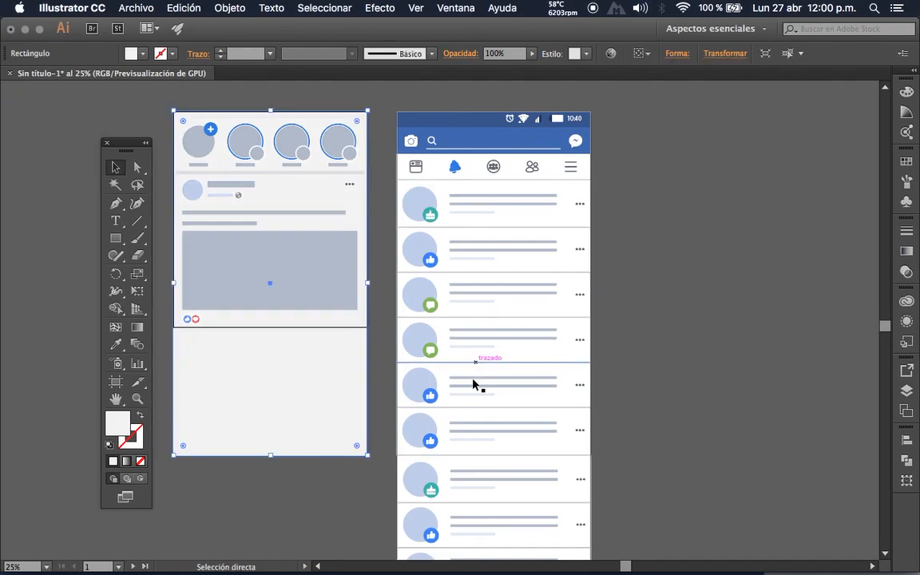
# - Place two vertically stacked copies of the light grey rectangle directly alongside the notifications screen, starting at its upper edge
pyautogui.keyDown('alt'); pyautogui.keyDown('super'); pyautogui.click(485, 307); pyautogui.keyUp('super'); pyautogui.keyUp('alt')
pyautogui.moveTo(501, 338); pyautogui.dragTo(540, 259)
pyautogui.moveTo(525, 311); pyautogui.dragTo(594, 296)
pyautogui.keyDown('super'); pyautogui.click(481, 294); pyautogui.keyUp('super')
pyautogui.keyDown('alt'); pyautogui.keyDown('super'); pyautogui.click(527, 307); pyautogui.keyUp('super'); pyautogui.keyUp('alt')
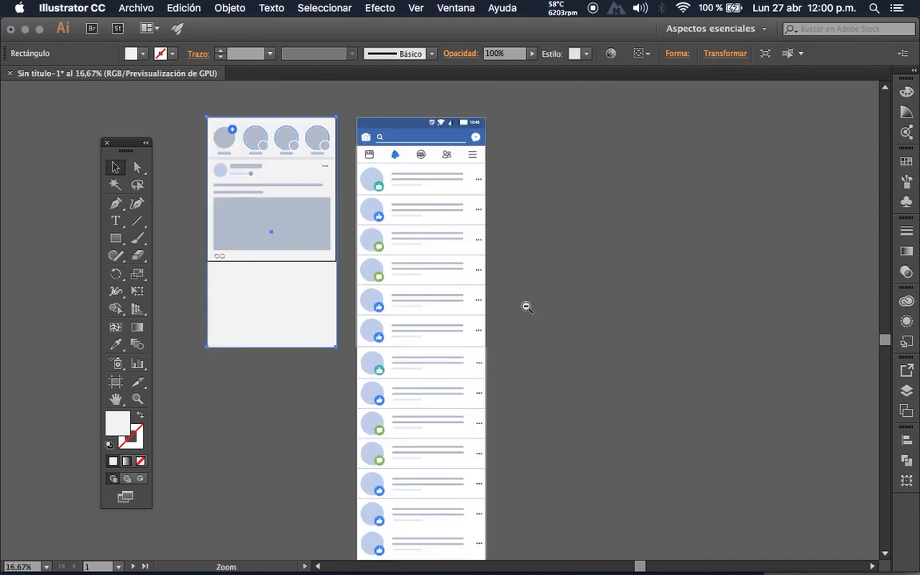
pyautogui.keyDown('alt'); pyautogui.keyDown('super'); pyautogui.click(525, 307); pyautogui.keyUp('super'); pyautogui.keyUp('alt')
pyautogui.moveTo(434, 312); pyautogui.dragTo(579, 270)
pyautogui.moveTo(386, 285); pyautogui.dragTo(582, 431)
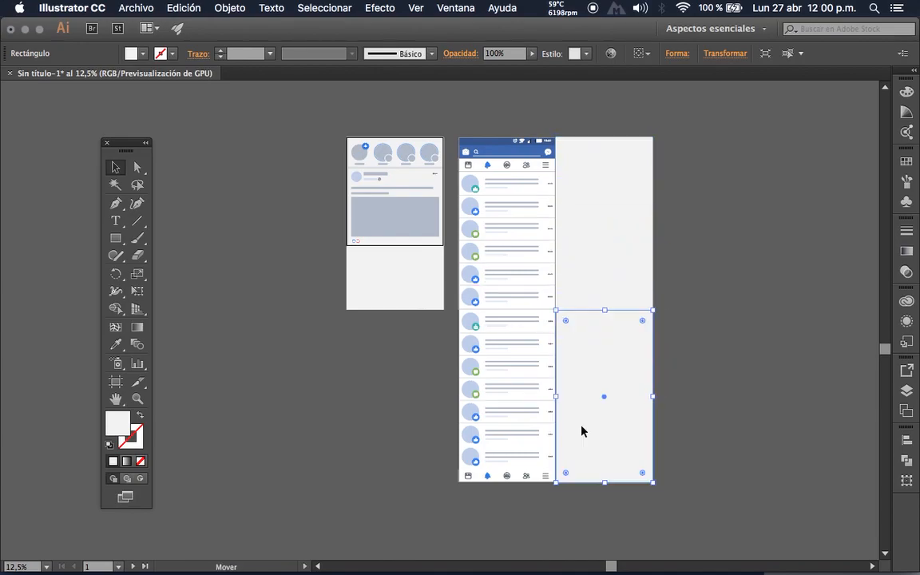
# - Delete the two light grey rectangles beside the notifications screen and the one behind the feed
pyautogui.click(712, 319)
pyautogui.moveTo(678, 252); pyautogui.dragTo(586, 507)
pyautogui.press('Delete')
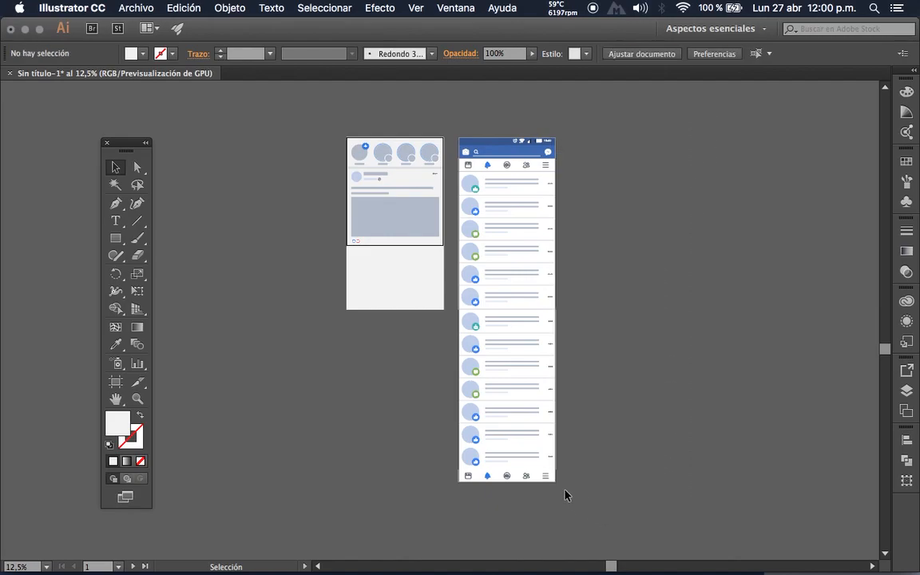
pyautogui.moveTo(402, 285); pyautogui.dragTo(276, 310)
pyautogui.press('Delete')
# - Examine the feed content and the full length of the notifications screen down to its lower navigation bar
pyautogui.keyDown('super'); pyautogui.click(431, 305); pyautogui.keyUp('super')
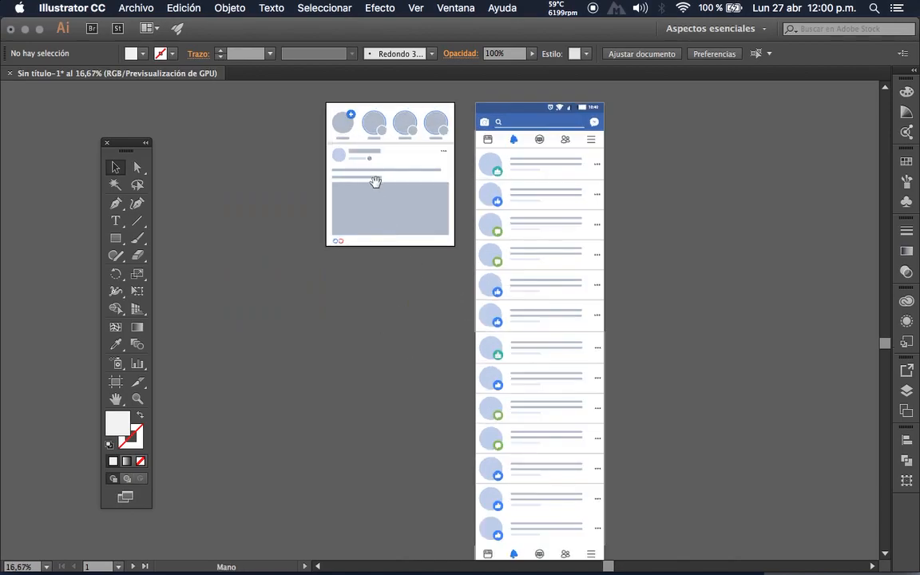
pyautogui.moveTo(320, 133); pyautogui.dragTo(331, 251)
pyautogui.keyDown('super'); pyautogui.click(403, 310); pyautogui.keyUp('super')
pyautogui.keyDown('super'); pyautogui.click(403, 309); pyautogui.keyUp('super')
pyautogui.moveTo(521, 383); pyautogui.dragTo(451, 358)
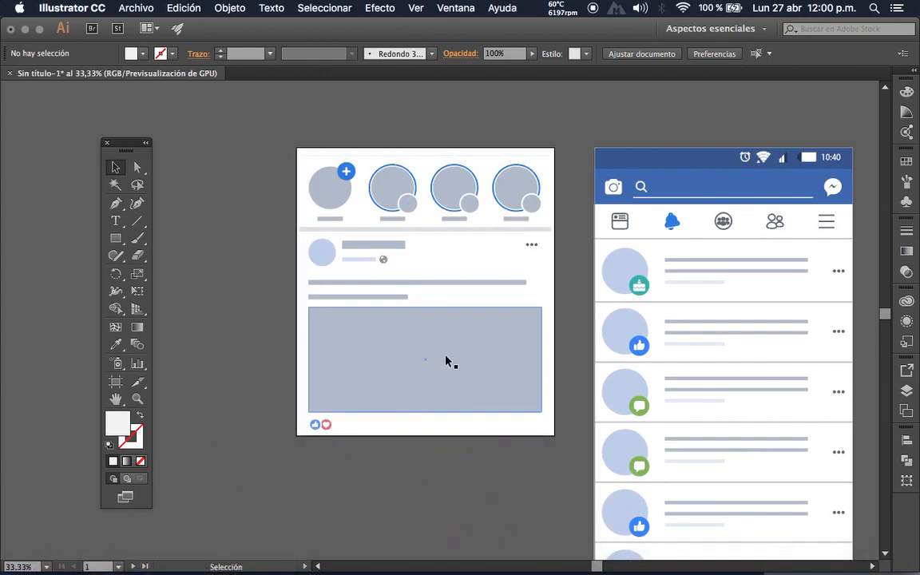
pyautogui.hscroll(5, 594, 339)
pyautogui.scroll(-10, 527, 344)
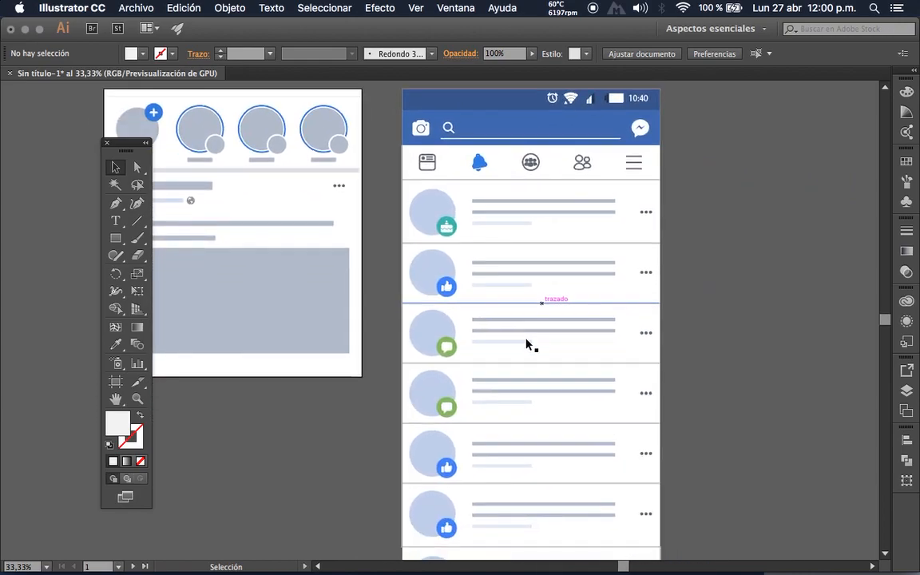
pyautogui.scroll(-4, 527, 343)
pyautogui.hscroll(-3, 527, 344)
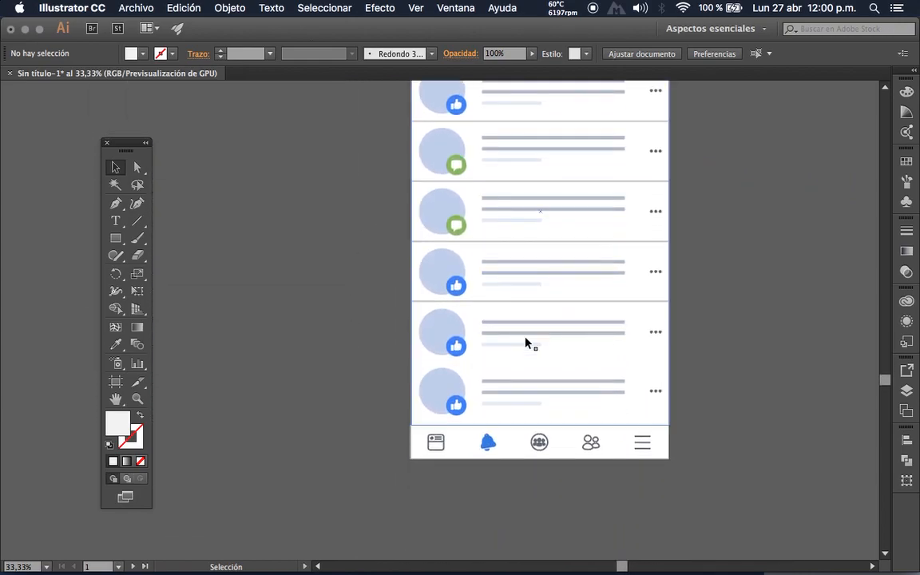
pyautogui.scroll(8, 528, 344)
pyautogui.scroll(5, 528, 344)
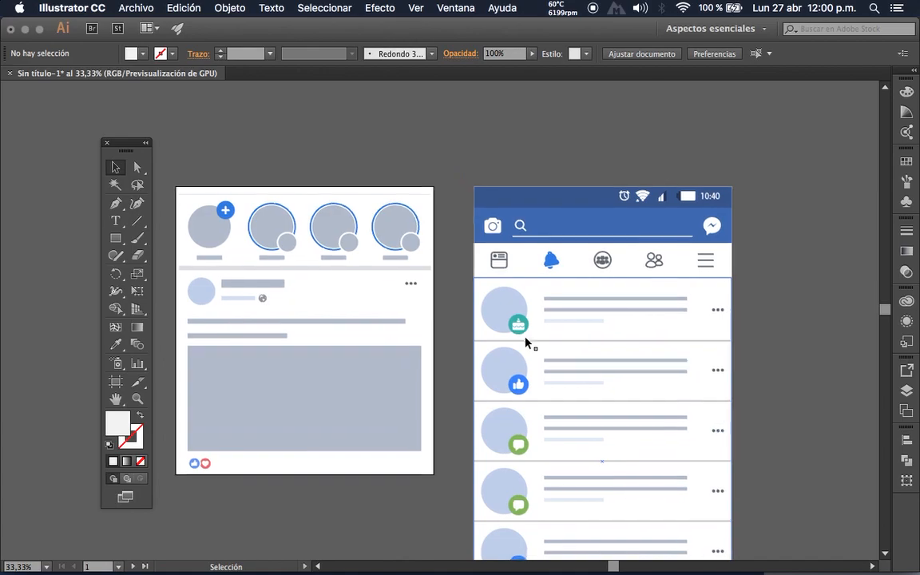
pyautogui.hscroll(-2, 528, 344)
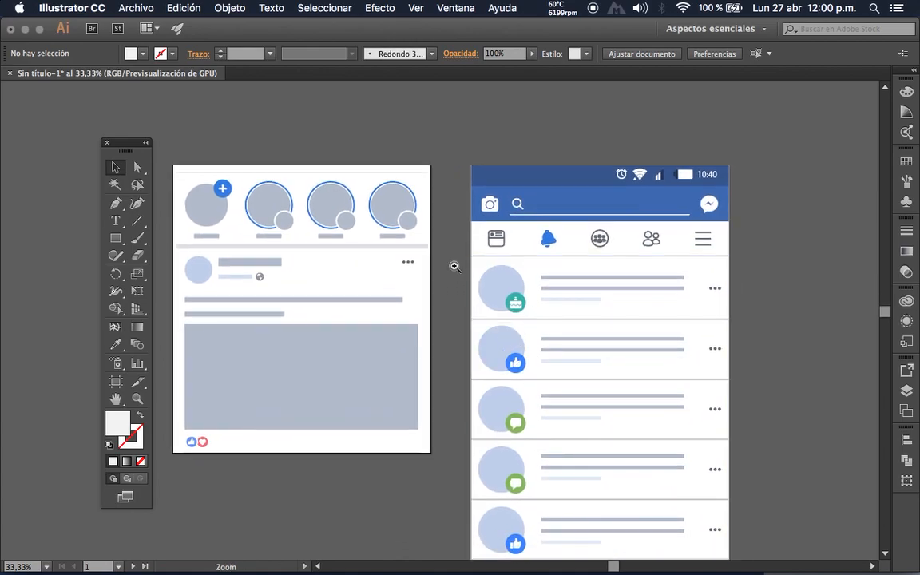
pyautogui.keyDown('alt'); pyautogui.keyDown('super'); pyautogui.click(455, 266); pyautogui.keyUp('super'); pyautogui.keyUp('alt')
pyautogui.moveTo(518, 528); pyautogui.dragTo(502, 401)
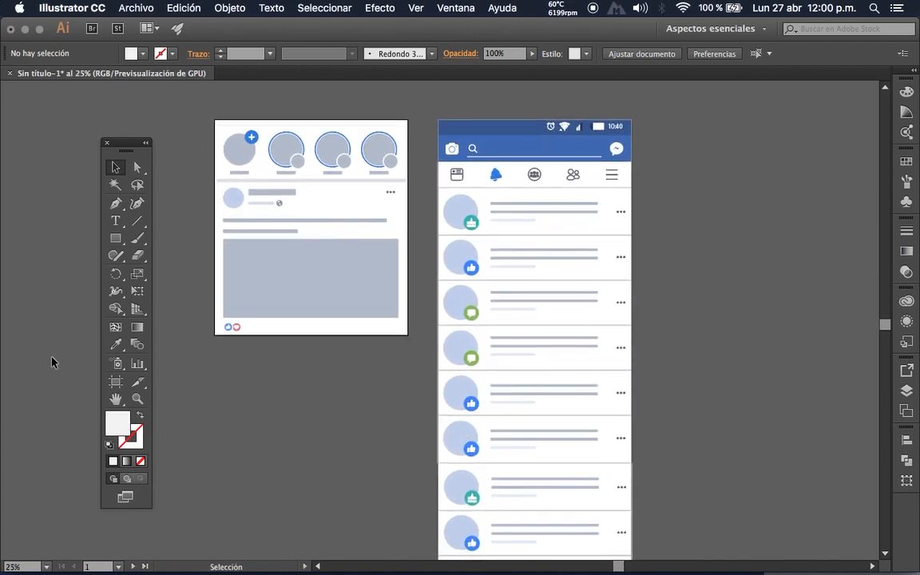
# - Move the tools palette clear of the artwork and display the asset export settings
pyautogui.moveTo(125, 148); pyautogui.dragTo(88, 126)
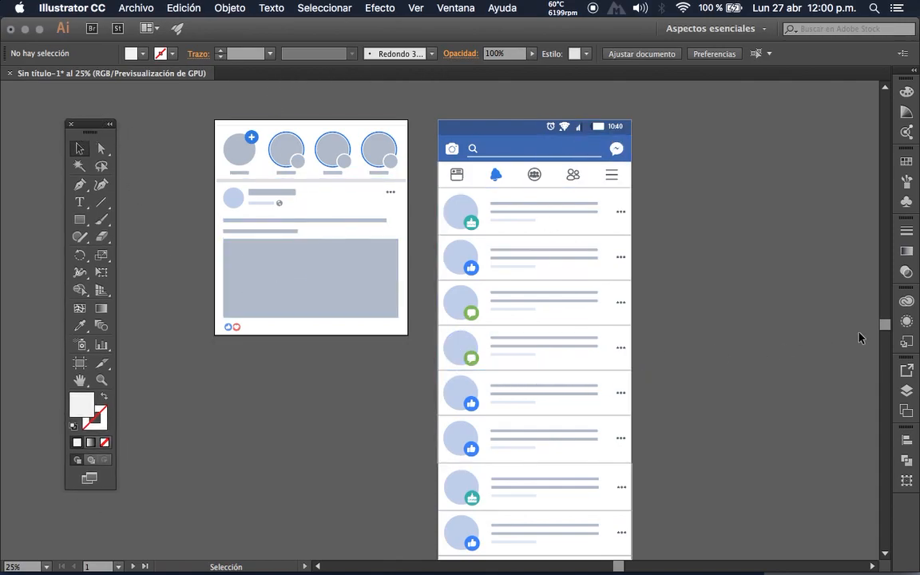
pyautogui.click(908, 379)
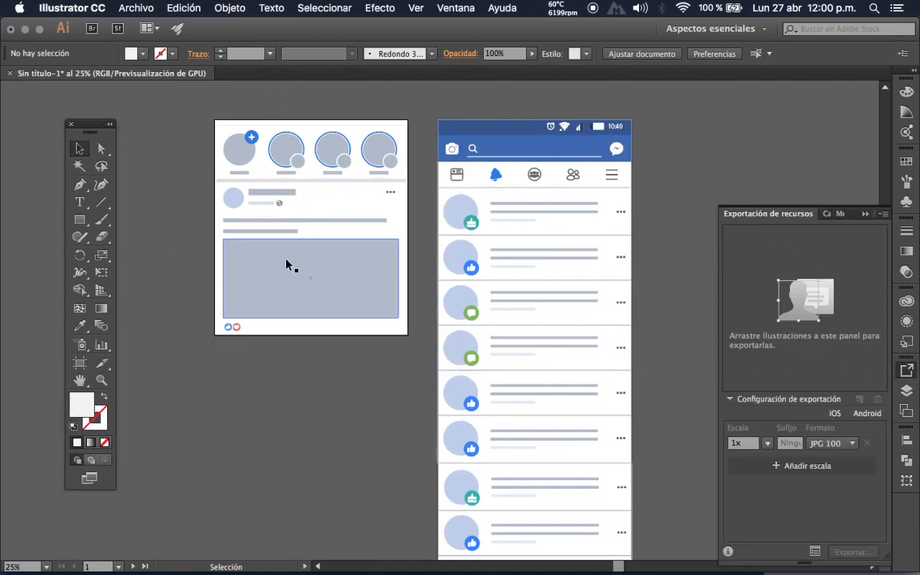
pyautogui.click(277, 203)
pyautogui.moveTo(278, 203); pyautogui.dragTo(212, 252)
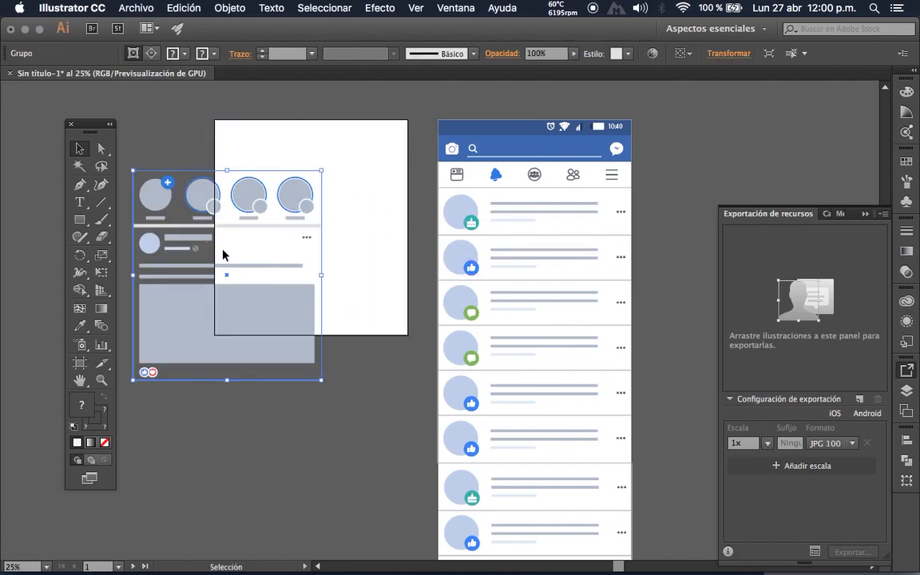
pyautogui.press('super+z')
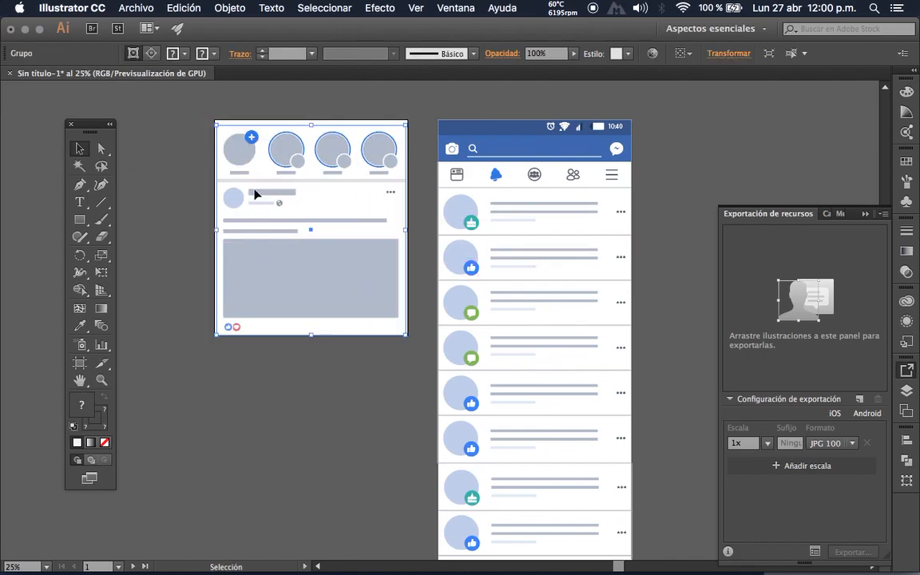
# - Add the feed group and the entire notifications screen as two separate export assets, leaving nothing selected on the canvas
pyautogui.moveTo(237, 157); pyautogui.dragTo(777, 258)
pyautogui.moveTo(473, 299); pyautogui.dragTo(755, 297)
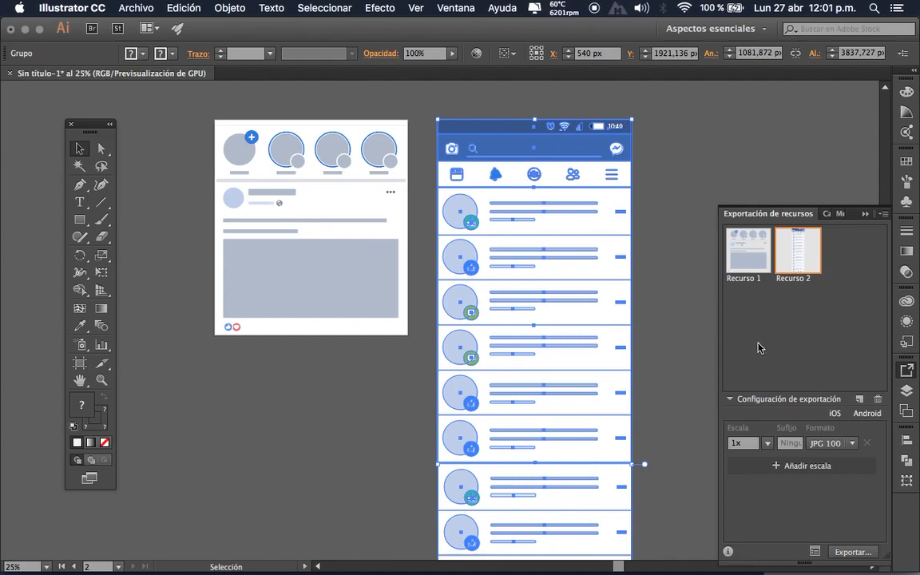
pyautogui.click(680, 247)
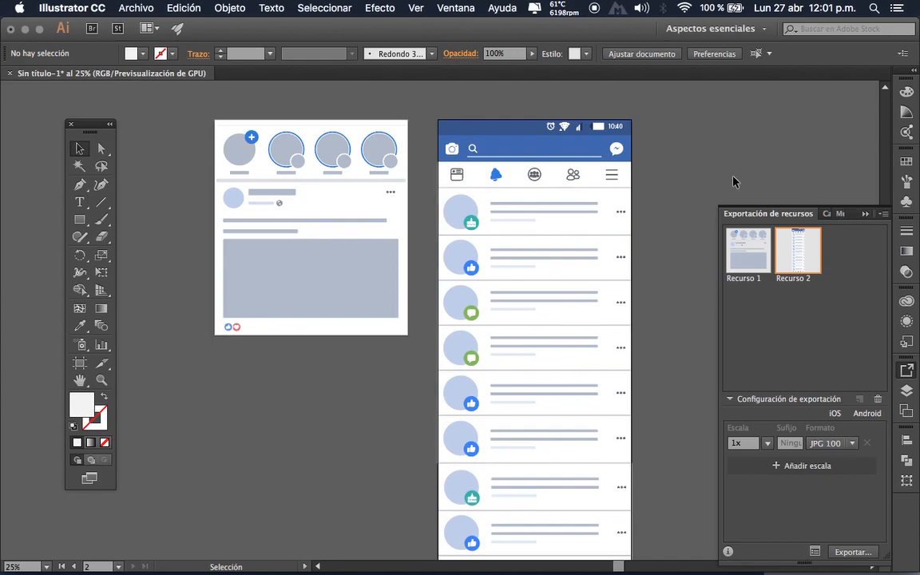
# - Switch to Finder and preview the exported images Recurso 8.jpg and Recurso 9.jpg in the apppp folder
pyautogui.hotkey('ctrl', 'Right')
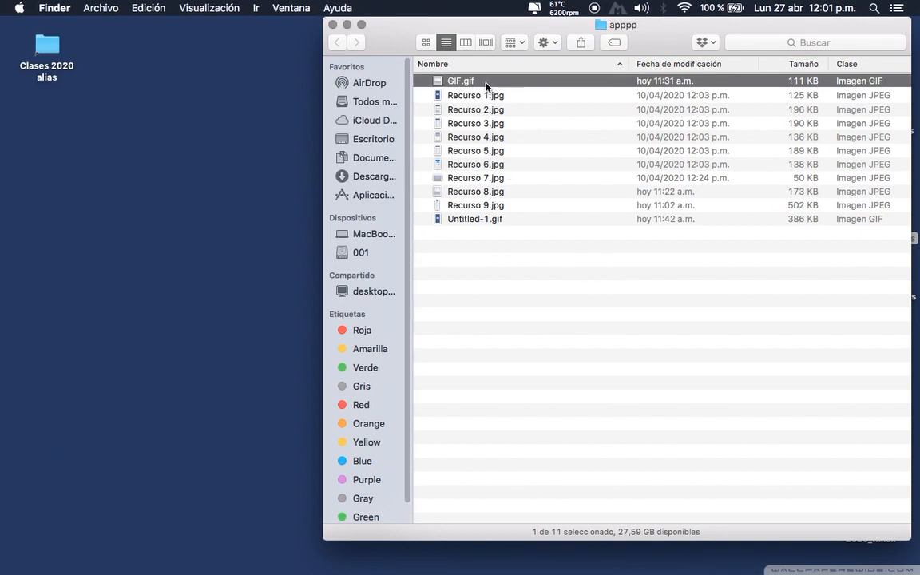
pyautogui.click(478, 194)
pyautogui.press('space')
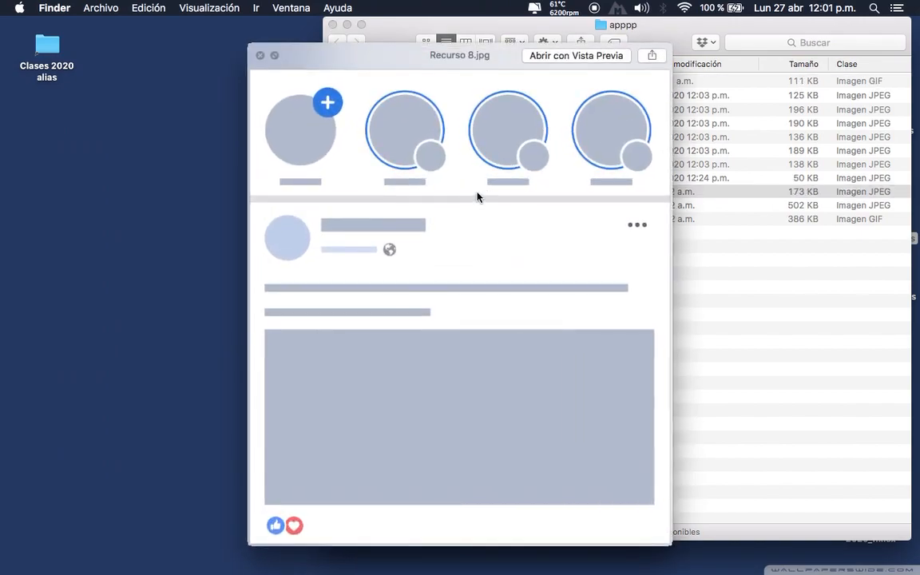
pyautogui.press('Down')
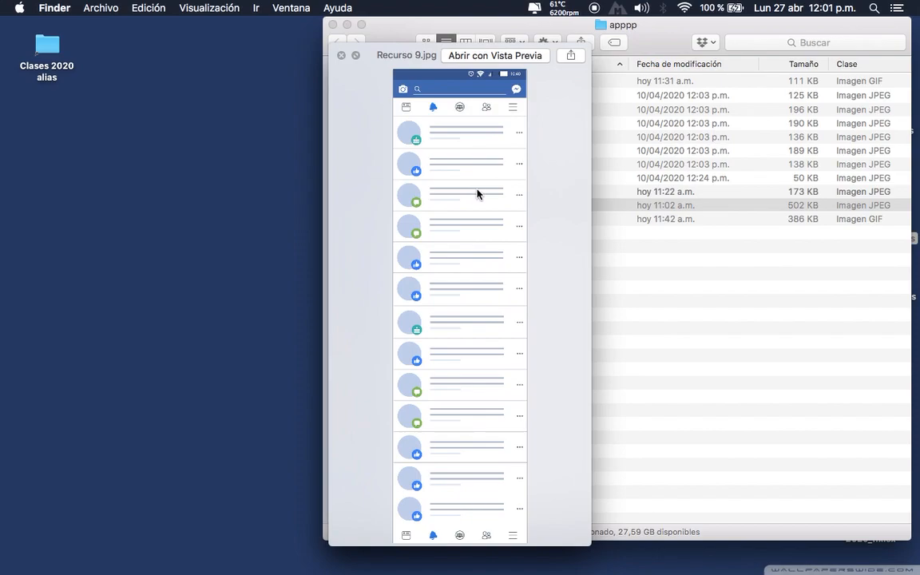
# - Switch to Firefox, where the Marvel project Primer ejercicio is open, and go to the start of its screens
pyautogui.hotkey('ctrl', 'Left')
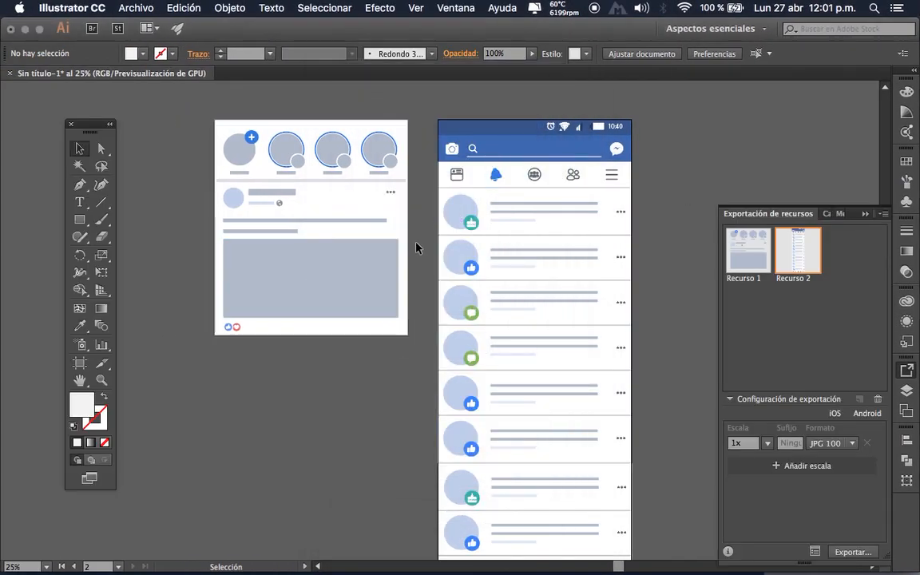
pyautogui.hotkey('ctrl', 'Up')
pyautogui.click(347, 199)
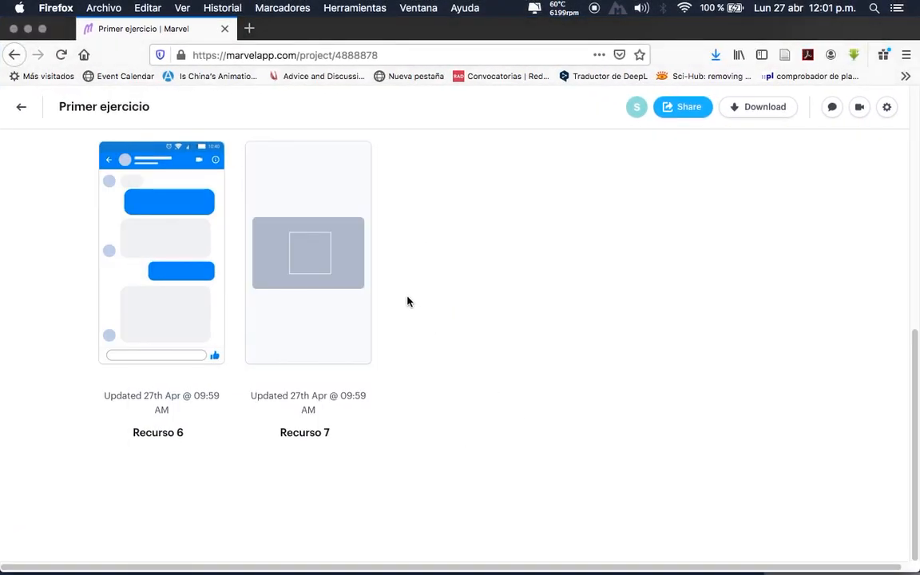
pyautogui.scroll(6, 674, 377)
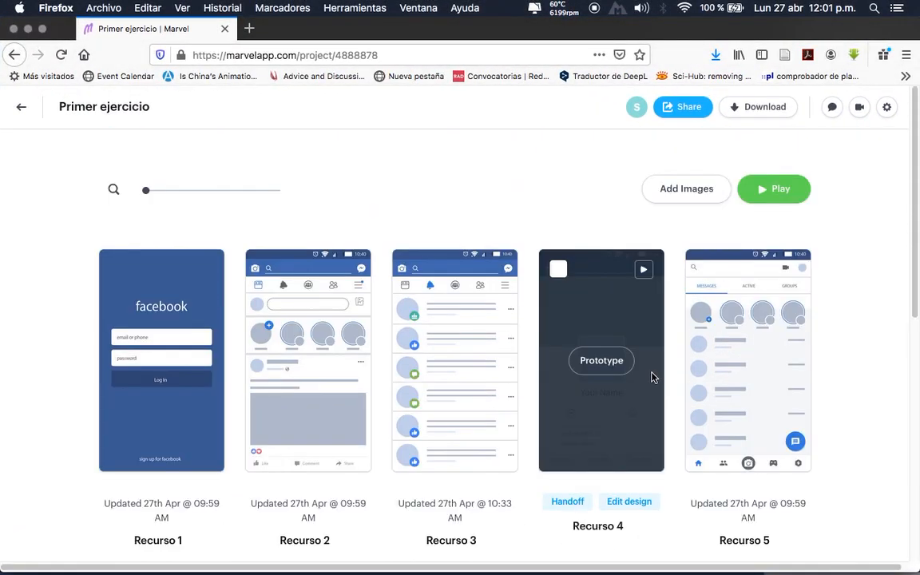
# - Upload Recurso 8.jpg and Recurso 9.jpg from the apppp folder to the project and check them among its screens
pyautogui.click(699, 192)
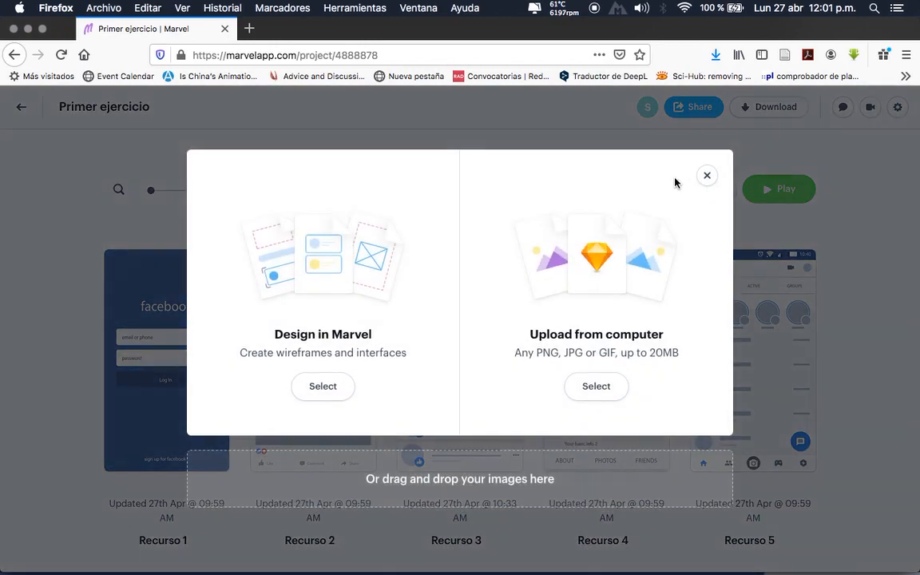
pyautogui.click(603, 385)
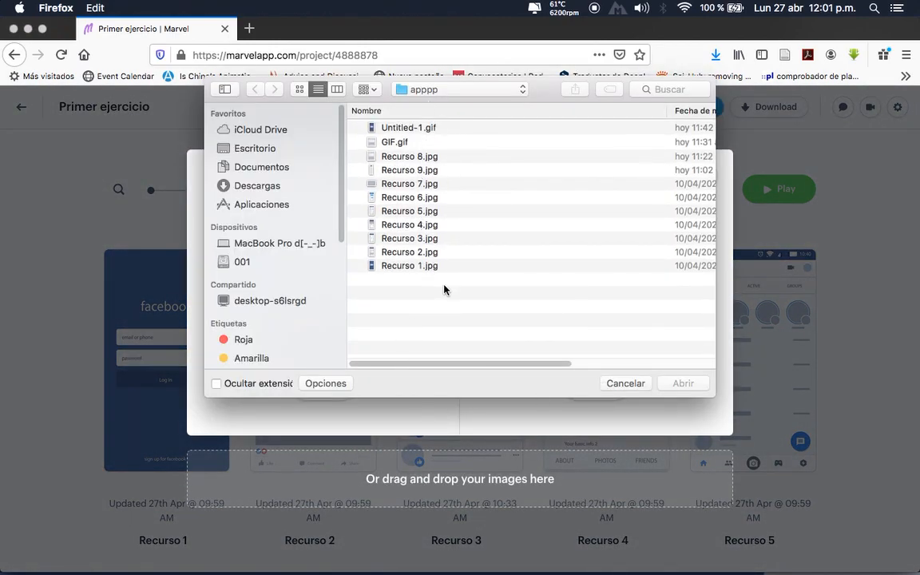
pyautogui.click(438, 169)
pyautogui.keyDown('shift'); pyautogui.click(432, 157); pyautogui.keyUp('shift')
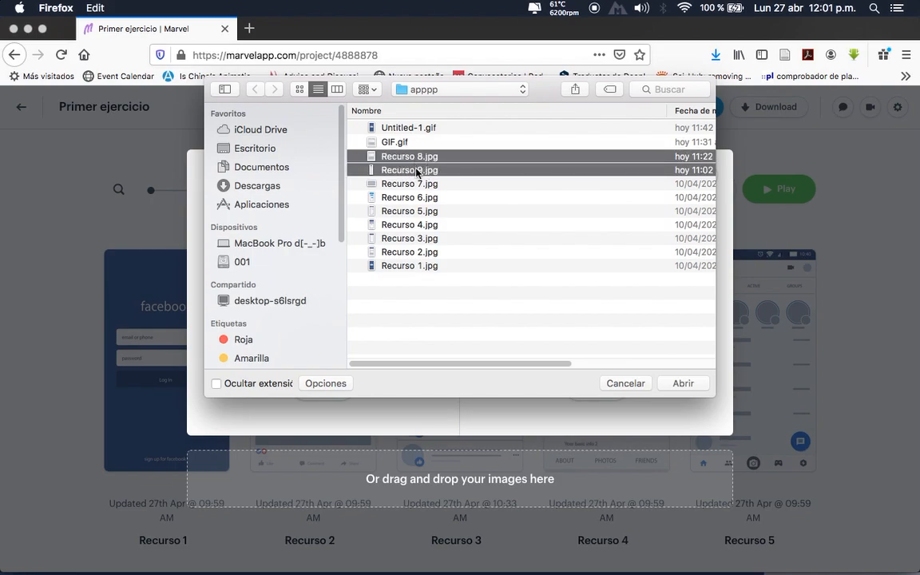
pyautogui.click(682, 385)
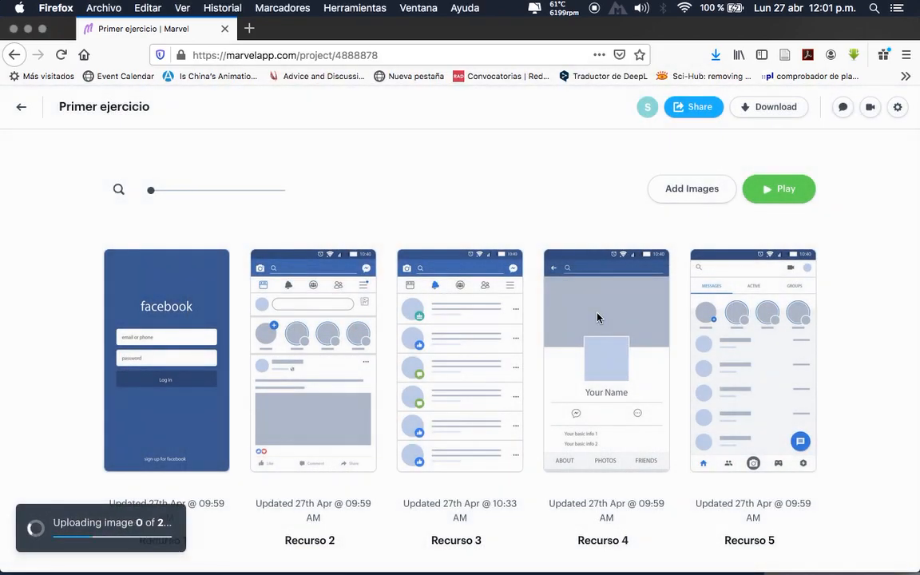
pyautogui.scroll(-3, 597, 318)
pyautogui.scroll(-5, 597, 318)
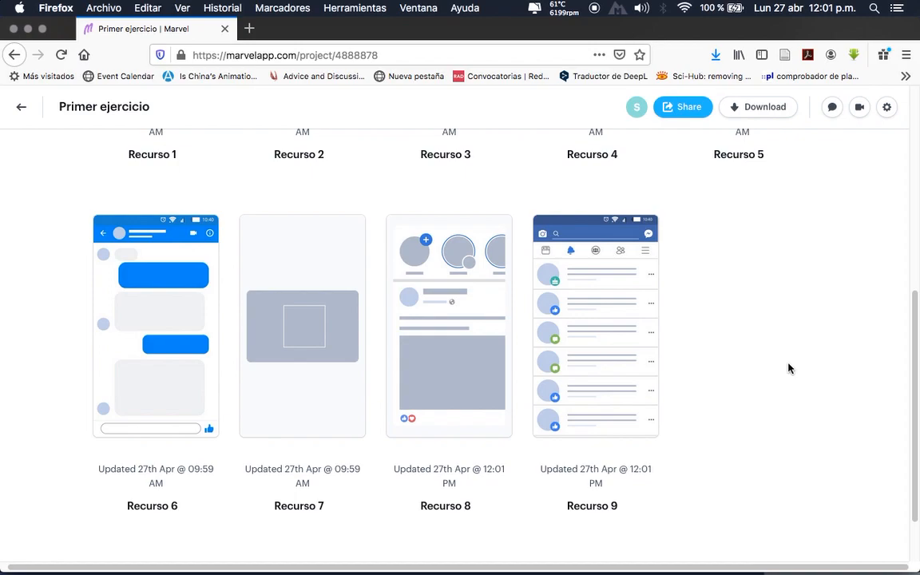
# - Play the prototype from the Recurso 1 login screen and log in to reach the profile screen
pyautogui.scroll(10, 789, 368)
pyautogui.scroll(-3, 786, 368)
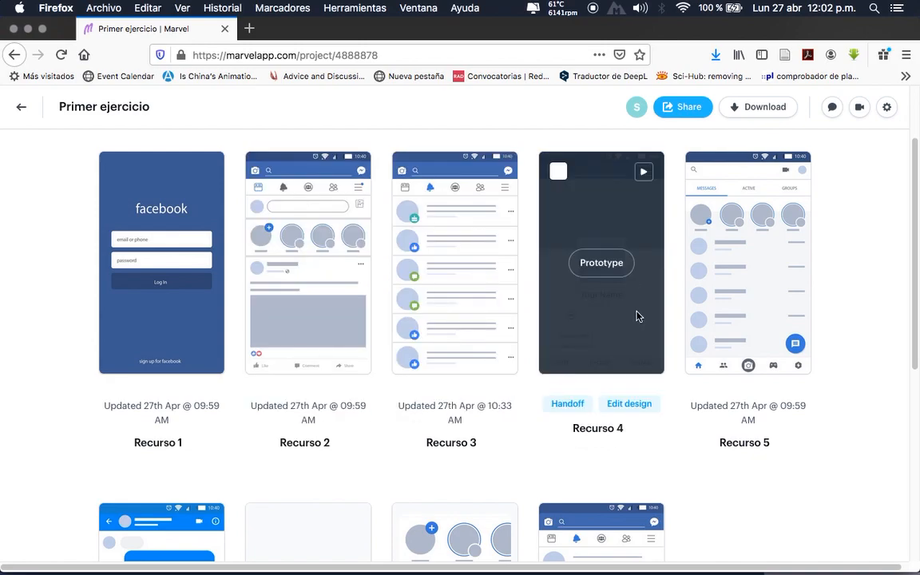
pyautogui.scroll(-3, 446, 292)
pyautogui.scroll(5, 429, 272)
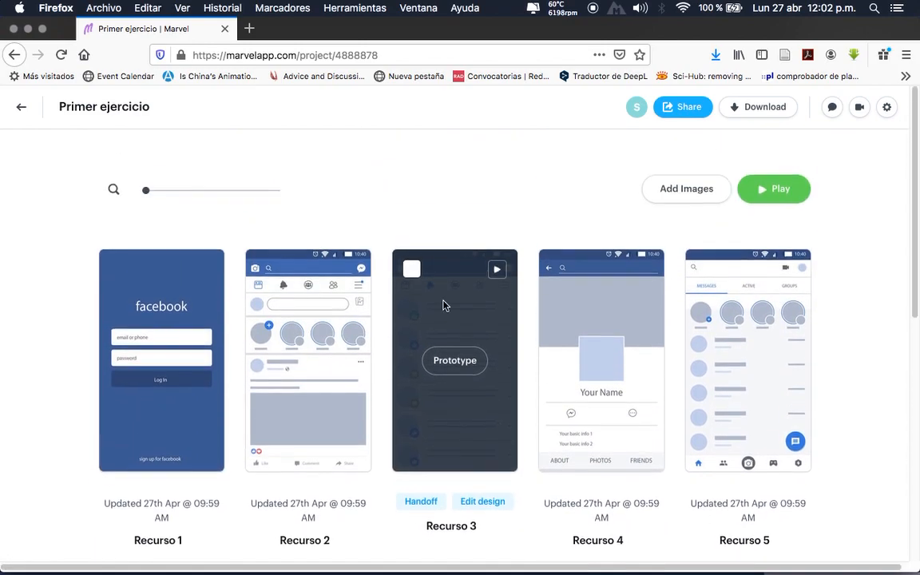
pyautogui.moveTo(208, 310)
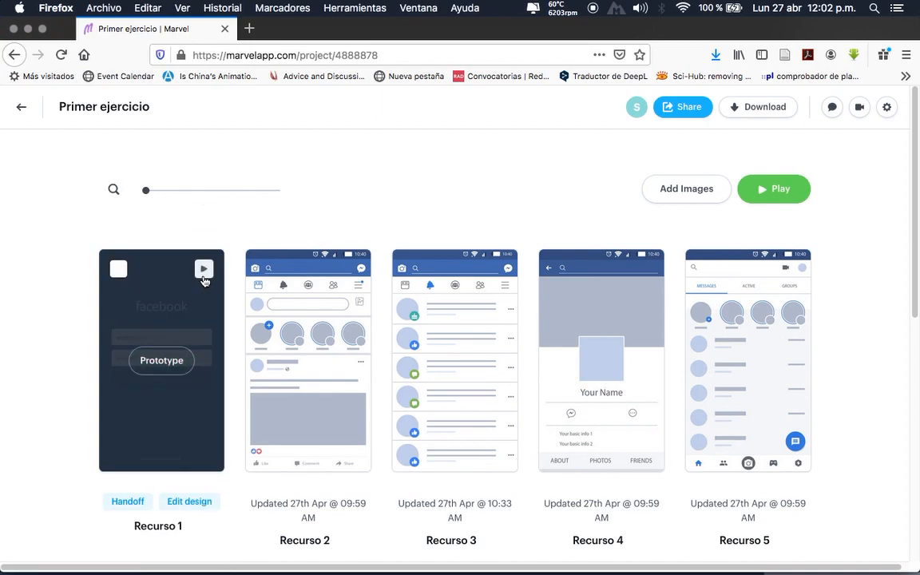
pyautogui.click(155, 360)
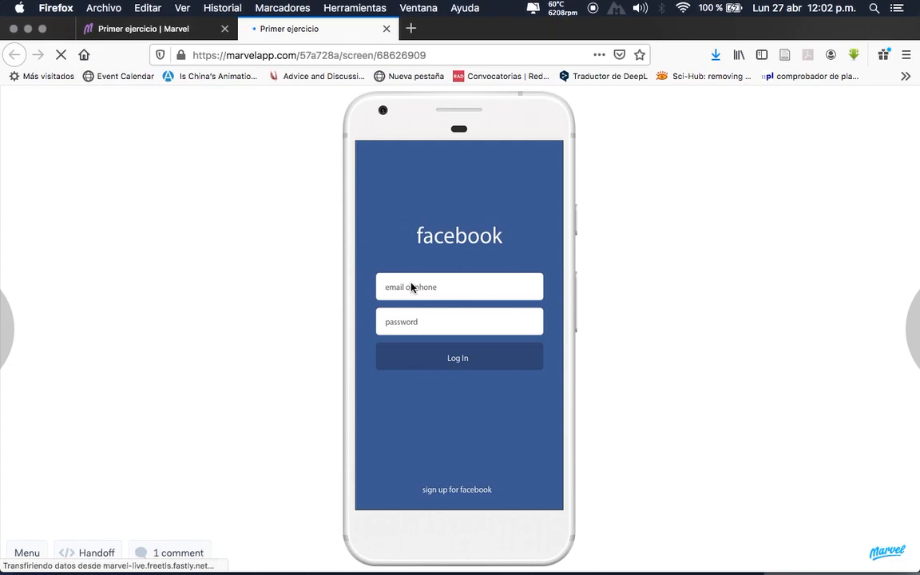
pyautogui.click(454, 364)
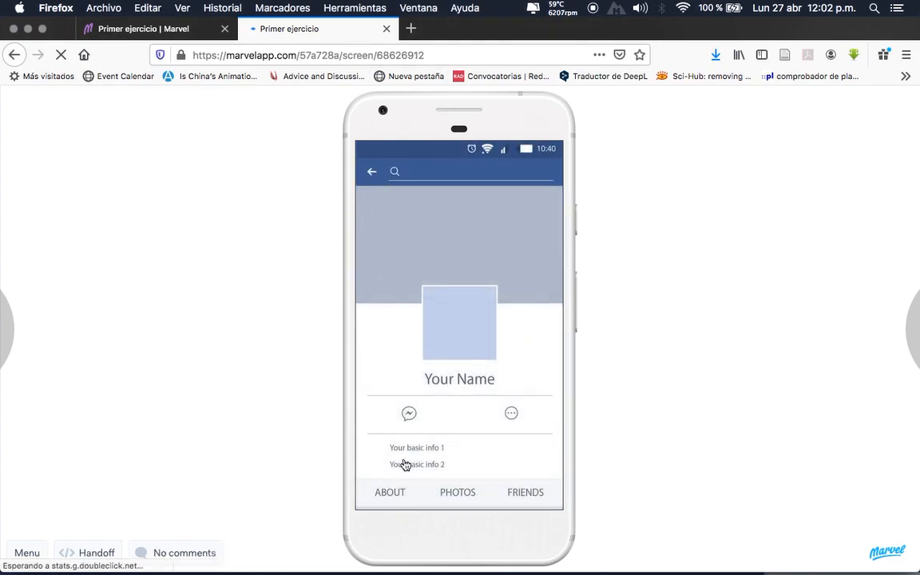
# - Reveal the profile screen's hotspots, and open and dismiss the overlay linked to the profile picture
pyautogui.click(471, 428)
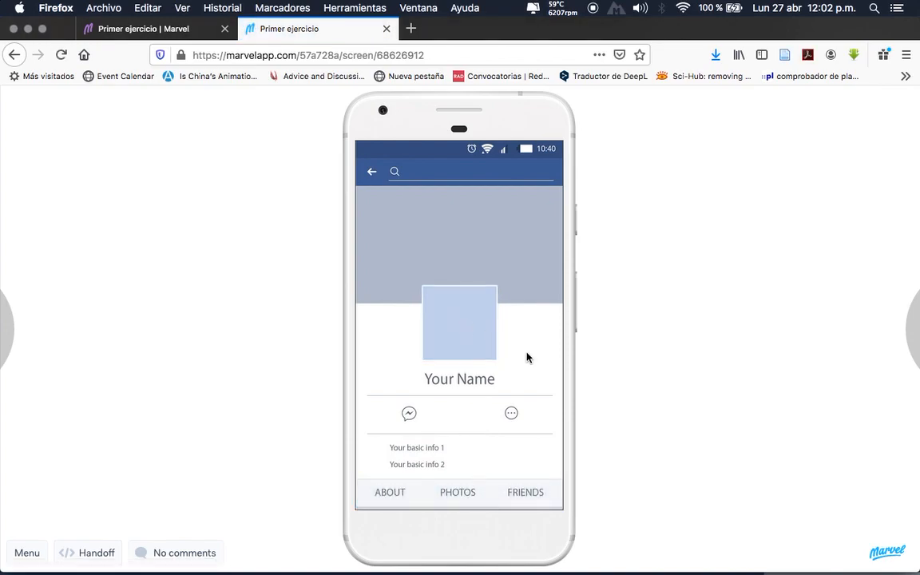
pyautogui.click(492, 459)
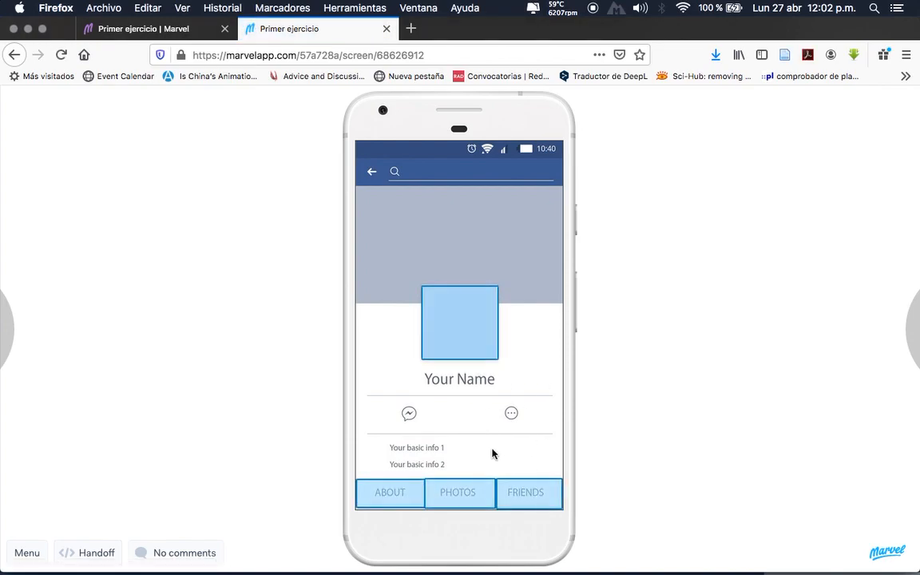
pyautogui.click(526, 366)
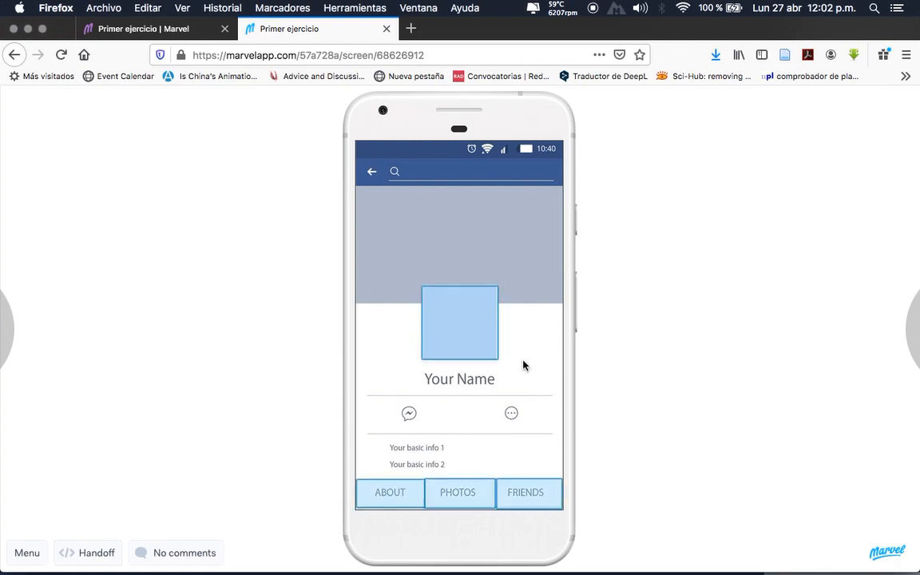
pyautogui.click(463, 336)
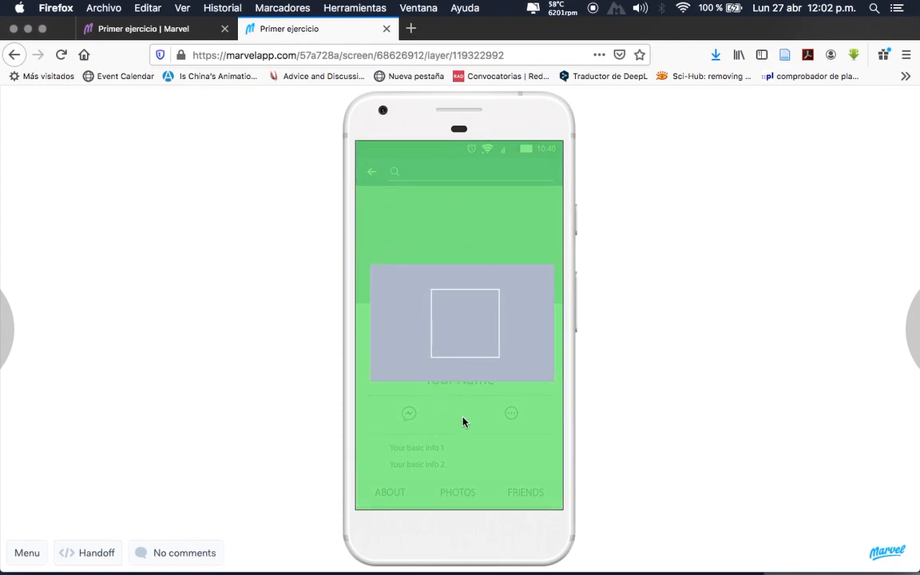
pyautogui.click(484, 423)
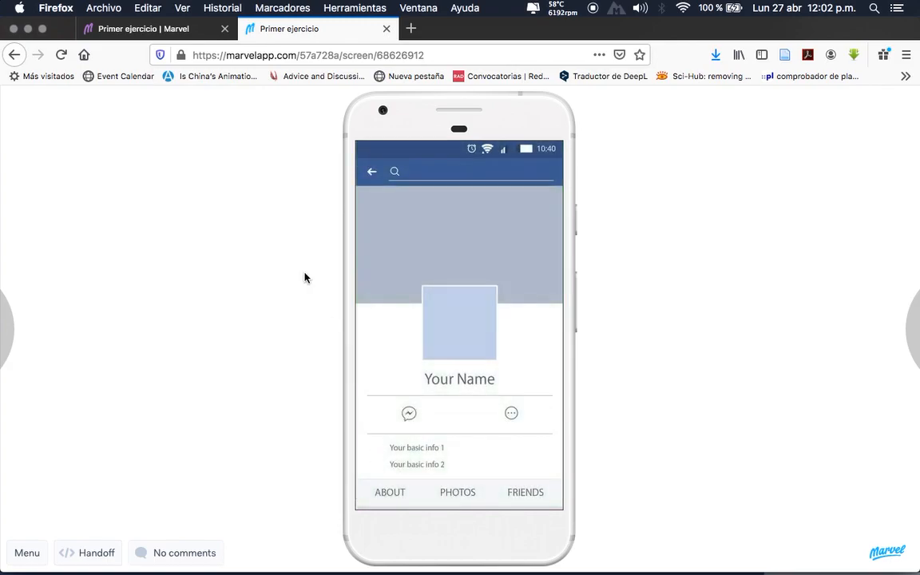
# - Close the prototype preview, and open the Recurso 7 overlay image in the prototype editor and return to the project's screens
pyautogui.click(387, 29)
pyautogui.scroll(-8, 416, 161)
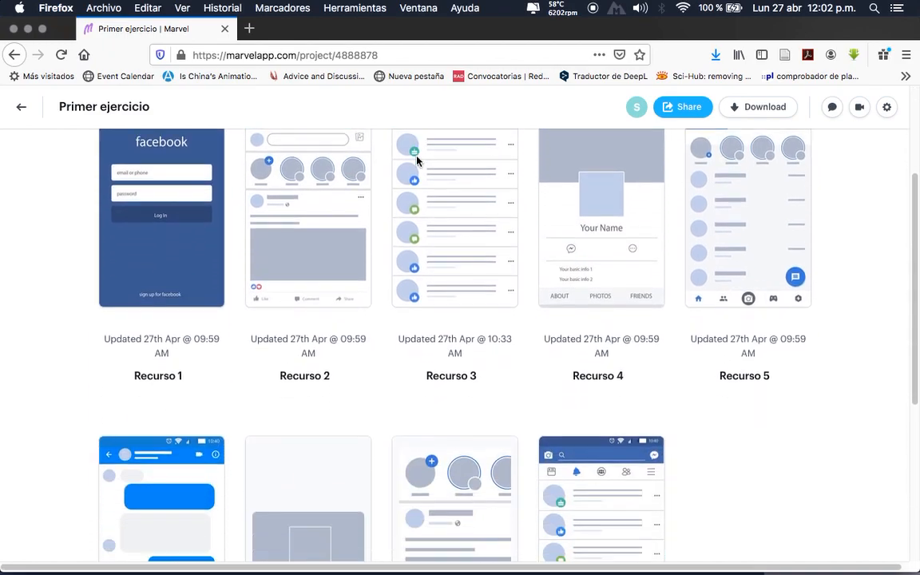
pyautogui.click(296, 344)
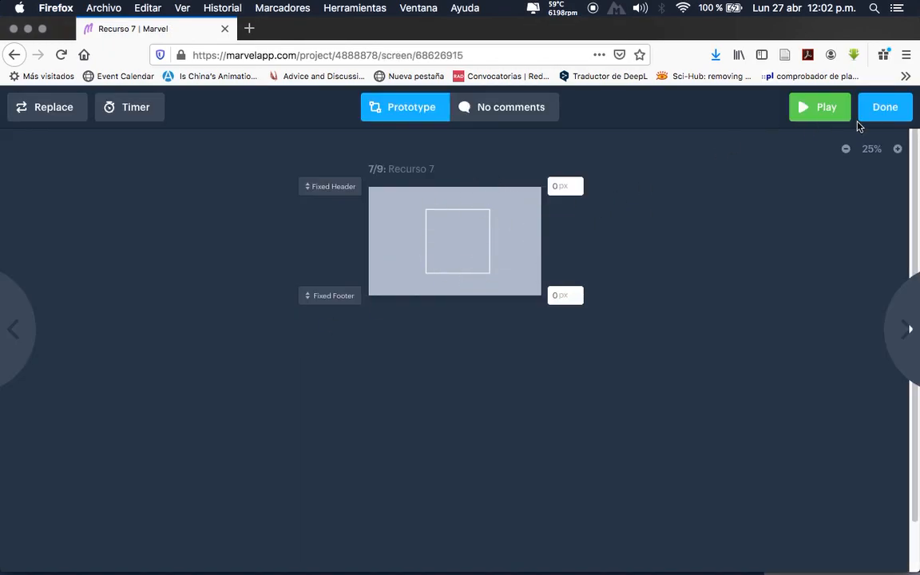
pyautogui.click(882, 113)
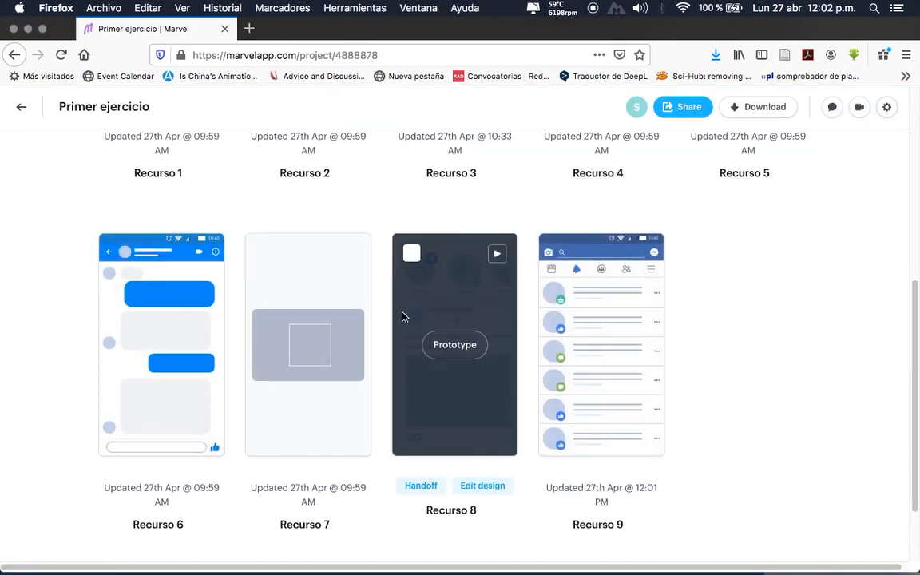
# - Open Recurso 4 in the prototype editor and open the layer settings of the profile picture's hotspot linked to Recurso 7
pyautogui.scroll(5, 305, 357)
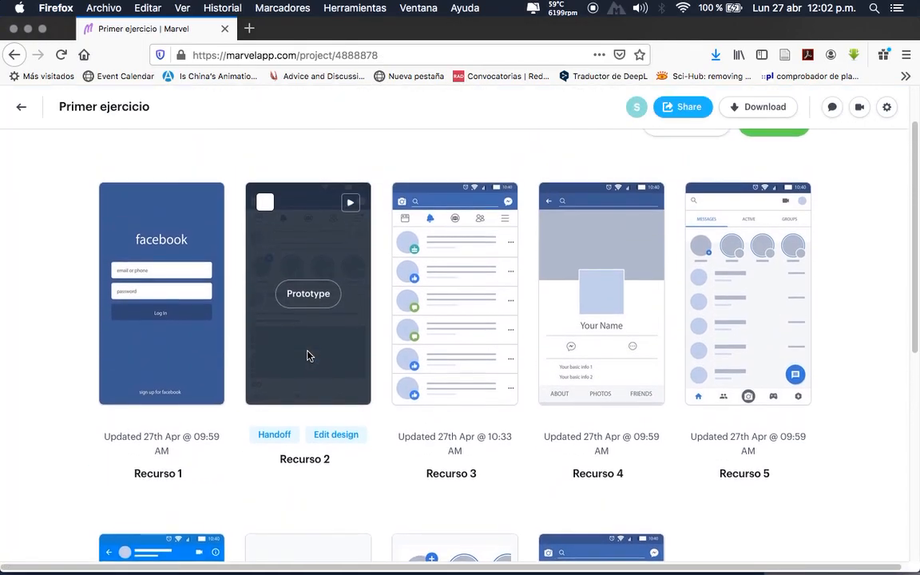
pyautogui.scroll(-3, 308, 356)
pyautogui.scroll(5, 366, 335)
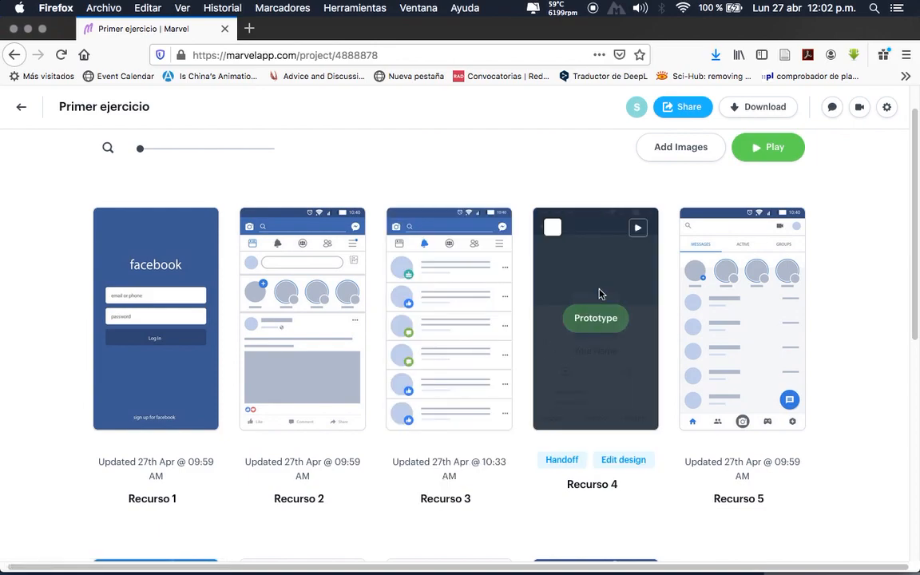
pyautogui.click(603, 321)
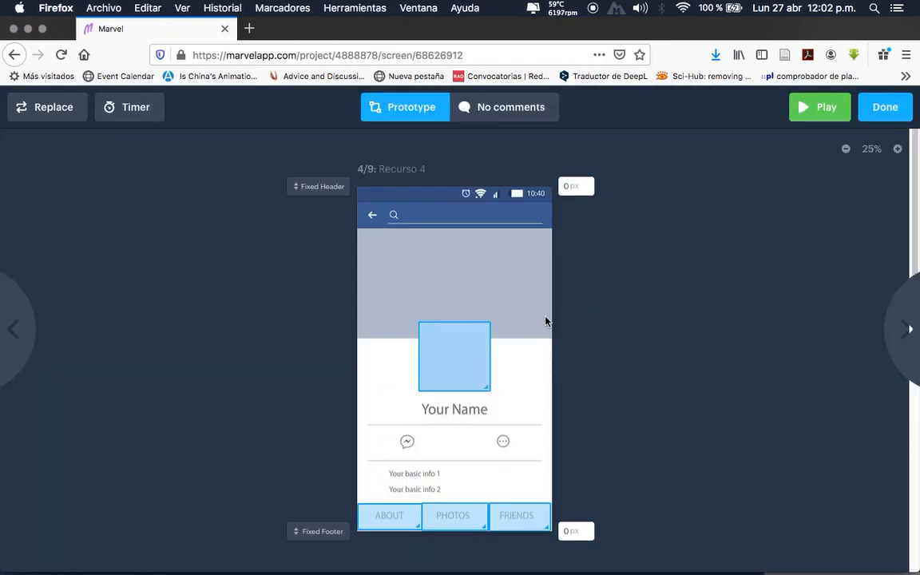
pyautogui.click(457, 354)
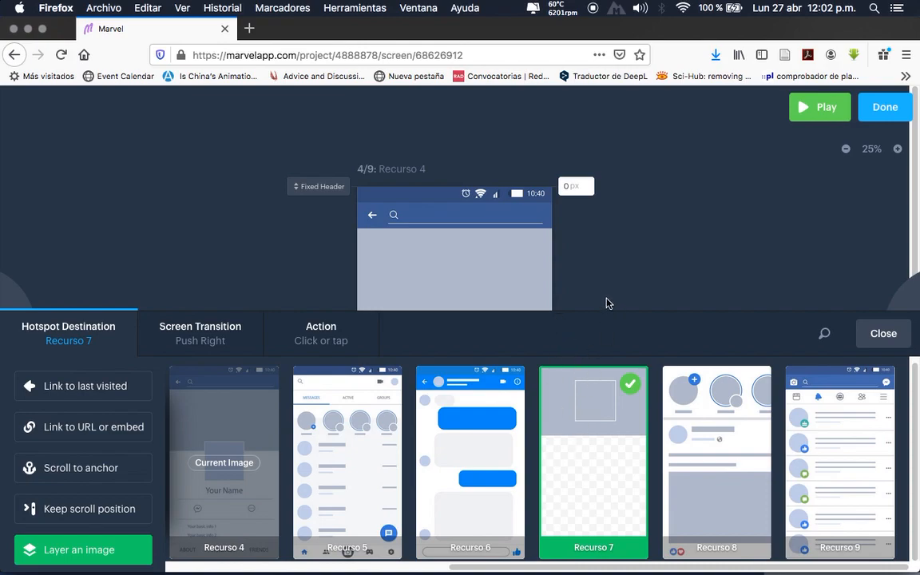
pyautogui.scroll(-5, 607, 304)
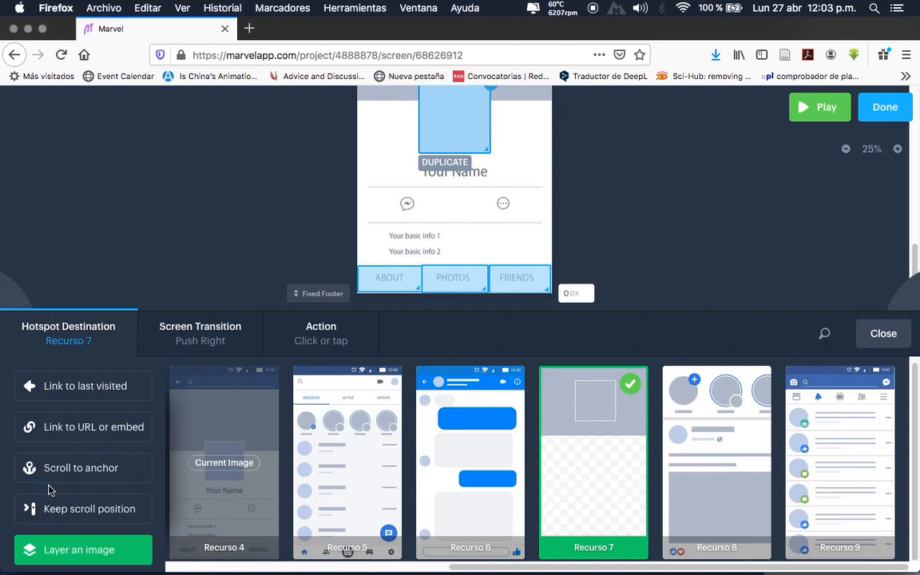
pyautogui.click(90, 552)
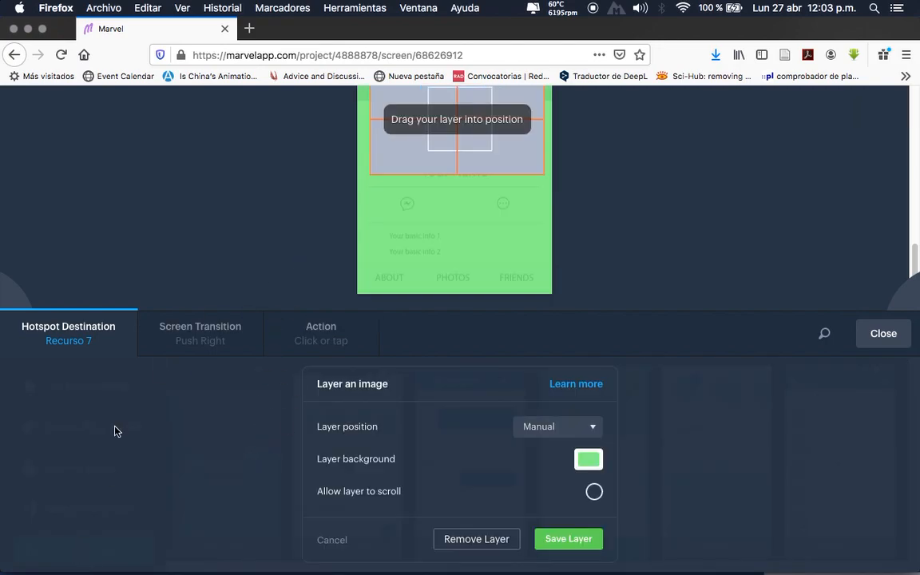
# - Move the Recurso 7 layer down to just below the profile picture
pyautogui.scroll(5, 615, 258)
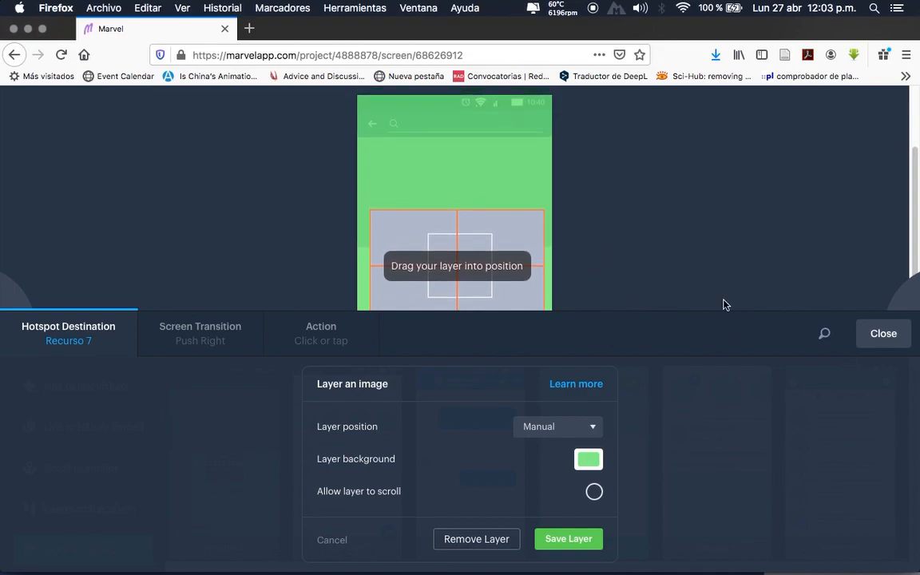
pyautogui.scroll(-3, 535, 249)
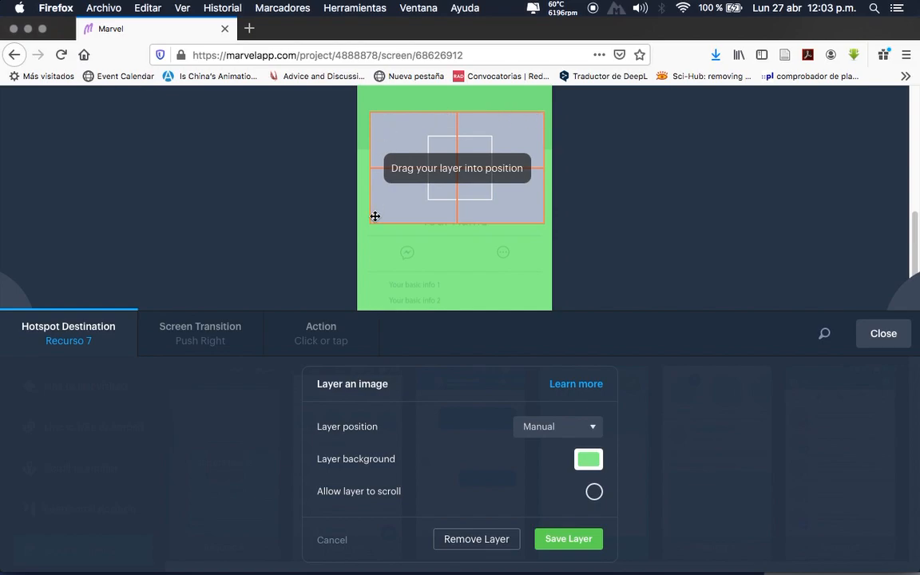
pyautogui.scroll(2, 502, 234)
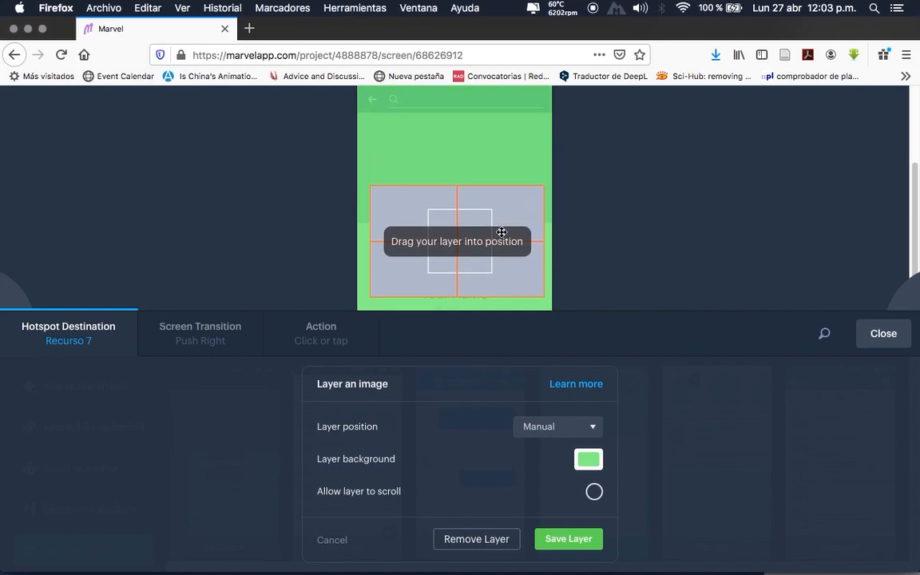
pyautogui.scroll(1, 501, 232)
pyautogui.scroll(-2, 479, 220)
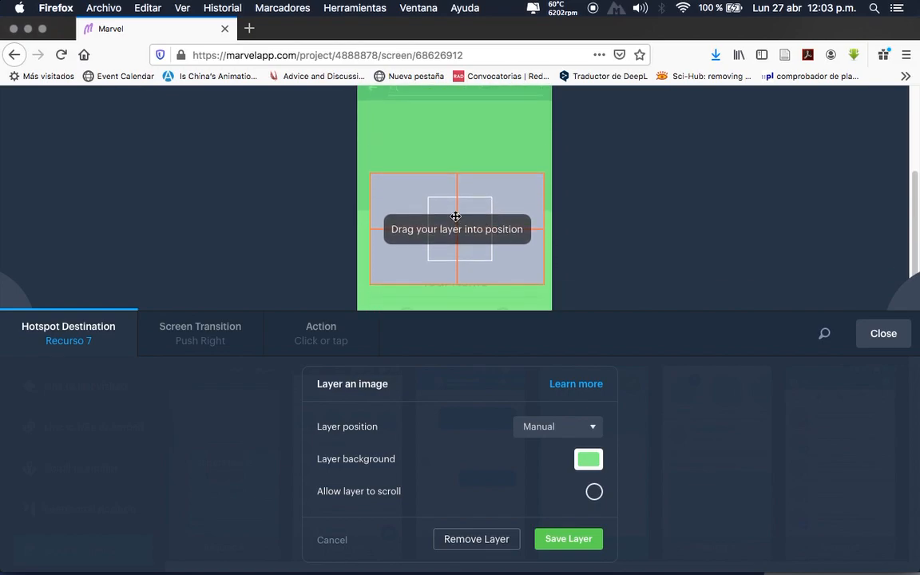
pyautogui.scroll(-2, 448, 231)
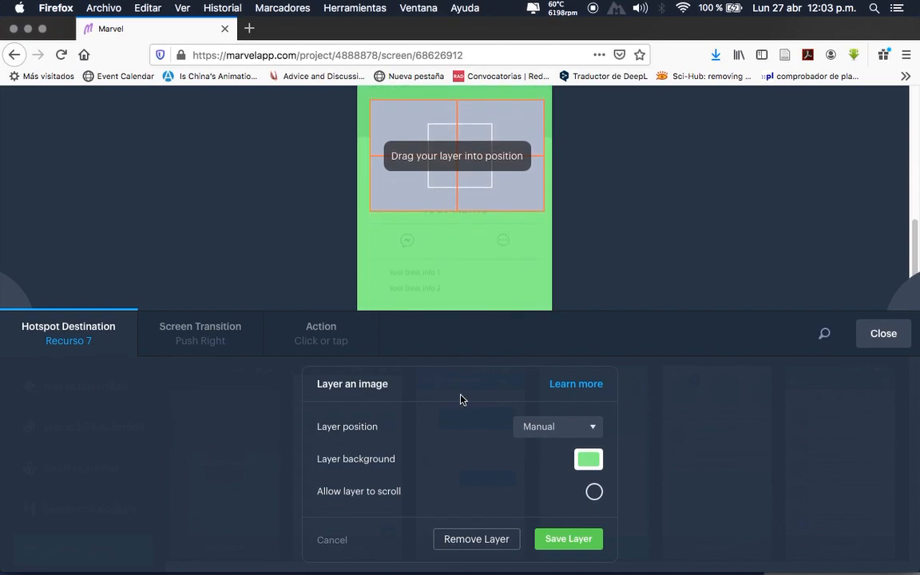
pyautogui.moveTo(451, 167); pyautogui.dragTo(449, 271)
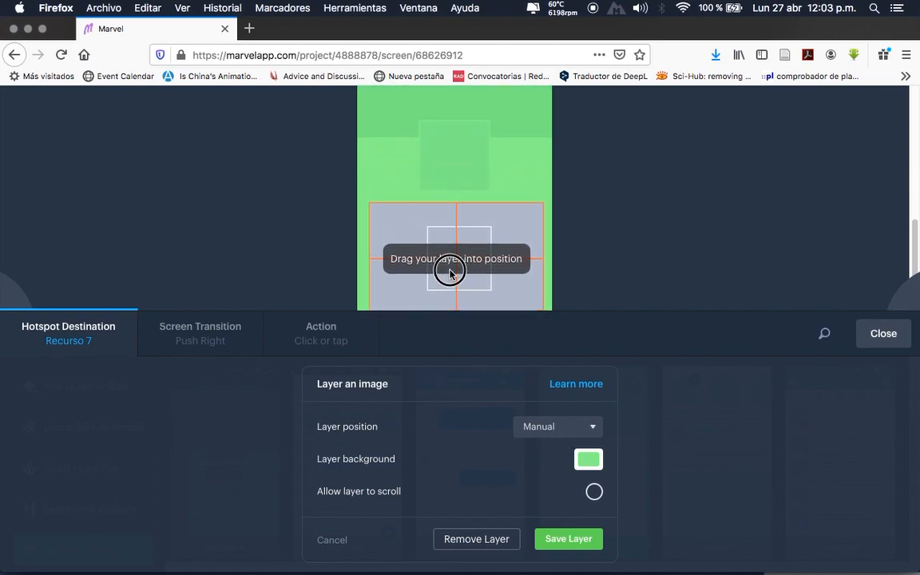
# - Try the Top left, Top center and Top right layer positions, and place the layer manually back over the profile picture
pyautogui.click(594, 429)
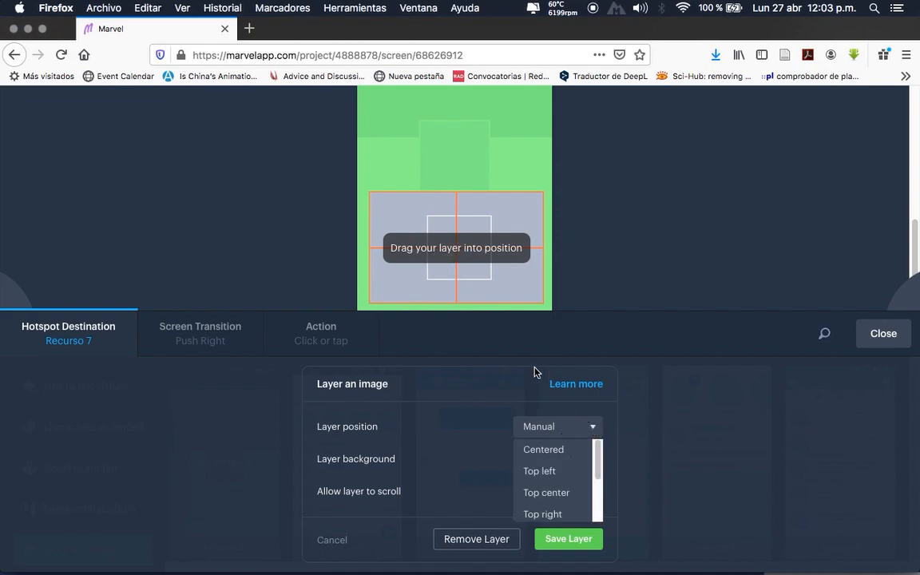
pyautogui.click(540, 471)
pyautogui.scroll(4, 549, 245)
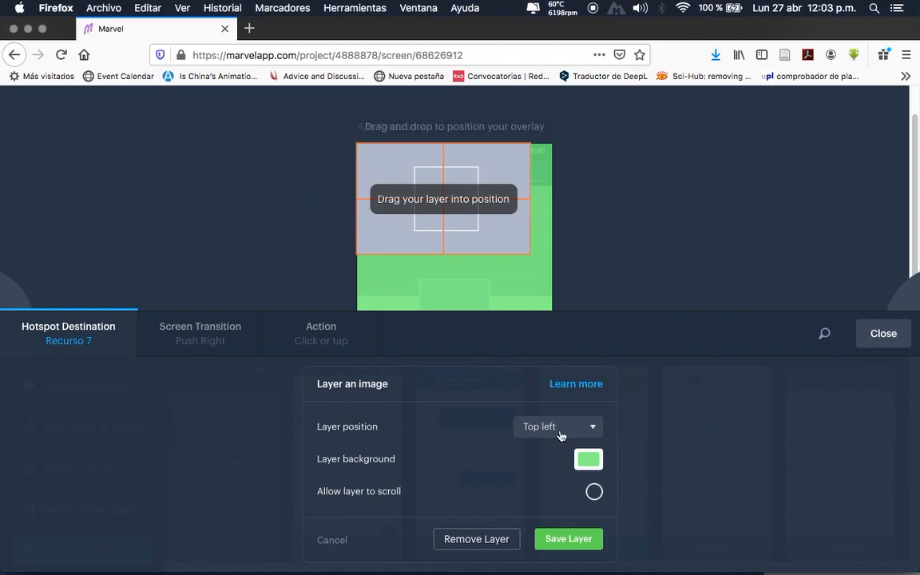
pyautogui.click(585, 436)
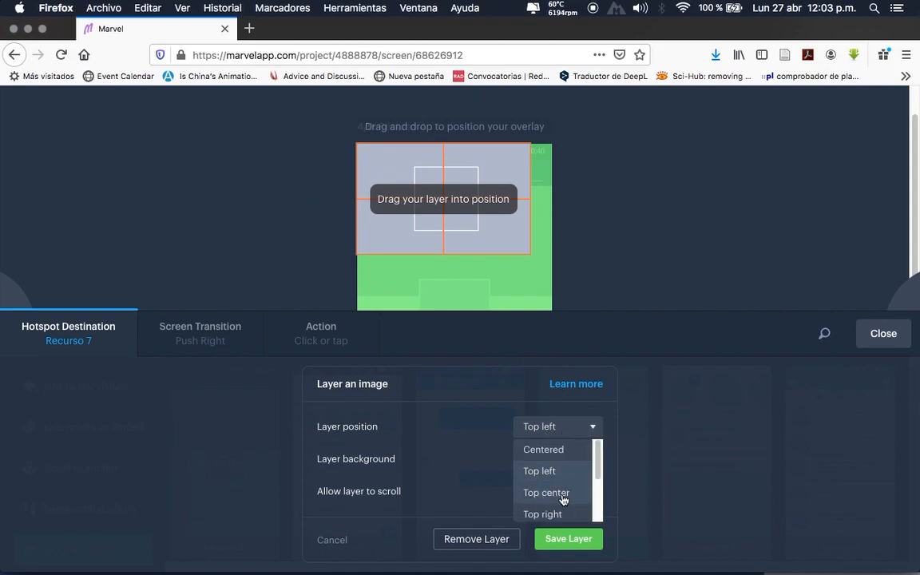
pyautogui.click(570, 494)
pyautogui.click(594, 432)
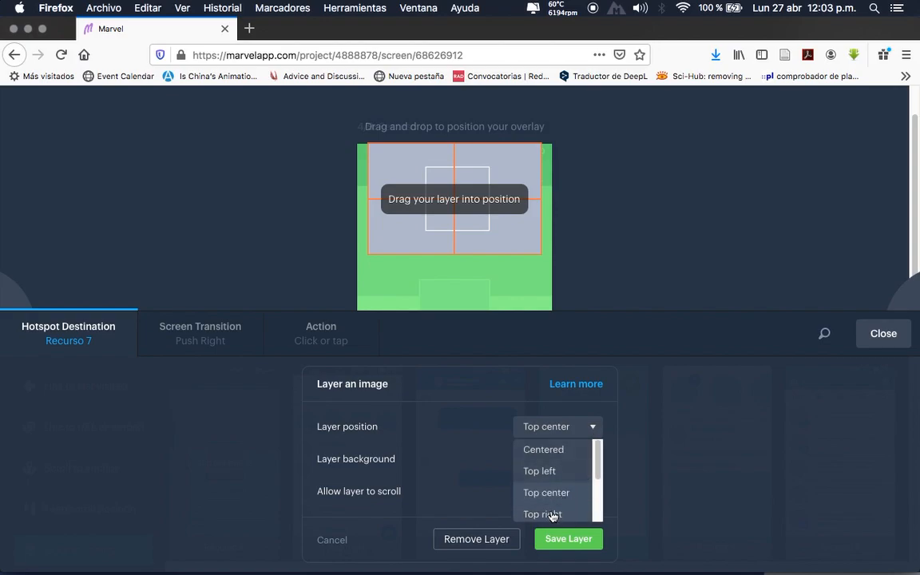
pyautogui.click(571, 515)
pyautogui.click(593, 428)
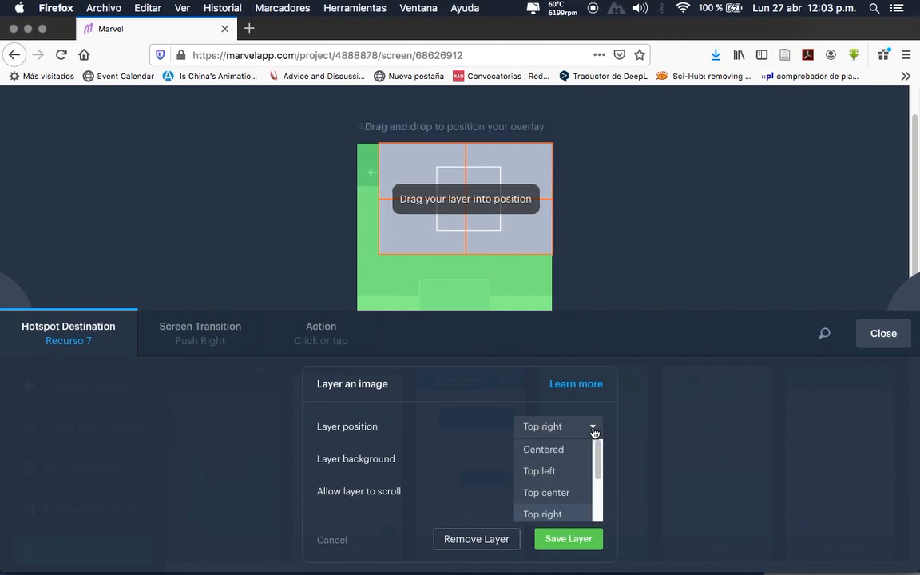
pyautogui.moveTo(593, 489); pyautogui.dragTo(608, 395)
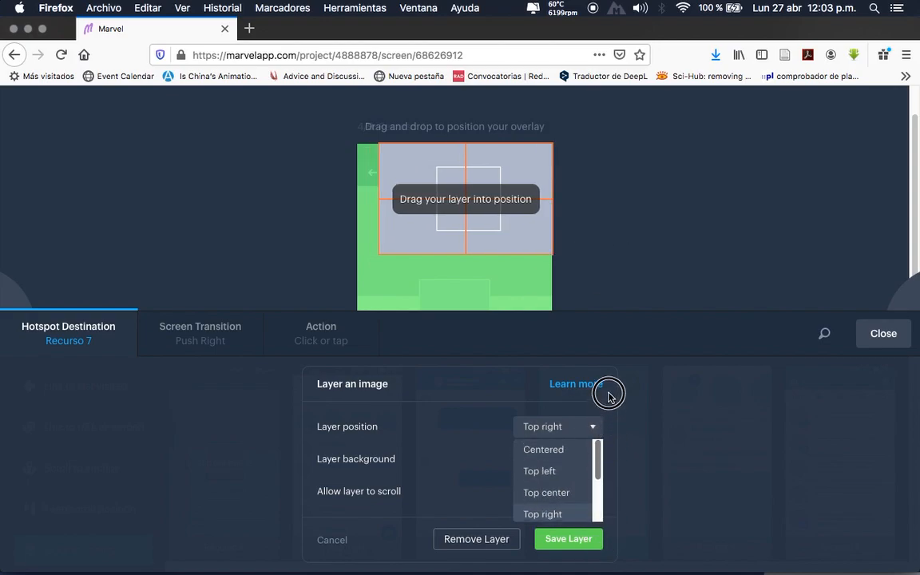
pyautogui.scroll(-3, 454, 269)
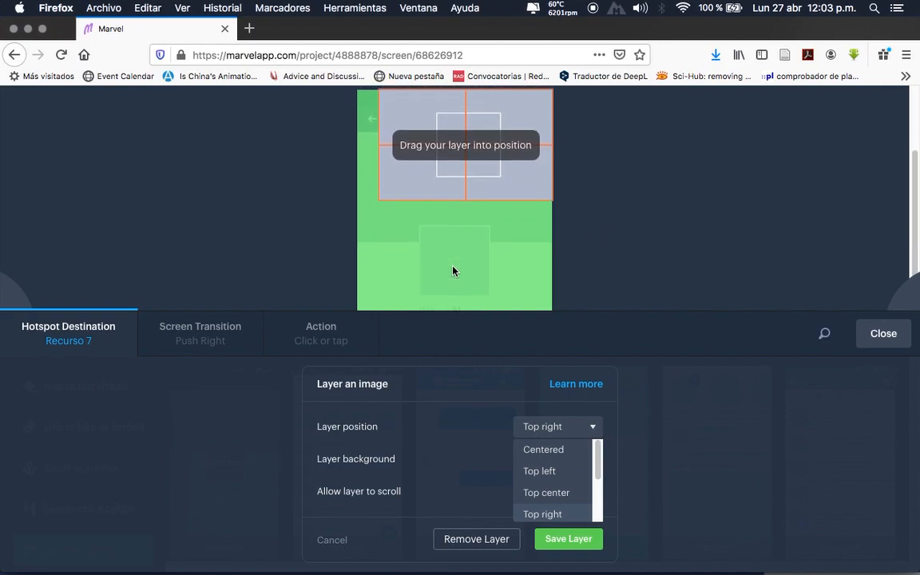
pyautogui.moveTo(456, 150); pyautogui.dragTo(449, 270)
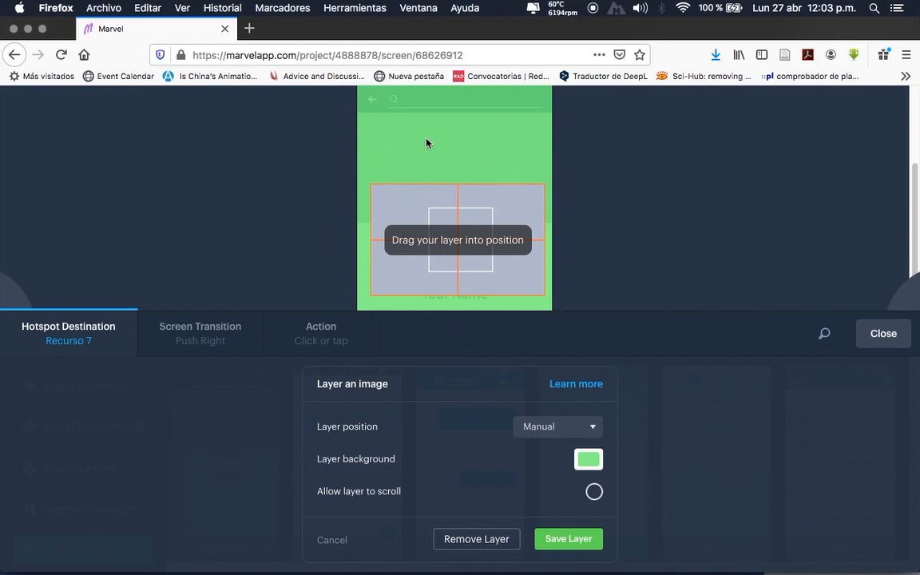
# - Try a grey layer background and set it to a translucent yellow of RGB 242, 239, 65 with 0.8 opacity
pyautogui.click(590, 462)
pyautogui.moveTo(542, 338); pyautogui.dragTo(519, 315)
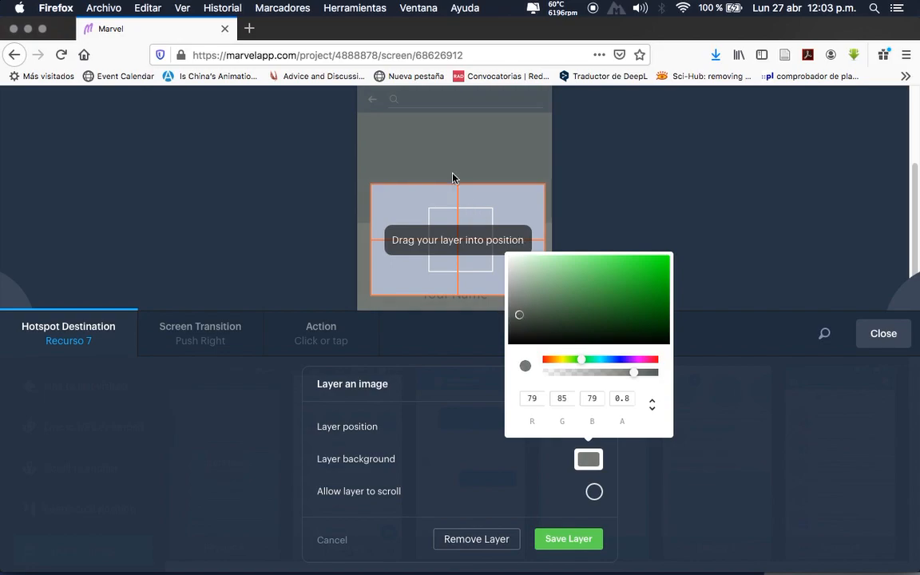
pyautogui.moveTo(619, 281); pyautogui.dragTo(599, 270)
pyautogui.moveTo(578, 364); pyautogui.dragTo(562, 364)
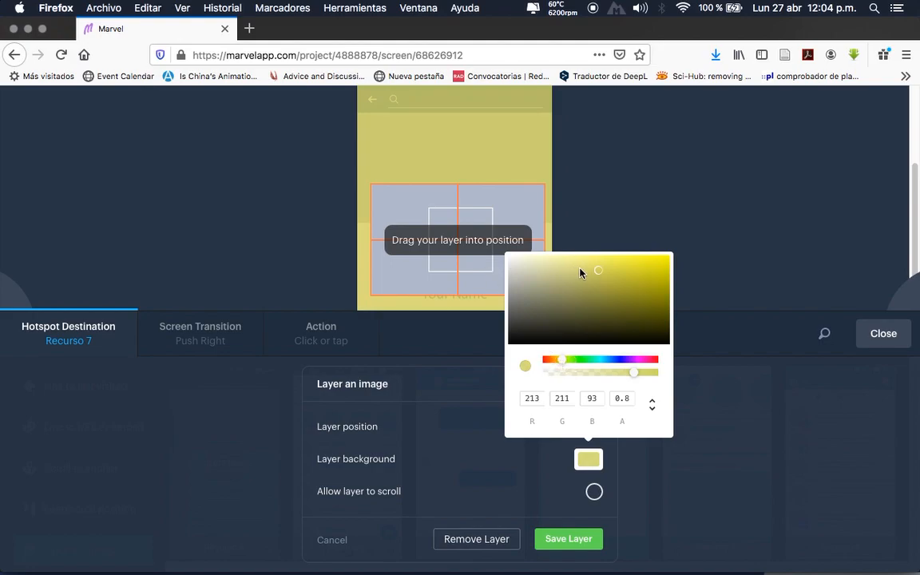
pyautogui.moveTo(609, 272); pyautogui.dragTo(626, 261)
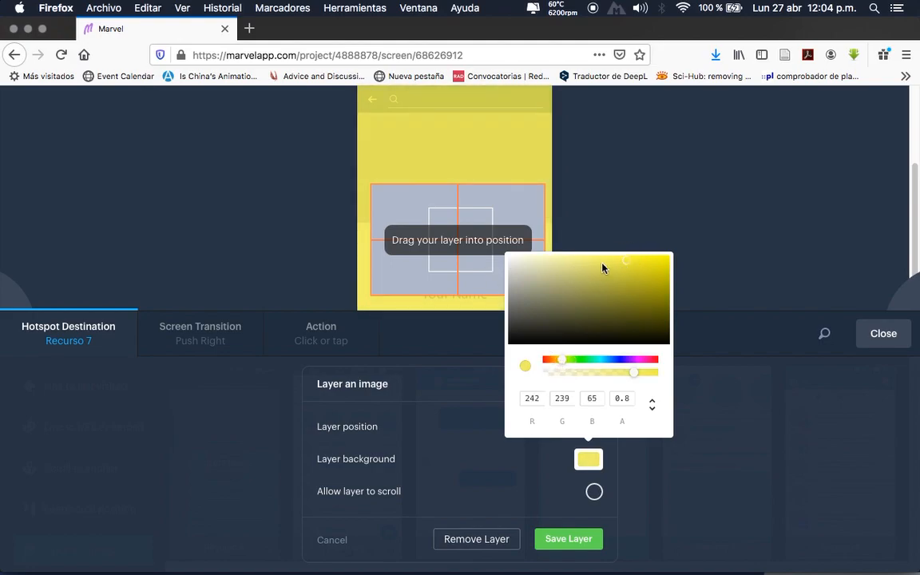
pyautogui.click(592, 463)
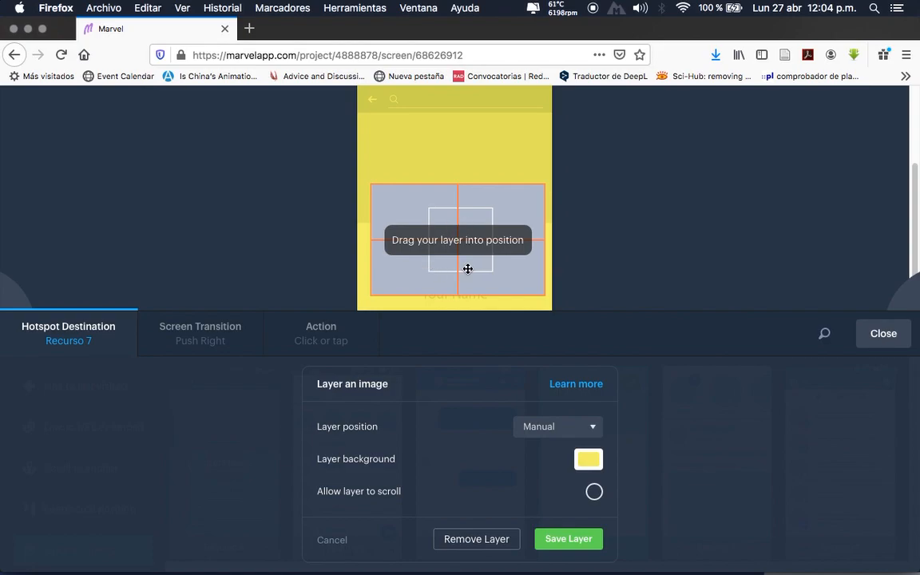
# - Move the layer lower so it overlaps only the lower part of the profile picture, and save the layer
pyautogui.scroll(-2, 468, 263)
pyautogui.scroll(-1, 468, 263)
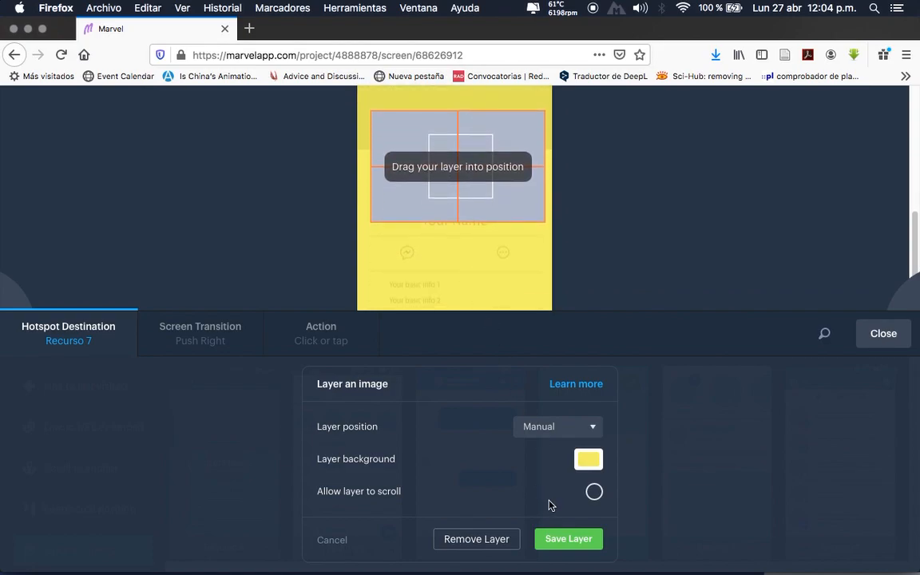
pyautogui.moveTo(463, 208); pyautogui.dragTo(459, 270)
pyautogui.click(568, 540)
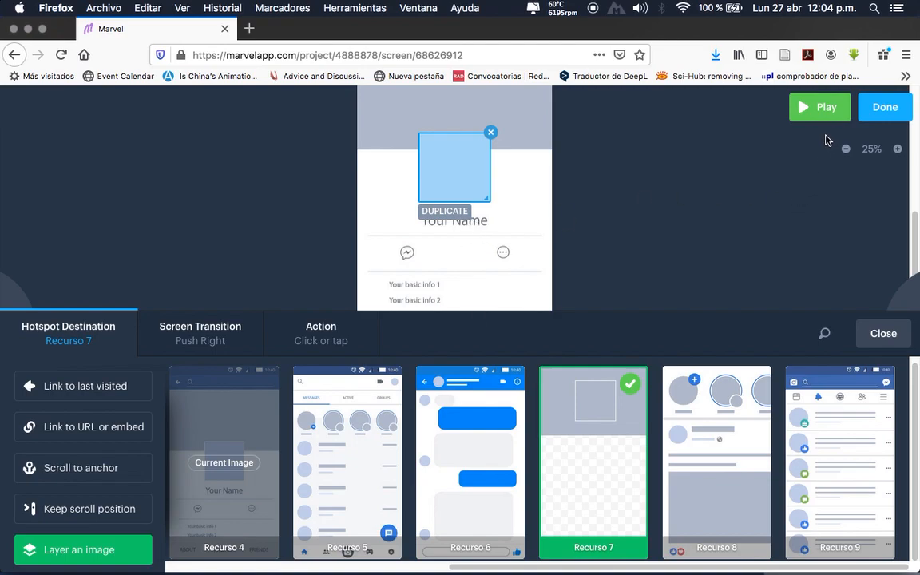
# - Play the prototype from the profile screen, open the profile picture's overlay to check it, and close the preview
pyautogui.click(816, 111)
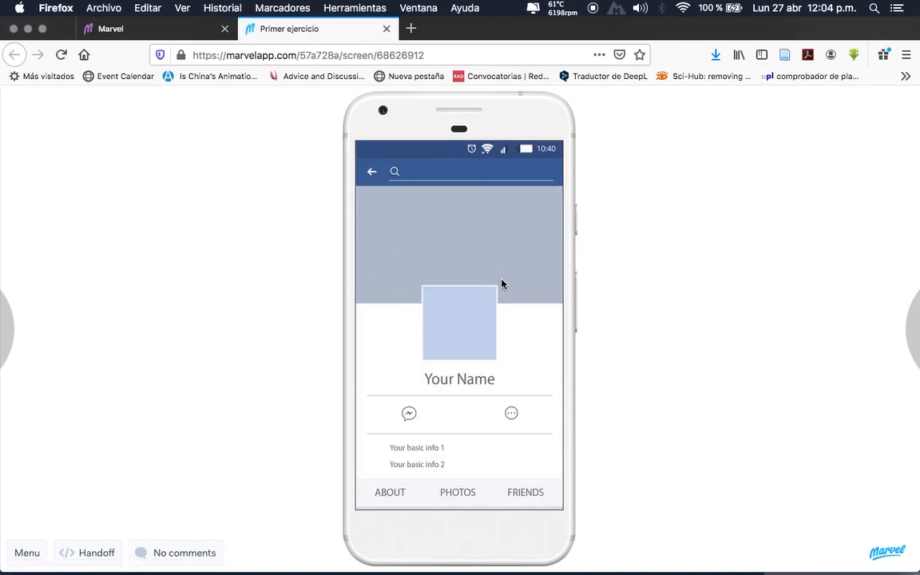
pyautogui.click(468, 338)
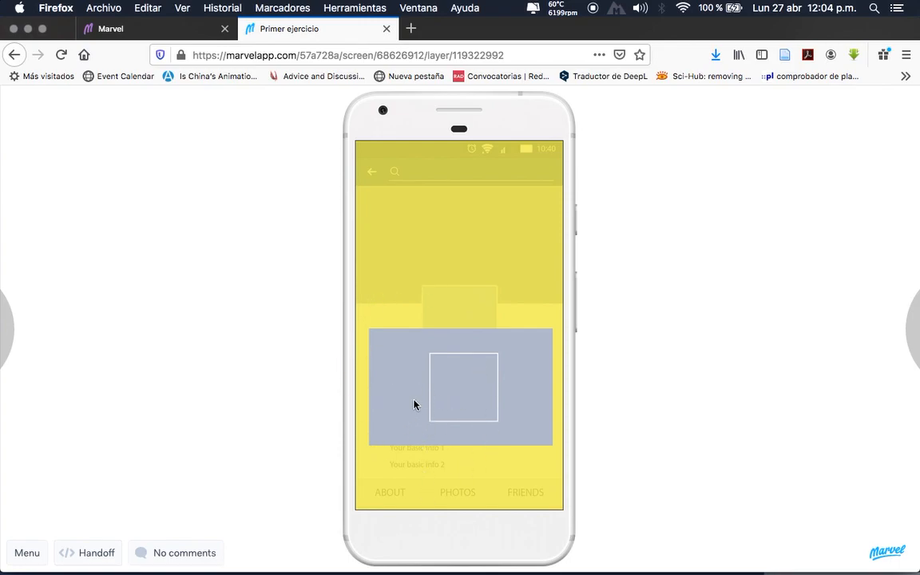
pyautogui.click(387, 30)
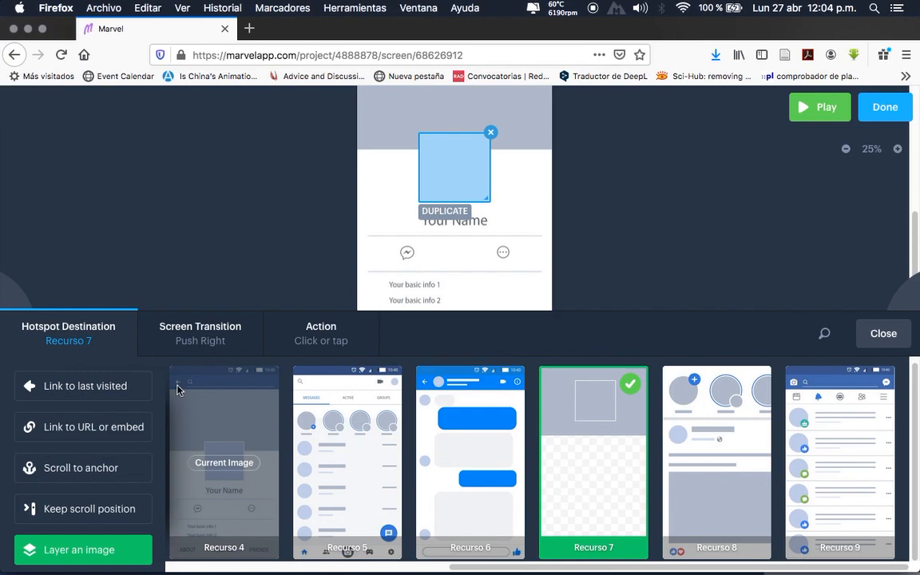
# - Set the screen transition of the profile picture's hotspot to None
pyautogui.click(189, 343)
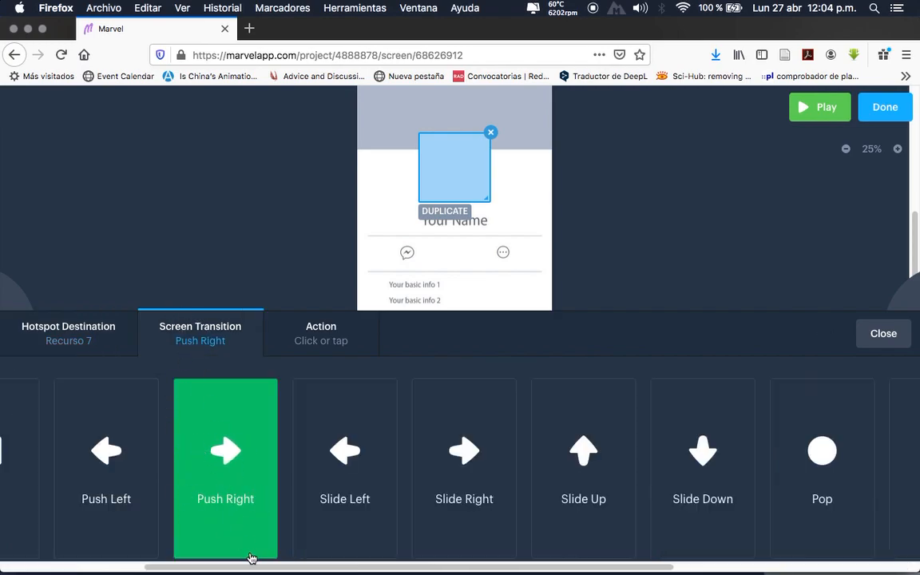
pyautogui.moveTo(246, 568); pyautogui.dragTo(86, 551)
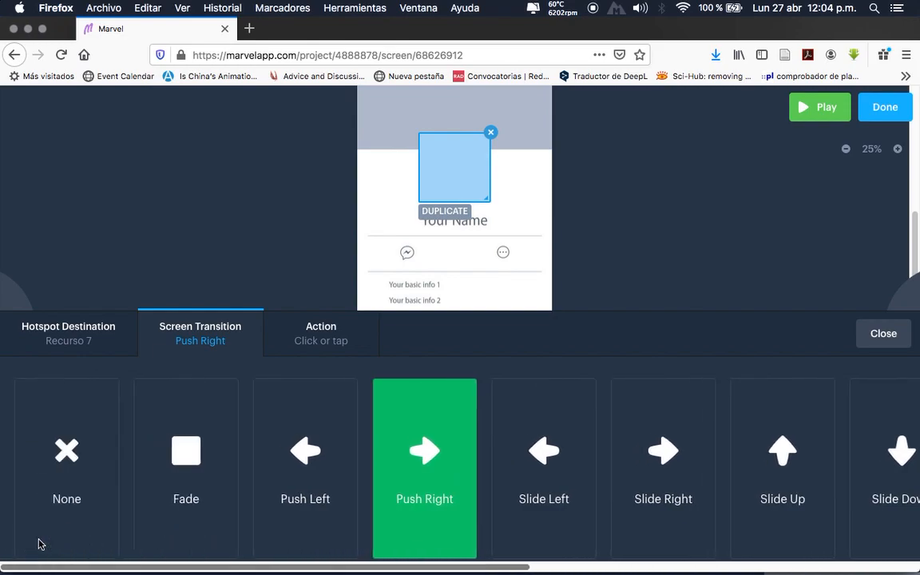
pyautogui.click(67, 462)
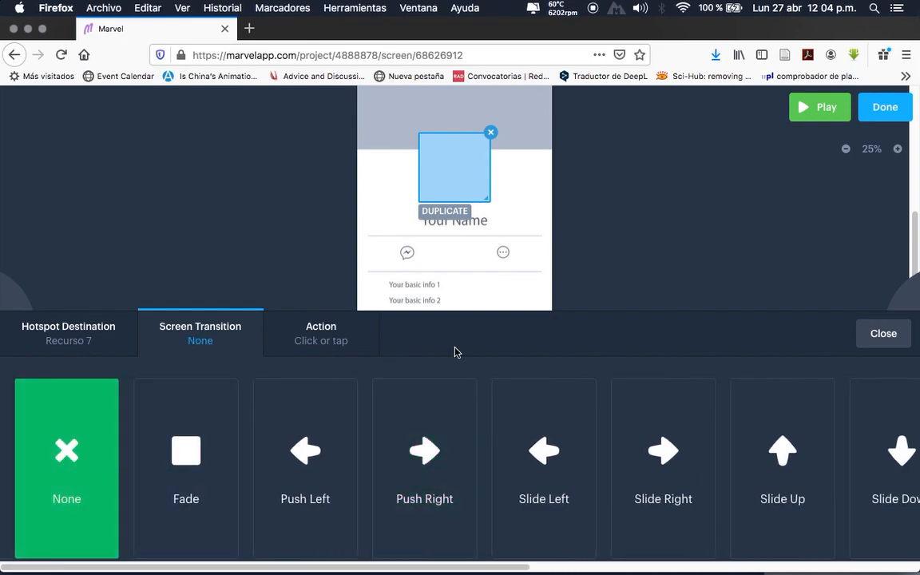
# - Play the prototype from the profile screen to check the profile picture's overlay with no transition, and close the preview
pyautogui.click(815, 109)
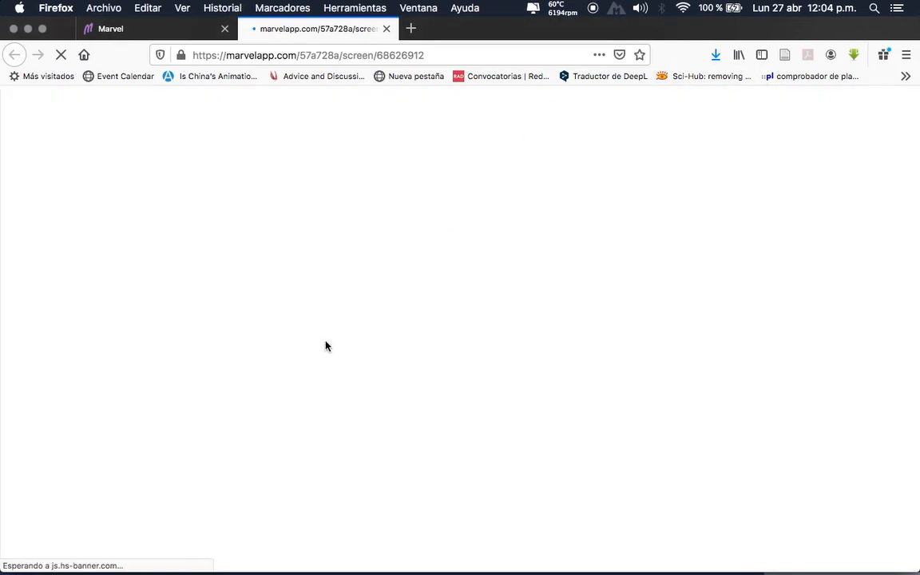
pyautogui.click(463, 336)
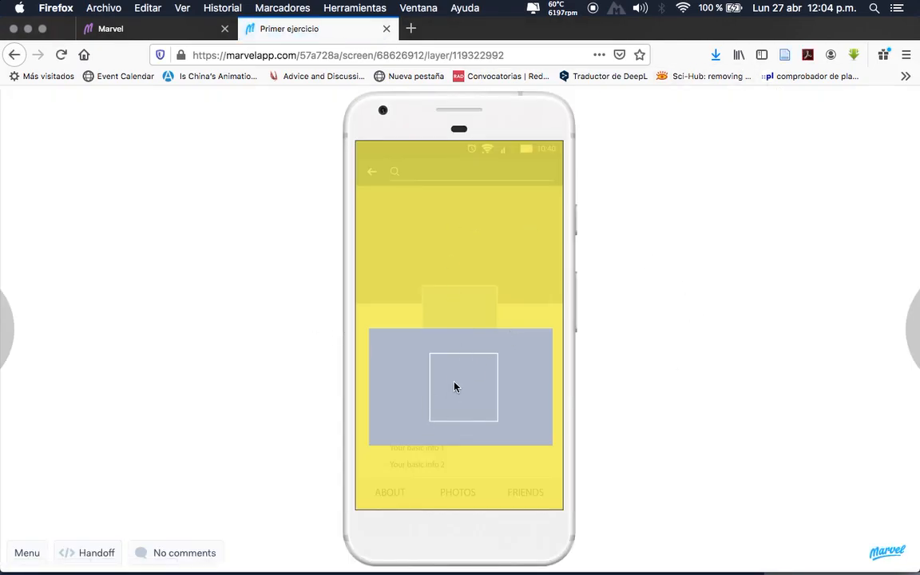
pyautogui.click(387, 28)
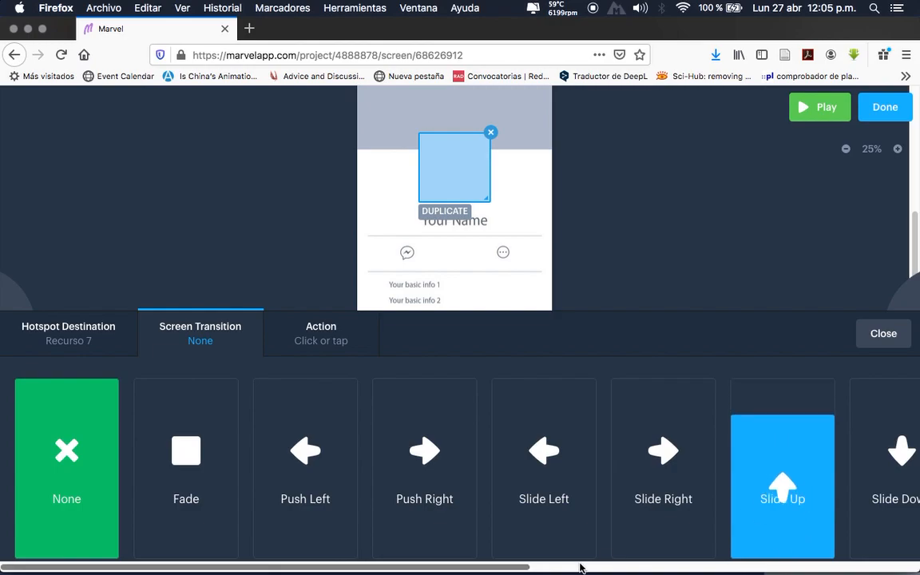
# - Try the Pop screen transition on the profile picture's hotspot and preview the overlay opening and closing
pyautogui.moveTo(526, 567); pyautogui.dragTo(778, 567)
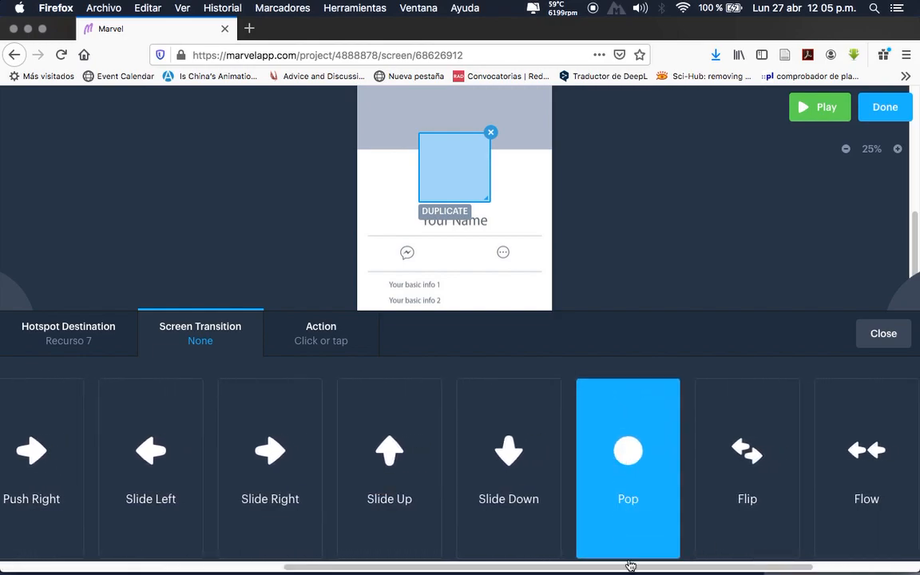
pyautogui.click(630, 485)
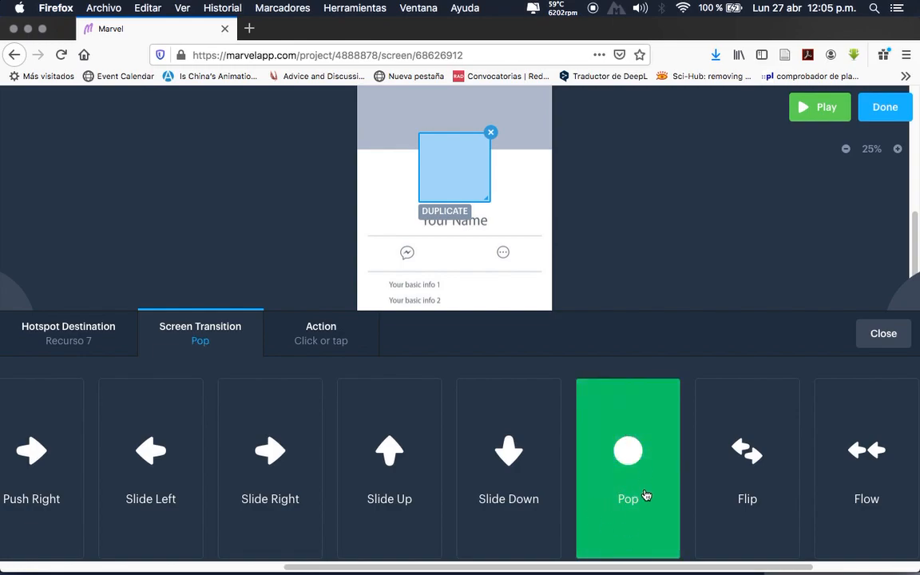
pyautogui.click(816, 107)
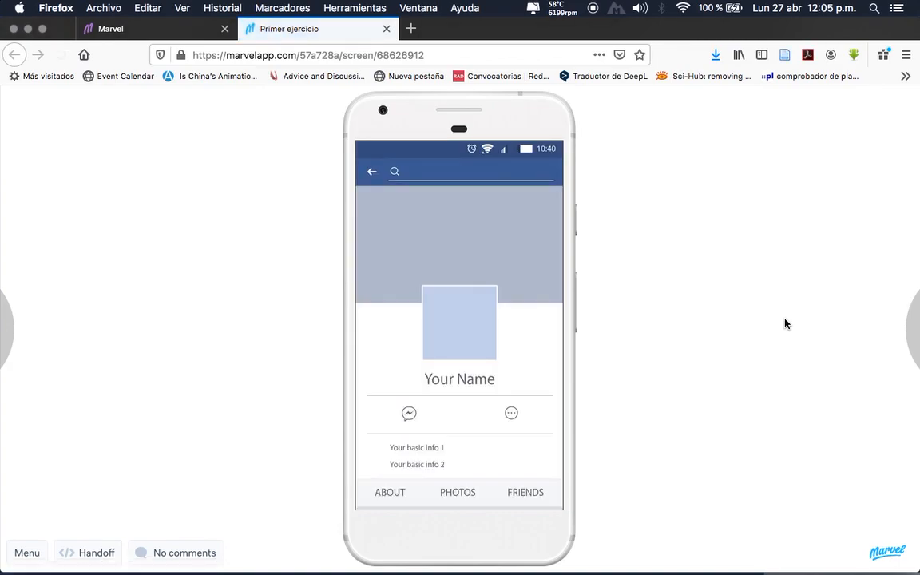
pyautogui.click(466, 327)
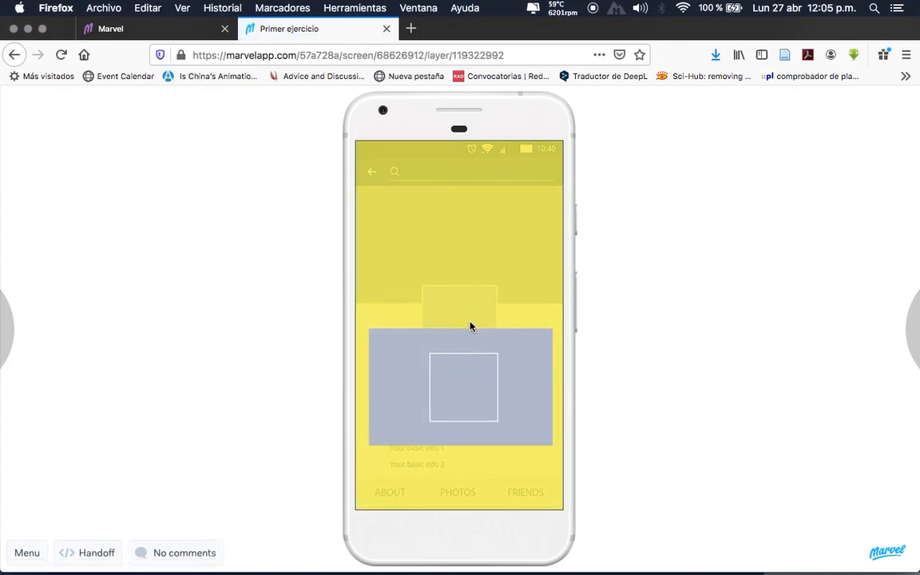
pyautogui.click(455, 294)
pyautogui.click(468, 323)
pyautogui.click(386, 28)
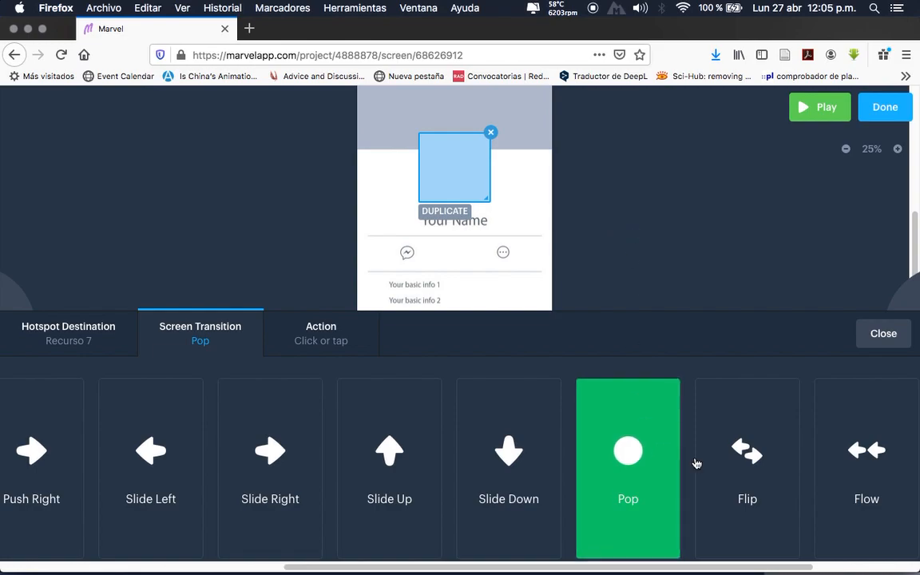
# - Set the profile picture hotspot's screen transition to Flip and check the overlay's opening and closing in a preview
pyautogui.click(751, 468)
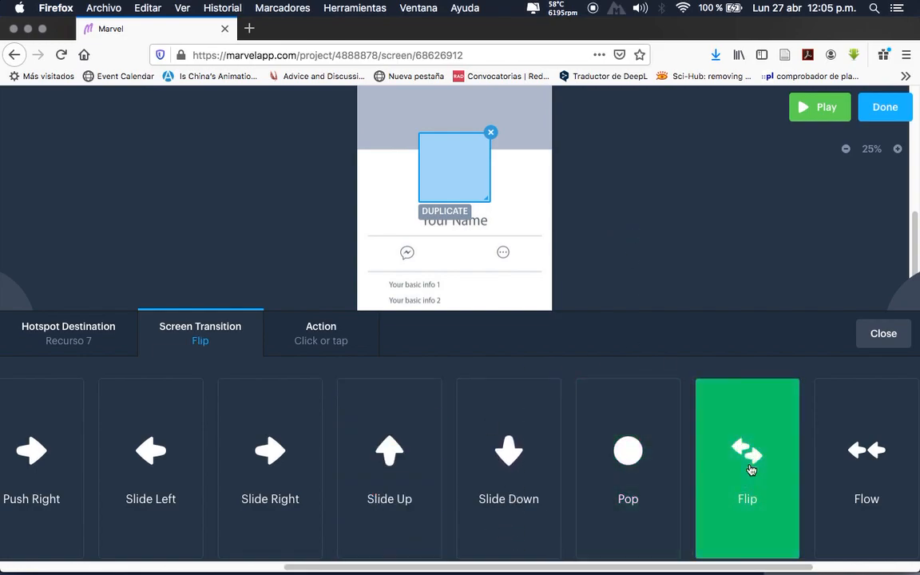
pyautogui.click(814, 107)
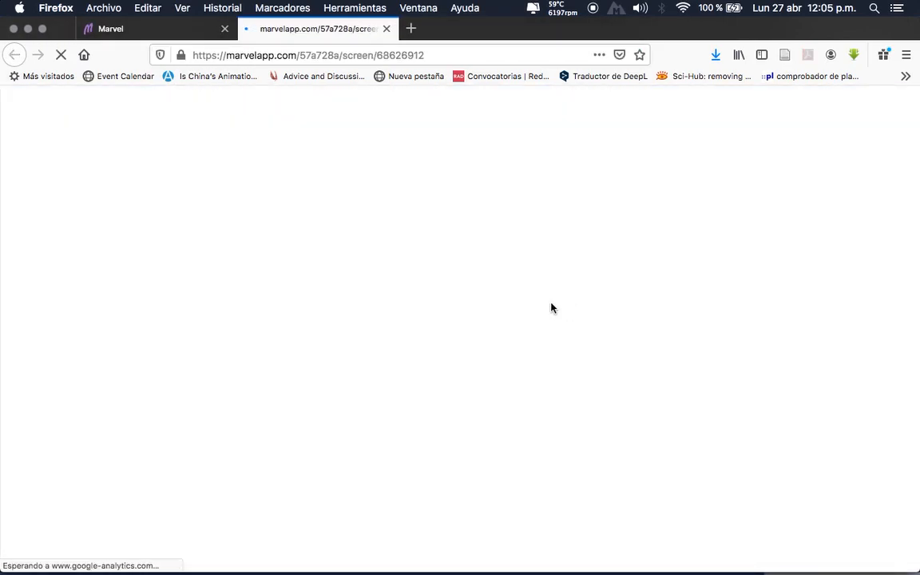
pyautogui.click(479, 328)
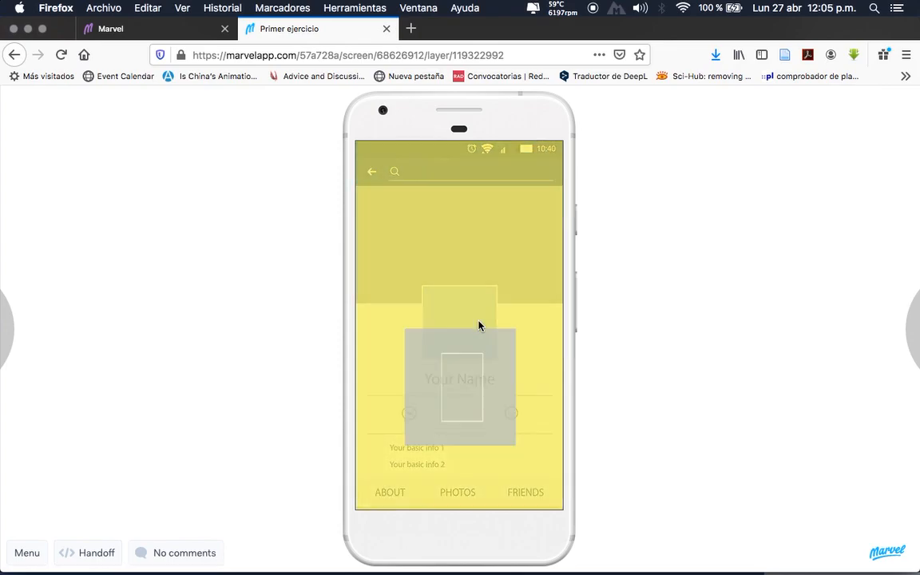
pyautogui.click(450, 475)
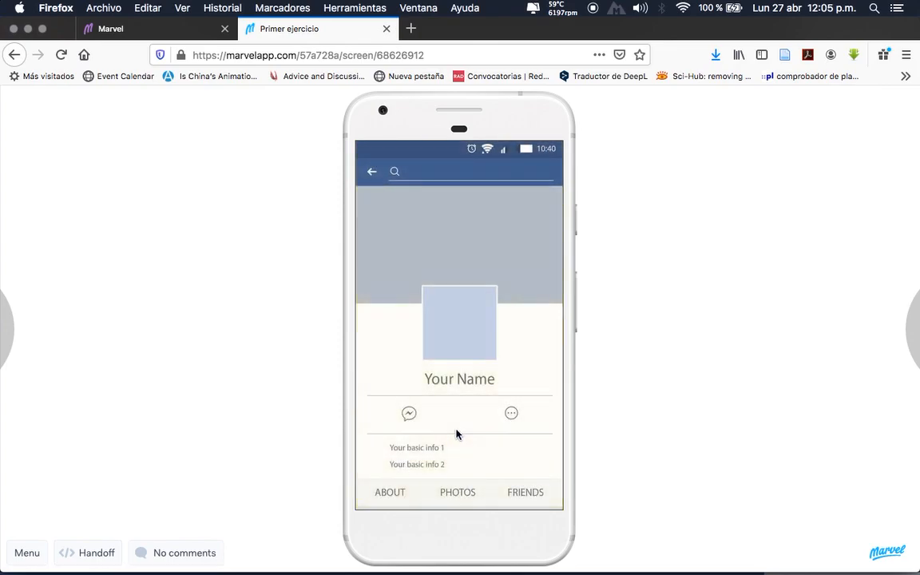
pyautogui.click(458, 345)
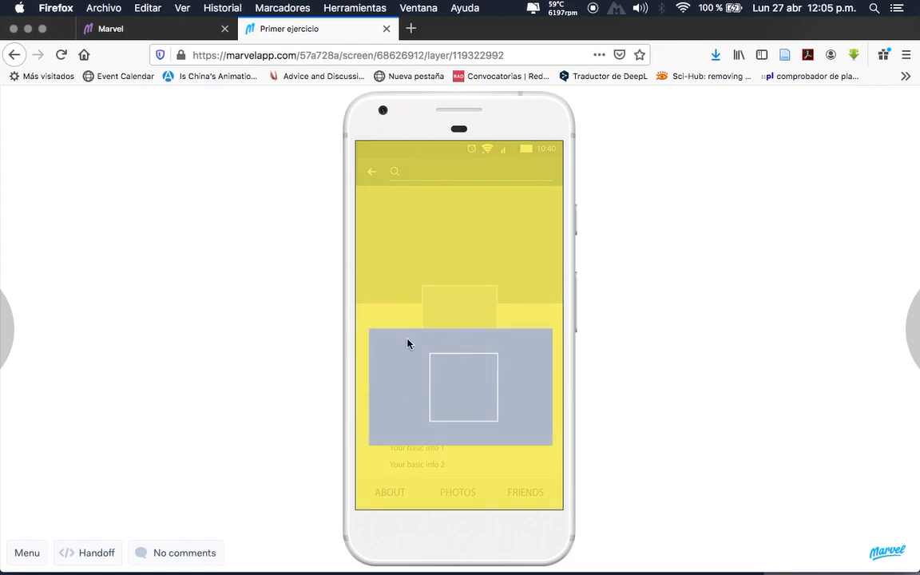
pyautogui.click(386, 29)
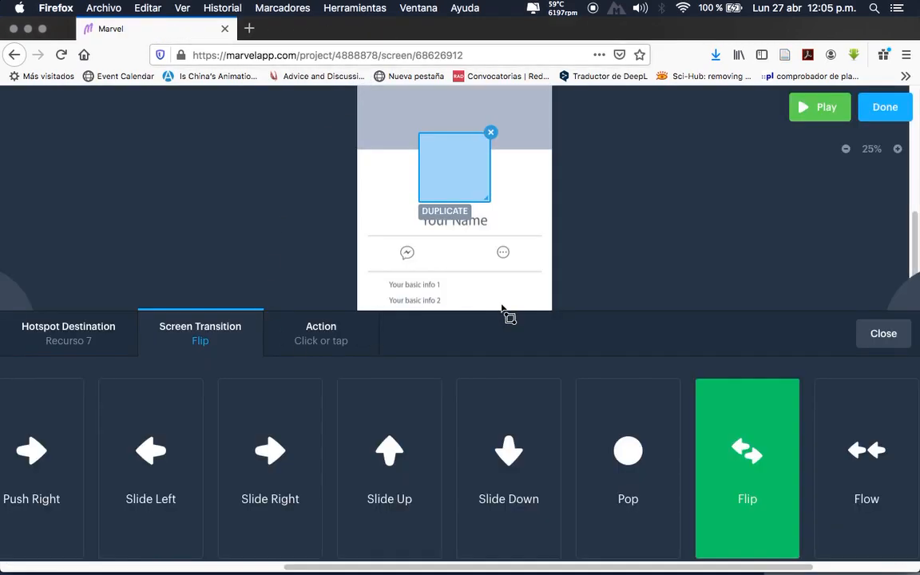
# - Review the profile picture hotspot's destination and screen transition settings, and finish editing the screen
pyautogui.click(48, 329)
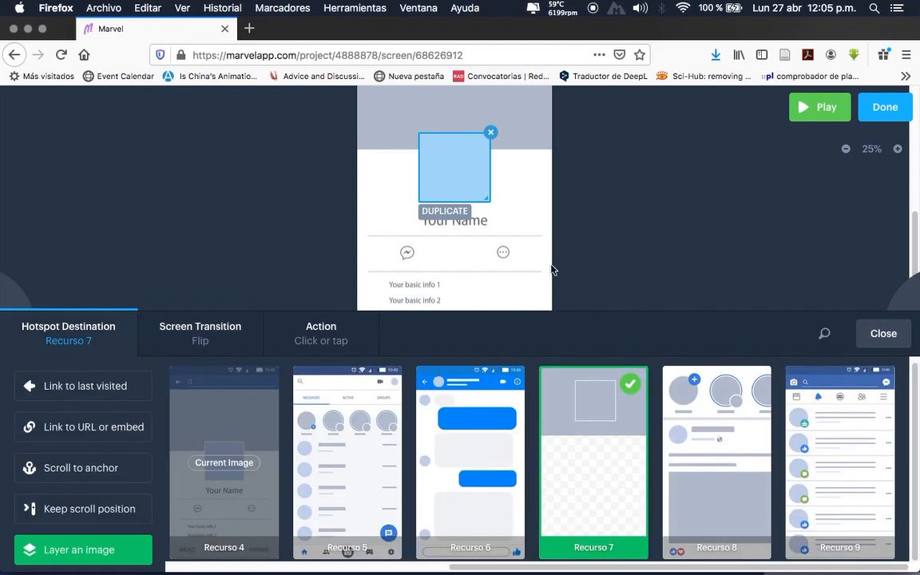
pyautogui.click(199, 334)
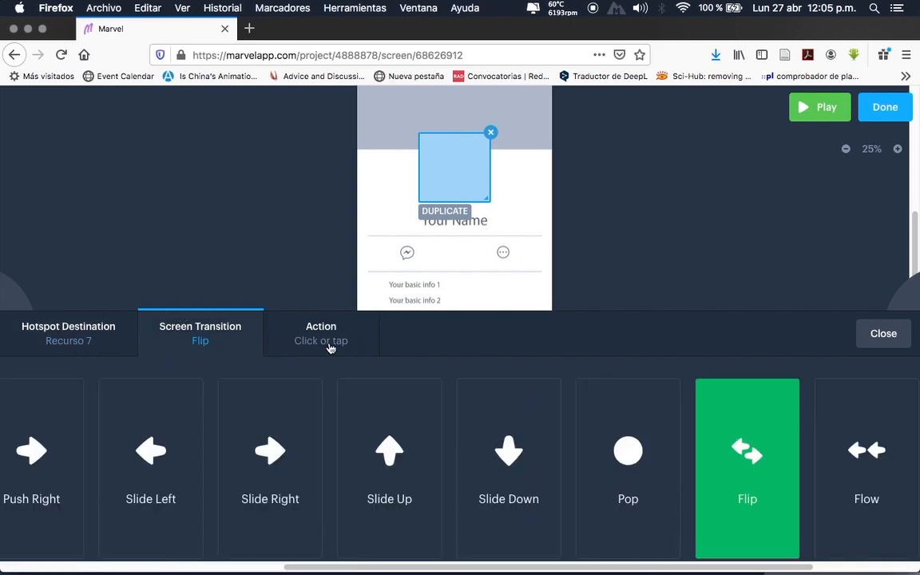
pyautogui.click(55, 335)
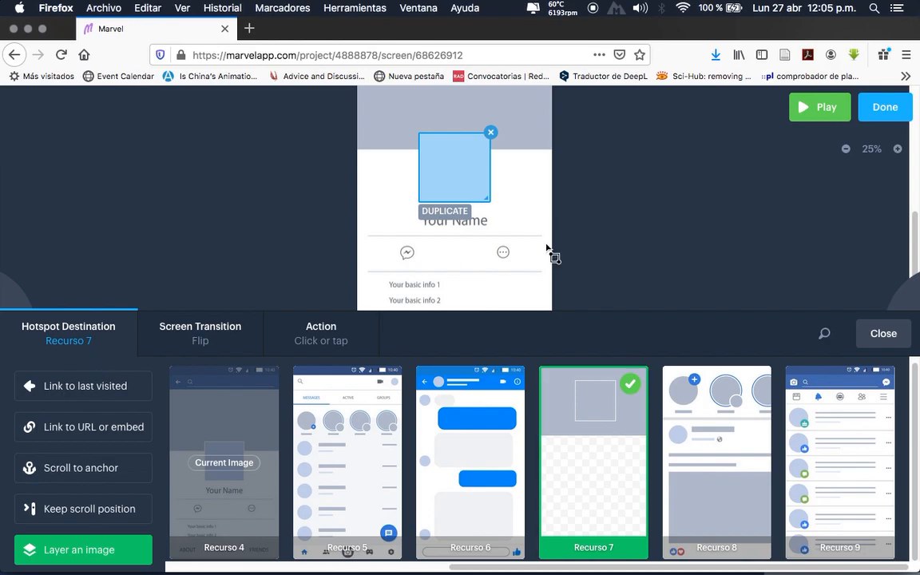
pyautogui.scroll(5, 547, 250)
pyautogui.click(882, 106)
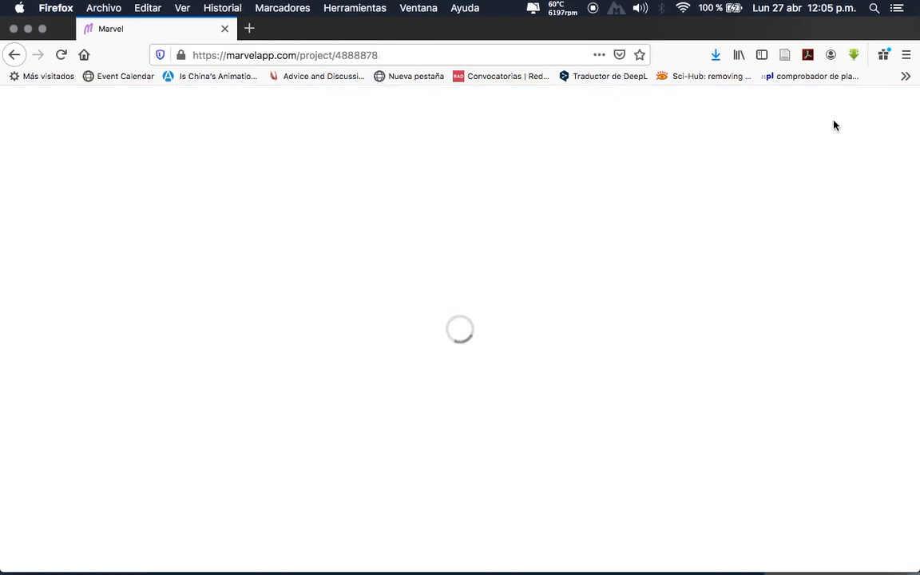
# - Look through all the screens in the project overview, including Recurso 8 and Recurso 9
pyautogui.scroll(-5, 525, 404)
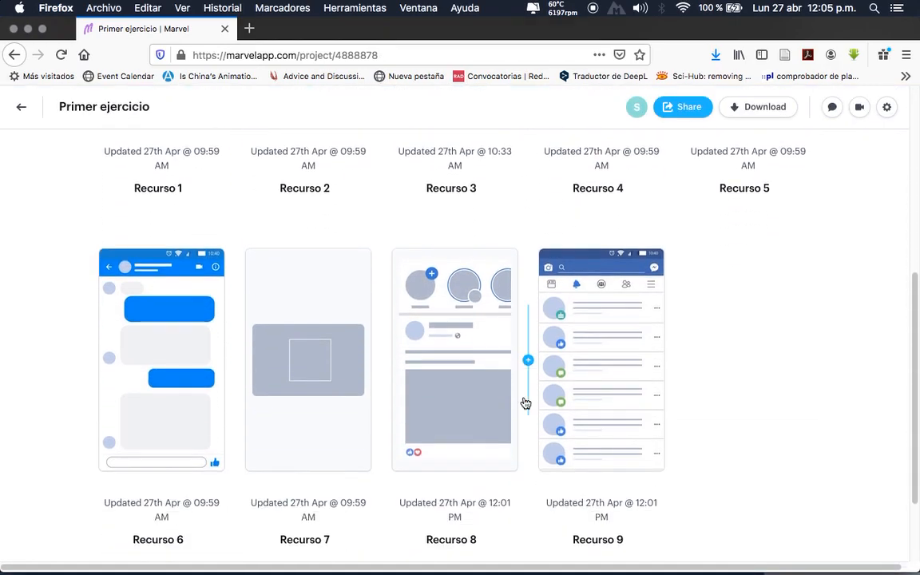
pyautogui.moveTo(410, 308)
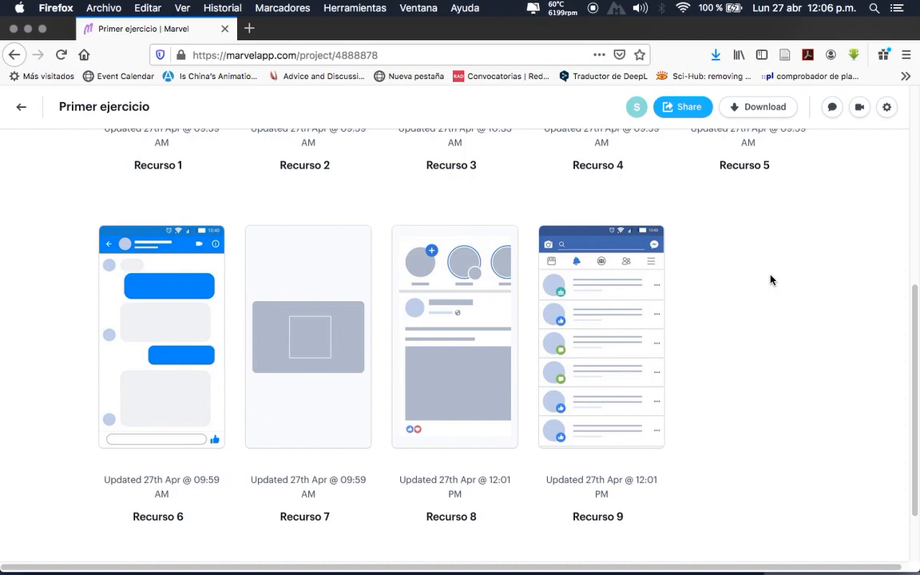
pyautogui.moveTo(623, 294)
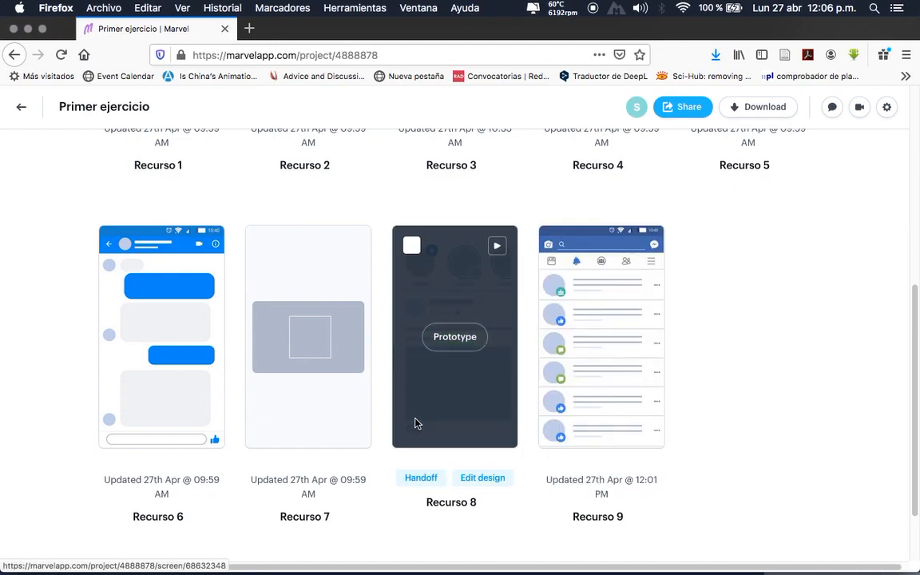
pyautogui.scroll(3, 469, 304)
pyautogui.scroll(-5, 471, 302)
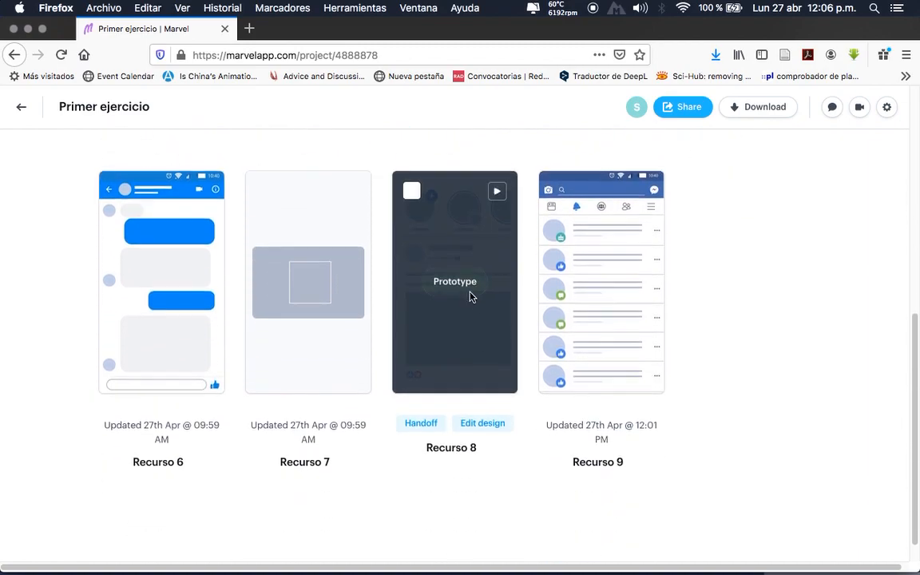
pyautogui.scroll(5, 469, 285)
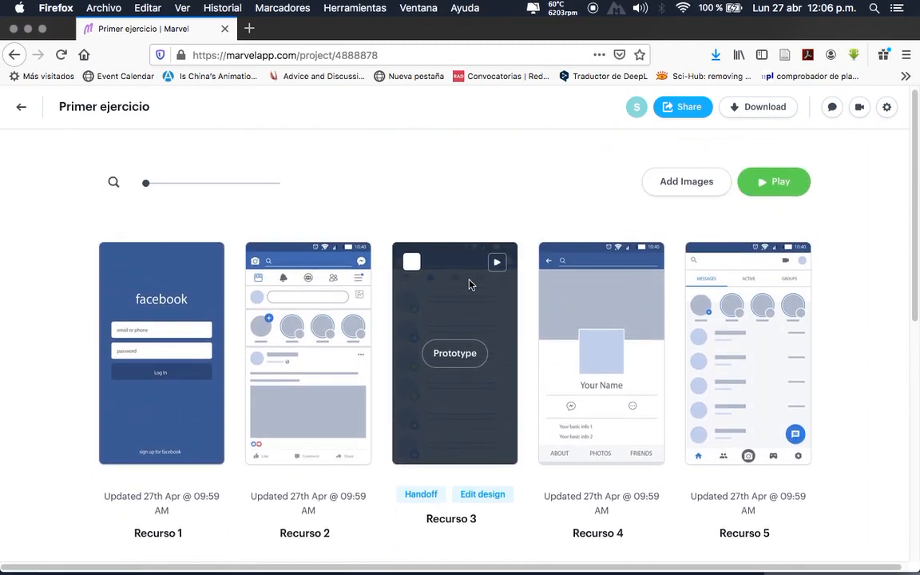
pyautogui.scroll(1, 470, 285)
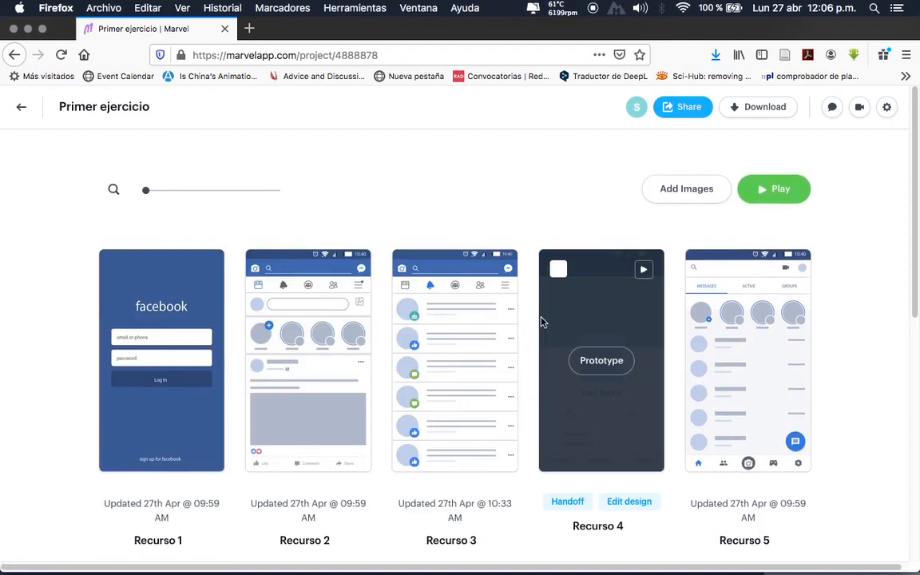
# - Open Recurso 4 for prototyping, examine where its hotspots lie, and return to the project overview
pyautogui.click(610, 371)
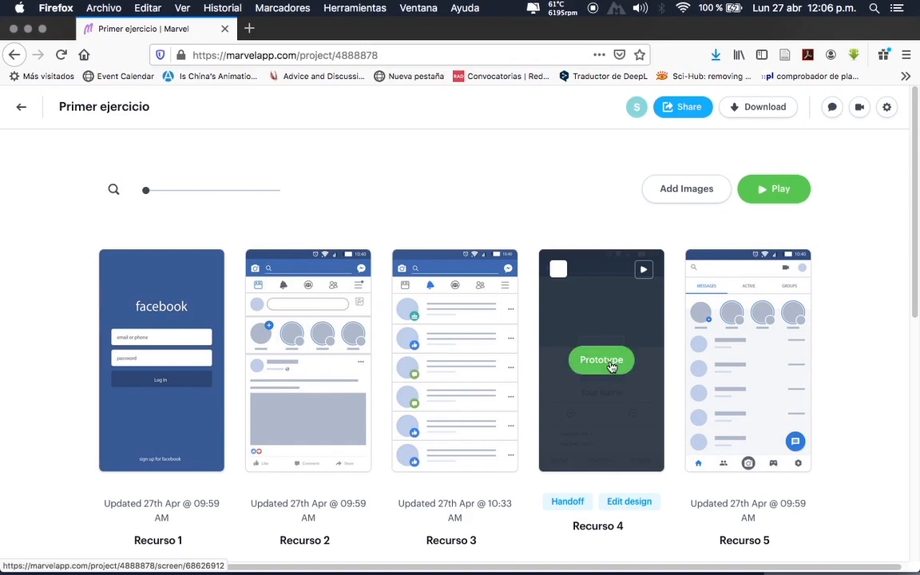
pyautogui.scroll(-3, 635, 351)
pyautogui.scroll(-2, 638, 359)
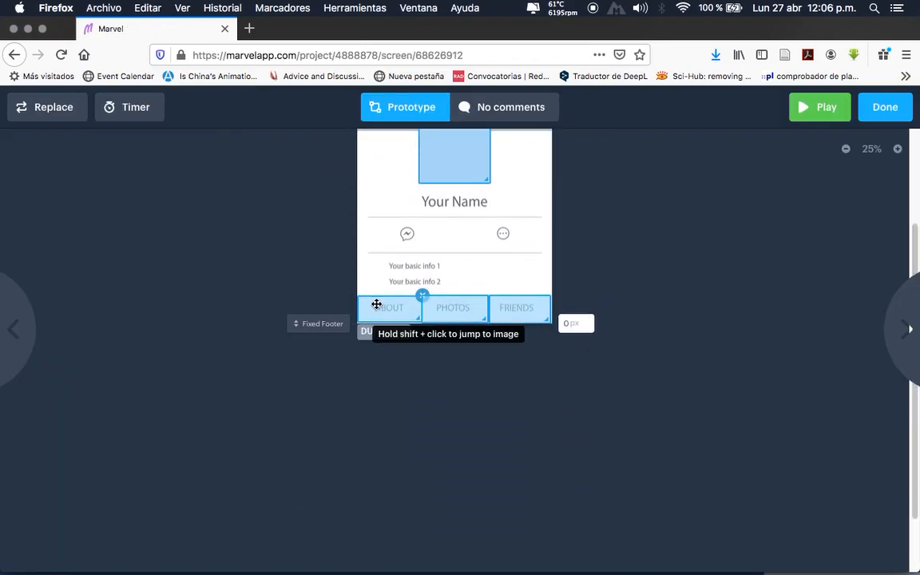
pyautogui.scroll(-1, 562, 387)
pyautogui.scroll(5, 562, 388)
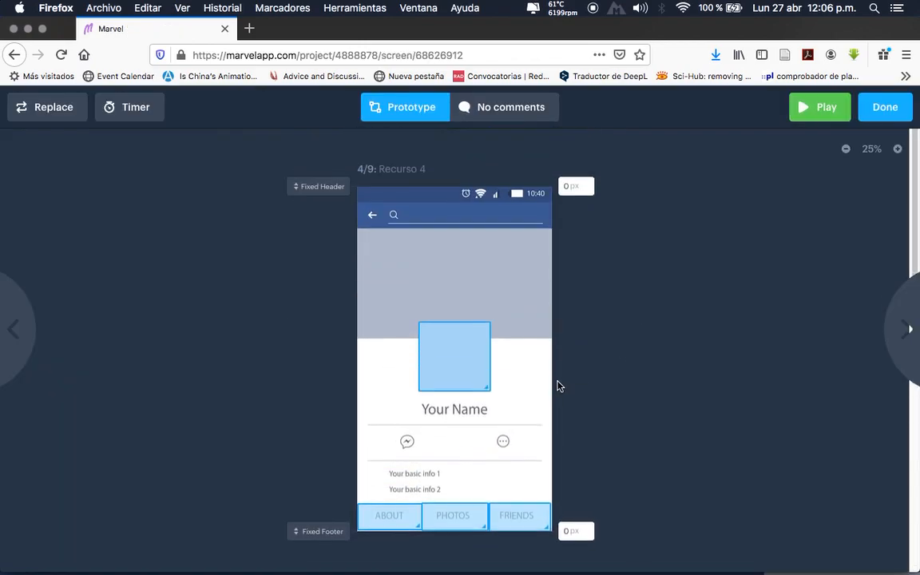
pyautogui.click(909, 119)
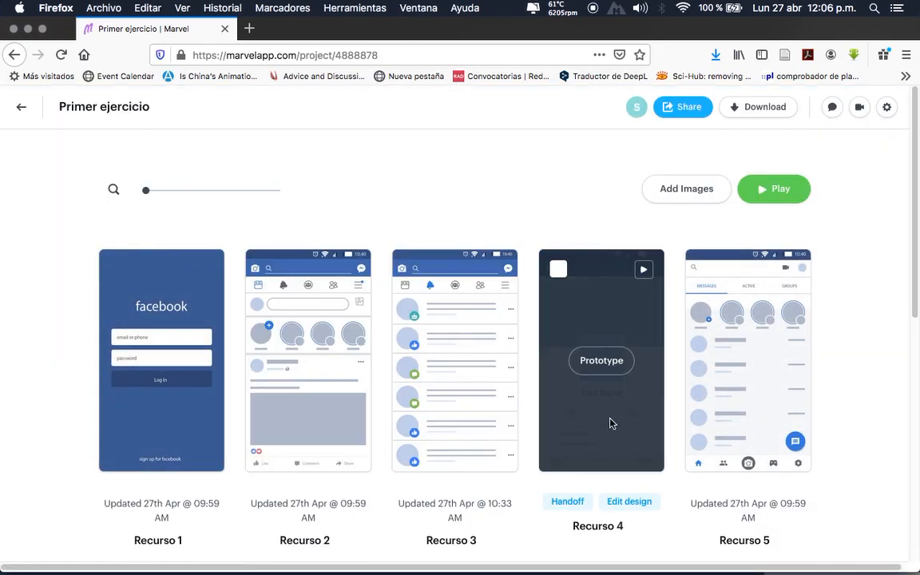
# - Reopen Recurso 4, check the destinations of the ABOUT and PHOTOS hotspots, and return to the project overview
pyautogui.click(602, 363)
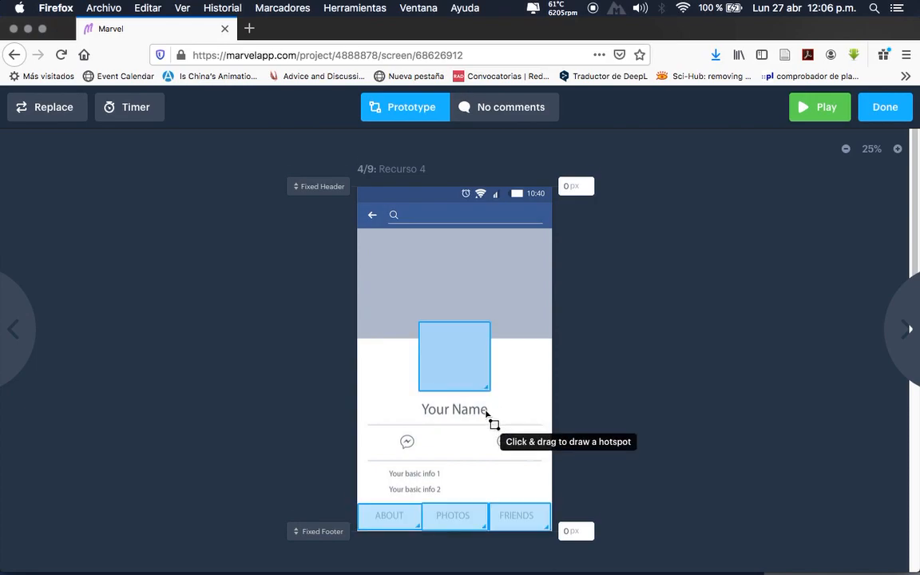
pyautogui.scroll(-3, 493, 412)
pyautogui.click(376, 426)
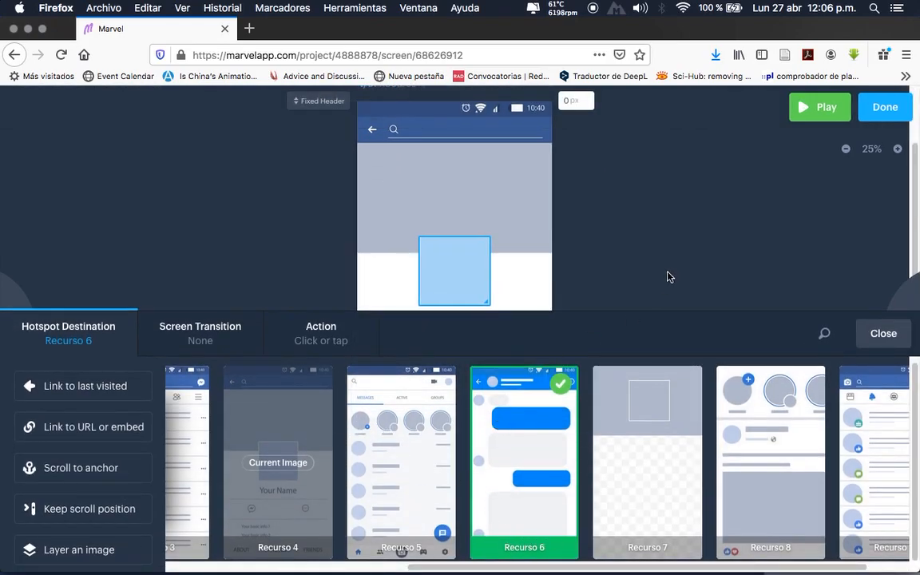
pyautogui.scroll(-5, 672, 277)
pyautogui.click(452, 227)
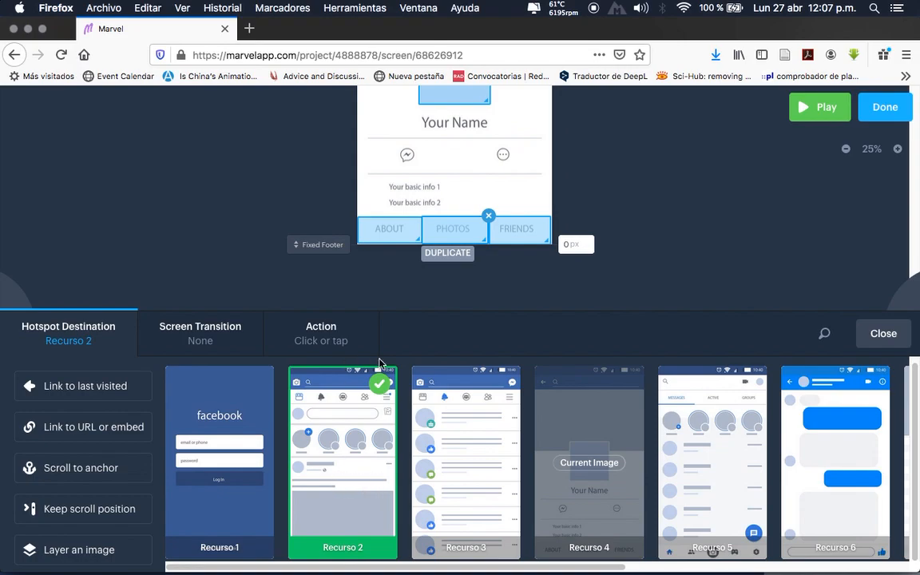
pyautogui.click(884, 334)
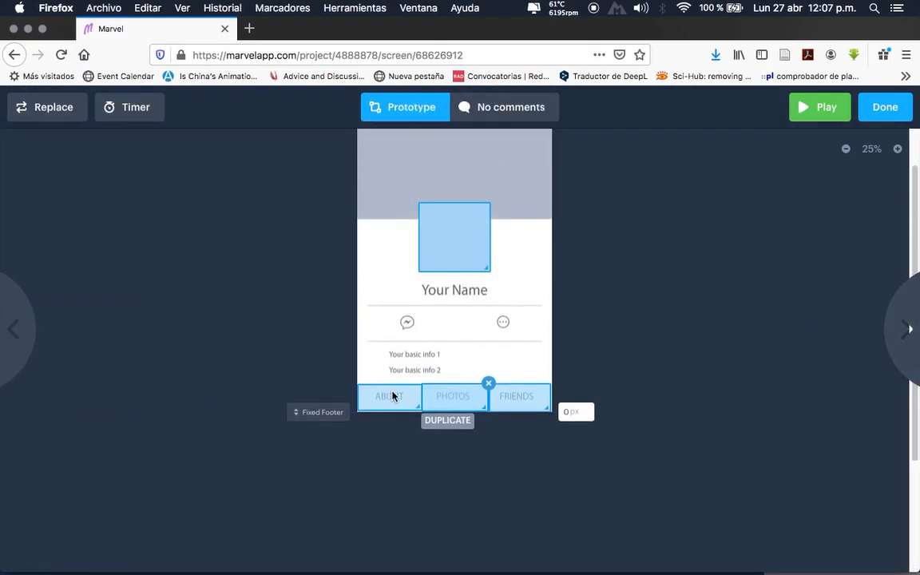
pyautogui.click(876, 116)
# - Open the feed screen Recurso 2 for prototyping from the project overview
pyautogui.scroll(-5, 577, 379)
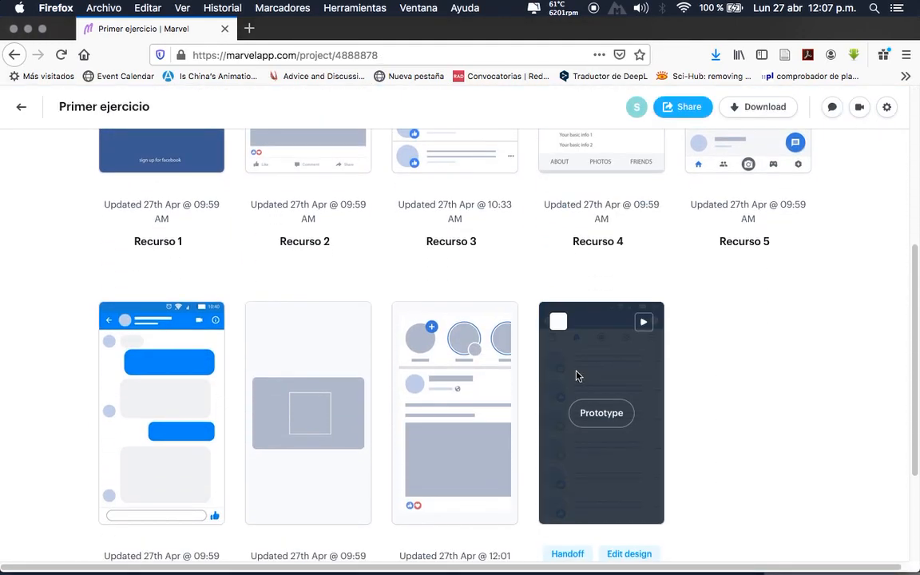
pyautogui.scroll(5, 576, 378)
pyautogui.scroll(2, 575, 377)
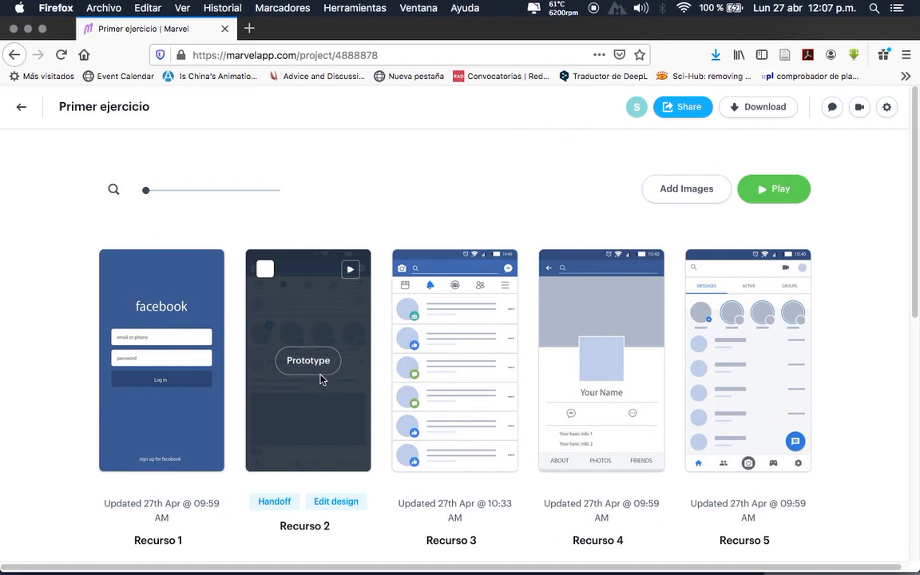
pyautogui.click(309, 361)
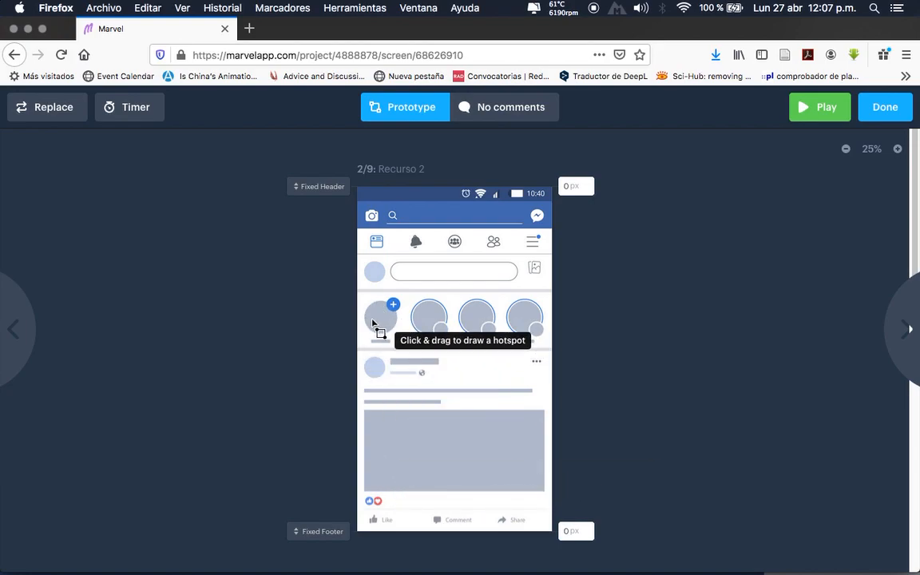
# - Draw a hotspot around the first story circle on Recurso 2 and link it to Recurso 8
pyautogui.moveTo(362, 298); pyautogui.dragTo(403, 342)
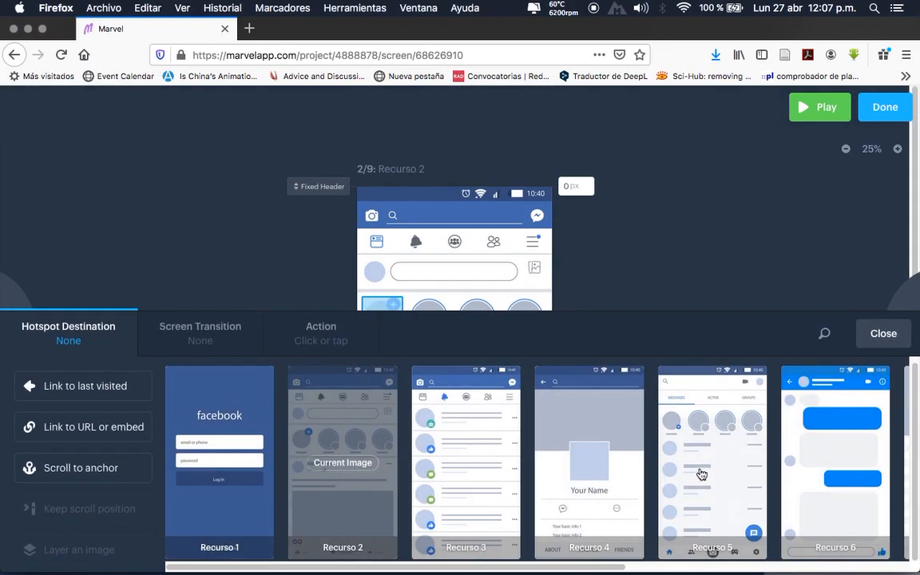
pyautogui.hscroll(5, 700, 475)
pyautogui.click(713, 480)
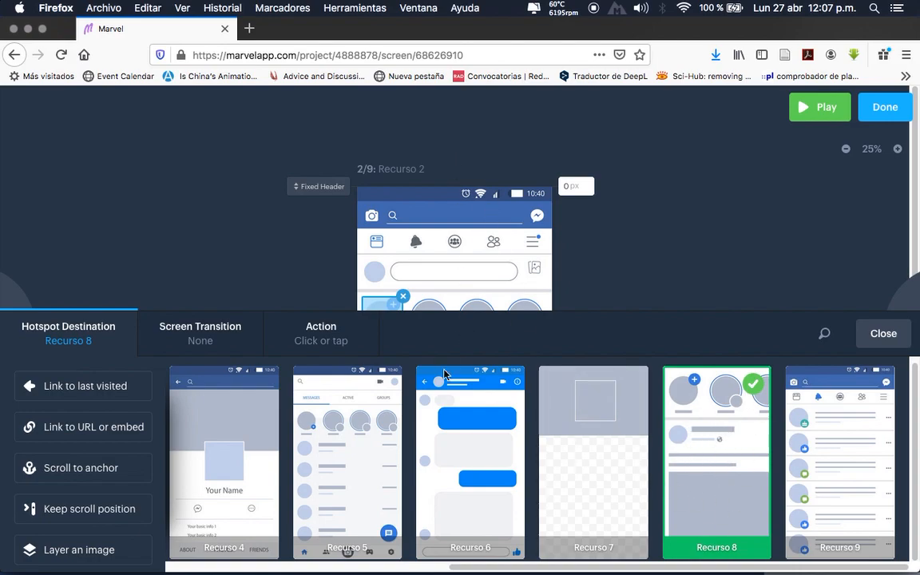
# - Layer Recurso 8 as an image over Recurso 2, set its layer position to Top center, and check the overlay's placement
pyautogui.click(77, 551)
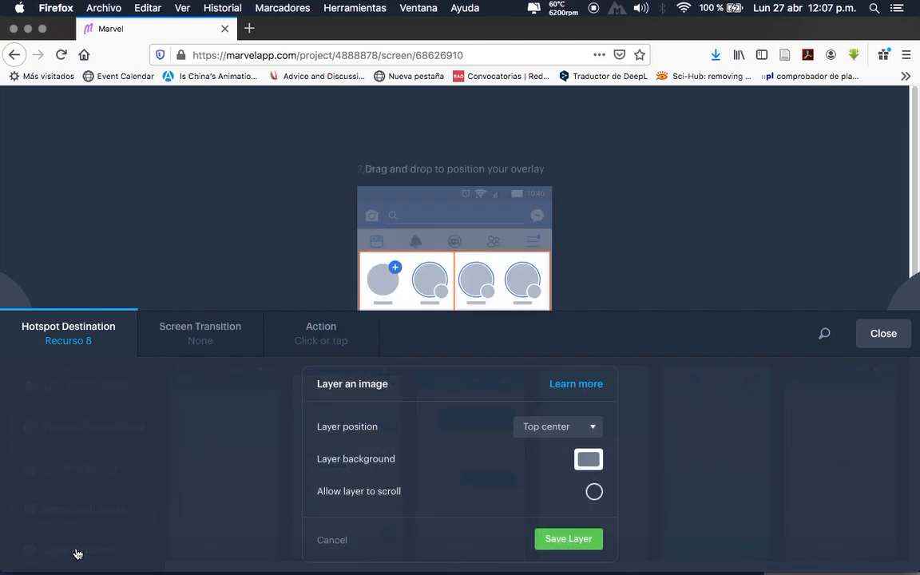
pyautogui.scroll(-1, 586, 266)
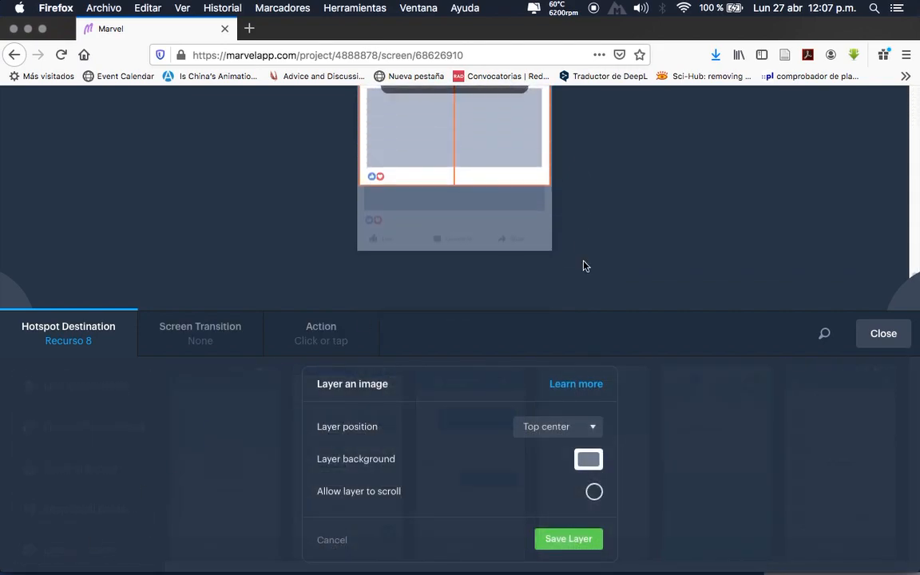
pyautogui.scroll(5, 586, 266)
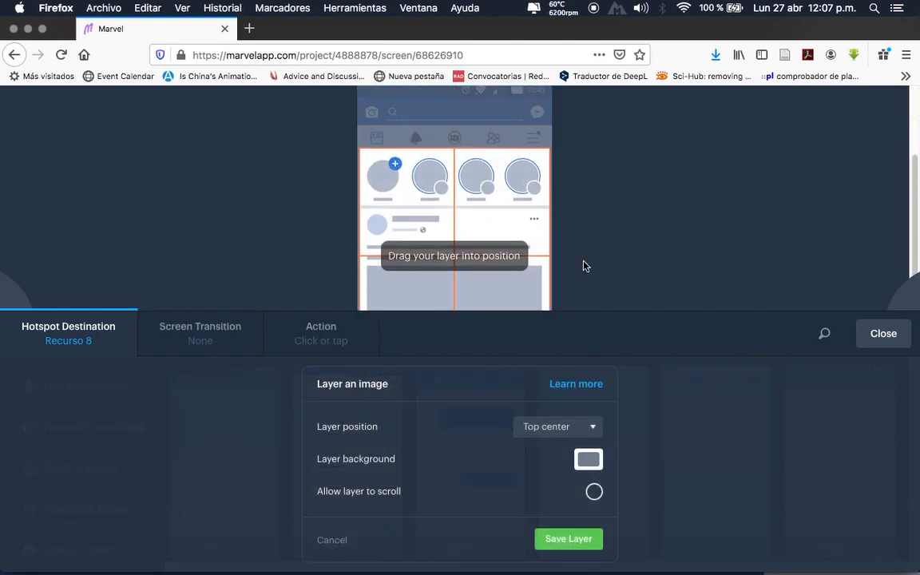
pyautogui.click(593, 427)
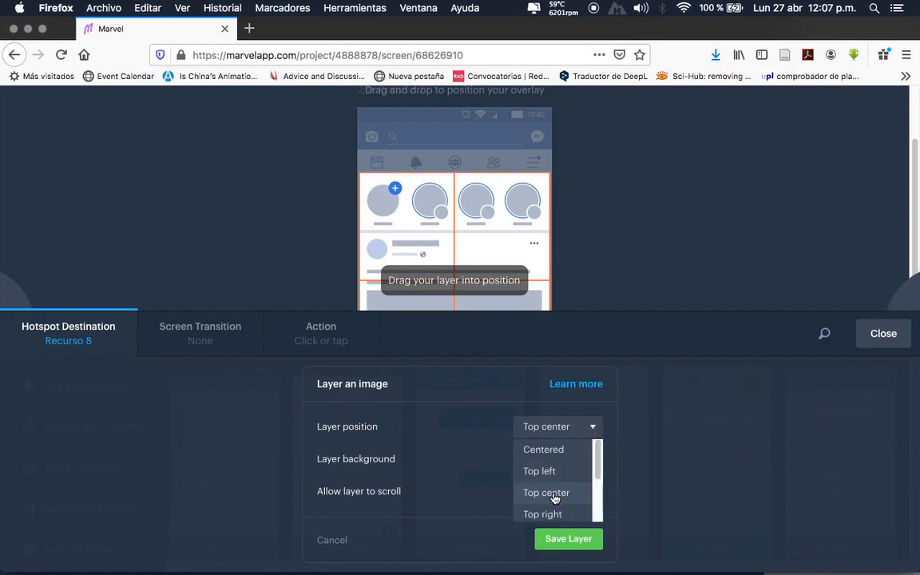
pyautogui.moveTo(598, 445); pyautogui.dragTo(599, 482)
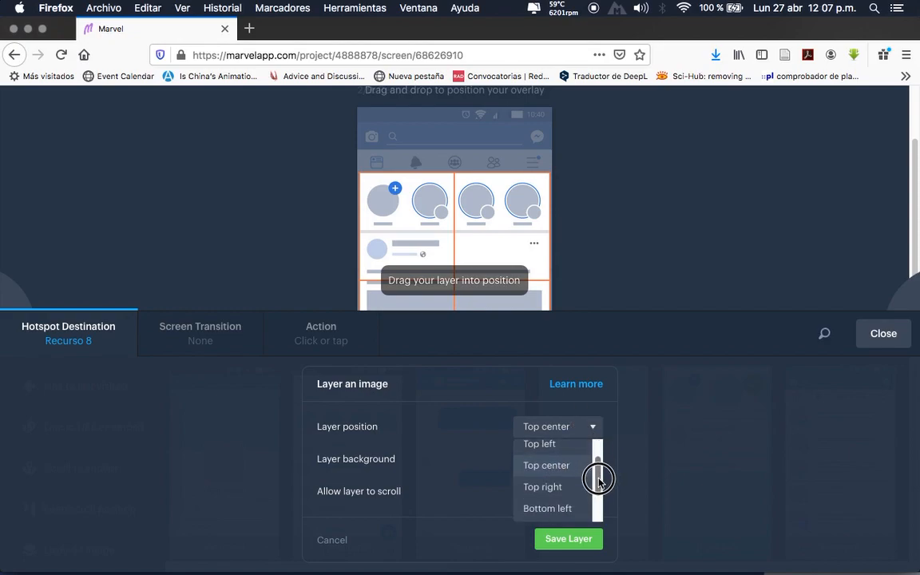
pyautogui.click(549, 469)
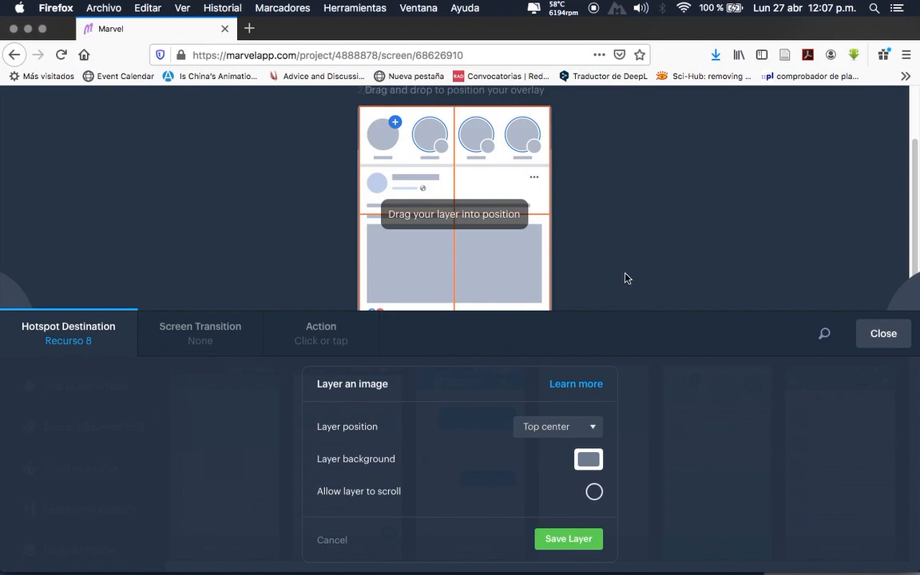
pyautogui.scroll(2, 628, 276)
pyautogui.scroll(-5, 628, 276)
pyautogui.scroll(1, 628, 275)
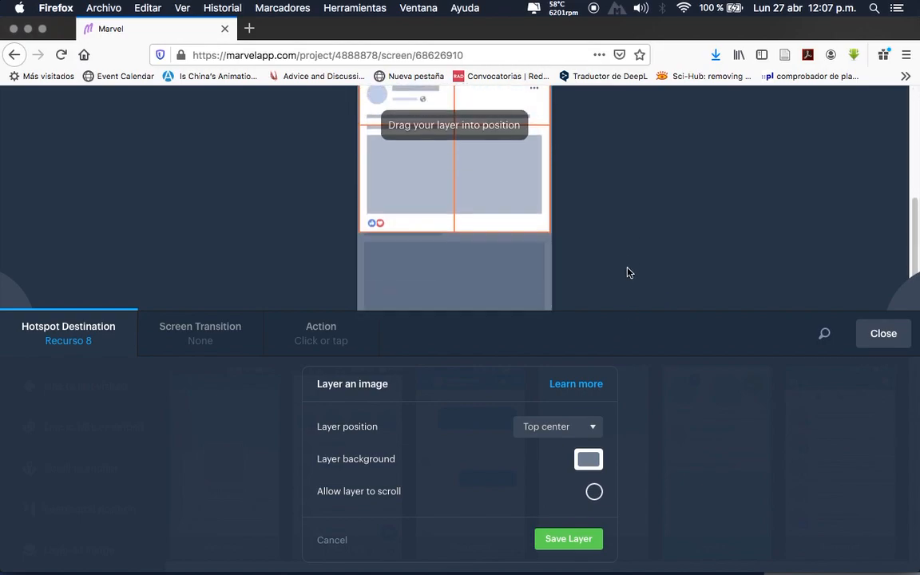
pyautogui.scroll(3, 628, 269)
pyautogui.scroll(-2, 628, 269)
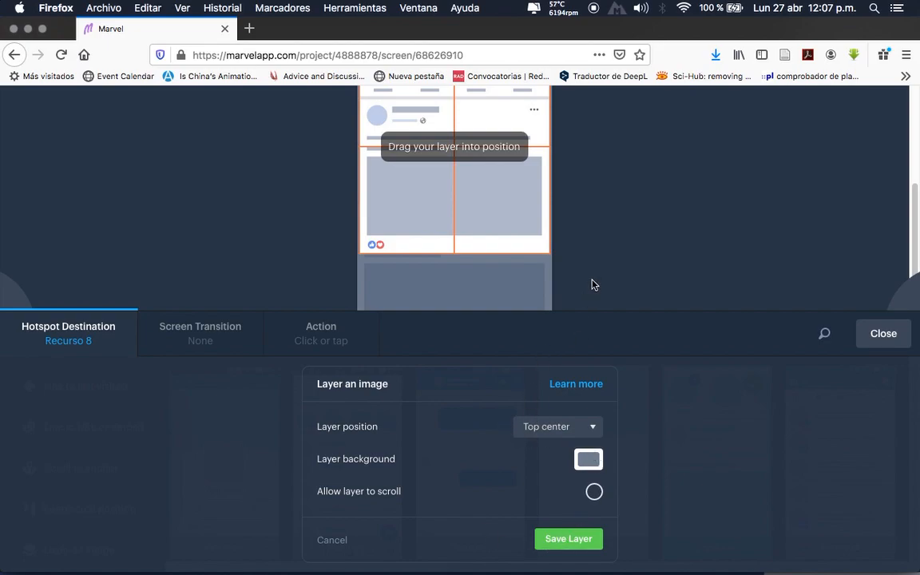
pyautogui.scroll(-4, 382, 210)
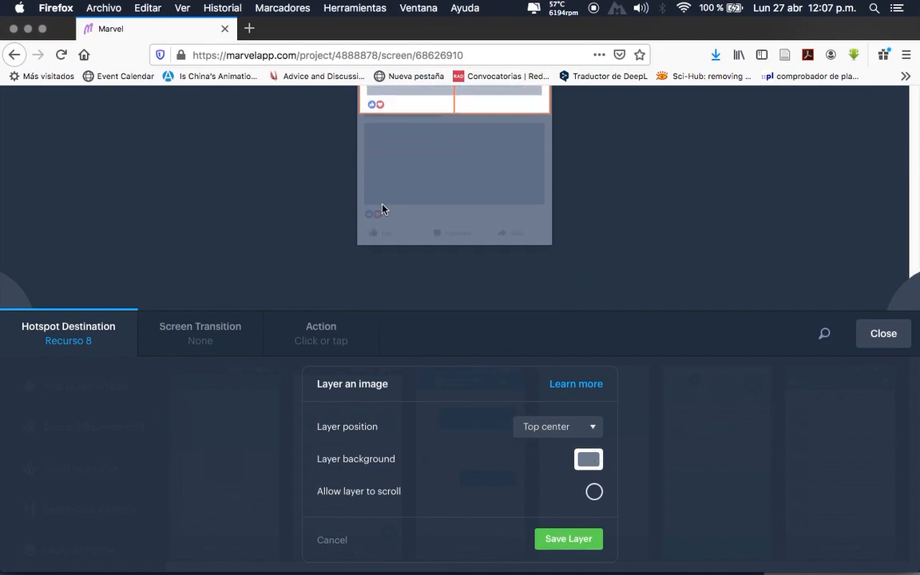
# - Set the layer background's opacity to 0.69 and save the layer
pyautogui.click(591, 468)
pyautogui.moveTo(632, 374)
pyautogui.mouseDown()
pyautogui.moveTo(525, 367)
pyautogui.moveTo(679, 366)
pyautogui.moveTo(589, 370)
pyautogui.moveTo(622, 370)
pyautogui.mouseUp()
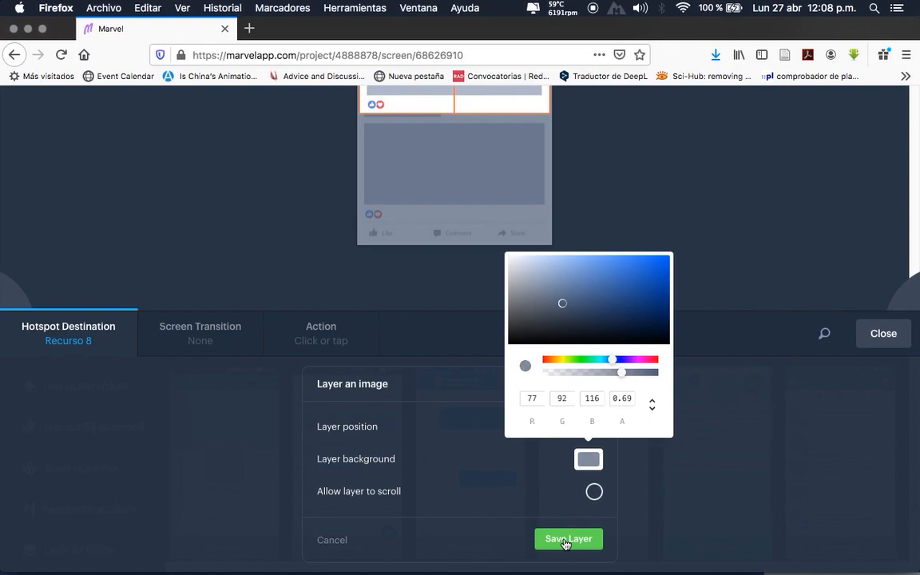
pyautogui.click(559, 448)
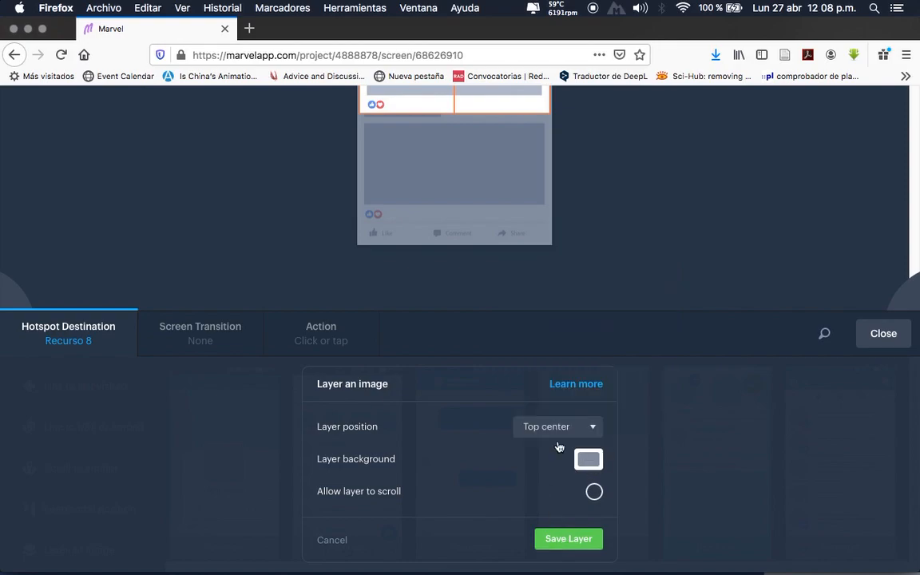
pyautogui.click(551, 543)
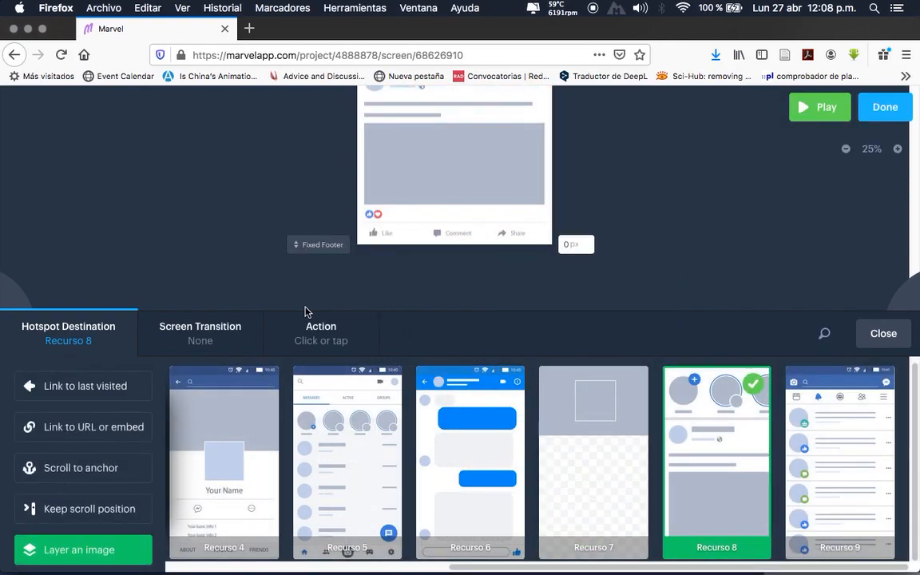
# - Set the story hotspot's screen transition to Slide Down and return to its destination settings
pyautogui.click(205, 341)
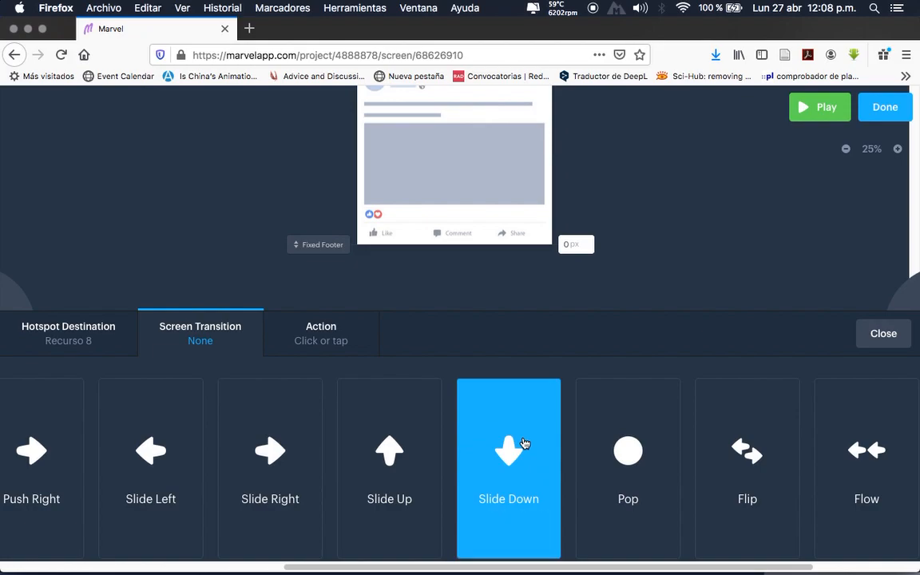
pyautogui.click(514, 481)
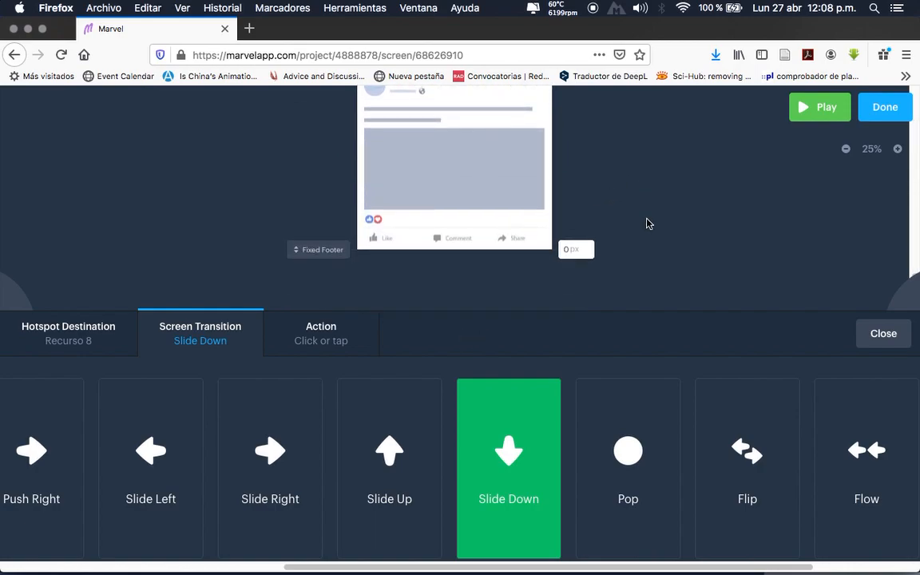
pyautogui.click(67, 338)
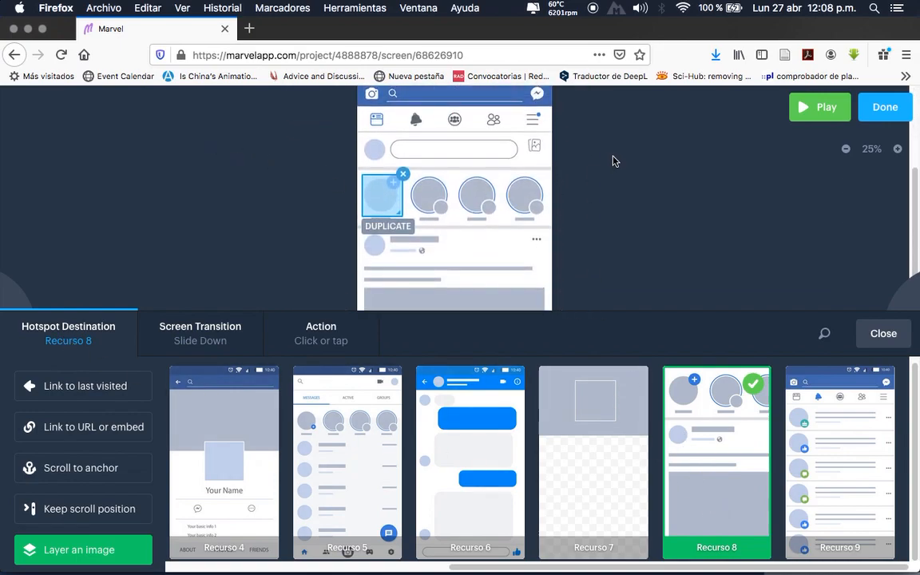
# - Preview Recurso 2, trigger the first story circle's hotspot to test the overlay, and close the preview
pyautogui.click(820, 111)
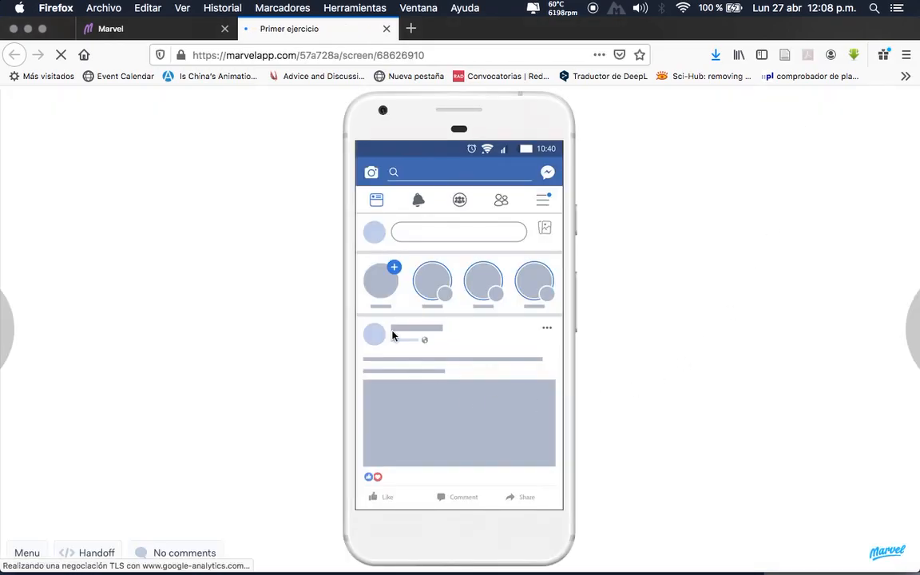
pyautogui.click(421, 395)
pyautogui.click(407, 420)
pyautogui.click(380, 280)
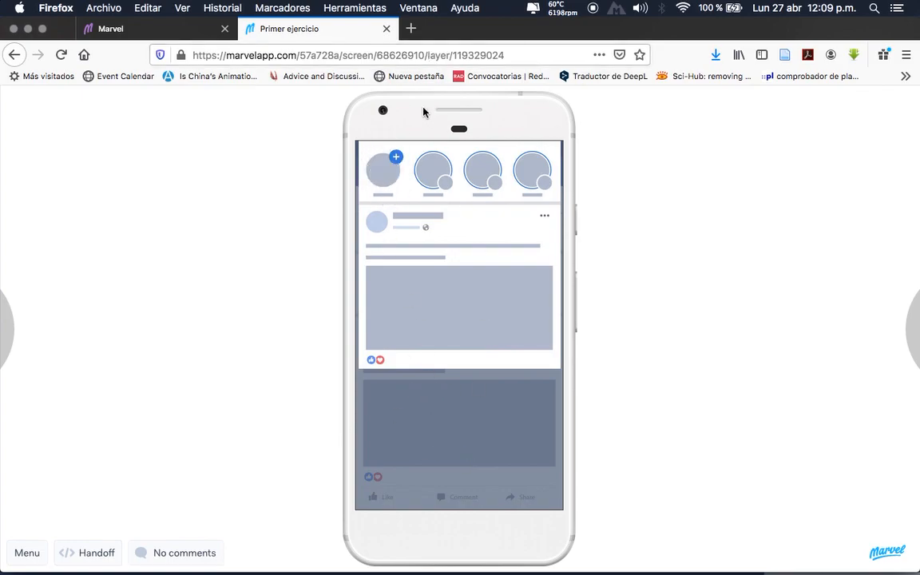
pyautogui.click(387, 30)
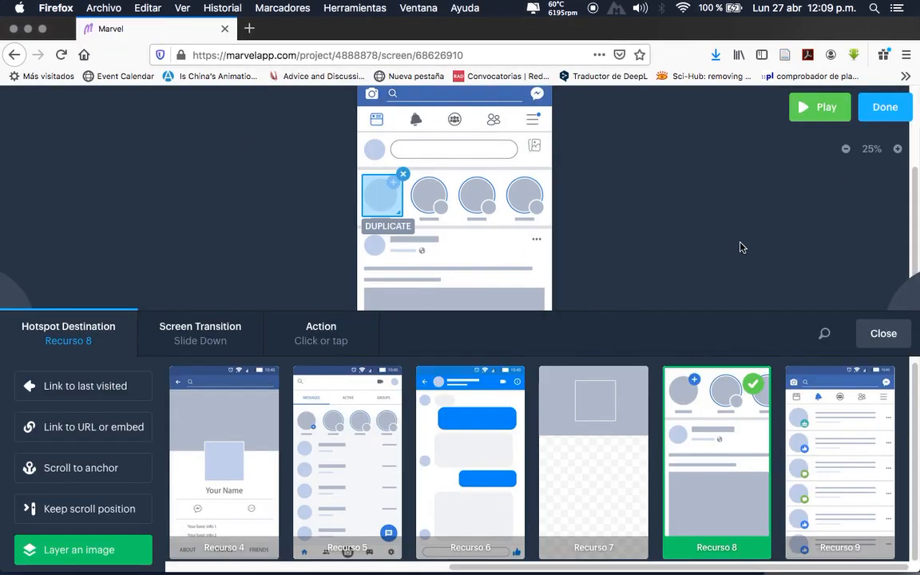
# - Return to the project overview and open Recurso 8 for prototyping
pyautogui.scroll(2, 688, 289)
pyautogui.scroll(-5, 616, 253)
pyautogui.scroll(5, 616, 252)
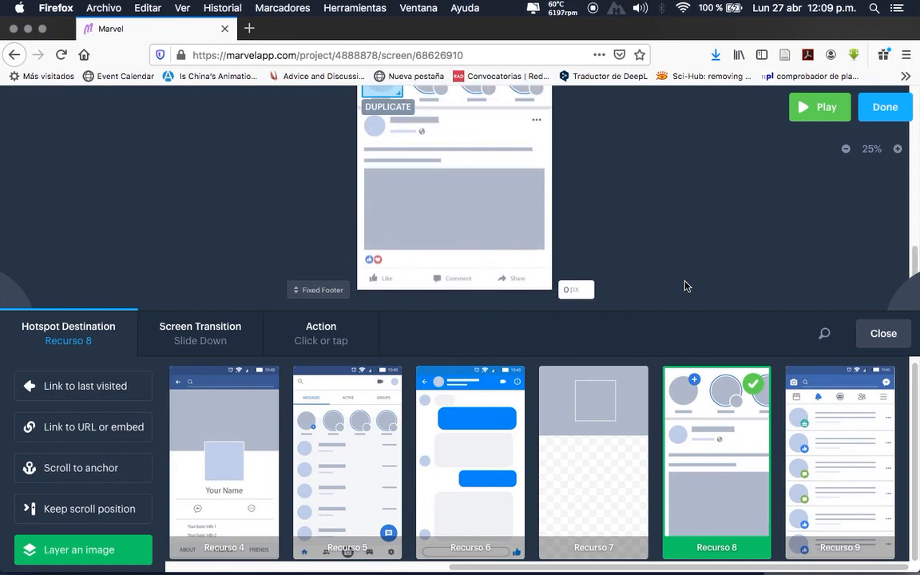
pyautogui.click(885, 107)
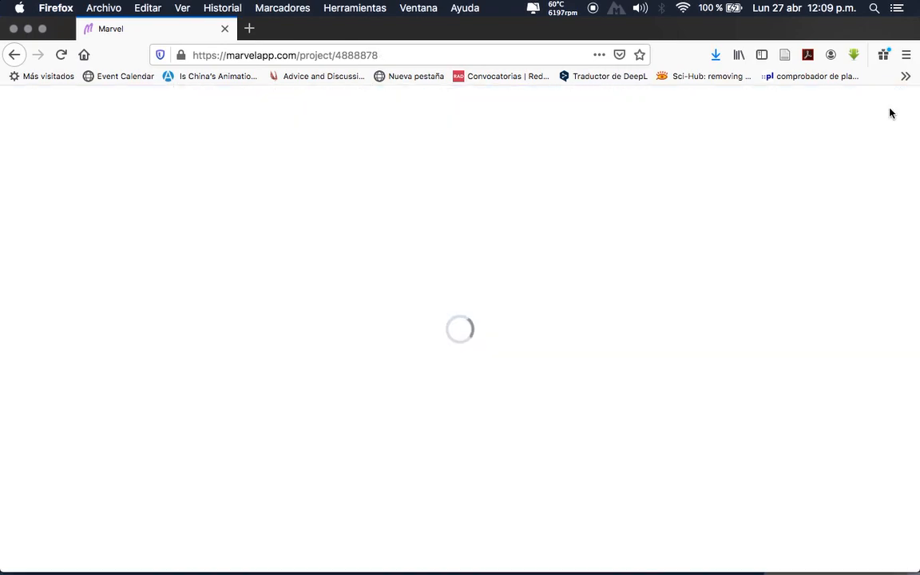
pyautogui.scroll(-5, 590, 460)
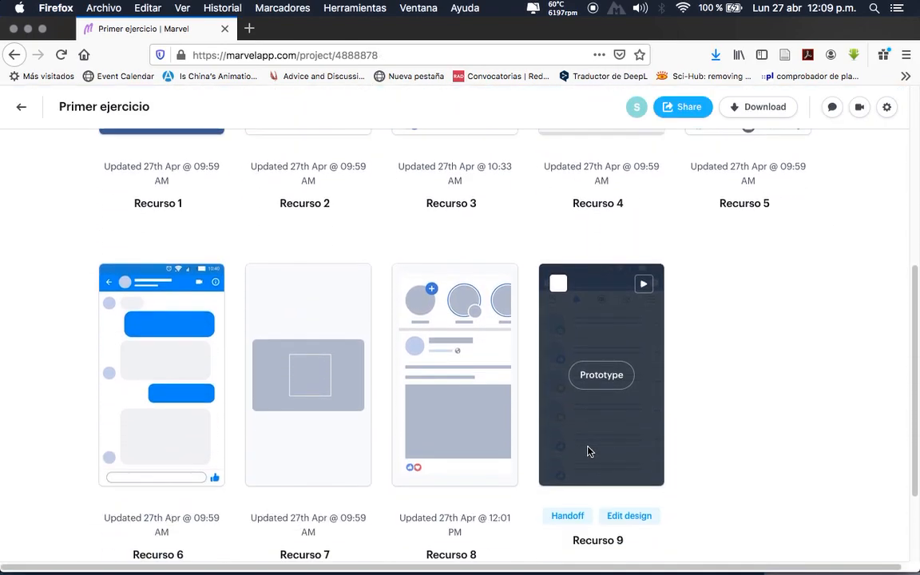
pyautogui.click(442, 256)
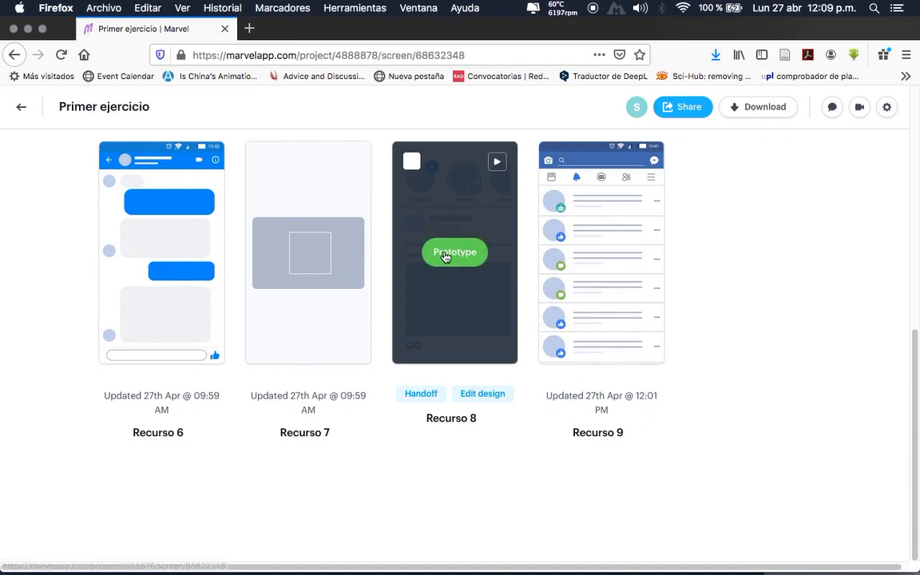
# - Draw a hotspot around the first story circle on Recurso 8, link it to Recurso 2, and keep its transition at None
pyautogui.moveTo(365, 194); pyautogui.dragTo(405, 232)
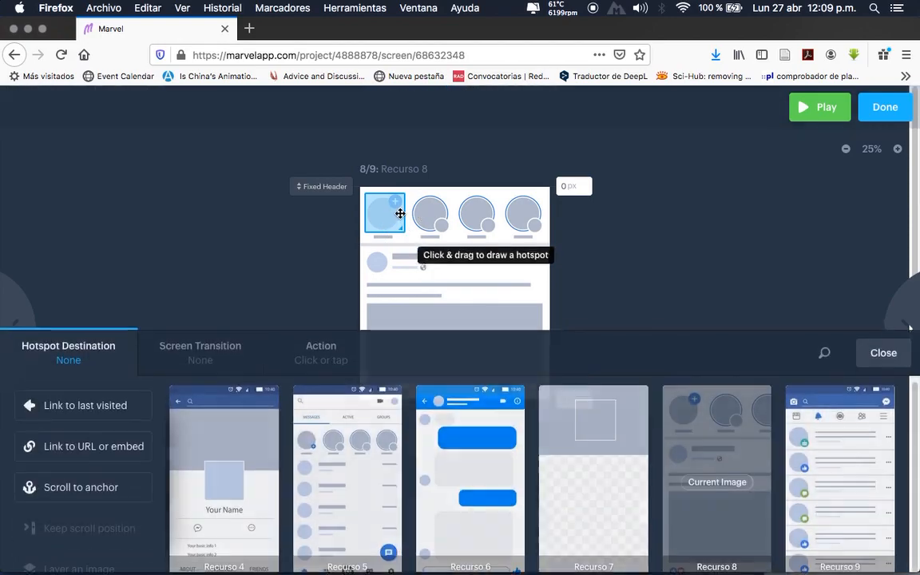
pyautogui.moveTo(514, 568); pyautogui.dragTo(202, 540)
pyautogui.click(353, 475)
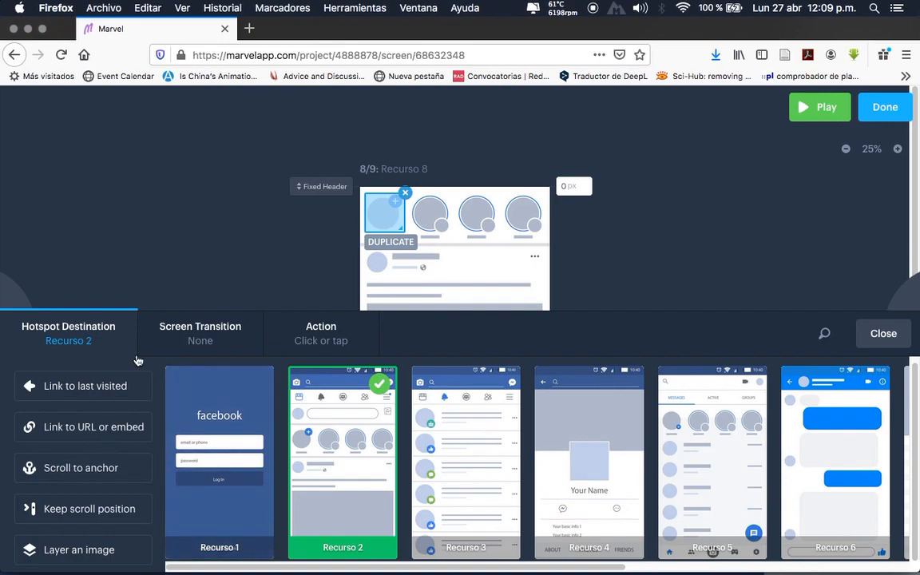
pyautogui.click(160, 320)
pyautogui.moveTo(565, 569); pyautogui.dragTo(193, 544)
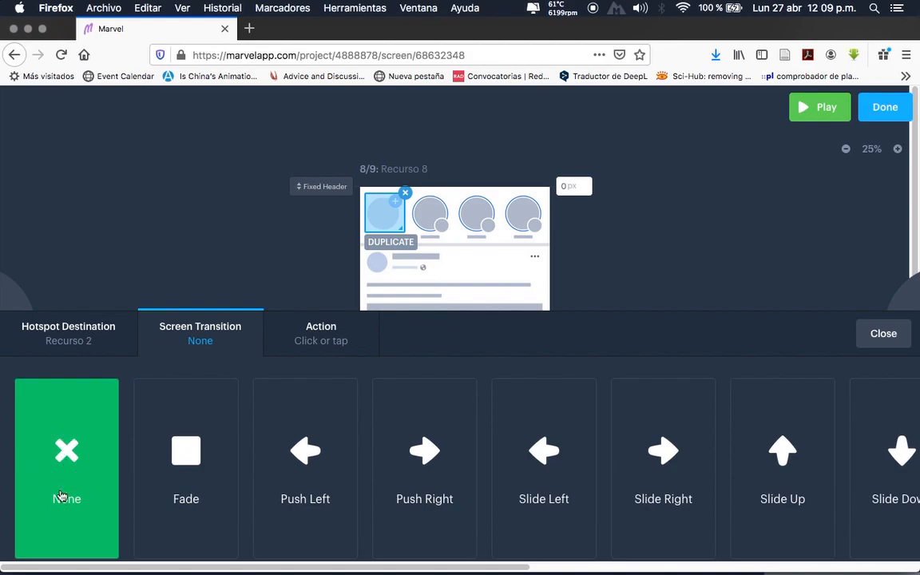
# - Preview Recurso 8, test the first story circle's link, close the preview, and return to the project overview
pyautogui.click(804, 108)
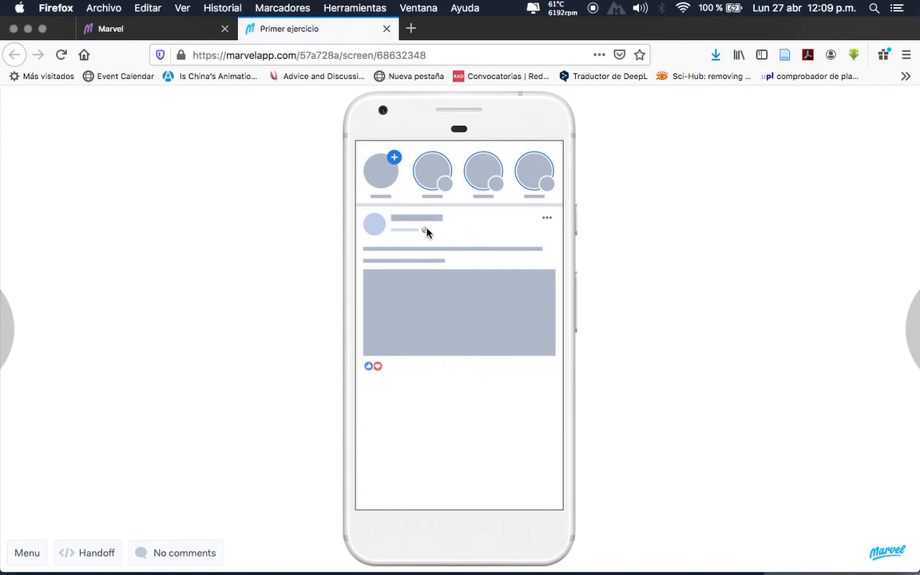
pyautogui.click(382, 177)
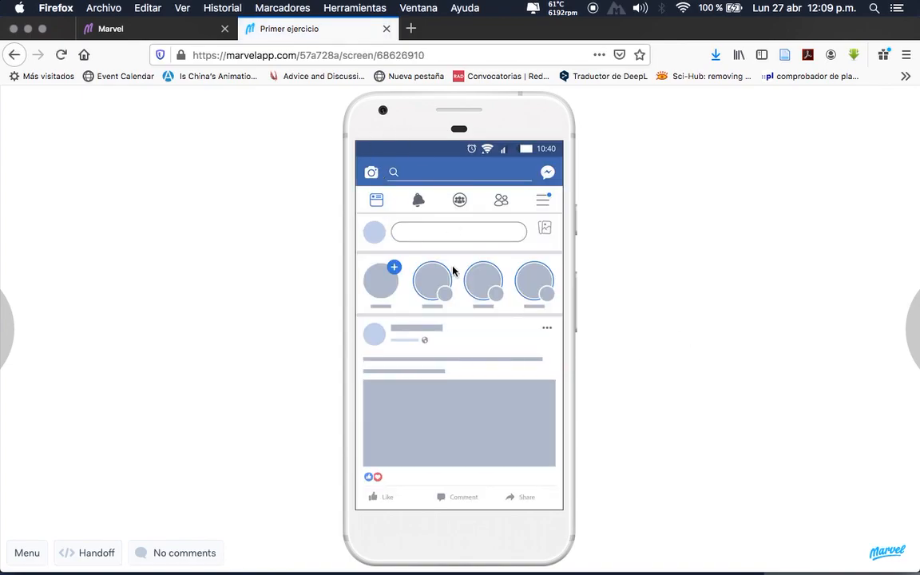
pyautogui.click(387, 29)
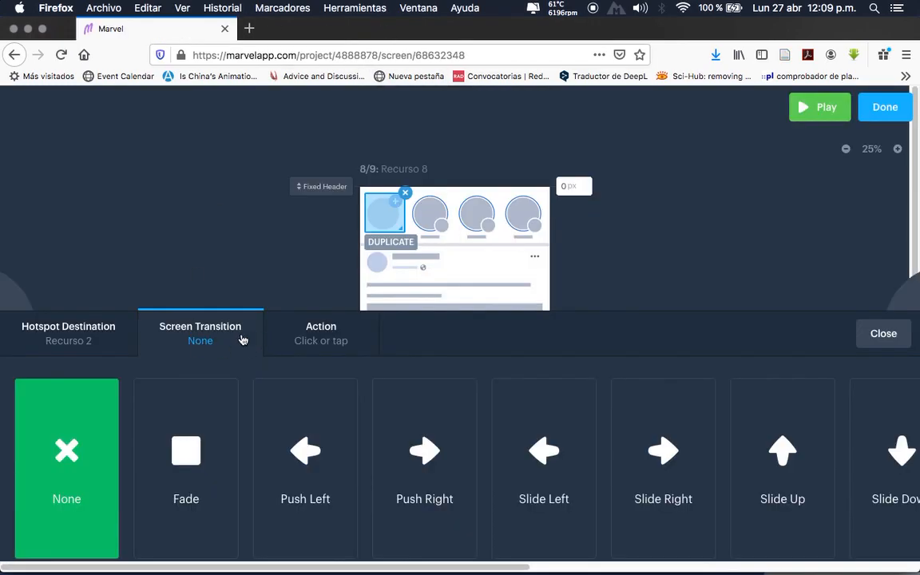
pyautogui.click(885, 107)
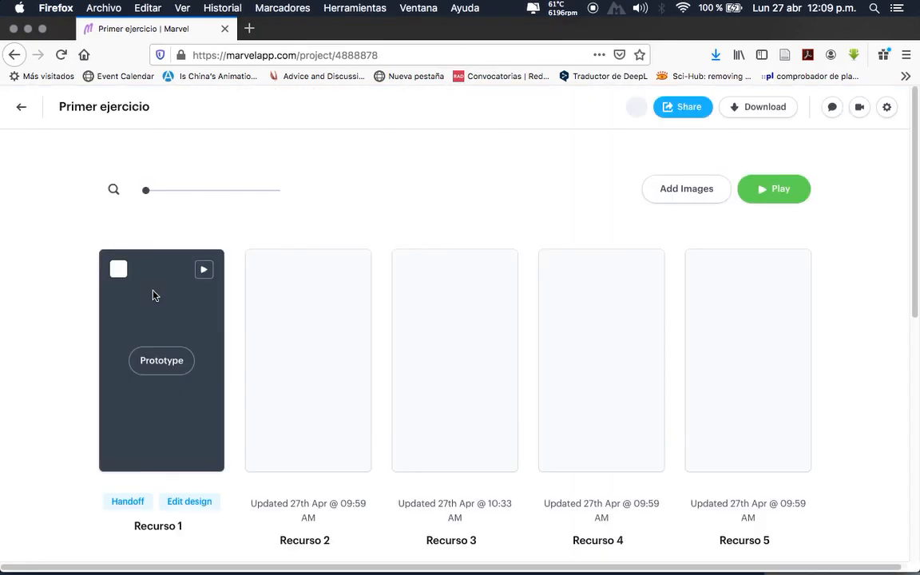
# - Play the prototype from Recurso 1, try the email and password fields, and follow the Log In link
pyautogui.scroll(-5, 144, 240)
pyautogui.scroll(5, 140, 240)
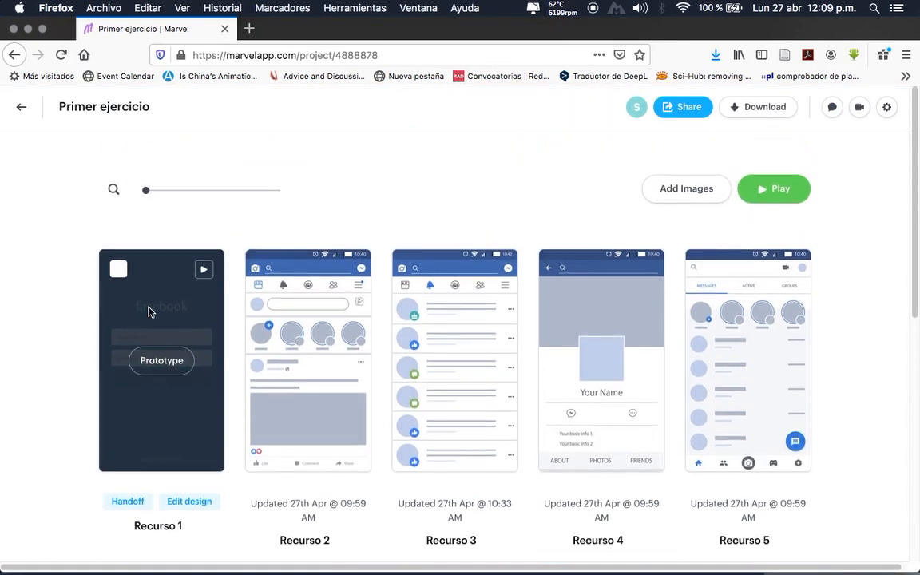
pyautogui.click(204, 269)
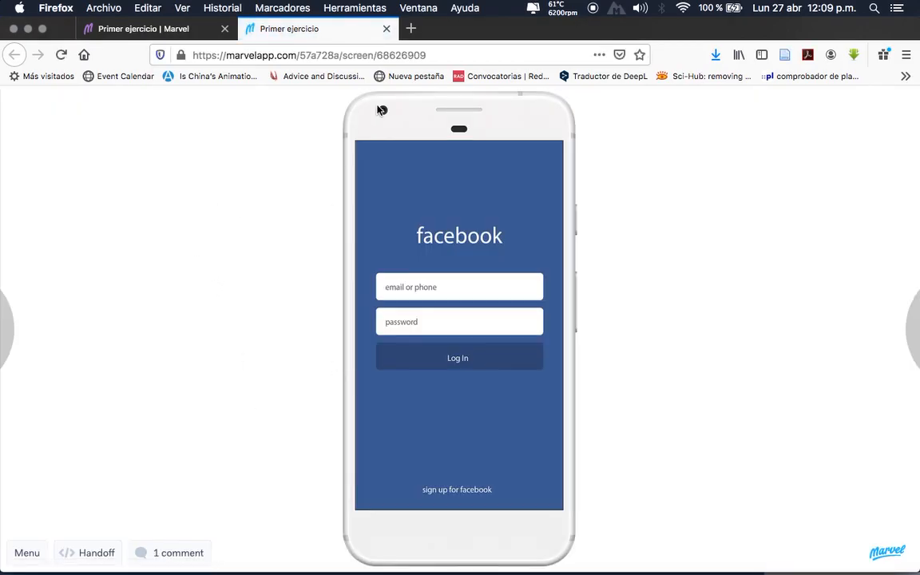
pyautogui.click(441, 289)
pyautogui.click(384, 323)
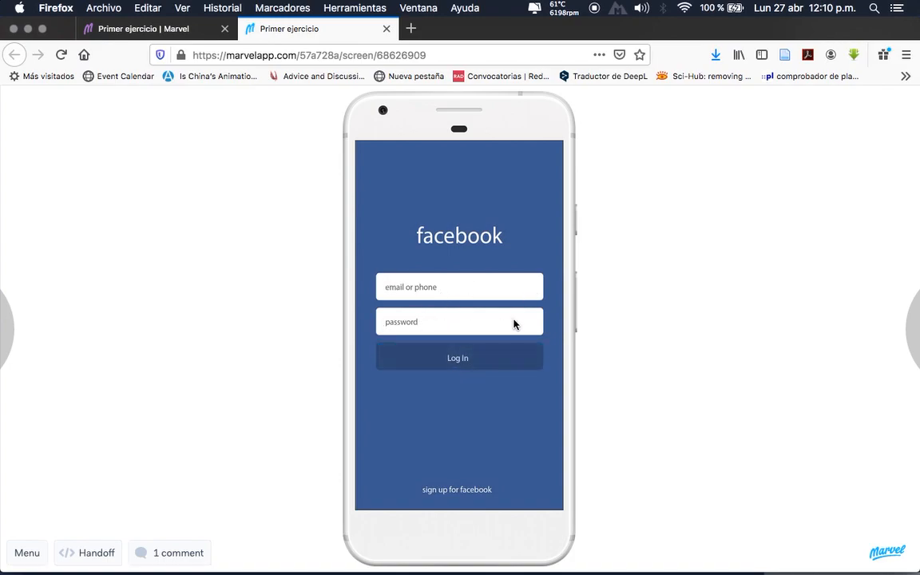
pyautogui.click(457, 361)
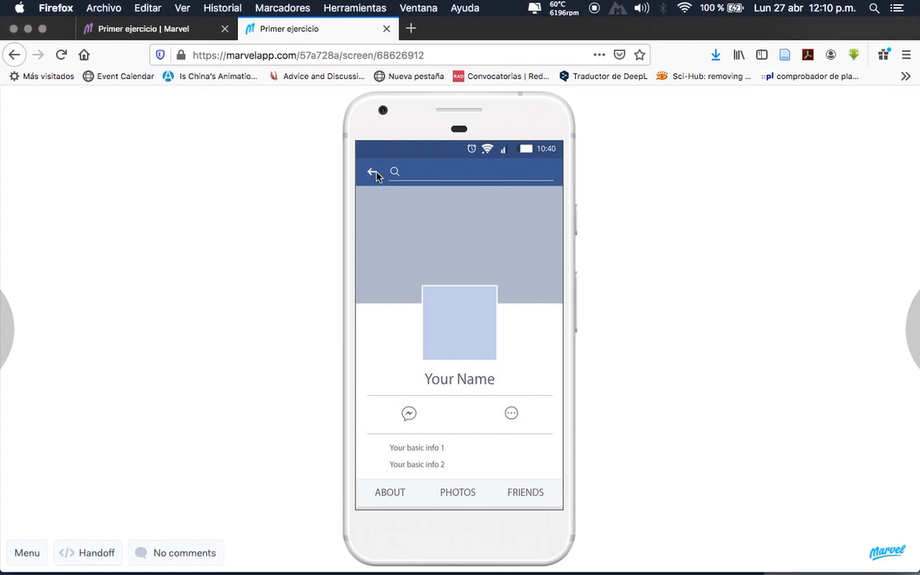
# - Test the profile picture's overlay by opening and closing it, and follow the PHOTOS link in the preview
pyautogui.click(465, 323)
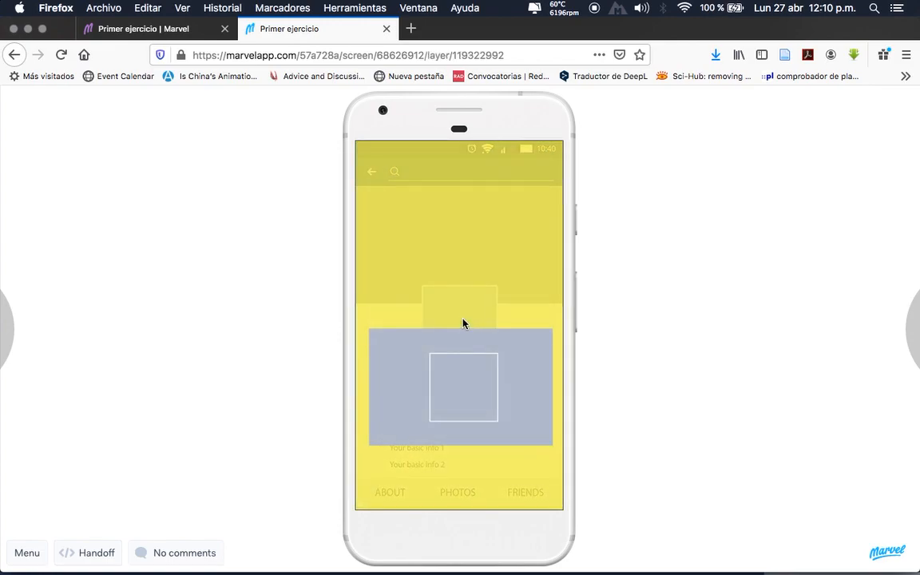
pyautogui.click(463, 315)
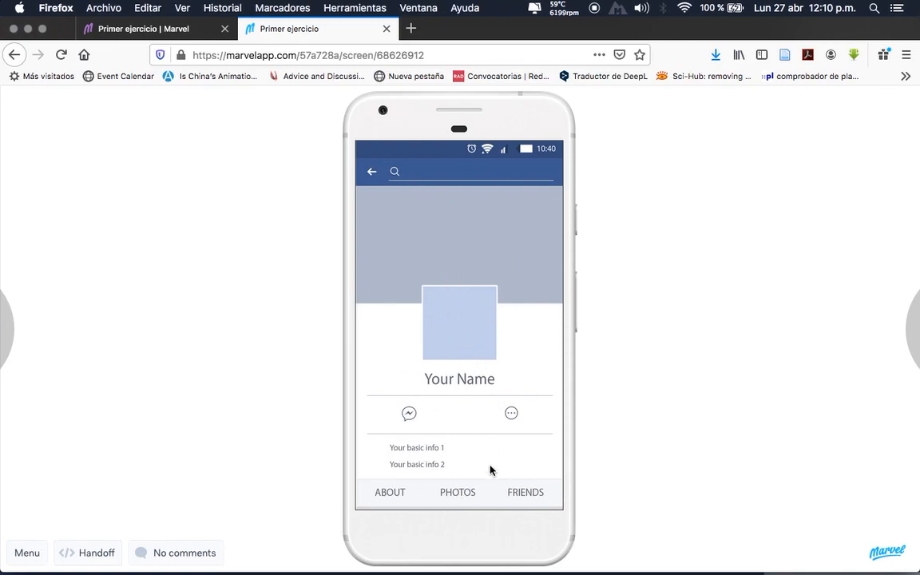
pyautogui.click(458, 497)
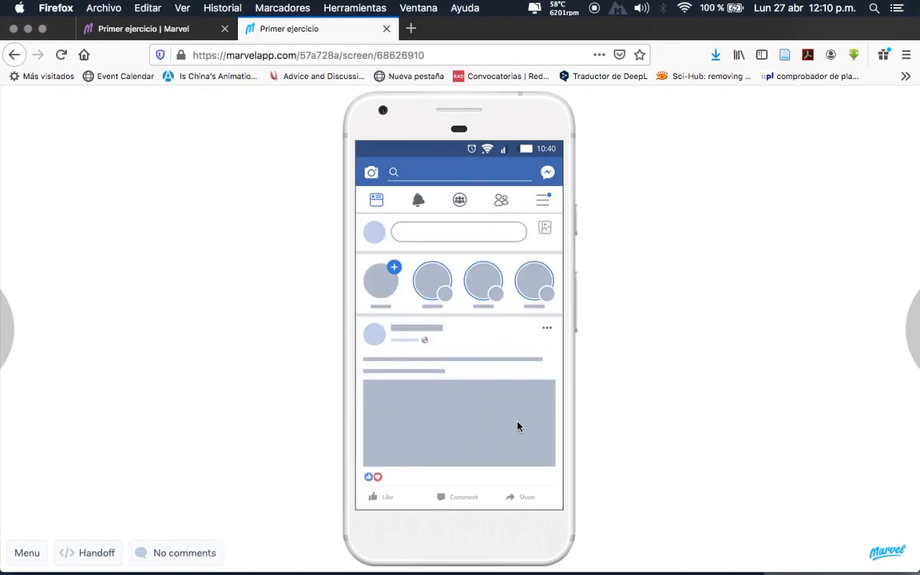
# - Test the first story circle's layered overlay by opening and closing it several times, and close the preview
pyautogui.click(384, 290)
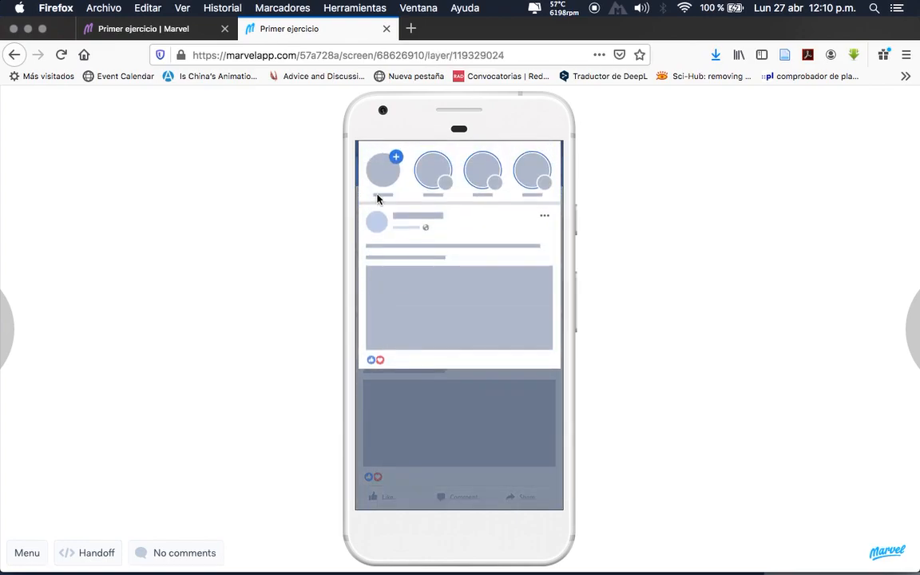
pyautogui.click(381, 162)
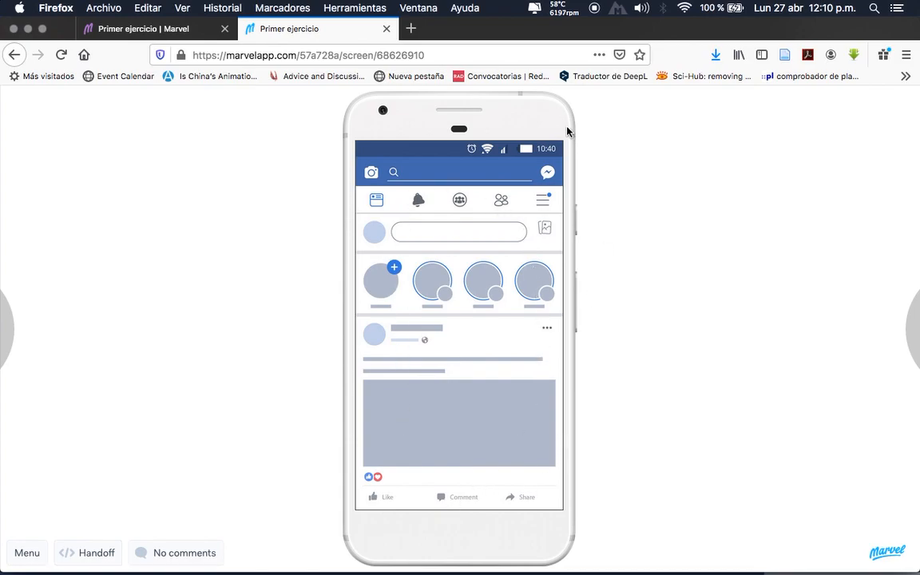
pyautogui.click(409, 272)
pyautogui.click(501, 283)
pyautogui.click(480, 321)
pyautogui.click(463, 328)
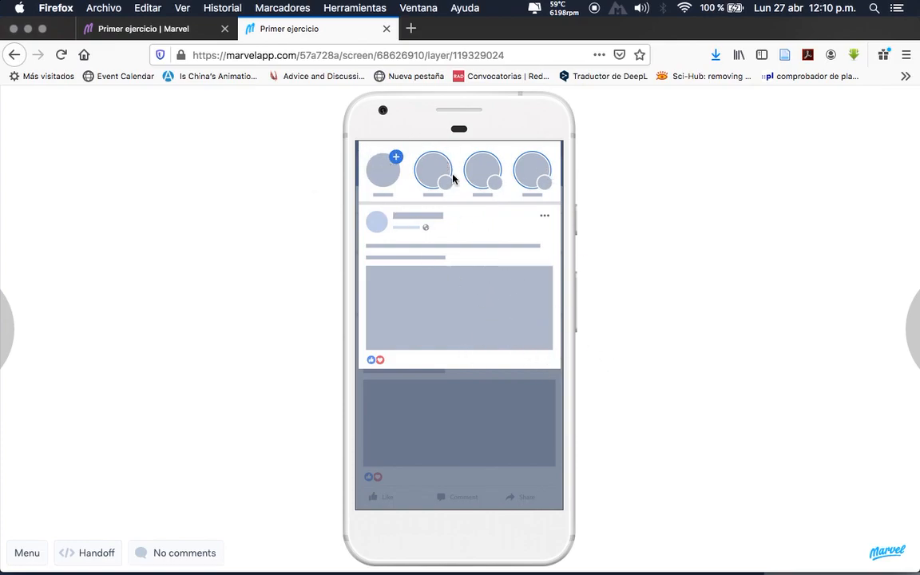
pyautogui.click(385, 177)
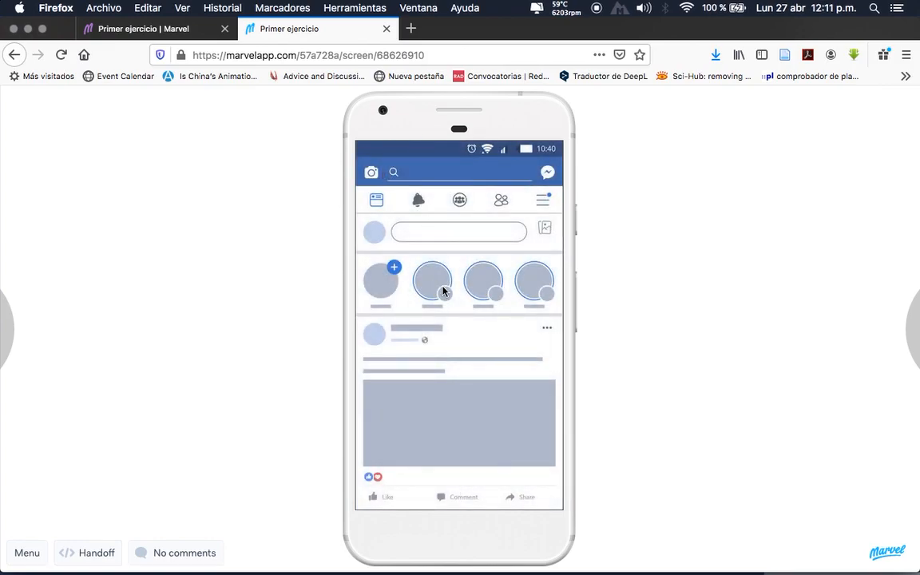
pyautogui.click(377, 276)
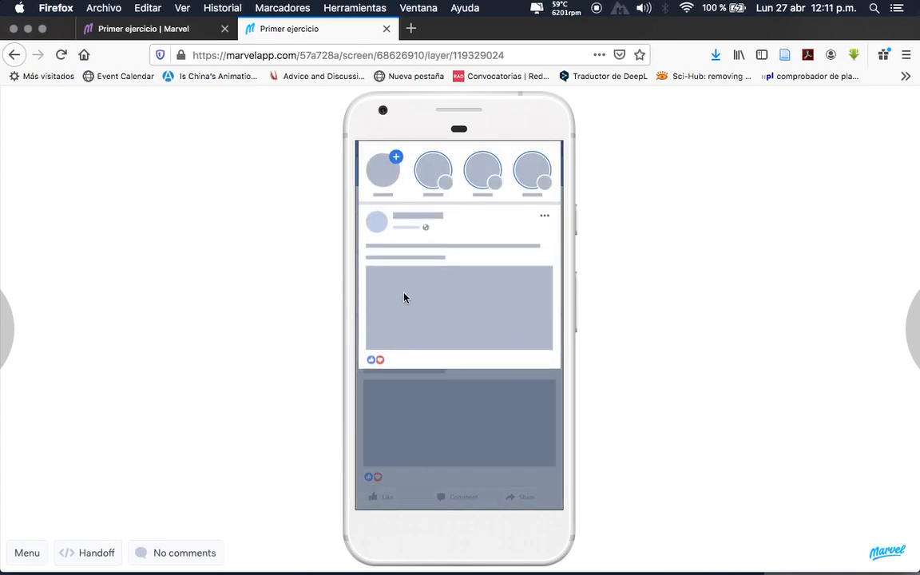
pyautogui.click(389, 182)
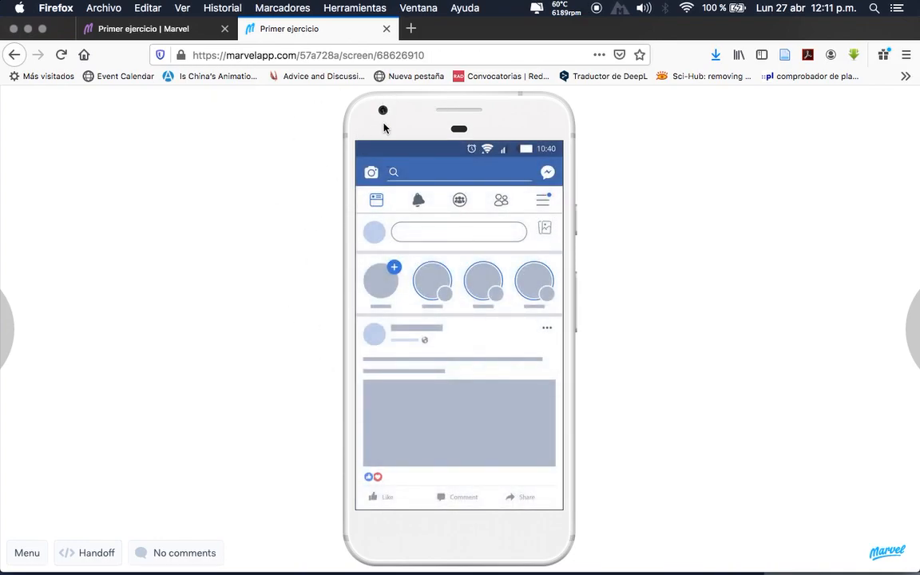
pyautogui.click(386, 29)
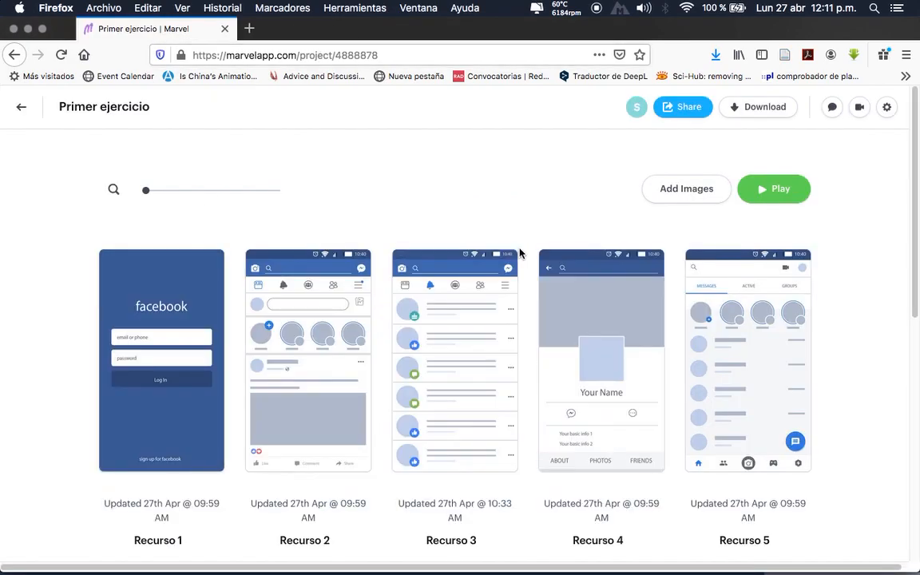
# - Review all the screens from Recurso 1 to Recurso 9 in the project overview
pyautogui.scroll(-4, 520, 255)
pyautogui.scroll(-6, 520, 253)
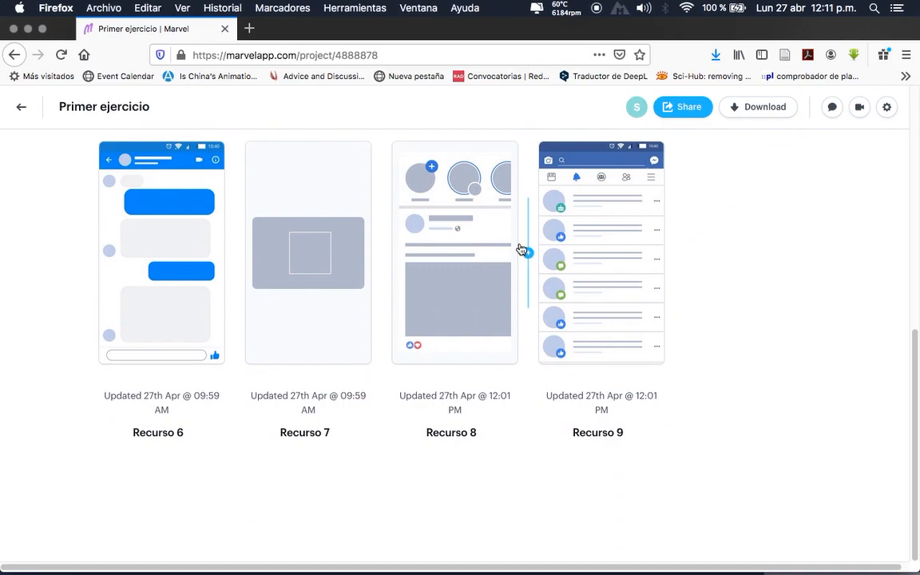
pyautogui.scroll(7, 521, 250)
pyautogui.scroll(2, 520, 249)
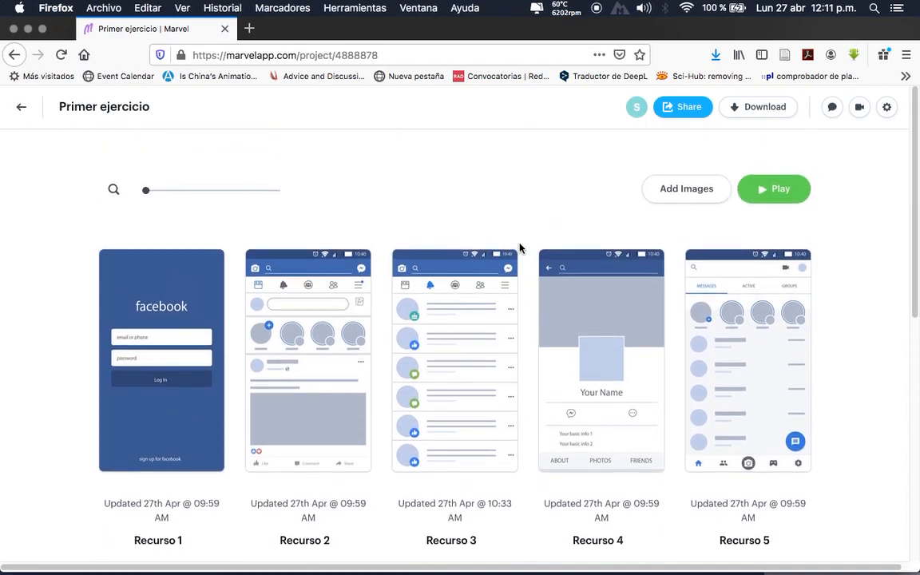
pyautogui.scroll(-7, 519, 248)
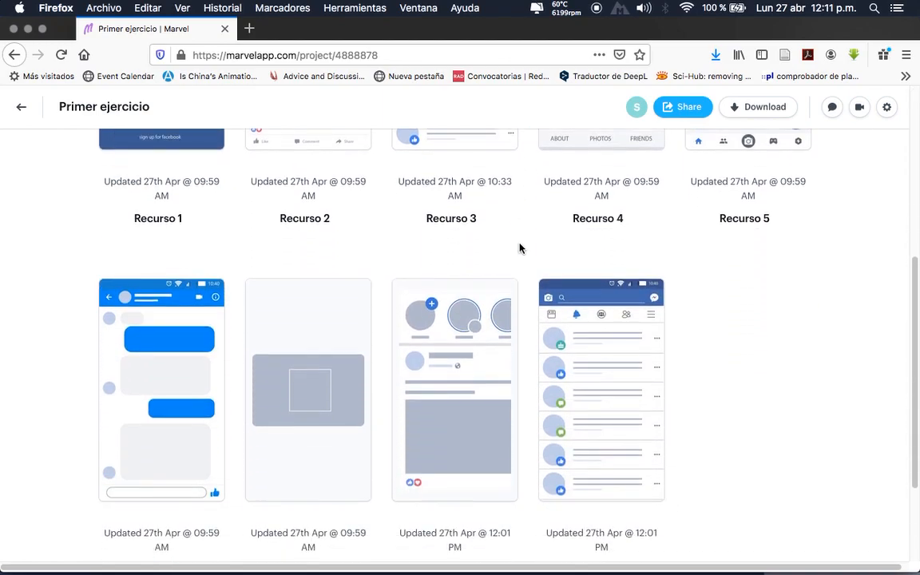
pyautogui.scroll(7, 520, 249)
pyautogui.moveTo(743, 399)
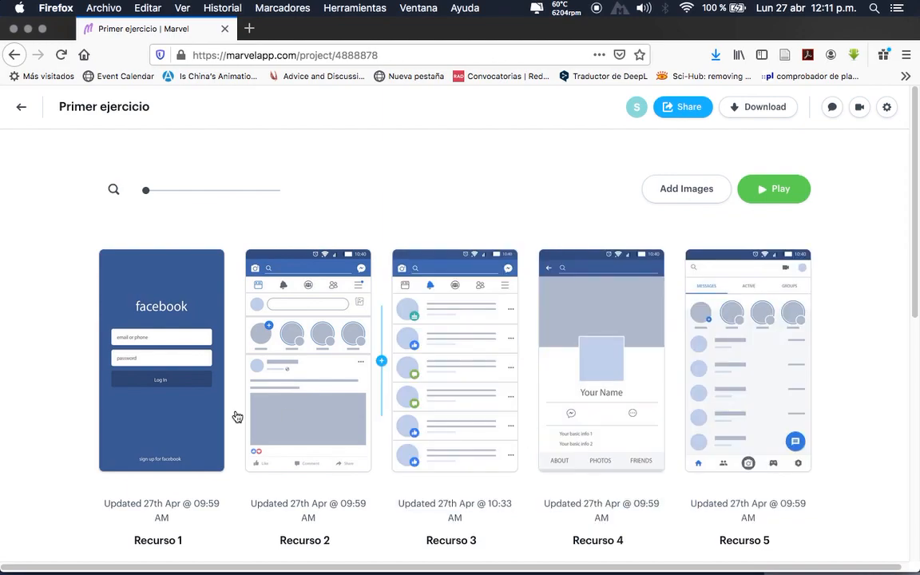
pyautogui.scroll(-5, 240, 399)
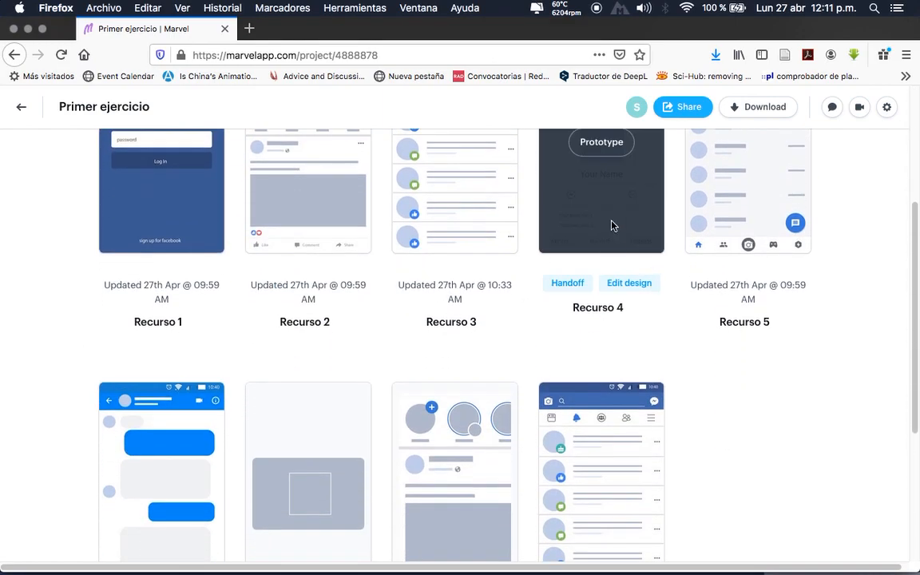
# - Open Recurso 4 for prototyping, check the ABOUT hotspot's destination, and select the FRIENDS hotspot to review its destination options
pyautogui.click(602, 280)
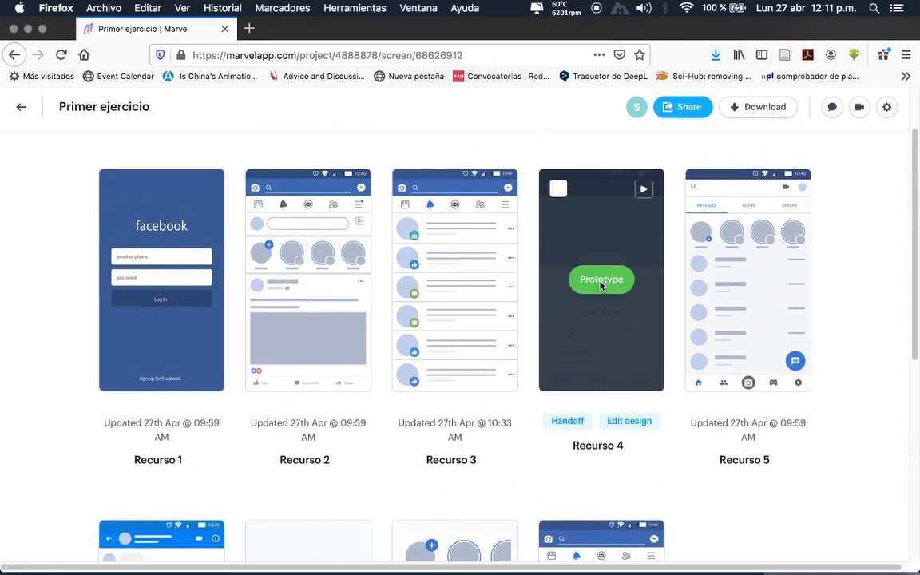
pyautogui.scroll(-5, 385, 310)
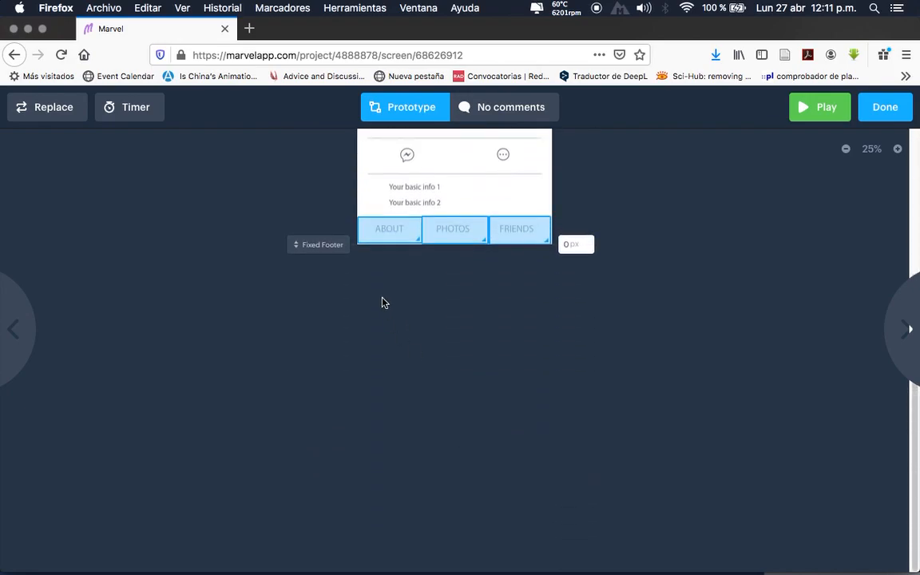
pyautogui.click(387, 240)
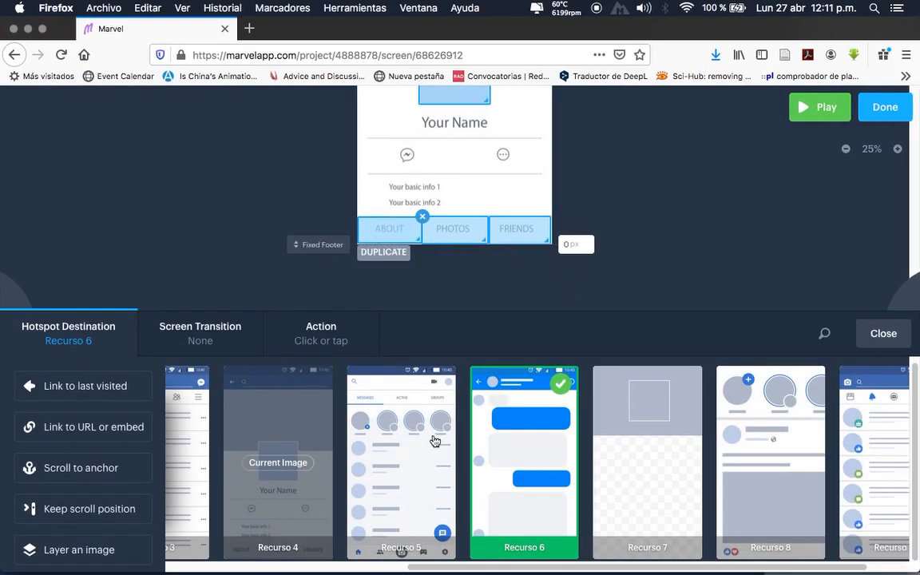
pyautogui.click(518, 230)
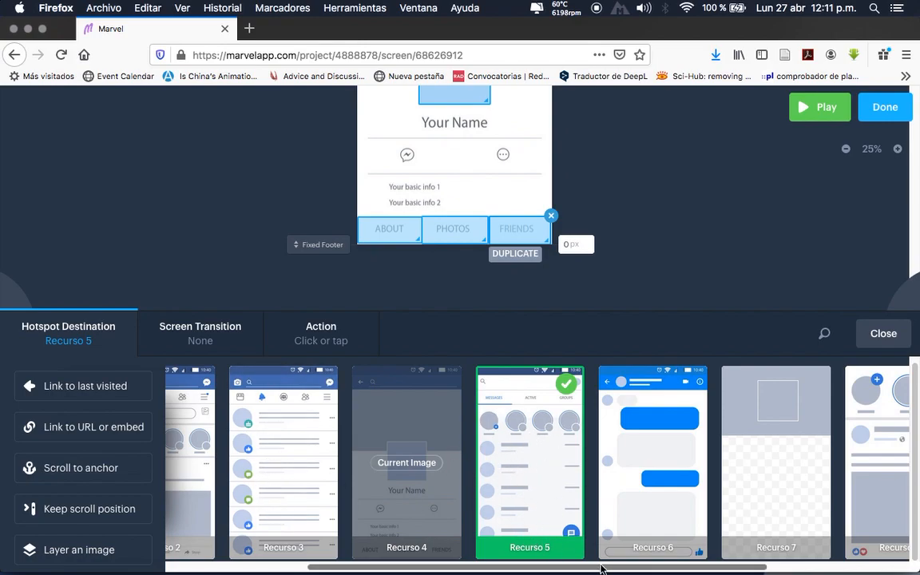
pyautogui.hscroll(5, 713, 552)
pyautogui.moveTo(753, 569)
pyautogui.mouseDown()
pyautogui.moveTo(539, 544)
pyautogui.moveTo(767, 568)
pyautogui.moveTo(756, 566)
pyautogui.mouseUp()
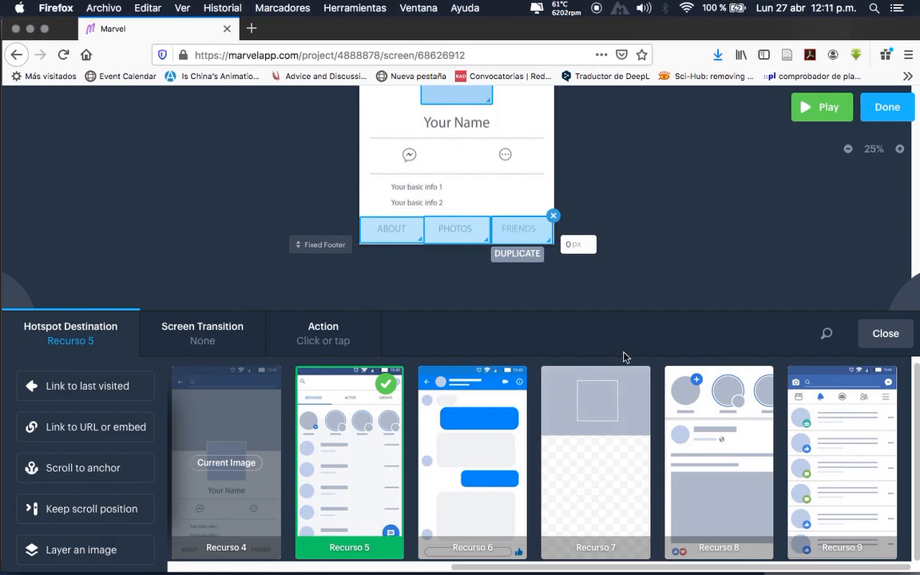
# - Switch to Illustrator and undo the last three changes in the untitled artwork document
pyautogui.hotkey('ctrl', 'Up')
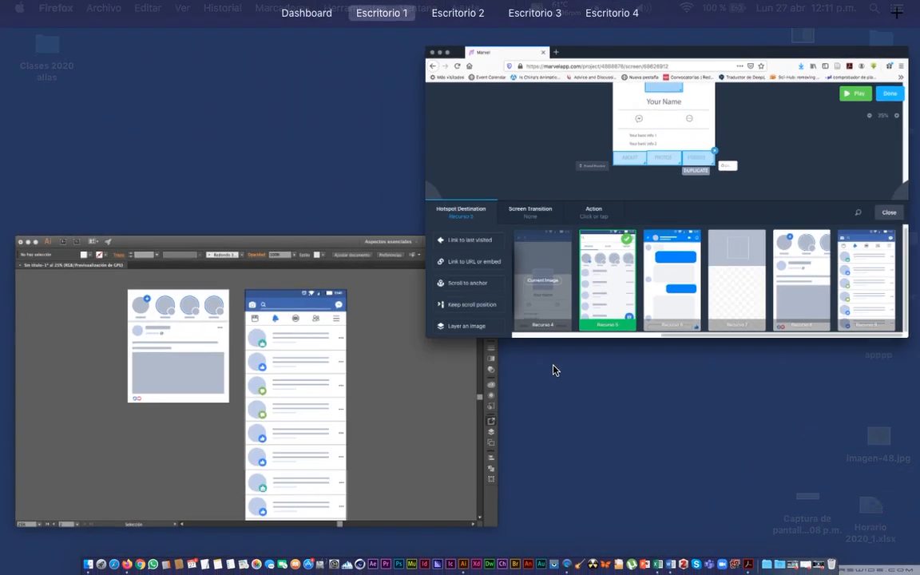
pyautogui.click(313, 329)
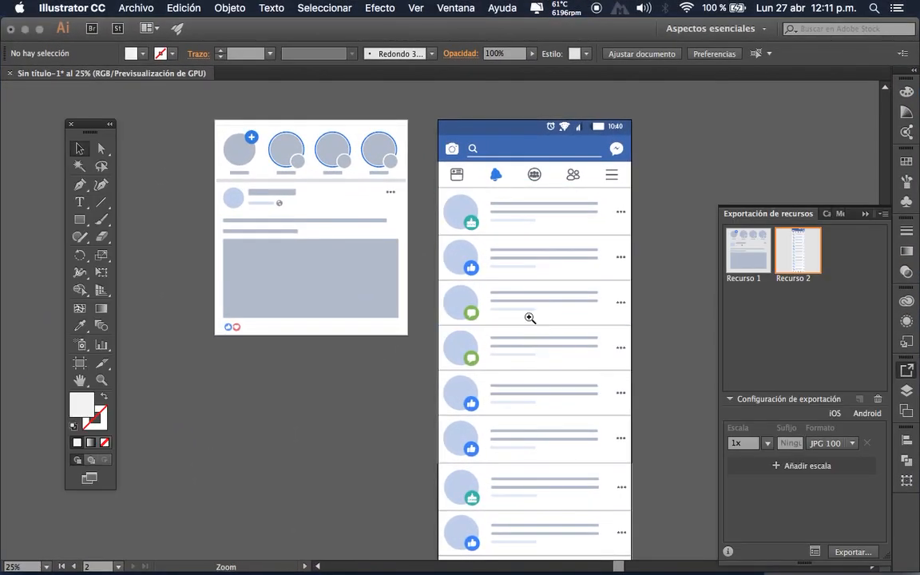
pyautogui.keyDown('alt'); pyautogui.keyDown('super'); pyautogui.click(529, 318); pyautogui.keyUp('super'); pyautogui.keyUp('alt')
pyautogui.moveTo(477, 430); pyautogui.dragTo(461, 374)
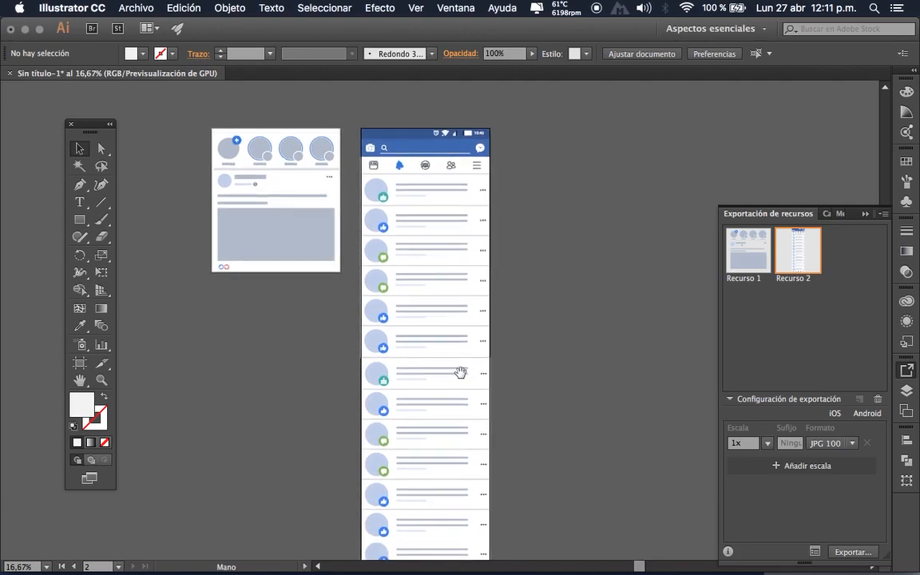
pyautogui.press('super+z')
pyautogui.press('super+z')
pyautogui.press('super+z')
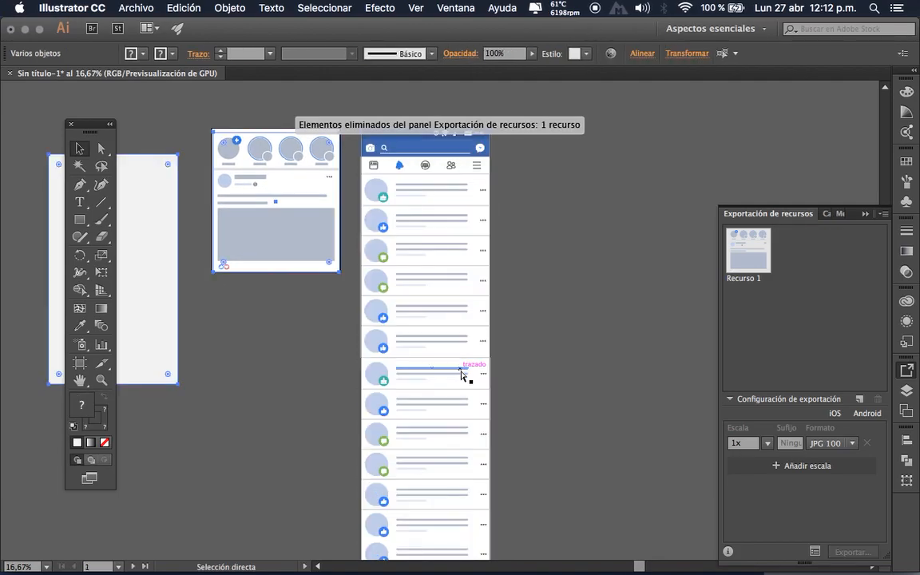
# - Move the light grey rectangle beside the right edge of the long notifications screen, aligning their top edges
pyautogui.press('v')
pyautogui.click(232, 467)
pyautogui.moveTo(141, 265); pyautogui.dragTo(581, 236)
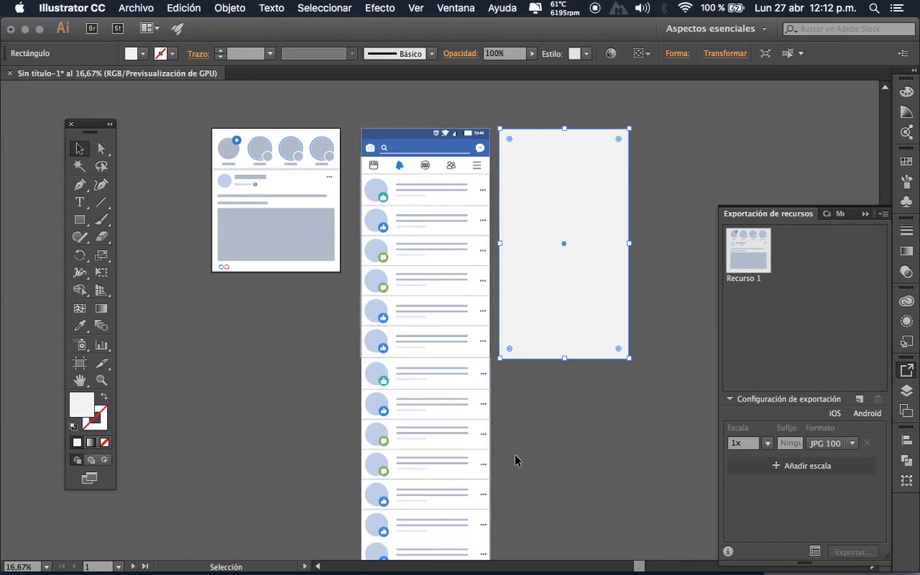
# - Compare the full length of the notifications screen with the grey rectangle, and switch back to Marvel in Firefox
pyautogui.scroll(-3, 588, 201)
pyautogui.scroll(1, 611, 300)
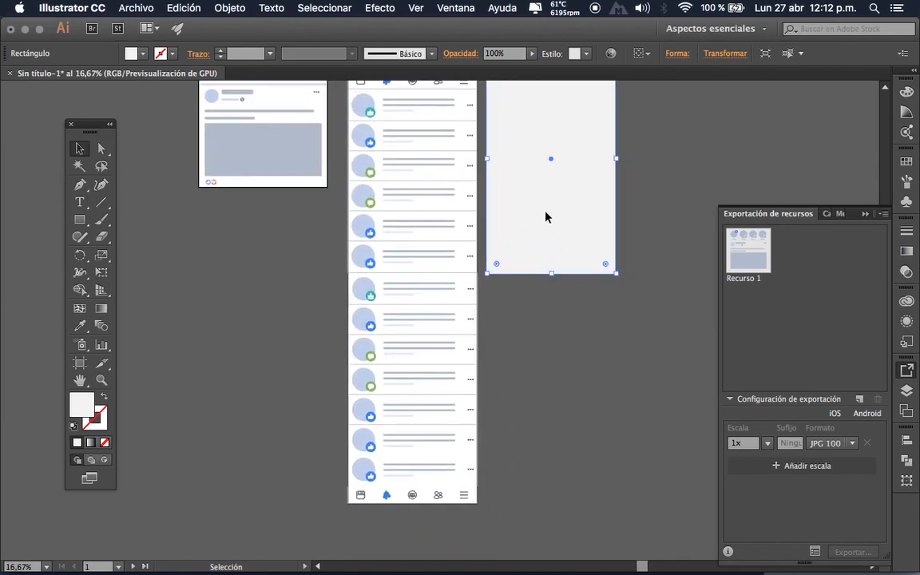
pyautogui.scroll(3, 550, 244)
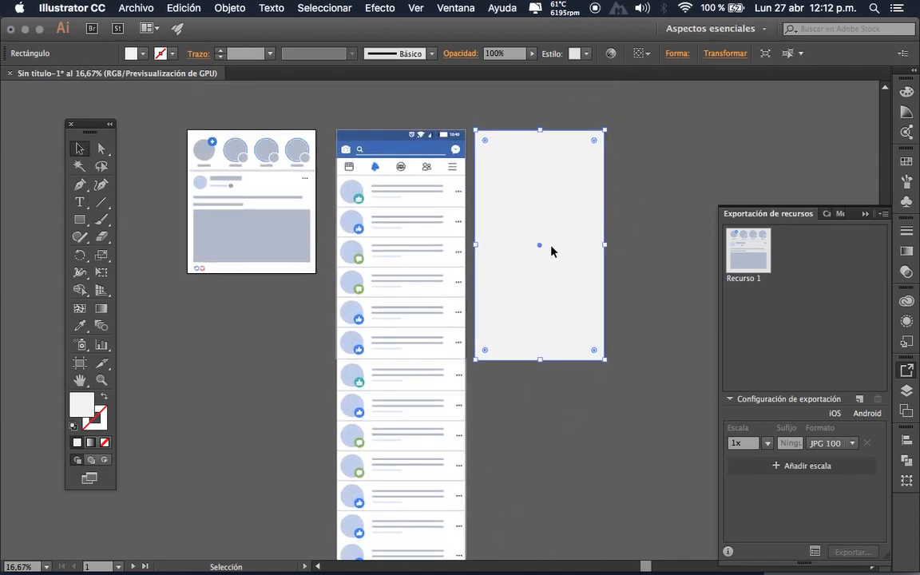
pyautogui.scroll(5, 551, 252)
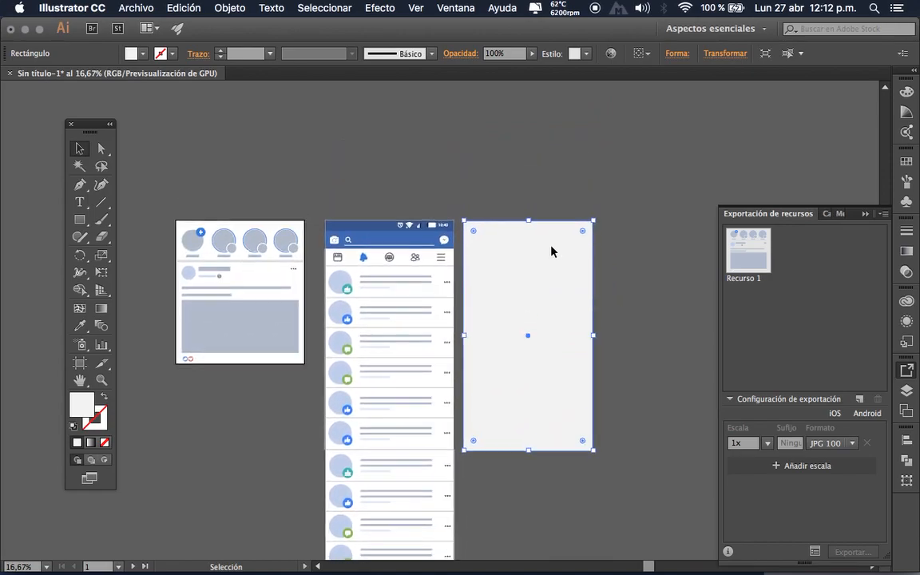
pyautogui.scroll(6, 571, 186)
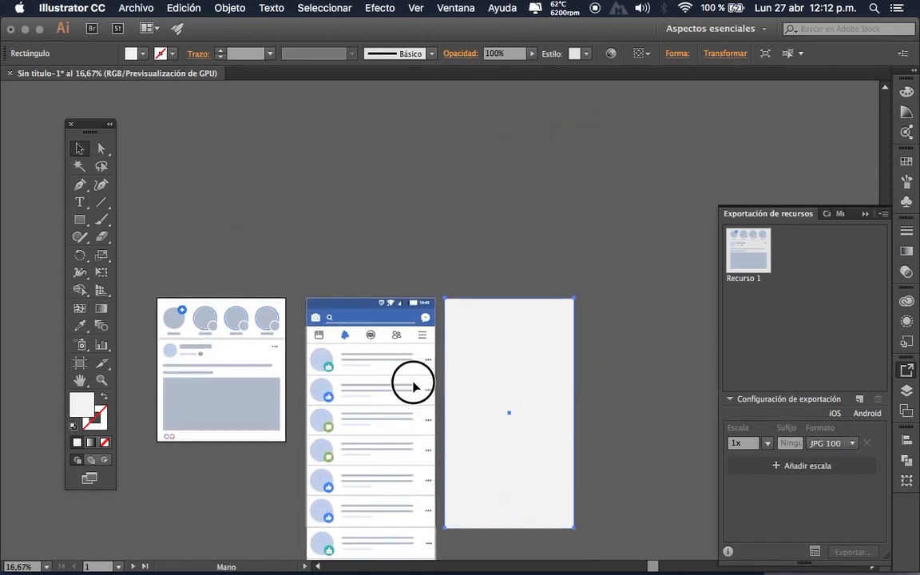
pyautogui.click(493, 239)
pyautogui.moveTo(296, 460); pyautogui.dragTo(438, 121)
pyautogui.hotkey('ctrl', 'Up')
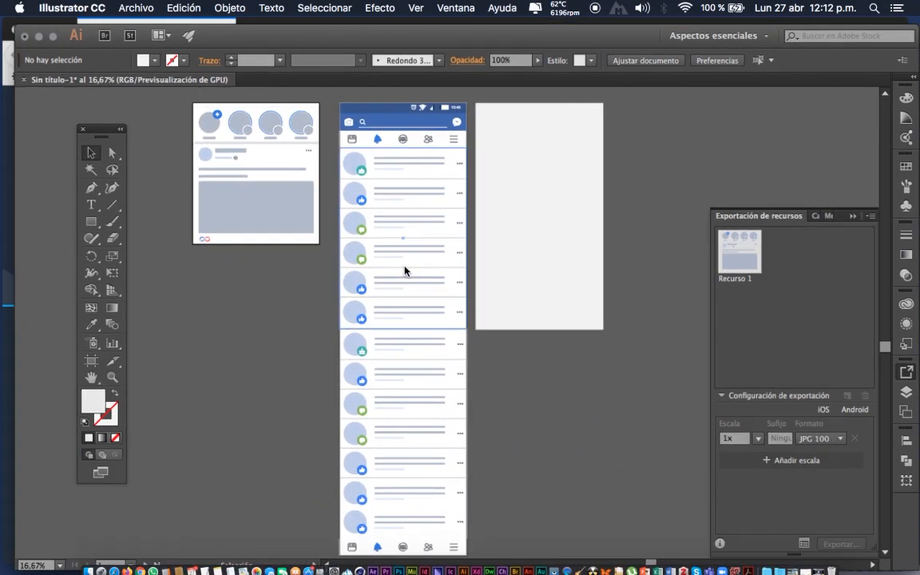
pyautogui.click(365, 228)
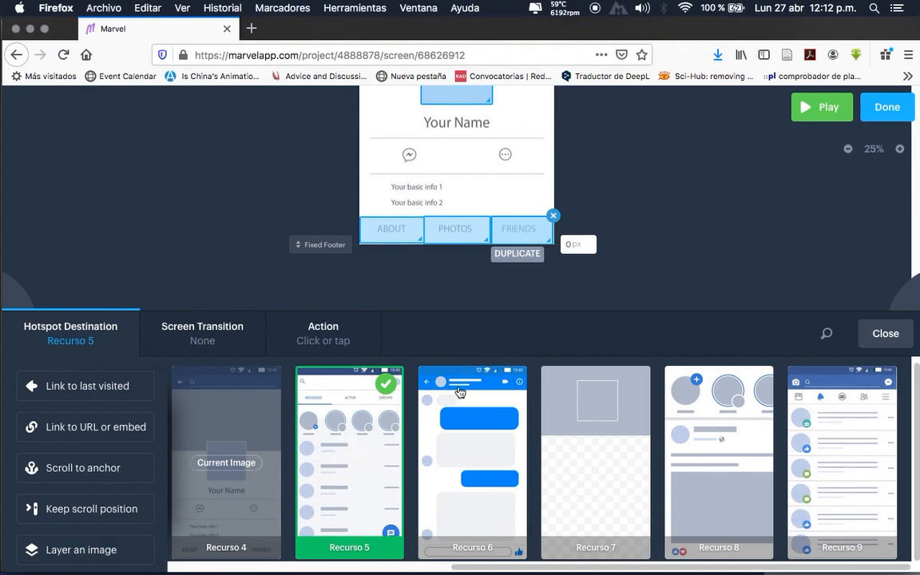
# - Set the screen transition of the FRIENDS hotspot on Recurso 4 to Push Right
pyautogui.hscroll(-3, 297, 421)
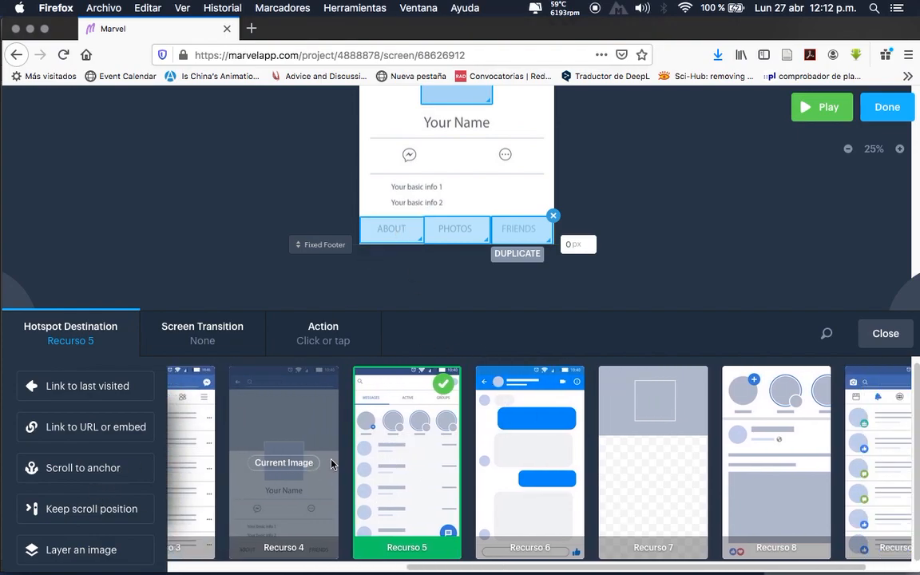
pyautogui.scroll(2, 414, 218)
pyautogui.scroll(5, 414, 217)
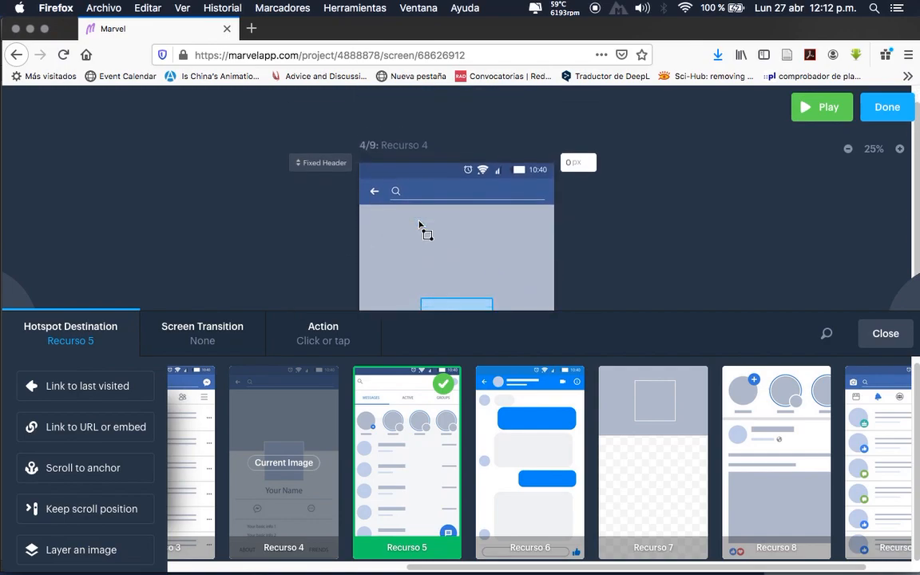
pyautogui.click(207, 333)
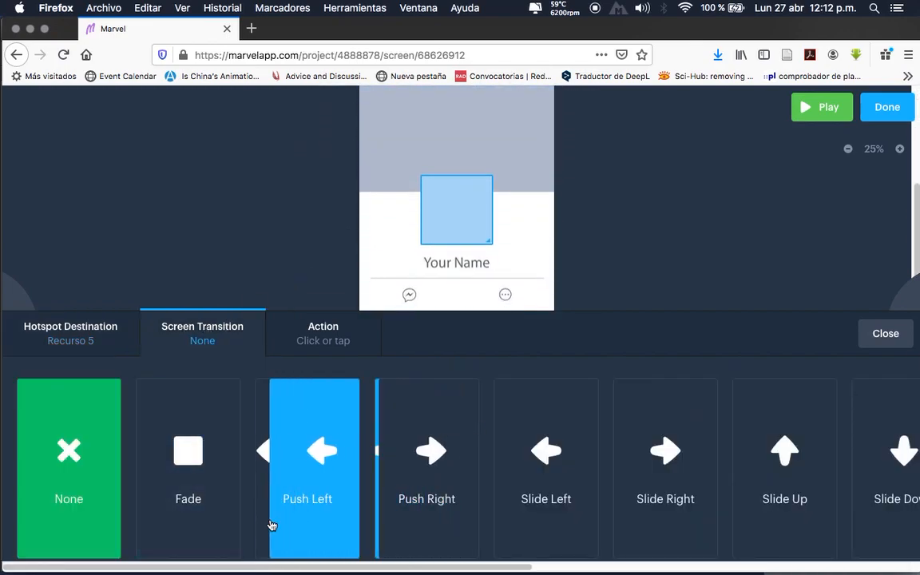
pyautogui.click(429, 468)
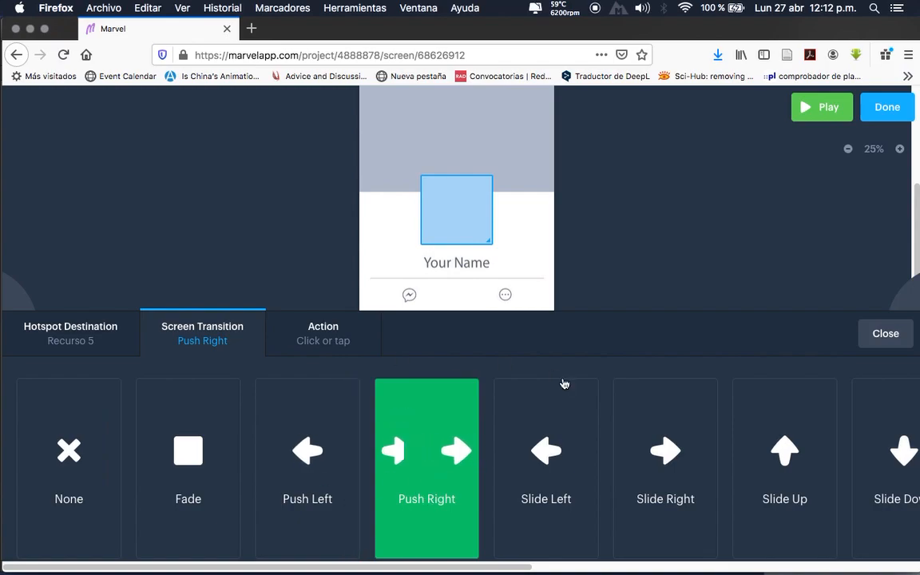
# - Preview the prototype from Recurso 4, test the FRIENDS hotspot's Push Right transition, and close the preview
pyautogui.click(835, 116)
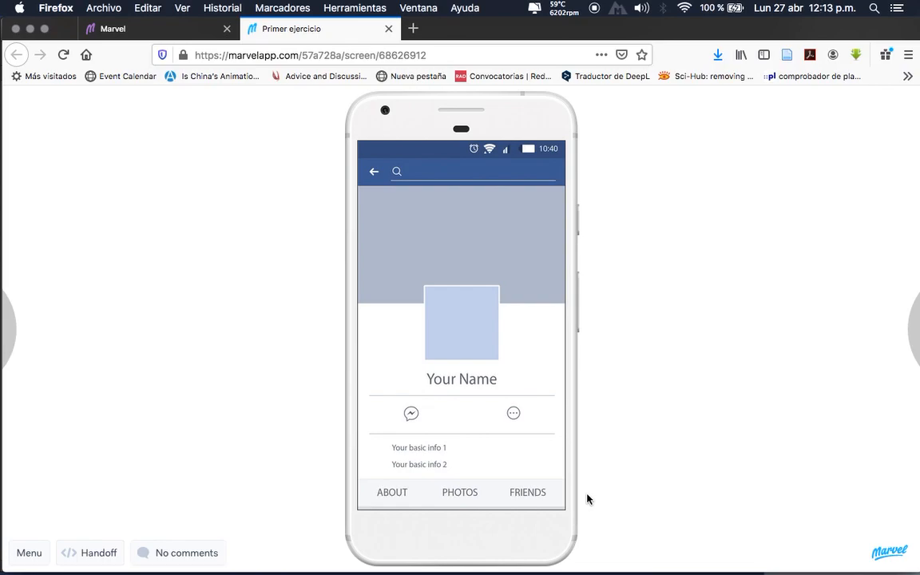
pyautogui.click(534, 498)
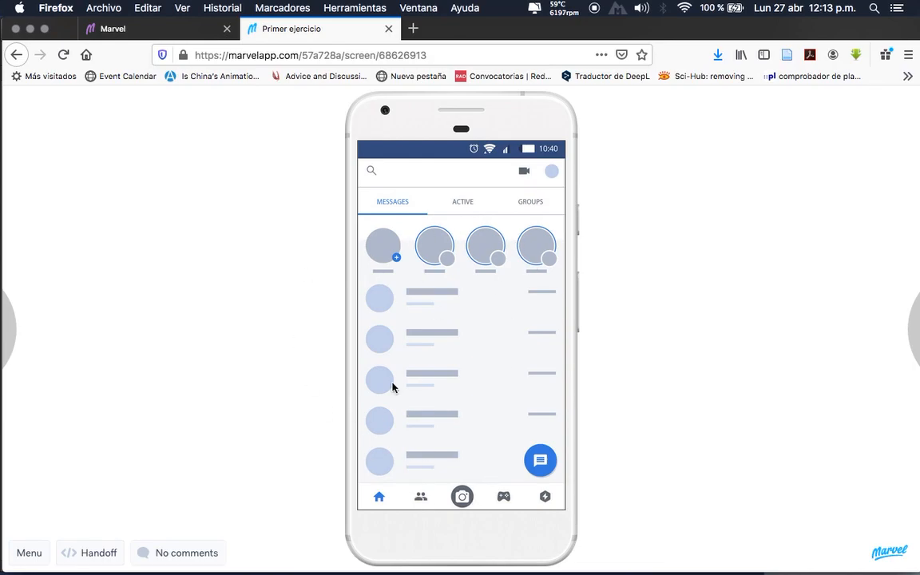
pyautogui.click(389, 29)
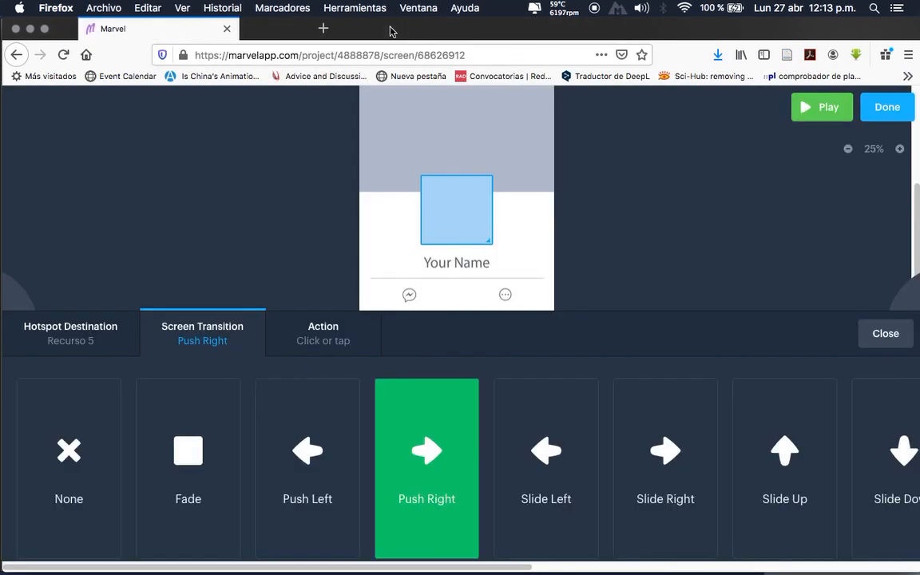
# - Draw a hotspot over the blue message button on Recurso 5 and link it to Recurso 9
pyautogui.click(883, 112)
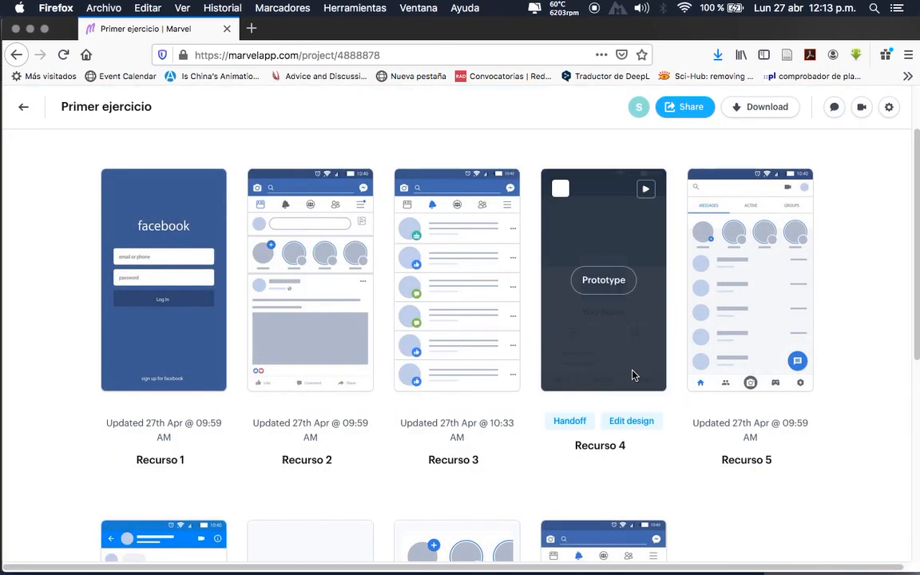
pyautogui.scroll(-3, 844, 406)
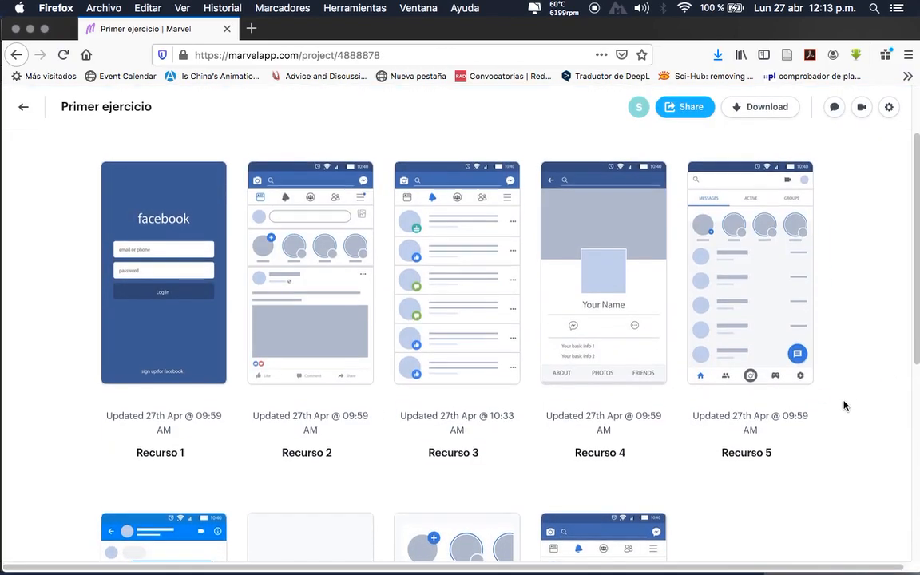
pyautogui.scroll(3, 845, 404)
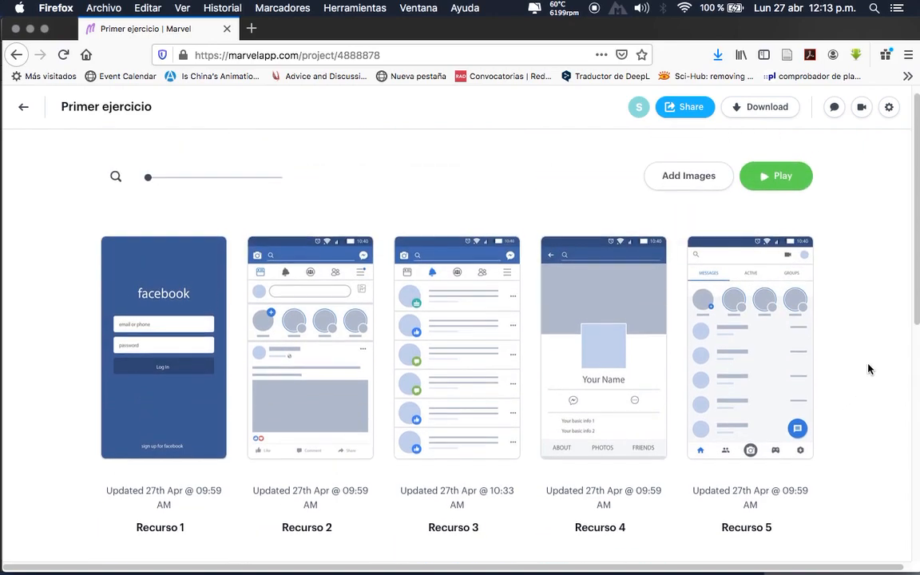
pyautogui.scroll(-2, 847, 364)
pyautogui.click(755, 305)
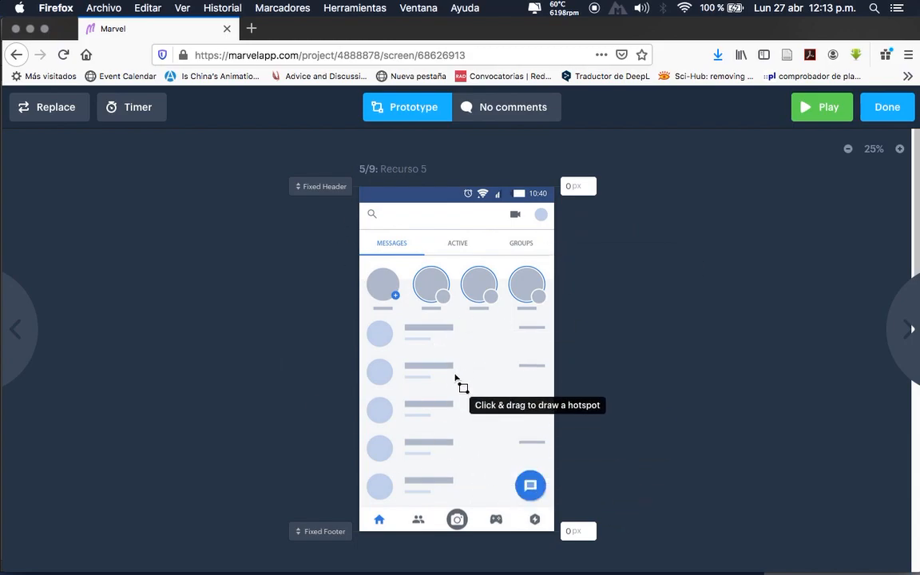
pyautogui.moveTo(509, 466); pyautogui.dragTo(555, 505)
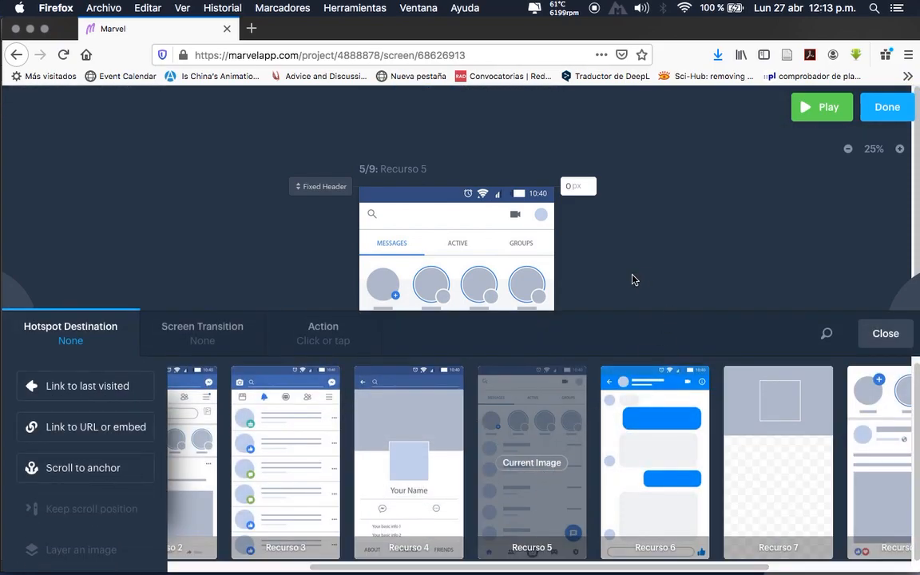
pyautogui.scroll(-5, 631, 278)
pyautogui.moveTo(512, 564); pyautogui.dragTo(787, 565)
pyautogui.click(824, 479)
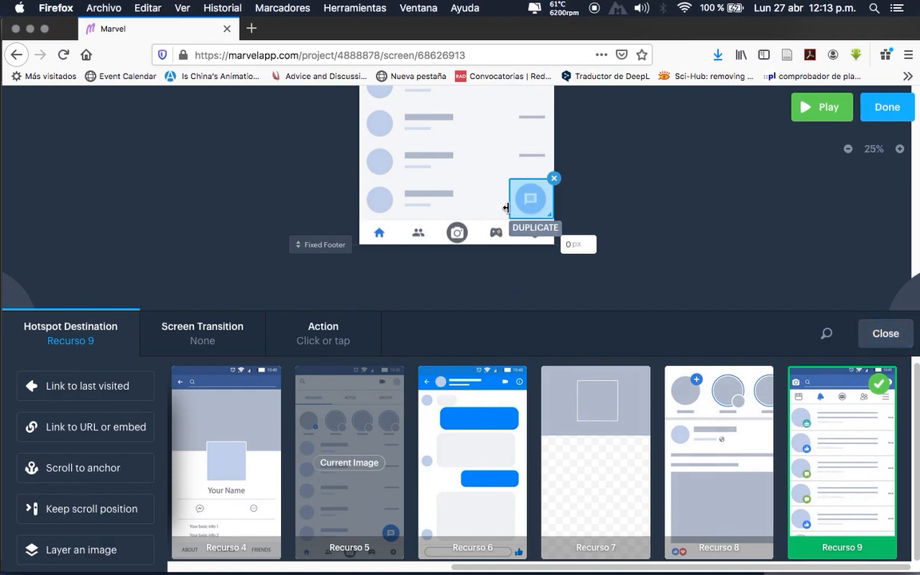
# - Preview the prototype from Recurso 5 and test the FRIENDS link on Recurso 4 and the blue message button link to the notifications screen
pyautogui.click(824, 112)
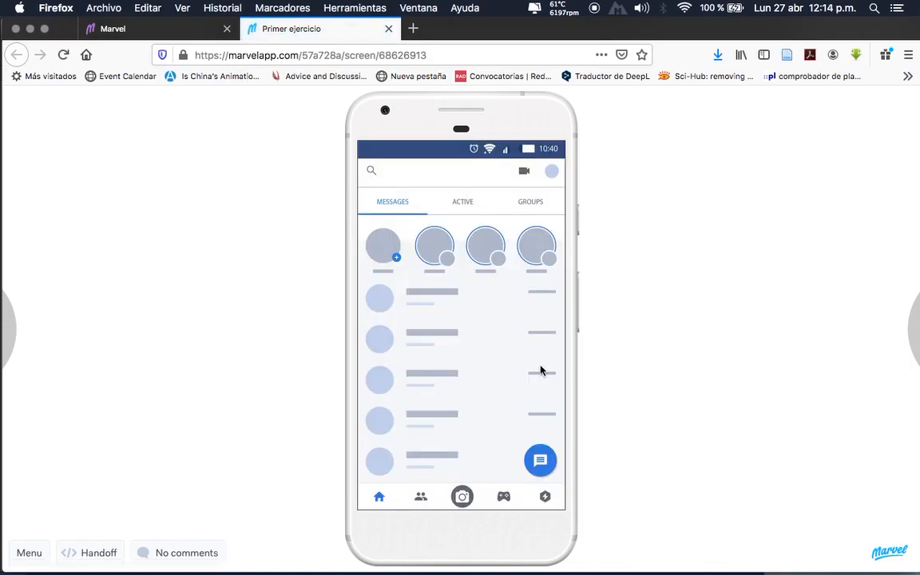
pyautogui.click(537, 461)
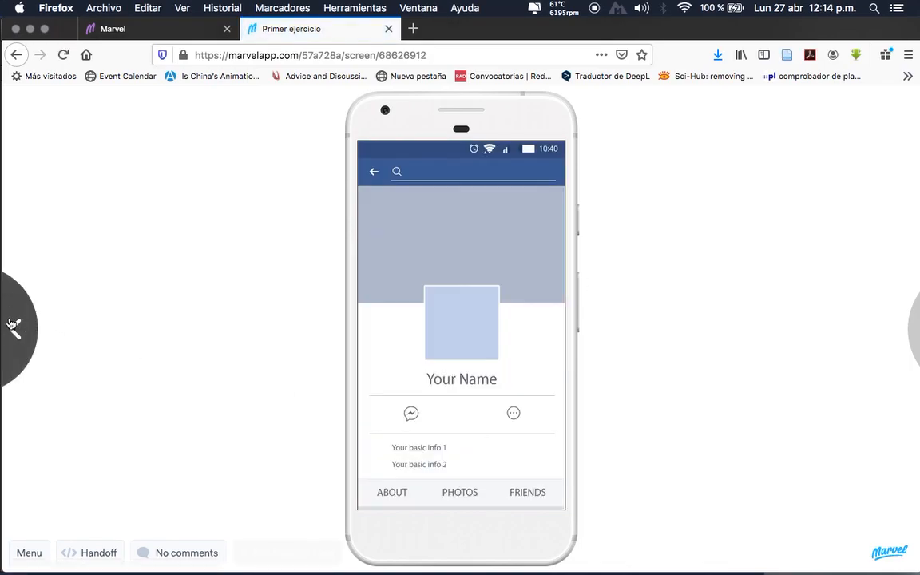
pyautogui.click(539, 494)
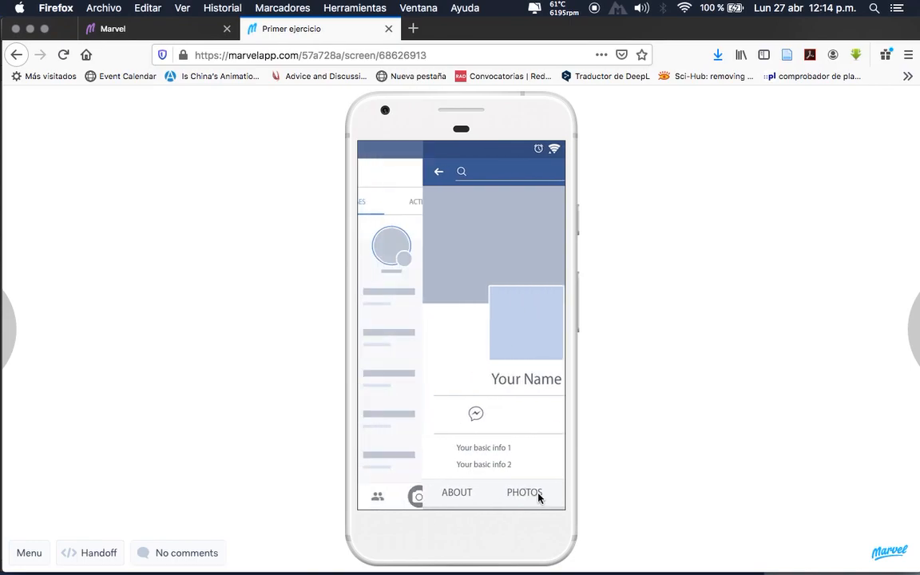
pyautogui.click(539, 462)
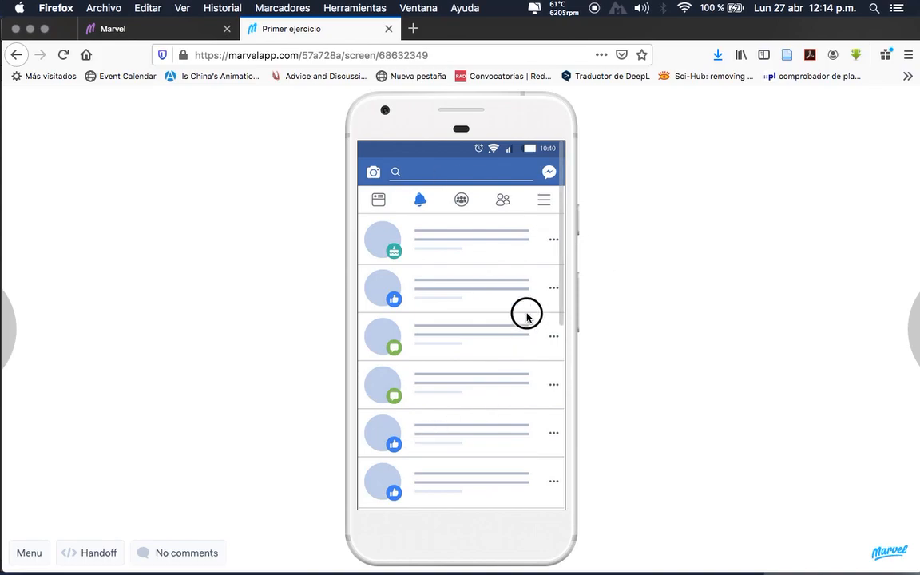
# - Check in the preview how the header and bottom icon row behave along the long notifications screen, and close the preview
pyautogui.moveTo(558, 202); pyautogui.dragTo(573, 389)
pyautogui.scroll(3, 576, 251)
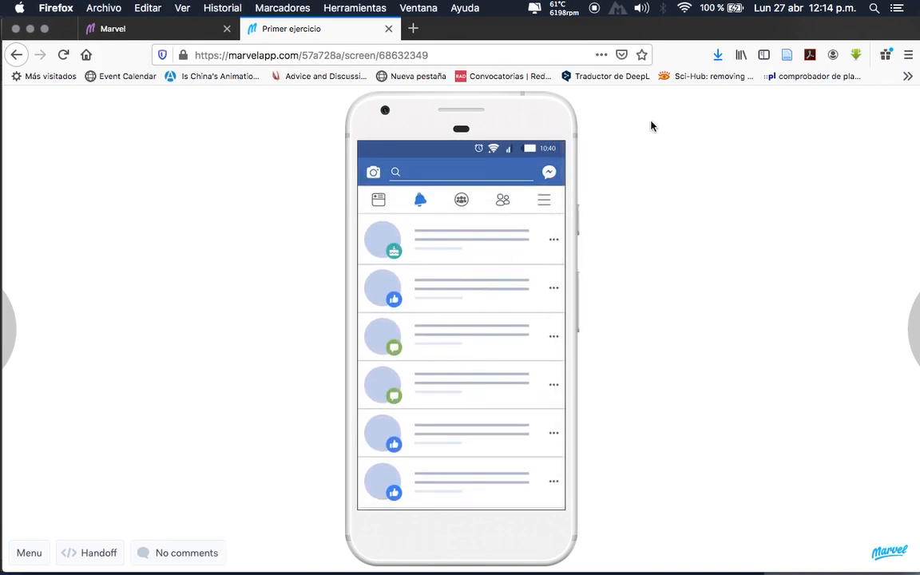
pyautogui.scroll(-10, 559, 256)
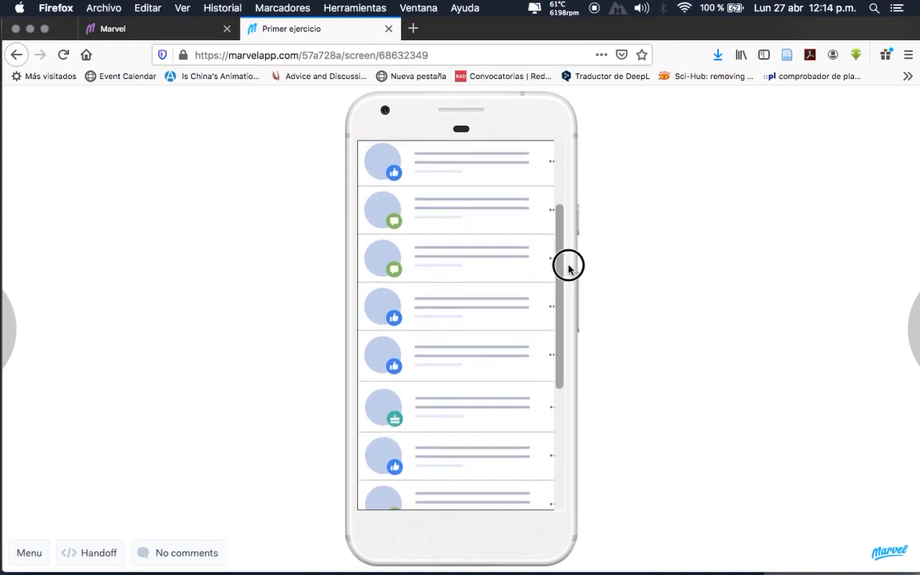
pyautogui.moveTo(558, 344); pyautogui.dragTo(556, 187)
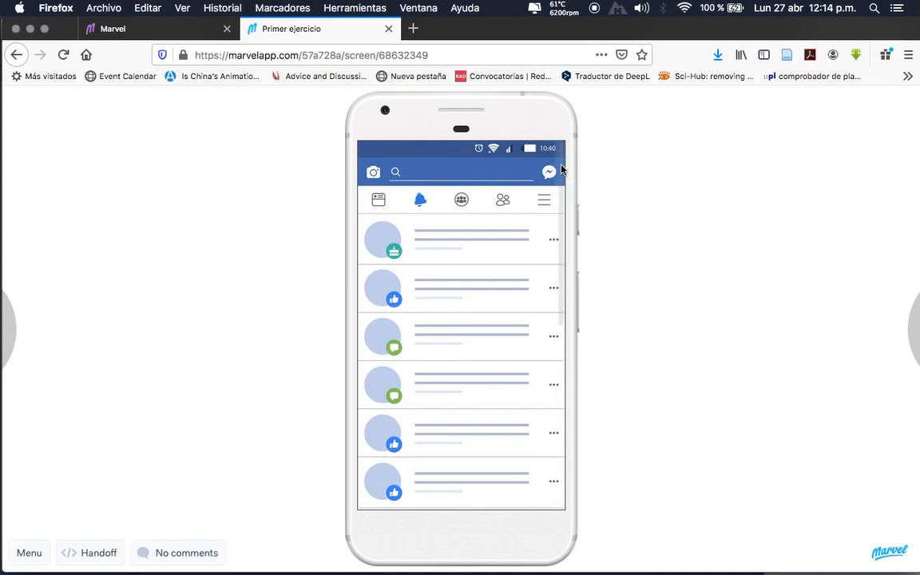
pyautogui.scroll(-1, 561, 174)
pyautogui.scroll(1, 561, 175)
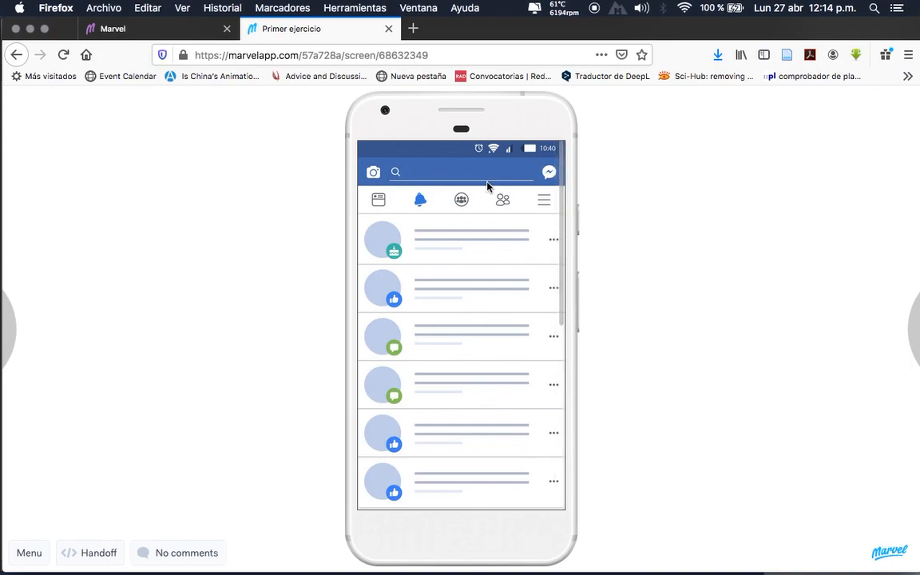
pyautogui.moveTo(561, 164); pyautogui.dragTo(522, 442)
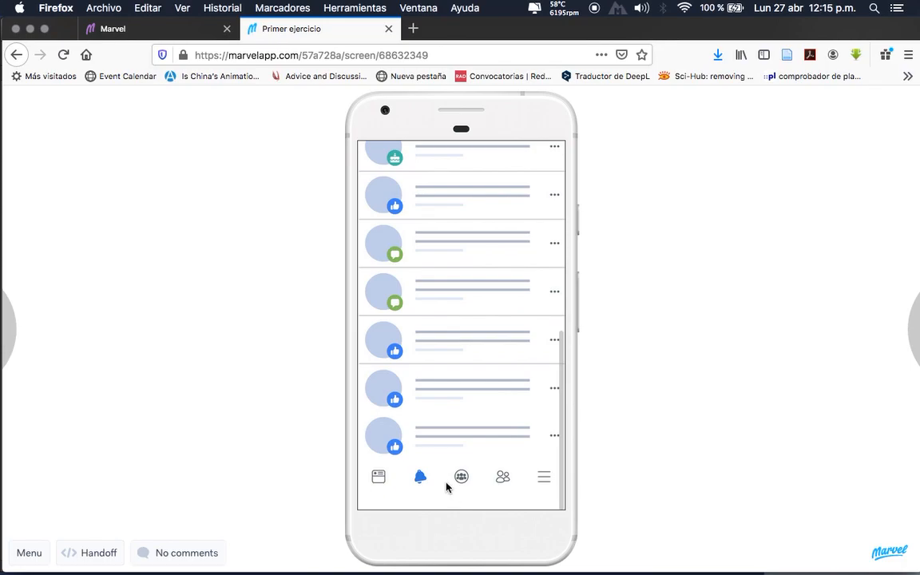
pyautogui.moveTo(563, 395); pyautogui.dragTo(519, 404)
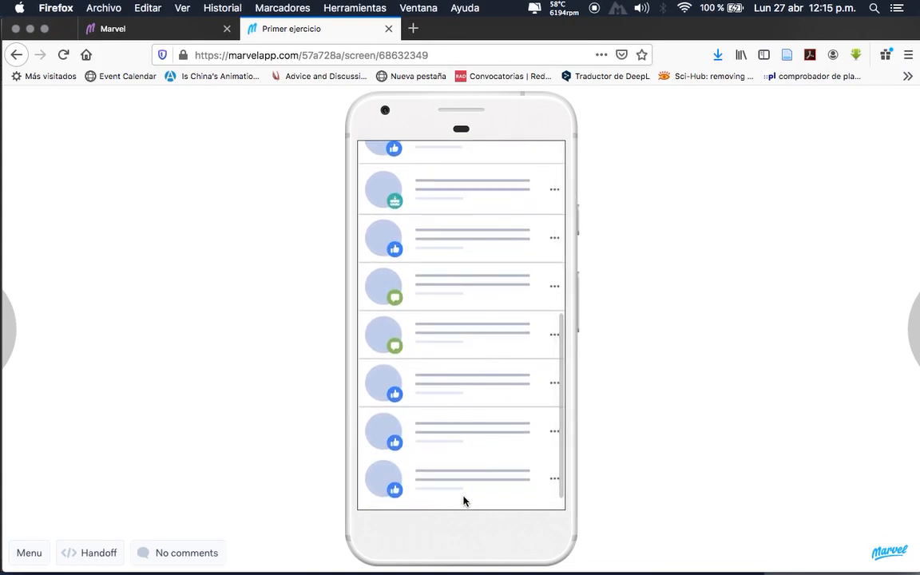
pyautogui.click(389, 29)
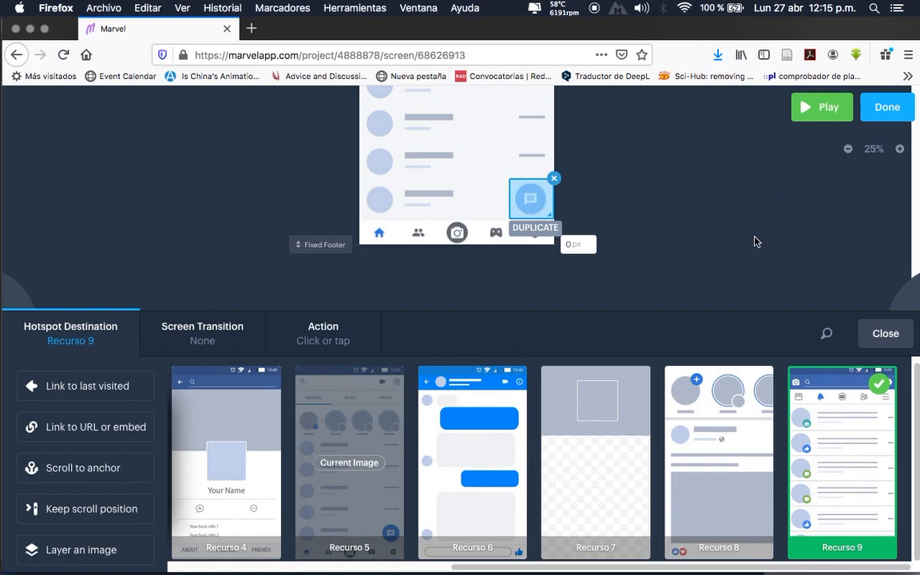
# - Finish editing the hotspot on Recurso 5 and open Recurso 9 from the project overview for prototyping
pyautogui.scroll(5, 757, 242)
pyautogui.scroll(-5, 757, 240)
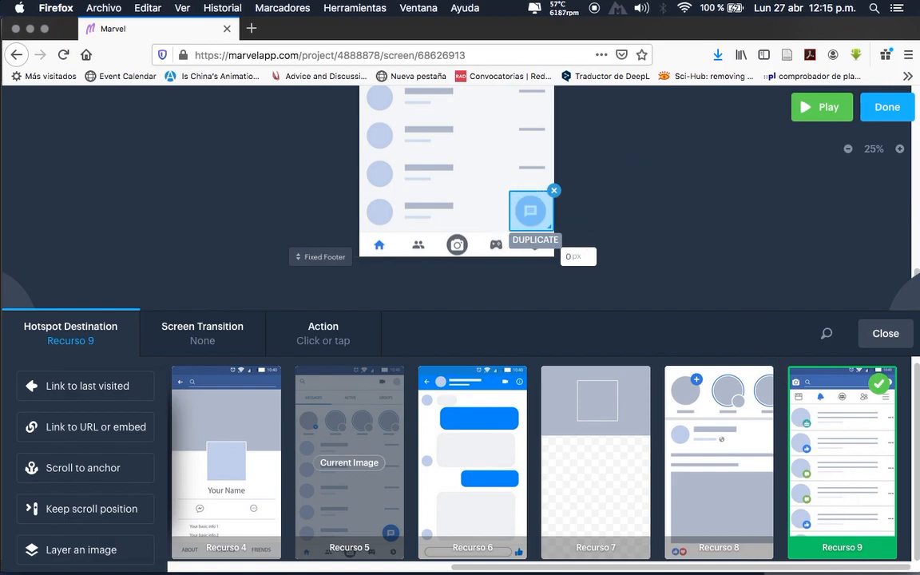
pyautogui.click(888, 109)
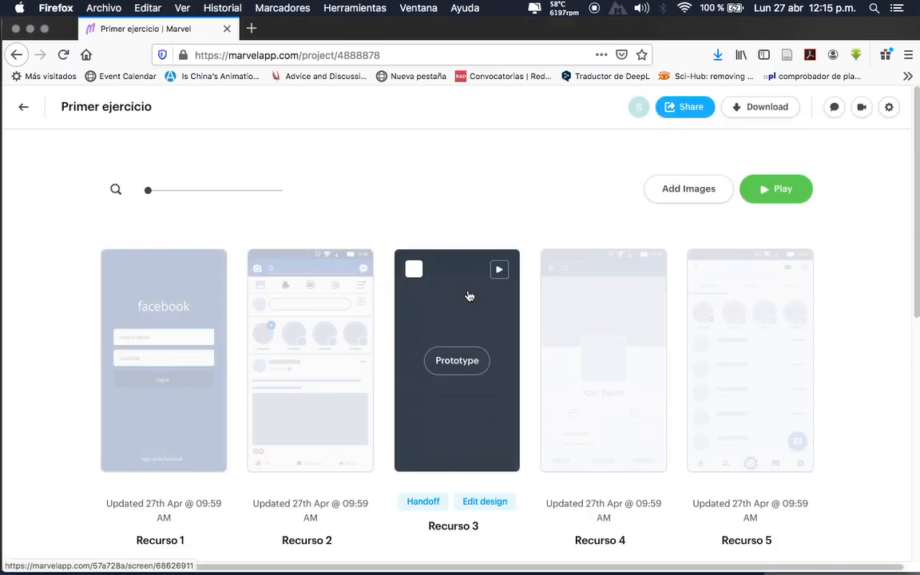
pyautogui.scroll(-3, 579, 370)
pyautogui.scroll(-3, 692, 406)
pyautogui.click(608, 385)
# - Set a fixed header of 235 px on Recurso 9, covering the status bar and blue search bar
pyautogui.scroll(-10, 601, 356)
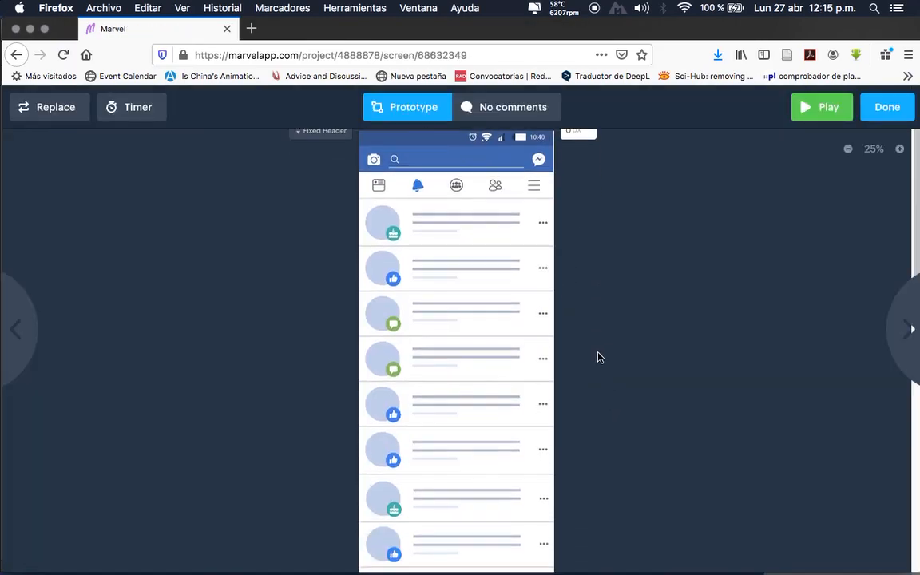
pyautogui.scroll(10, 601, 357)
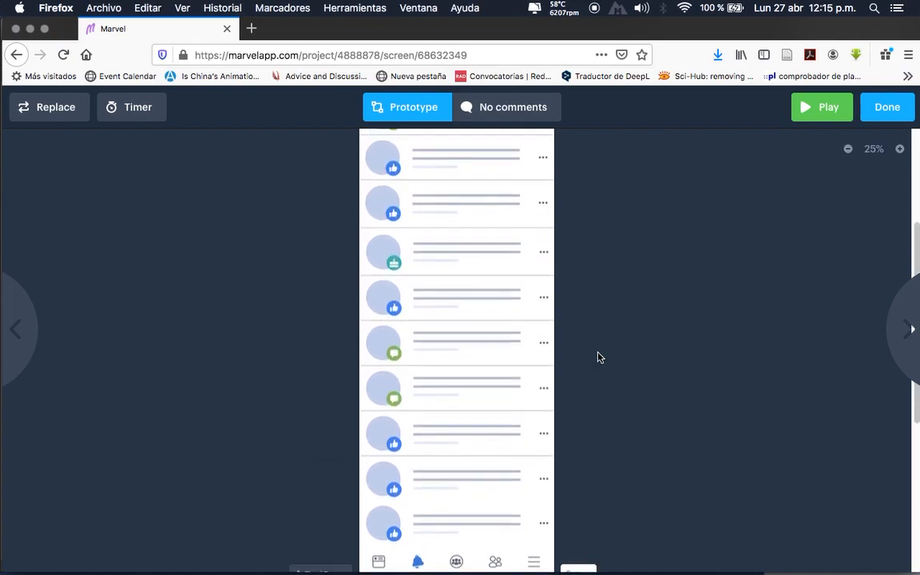
pyautogui.scroll(-2, 601, 357)
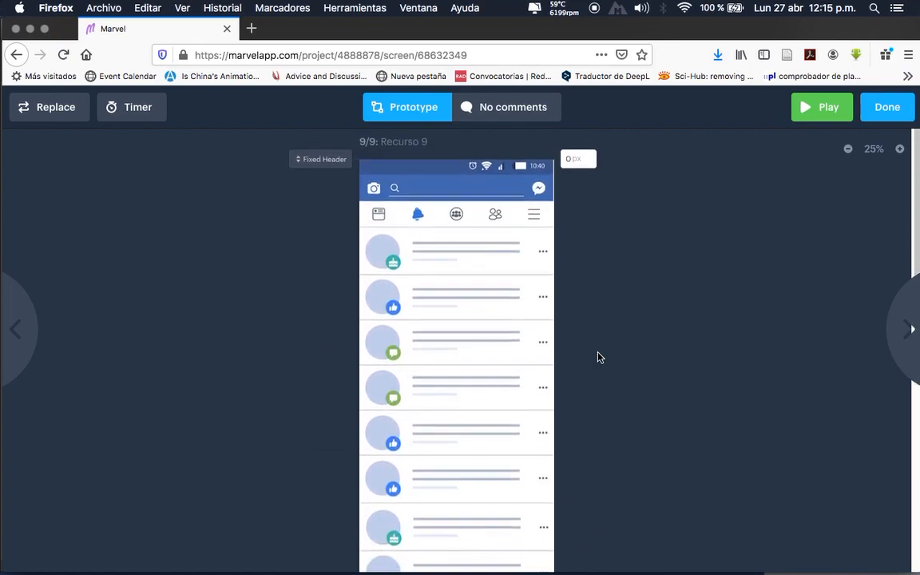
pyautogui.scroll(2, 601, 356)
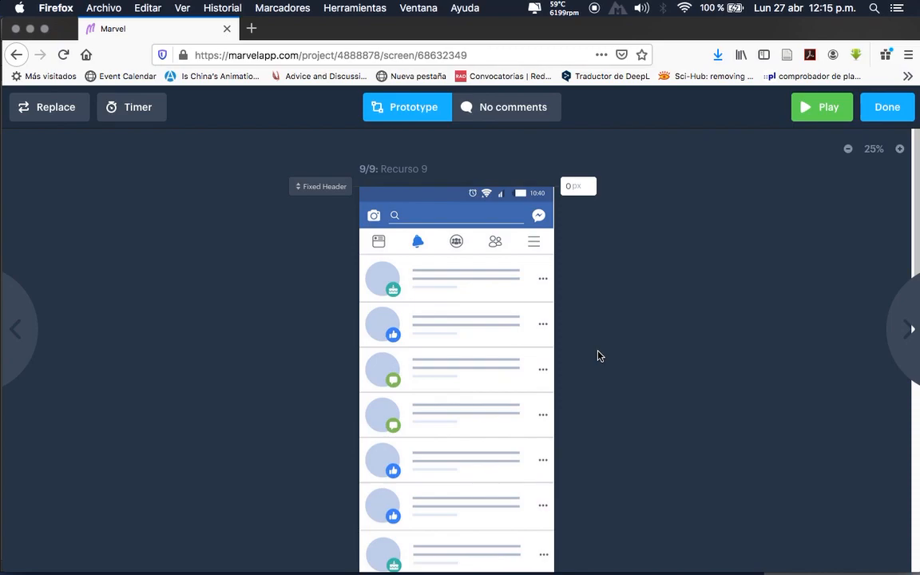
pyautogui.moveTo(319, 192); pyautogui.dragTo(334, 232)
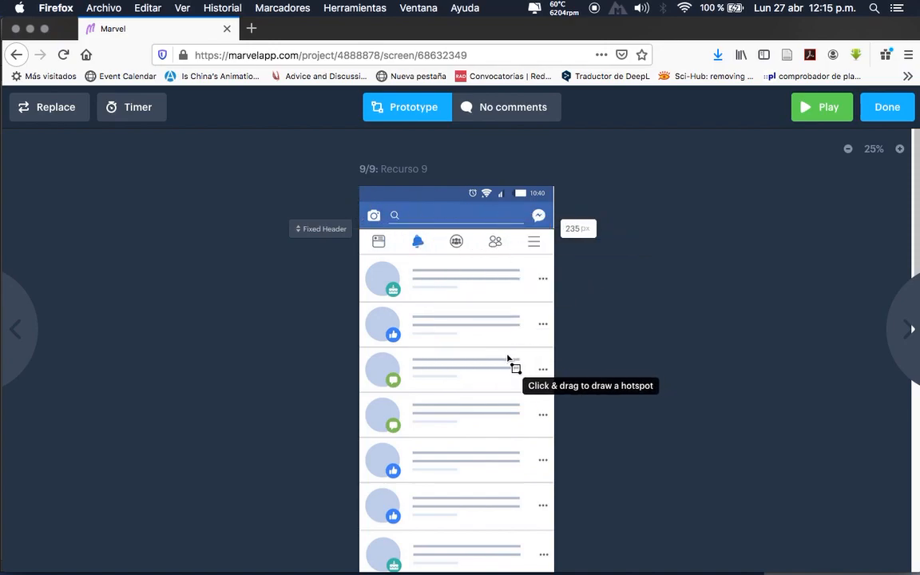
# - Set a fixed footer of 167 px on Recurso 9 around the bottom icon row, and review both fixed areas
pyautogui.scroll(-10, 514, 360)
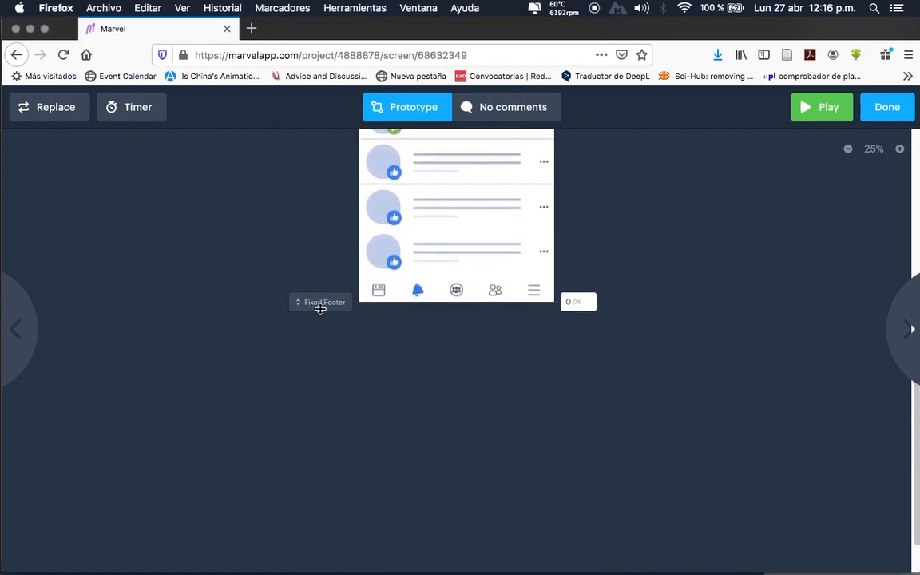
pyautogui.moveTo(318, 302); pyautogui.dragTo(328, 274)
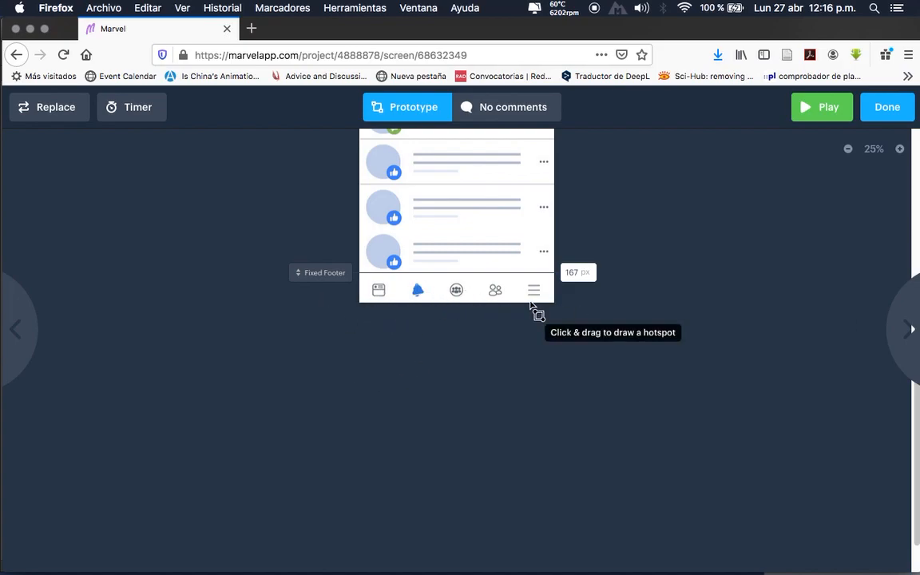
pyautogui.scroll(10, 530, 305)
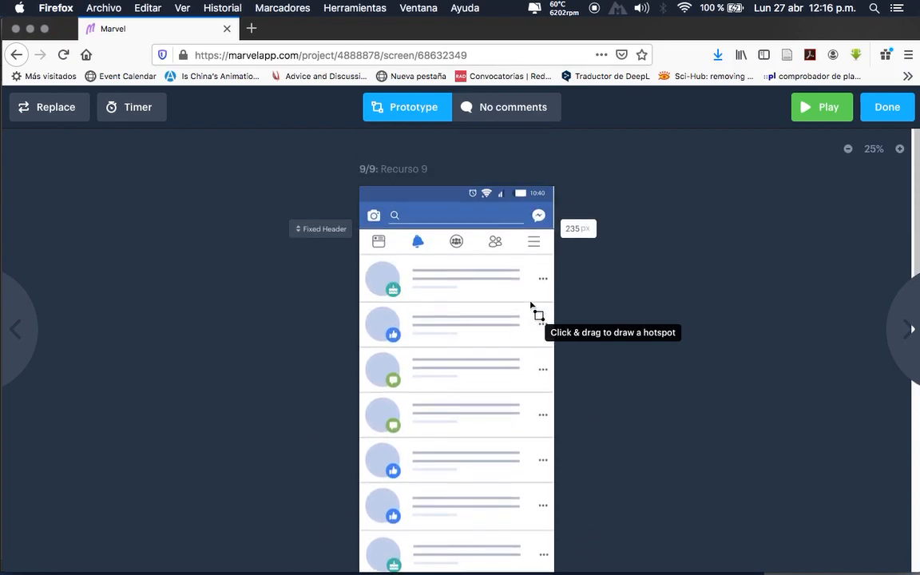
pyautogui.scroll(-5, 417, 391)
pyautogui.scroll(-4, 417, 392)
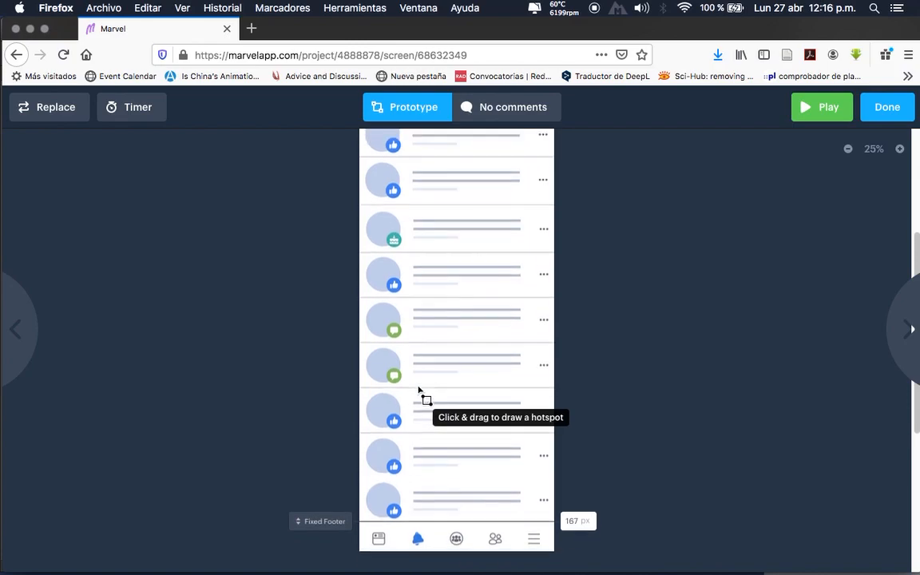
pyautogui.scroll(-6, 372, 471)
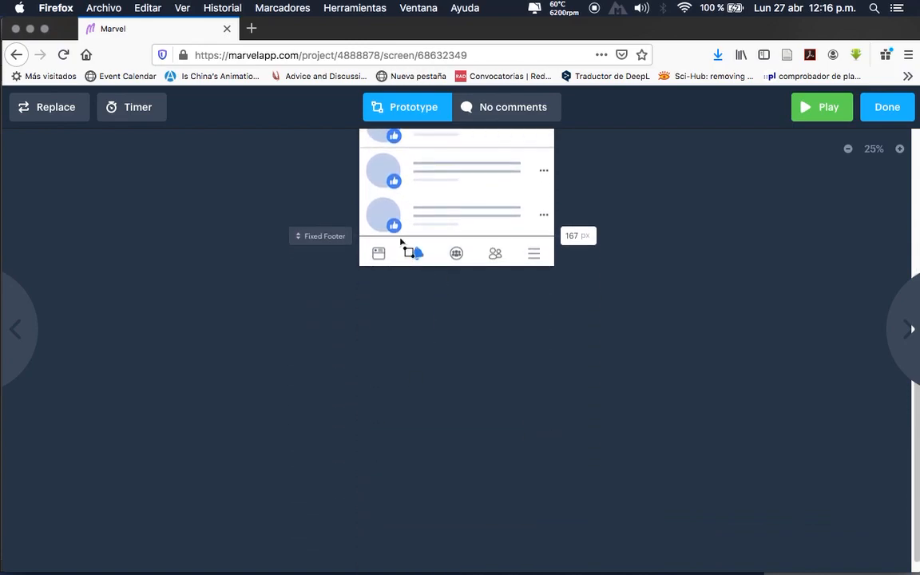
# - Preview Recurso 9 and test how the notifications scroll between the fixed header and footer
pyautogui.click(819, 115)
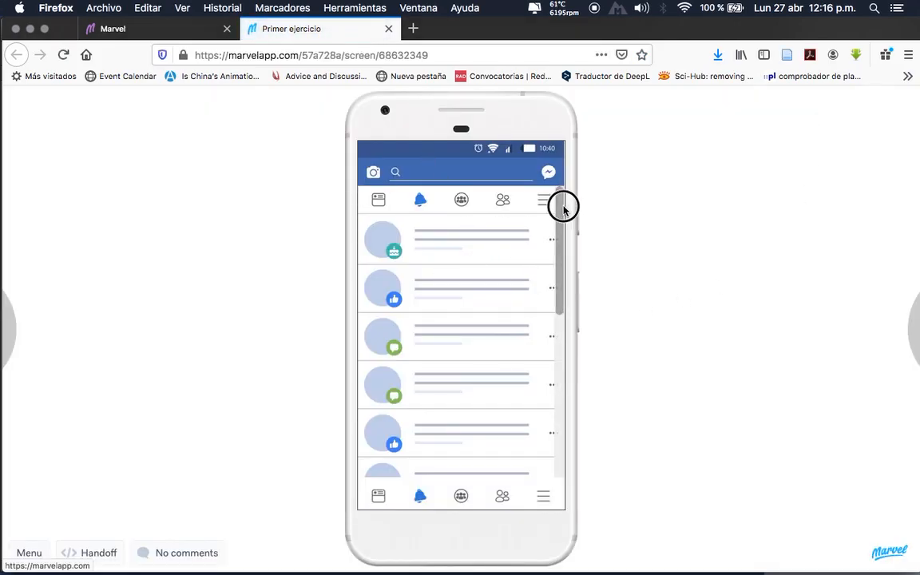
pyautogui.scroll(-2, 564, 210)
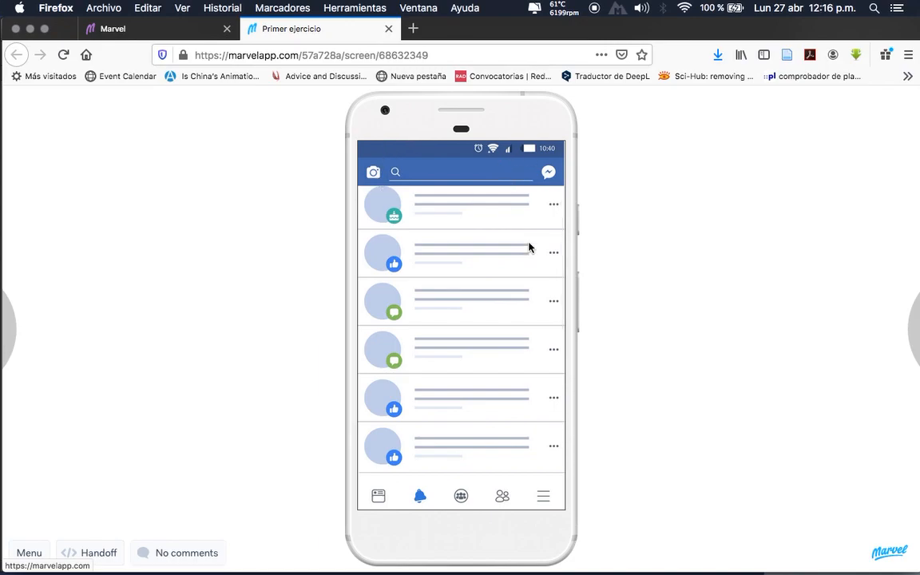
pyautogui.moveTo(561, 227); pyautogui.dragTo(558, 311)
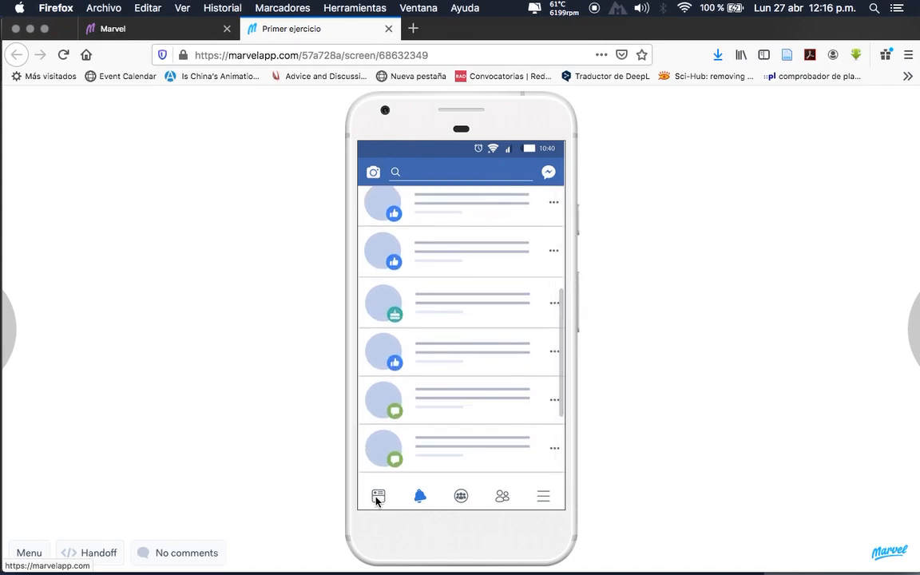
# - Test scrolling the Recurso 9 notifications up and down between the fixed header and footer, and close the preview
pyautogui.scroll(-5, 563, 305)
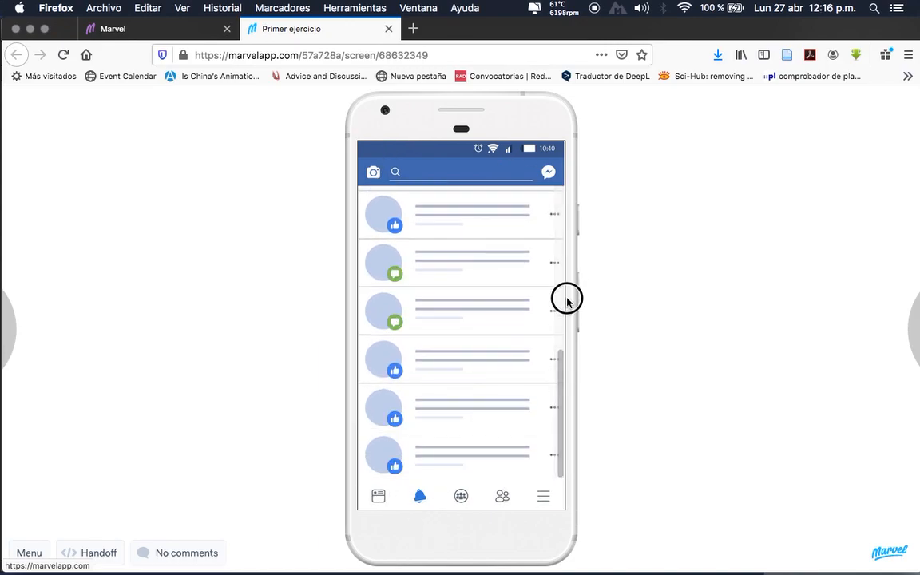
pyautogui.moveTo(557, 389); pyautogui.dragTo(569, 184)
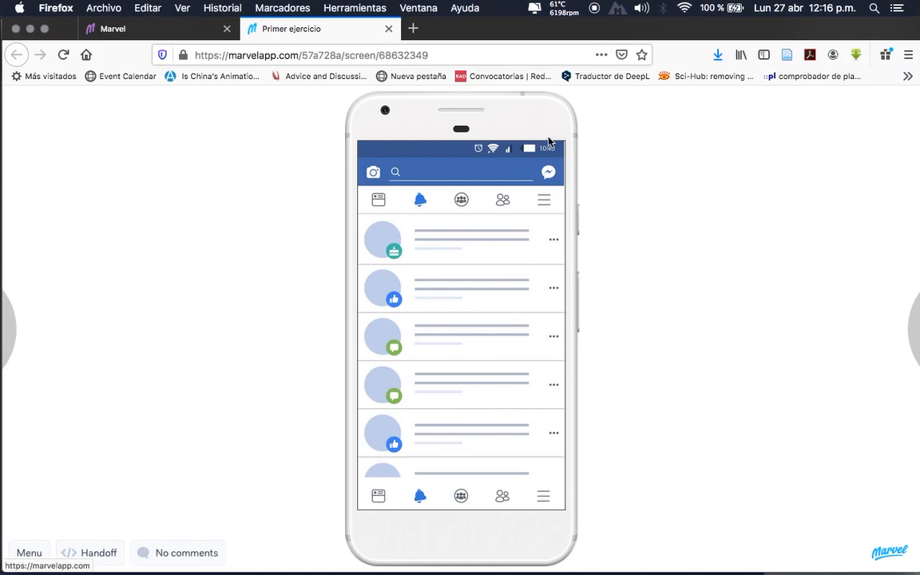
pyautogui.scroll(-3, 561, 310)
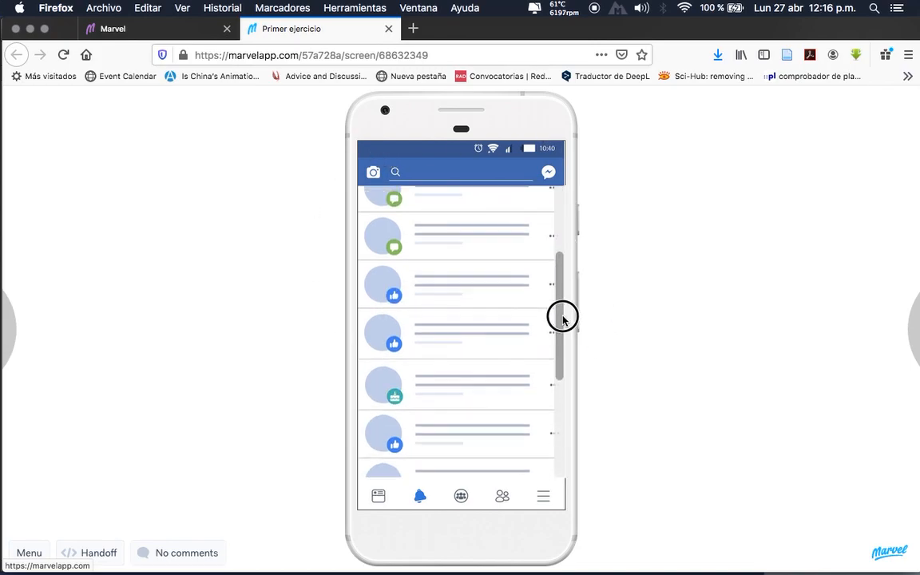
pyautogui.scroll(5, 489, 323)
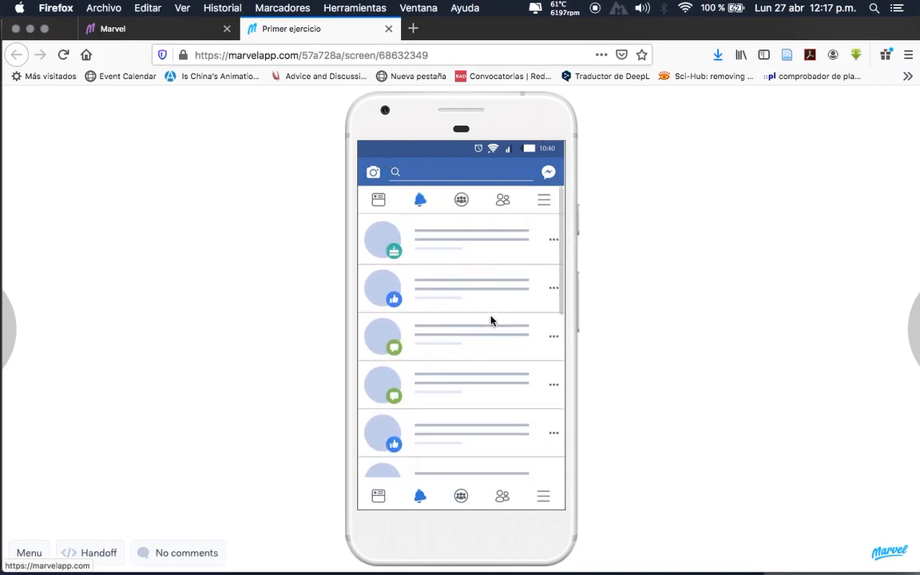
pyautogui.scroll(-2, 490, 320)
pyautogui.scroll(2, 491, 320)
pyautogui.scroll(-5, 494, 319)
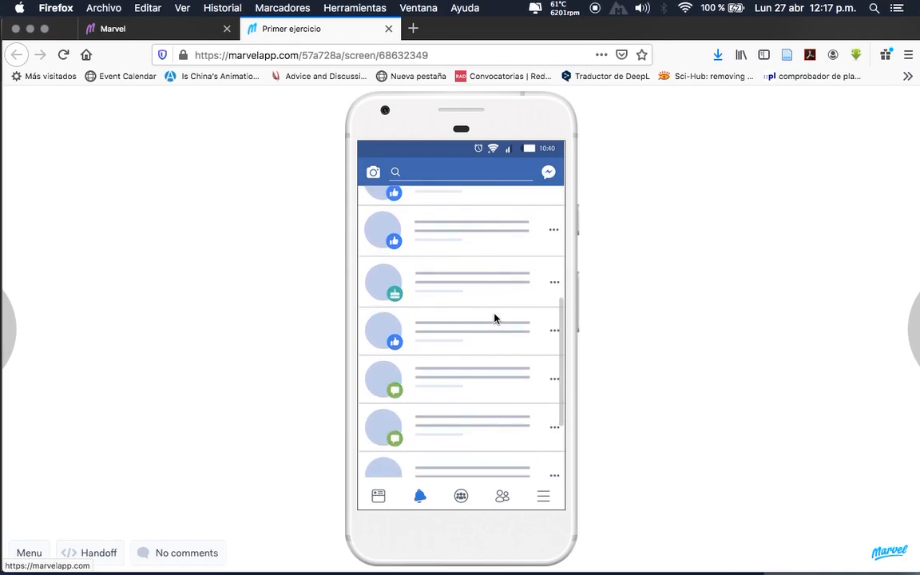
pyautogui.scroll(5, 494, 317)
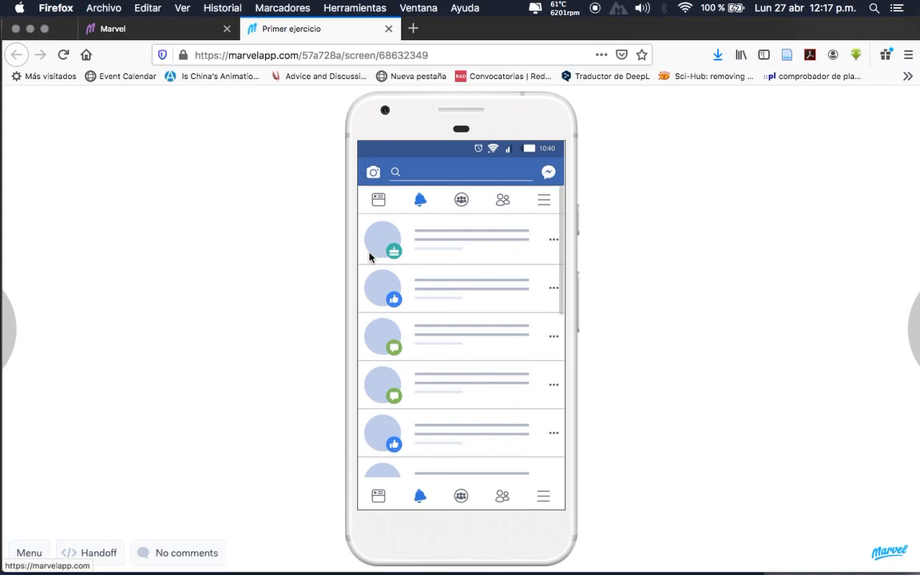
pyautogui.scroll(-4, 439, 303)
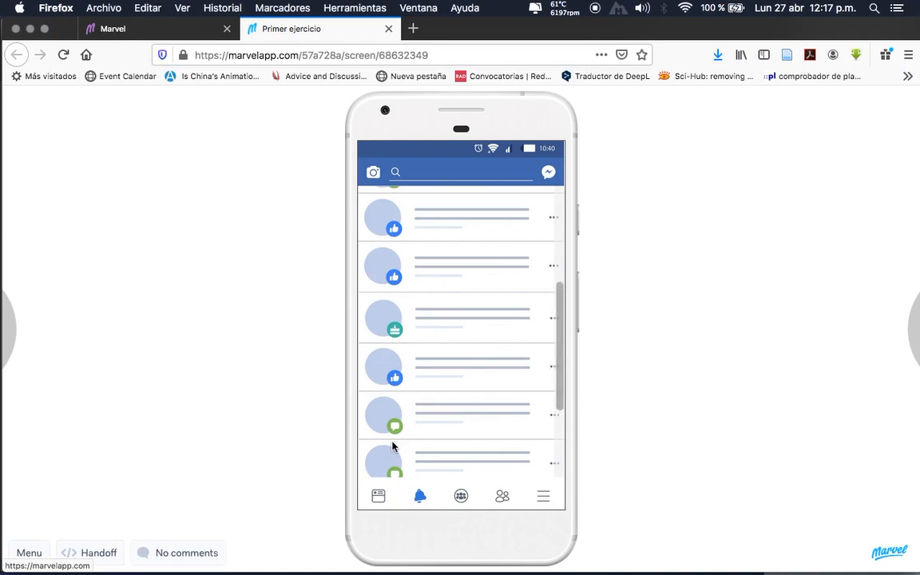
pyautogui.click(389, 29)
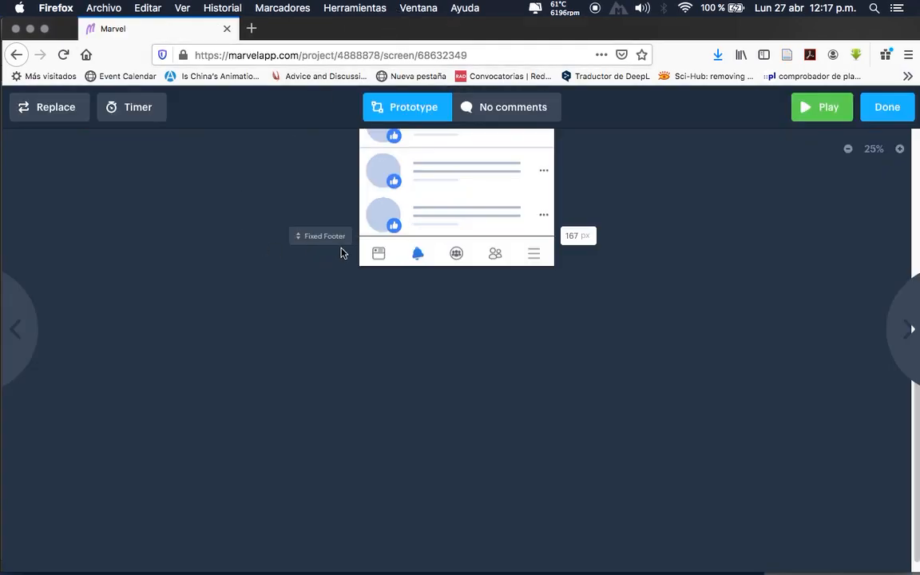
# - Draw a hotspot over the second birthday notification row on Recurso 9 and link it to Recurso 6
pyautogui.scroll(-3, 560, 383)
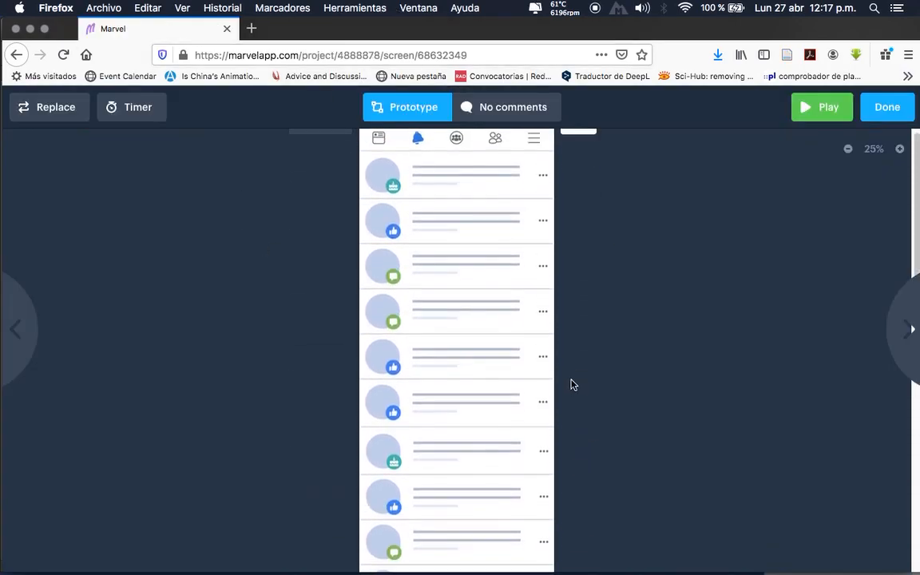
pyautogui.scroll(-5, 475, 374)
pyautogui.scroll(-3, 475, 374)
pyautogui.scroll(8, 474, 374)
pyautogui.scroll(-3, 476, 372)
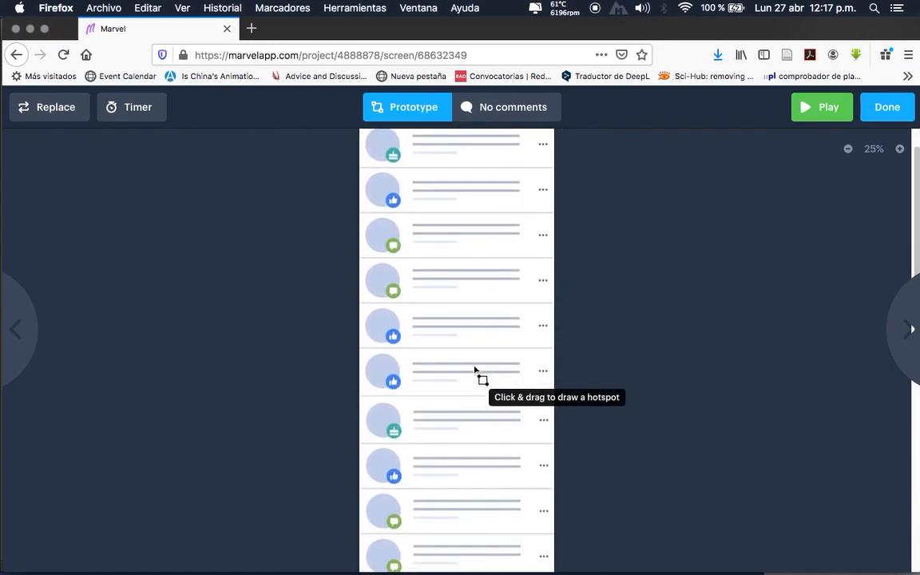
pyautogui.scroll(-3, 475, 371)
pyautogui.scroll(-3, 447, 335)
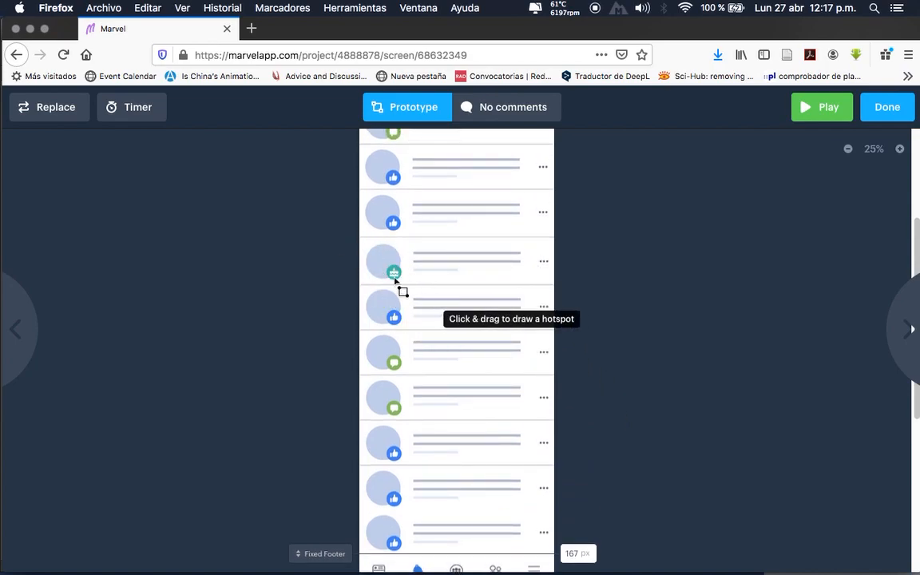
pyautogui.scroll(5, 420, 310)
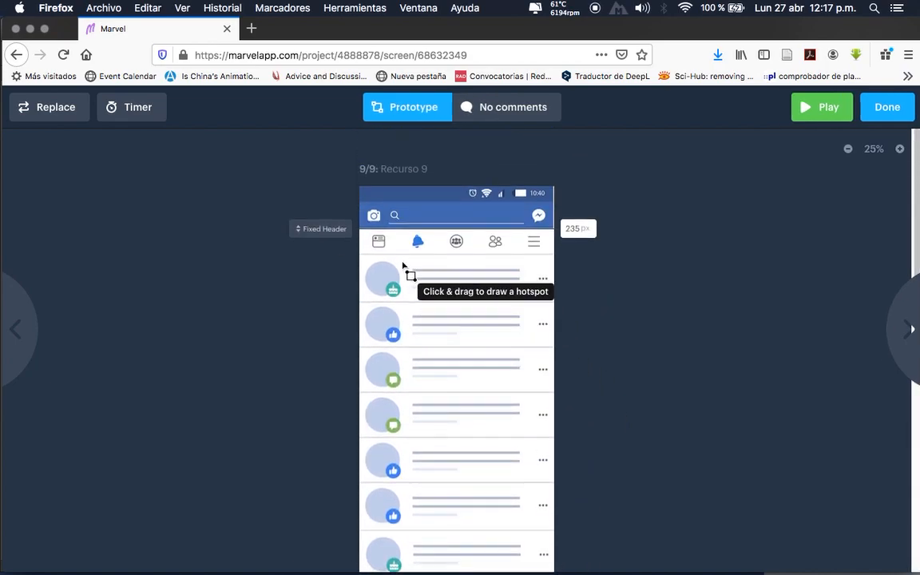
pyautogui.scroll(-5, 476, 374)
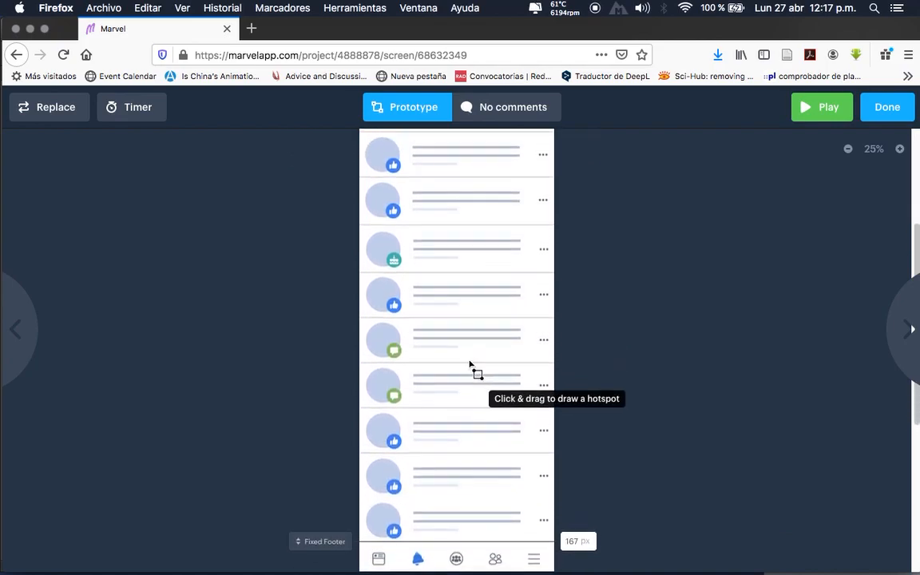
pyautogui.moveTo(428, 270); pyautogui.dragTo(553, 274)
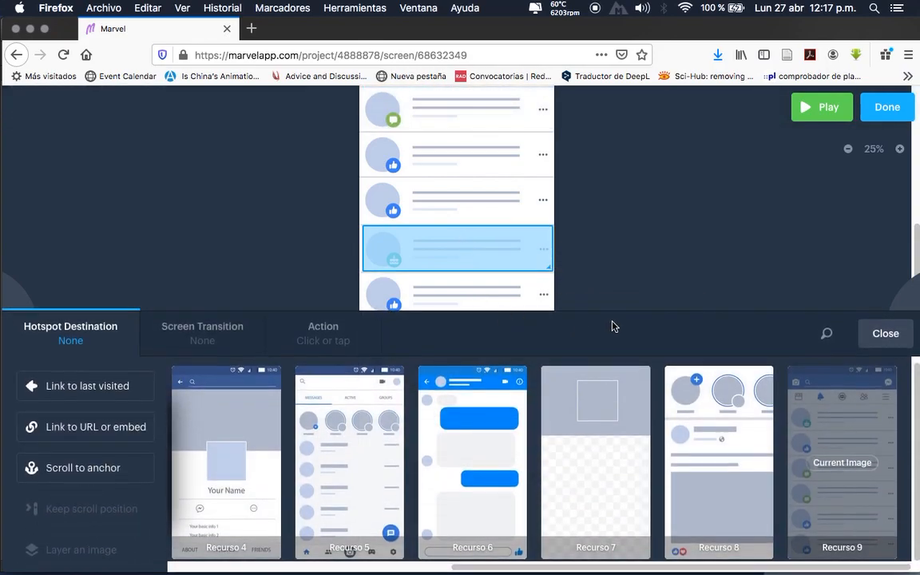
pyautogui.moveTo(542, 567)
pyautogui.mouseDown()
pyautogui.moveTo(222, 564)
pyautogui.moveTo(559, 566)
pyautogui.mouseUp()
pyautogui.click(477, 450)
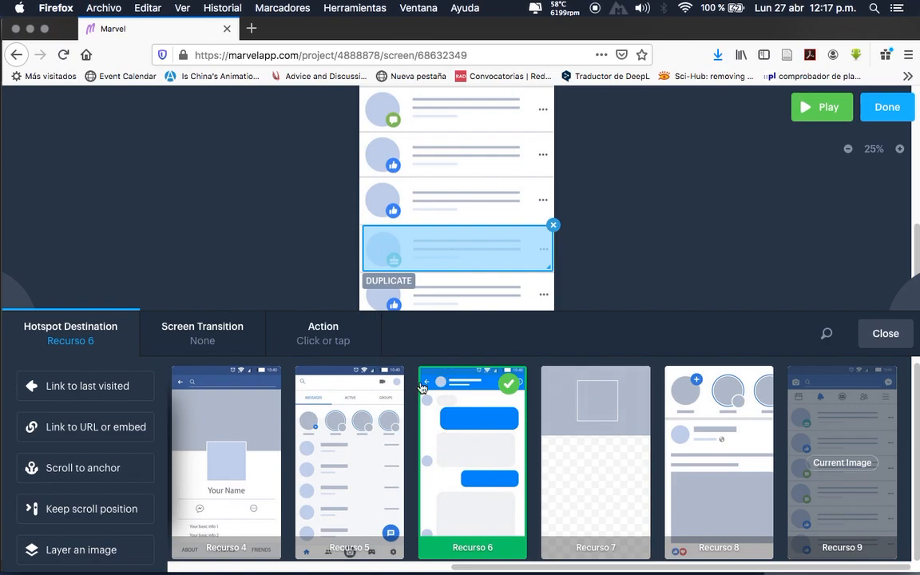
# - Add a hotspot over the groups icon in the fixed footer of Recurso 9, link it to Recurso 3, and finish editing the screen
pyautogui.scroll(-5, 624, 301)
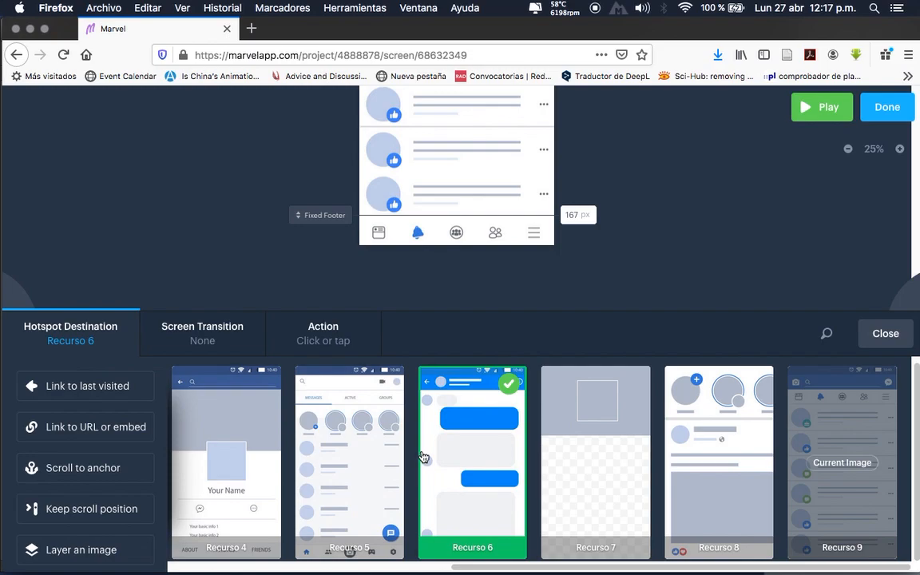
pyautogui.moveTo(495, 569); pyautogui.dragTo(134, 550)
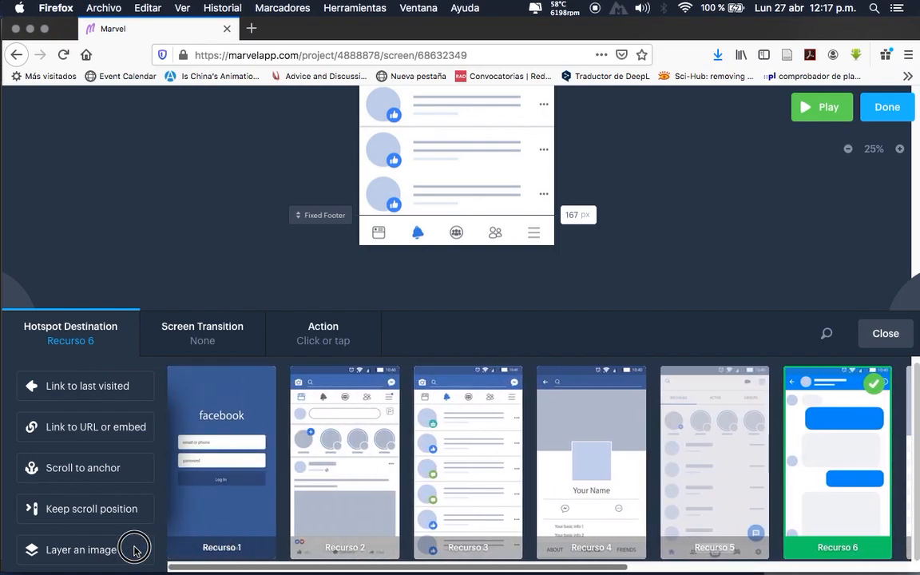
pyautogui.click(462, 238)
pyautogui.moveTo(462, 240); pyautogui.dragTo(481, 244)
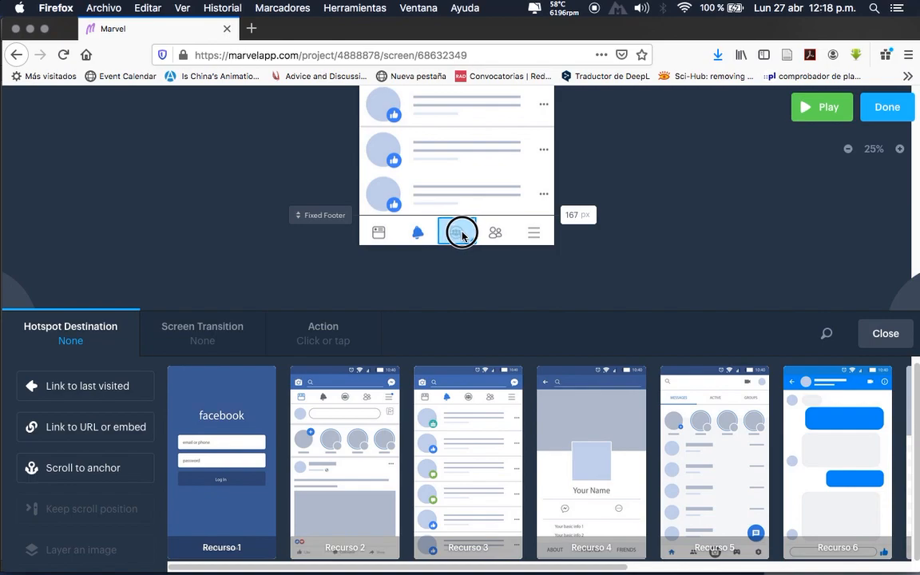
pyautogui.click(414, 415)
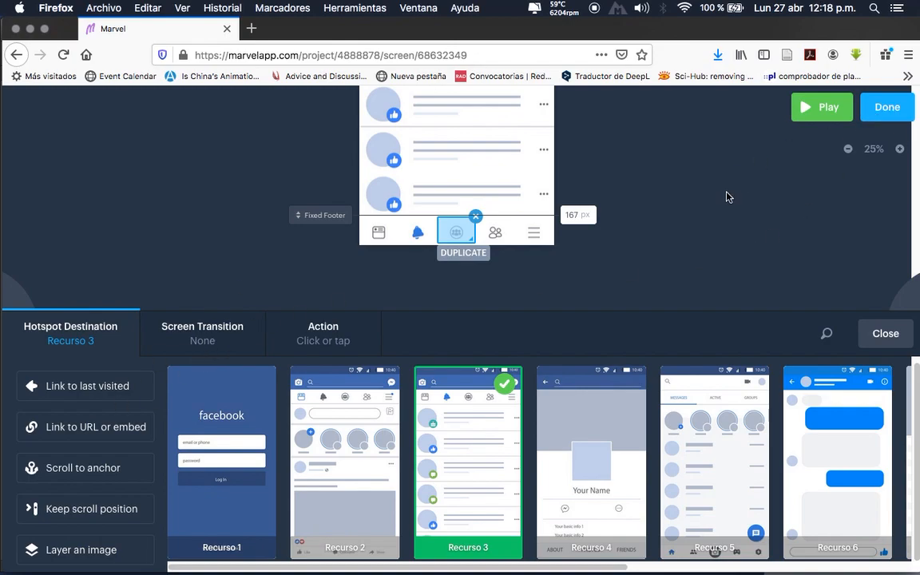
pyautogui.click(890, 104)
# - Play the prototype from Recurso 1, follow the Log In link, and open and dismiss the profile picture's overlay on Recurso 4
pyautogui.scroll(-5, 284, 190)
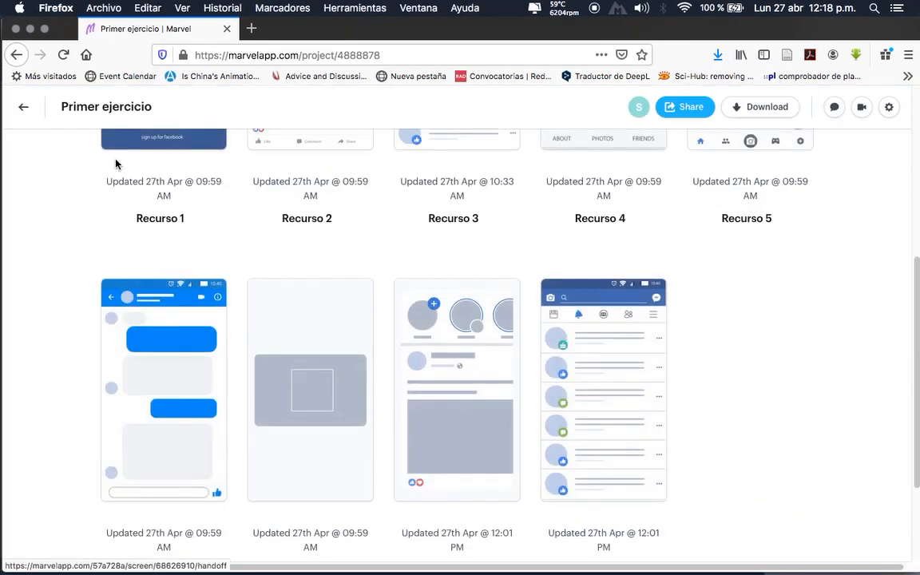
pyautogui.scroll(5, 304, 312)
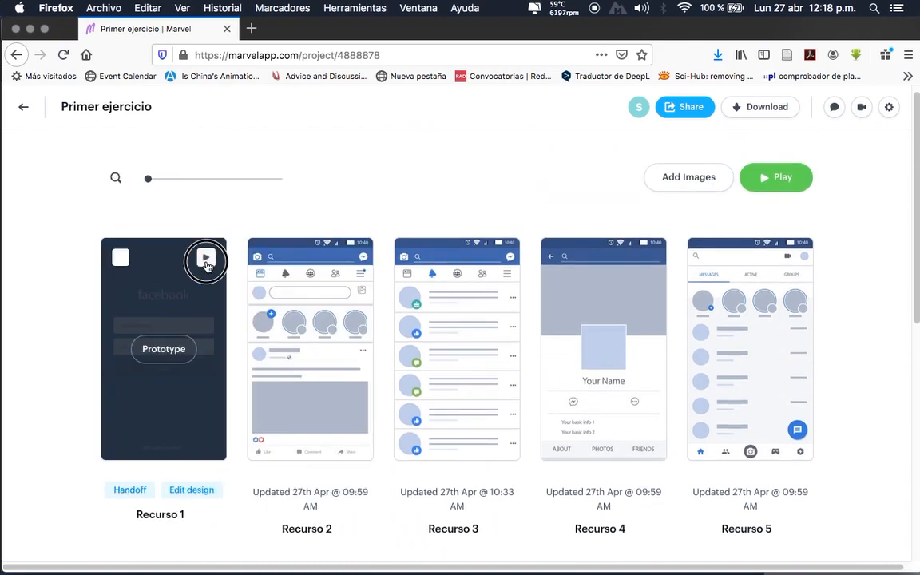
pyautogui.click(206, 261)
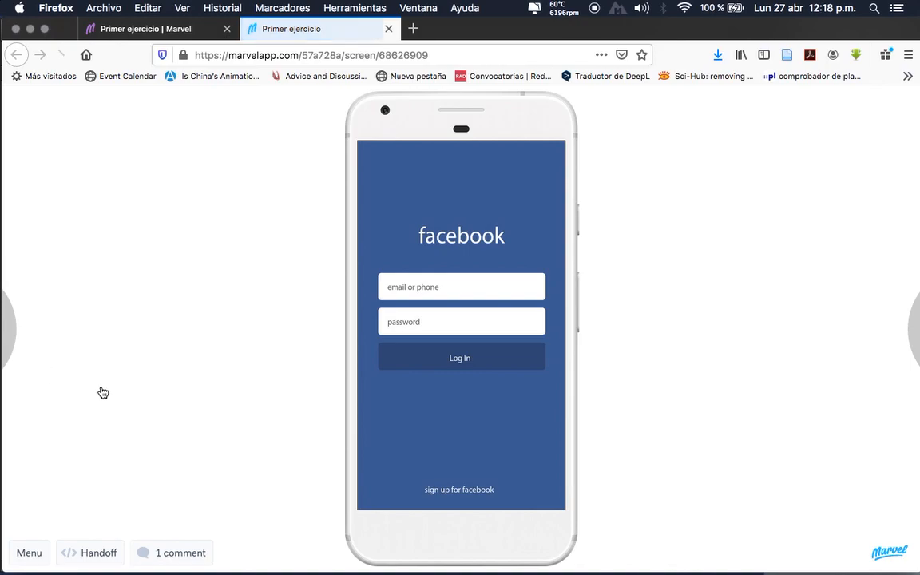
pyautogui.click(462, 361)
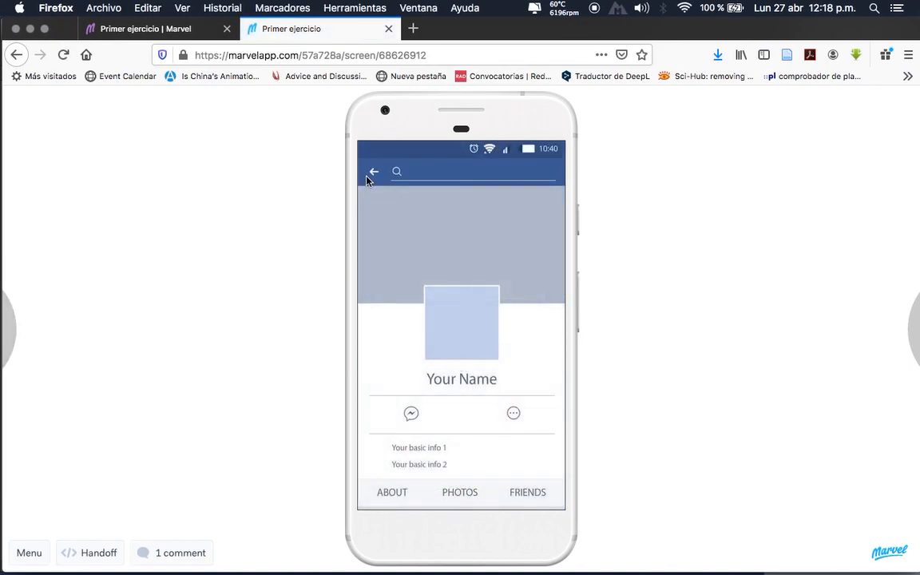
pyautogui.click(392, 227)
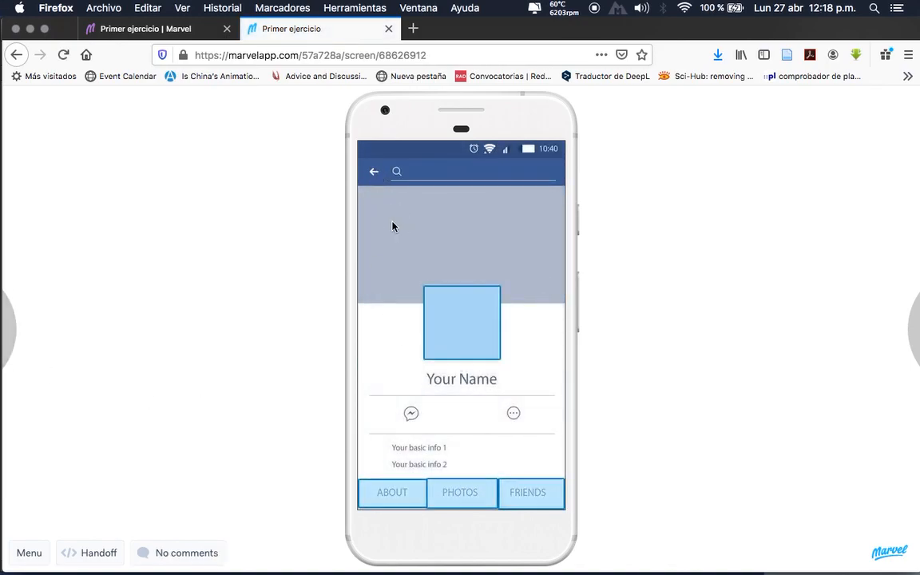
pyautogui.click(464, 334)
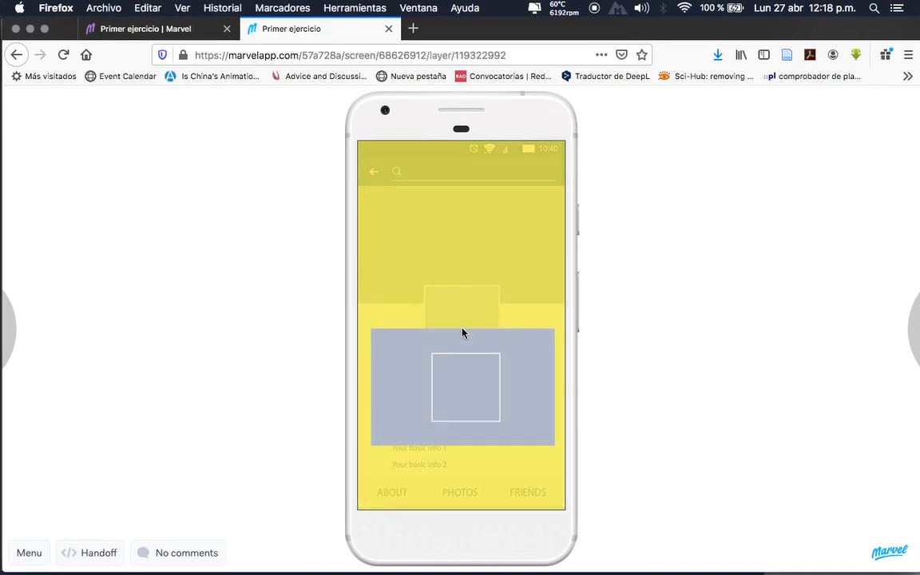
pyautogui.click(482, 302)
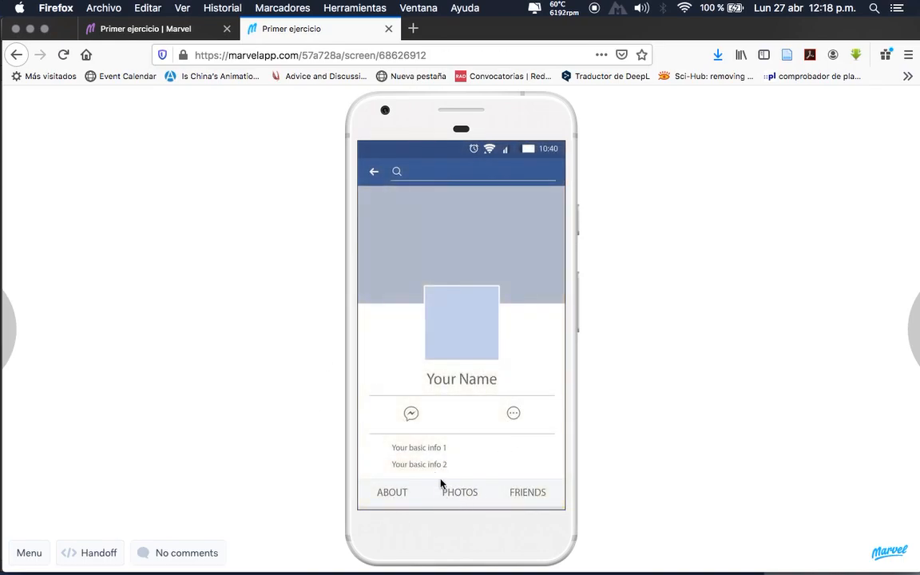
# - Test the ABOUT hotspot on the profile screen and go back through the screens to Recurso 4
pyautogui.click(388, 494)
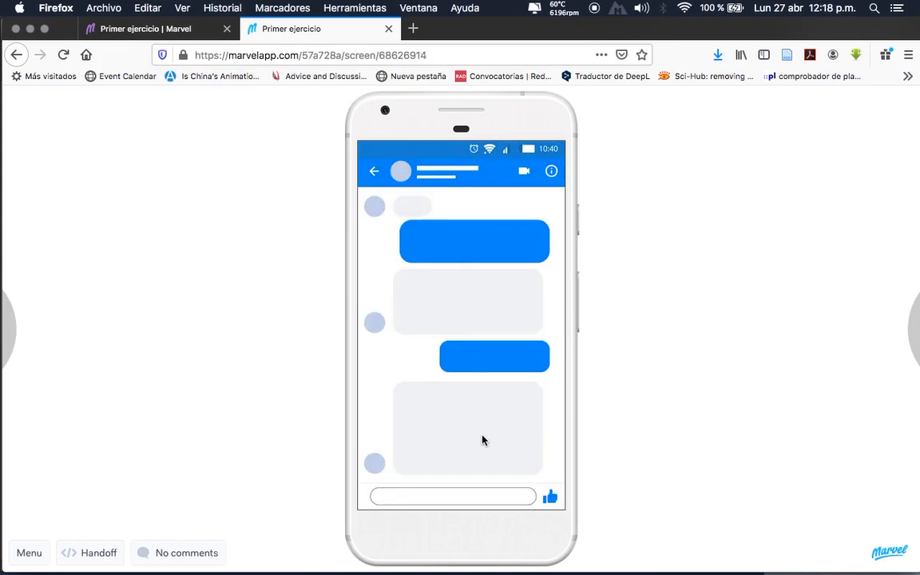
pyautogui.click(483, 361)
pyautogui.click(22, 329)
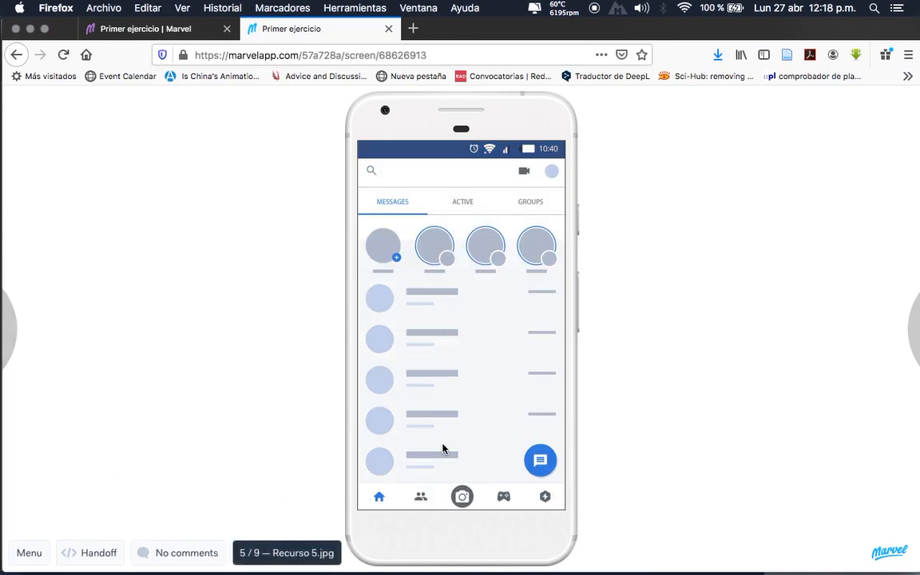
pyautogui.click(18, 329)
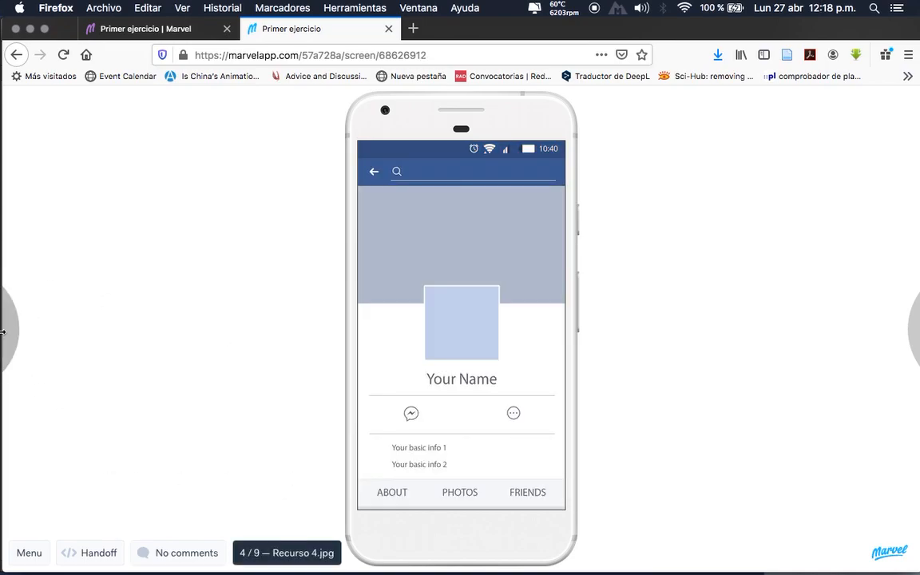
# - Test the PHOTOS hotspot, try the first story circle and the header icons on Recurso 2, and return to Recurso 1
pyautogui.click(462, 495)
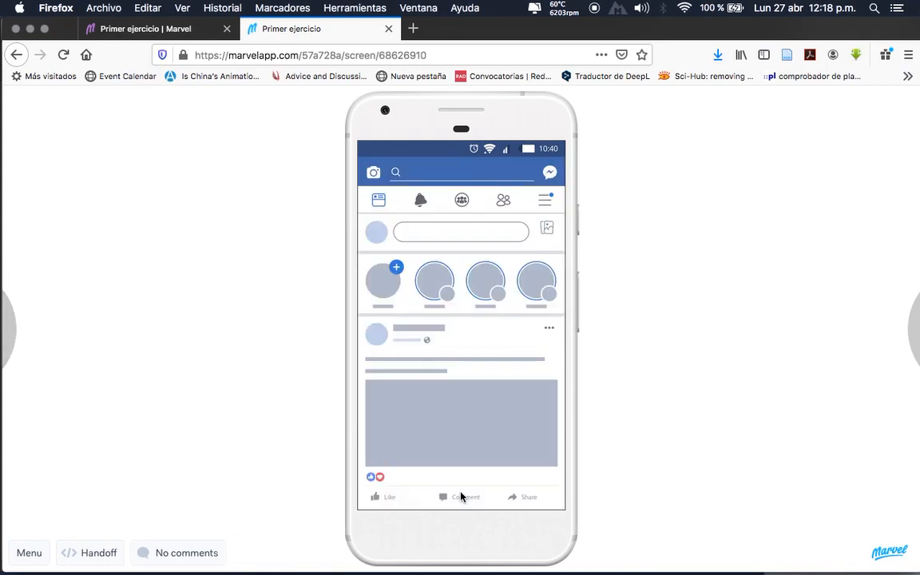
pyautogui.click(390, 287)
pyautogui.click(393, 178)
pyautogui.click(370, 184)
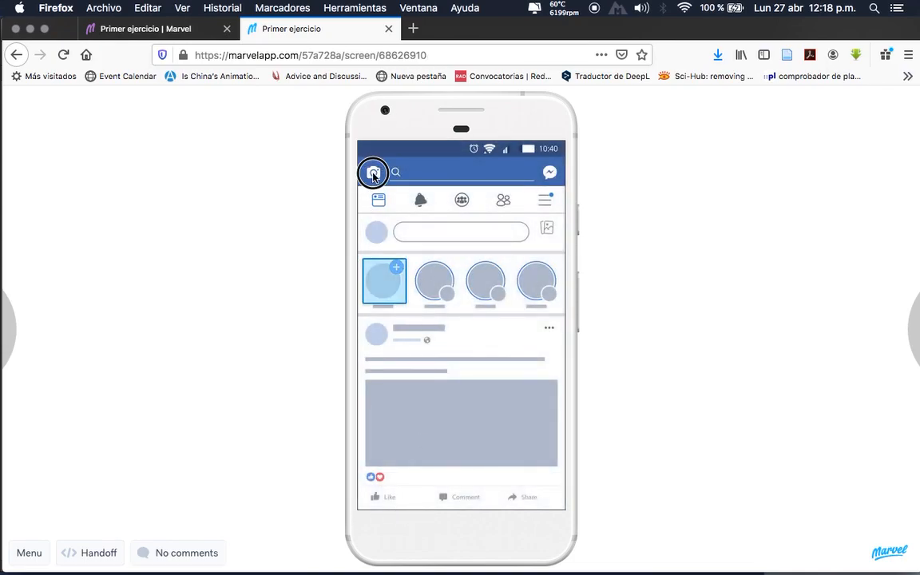
pyautogui.click(15, 329)
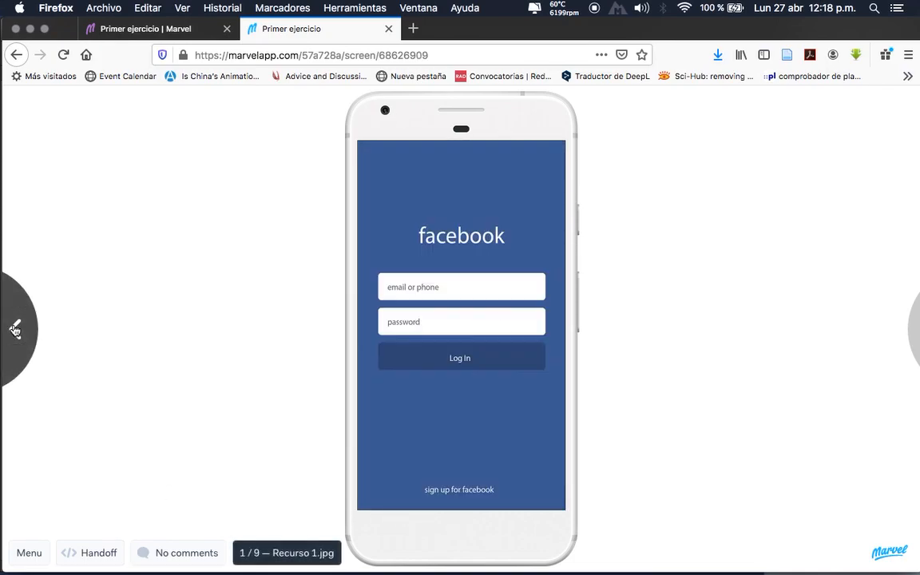
# - Log in again, follow the FRIENDS hotspot, try the message button on Recurso 5, and test the notification list on Recurso 9
pyautogui.click(464, 364)
pyautogui.click(528, 493)
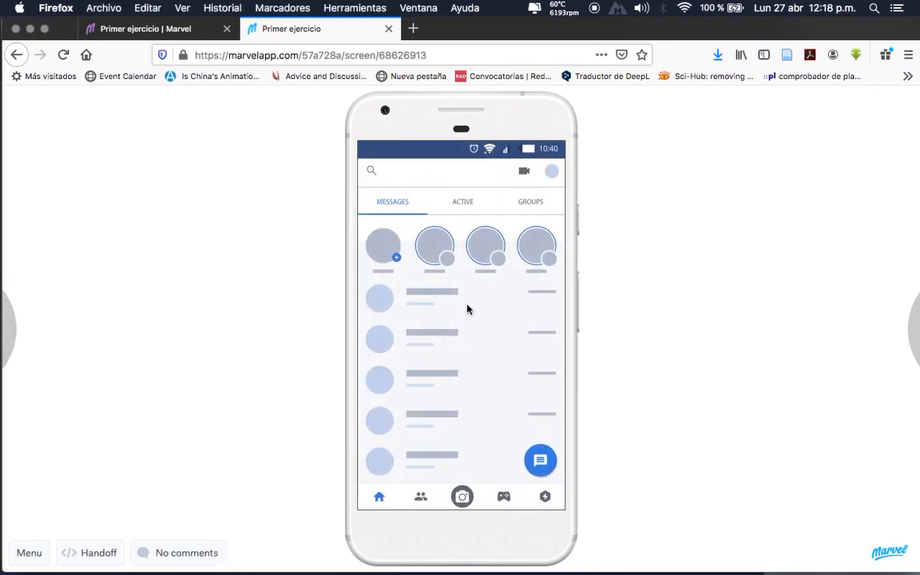
pyautogui.click(534, 462)
pyautogui.moveTo(562, 228); pyautogui.dragTo(521, 335)
pyautogui.click(409, 318)
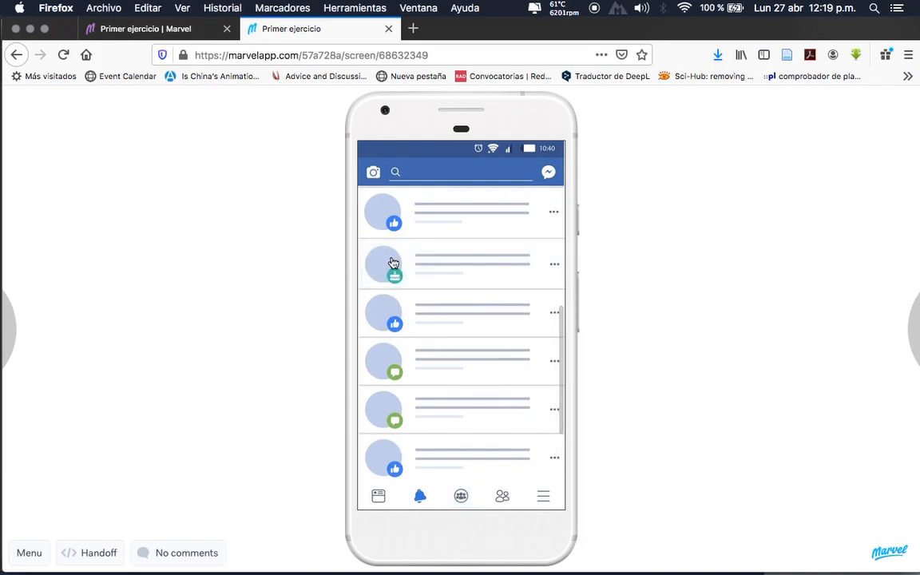
pyautogui.click(443, 363)
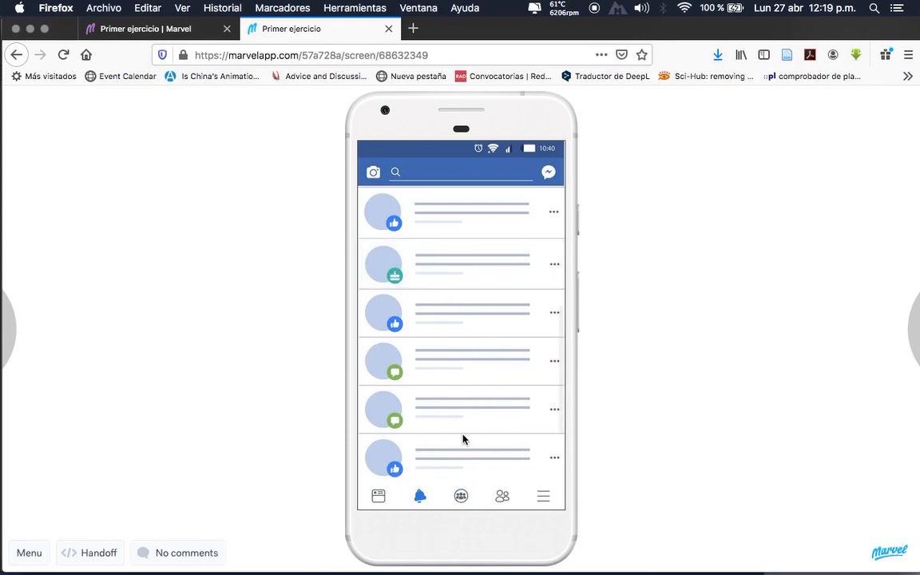
# - Test the notification row's hotspot on Recurso 9 and go back through the screens to Recurso 2
pyautogui.click(437, 273)
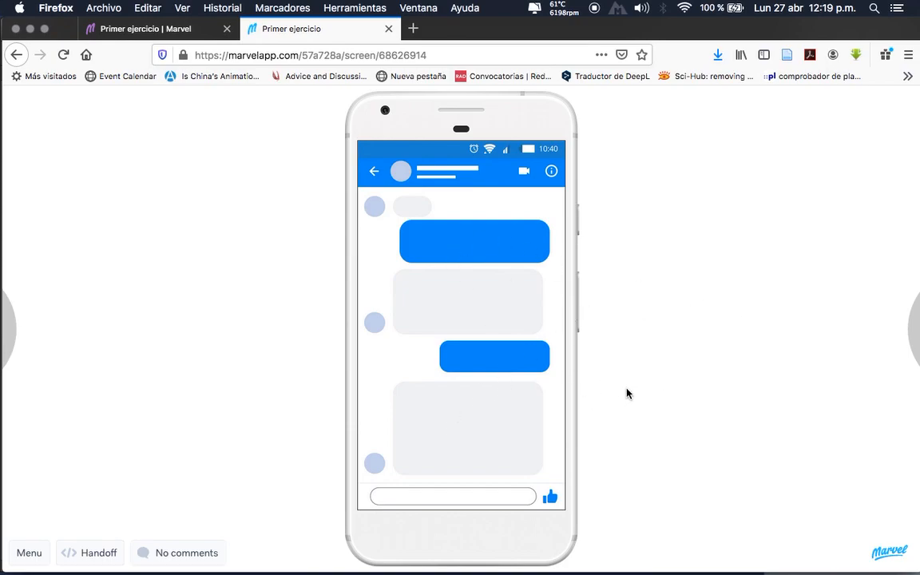
pyautogui.click(18, 330)
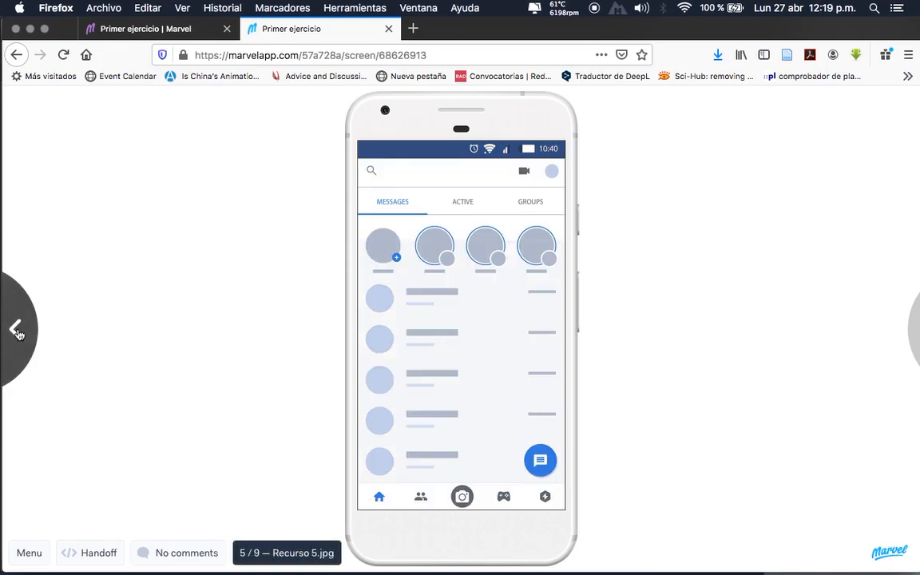
pyautogui.click(17, 330)
pyautogui.click(18, 330)
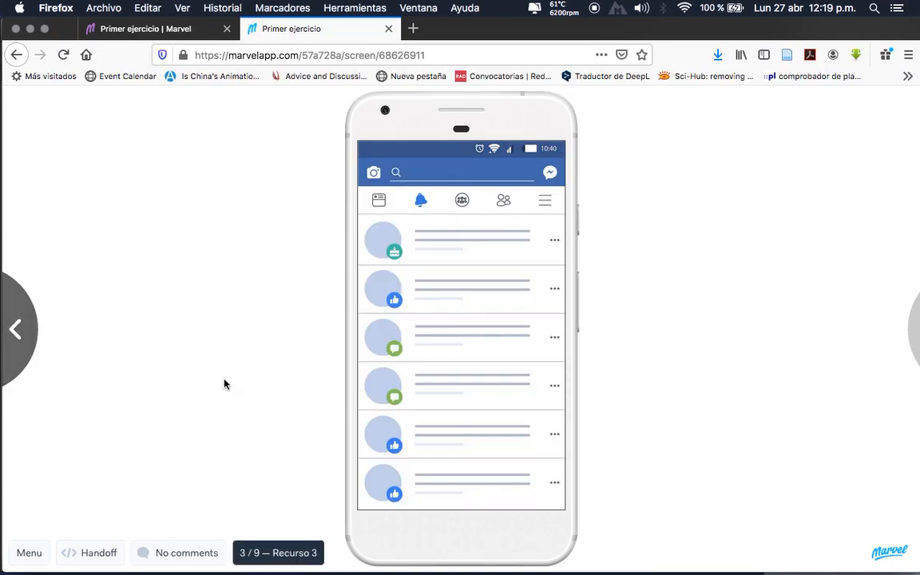
pyautogui.click(18, 330)
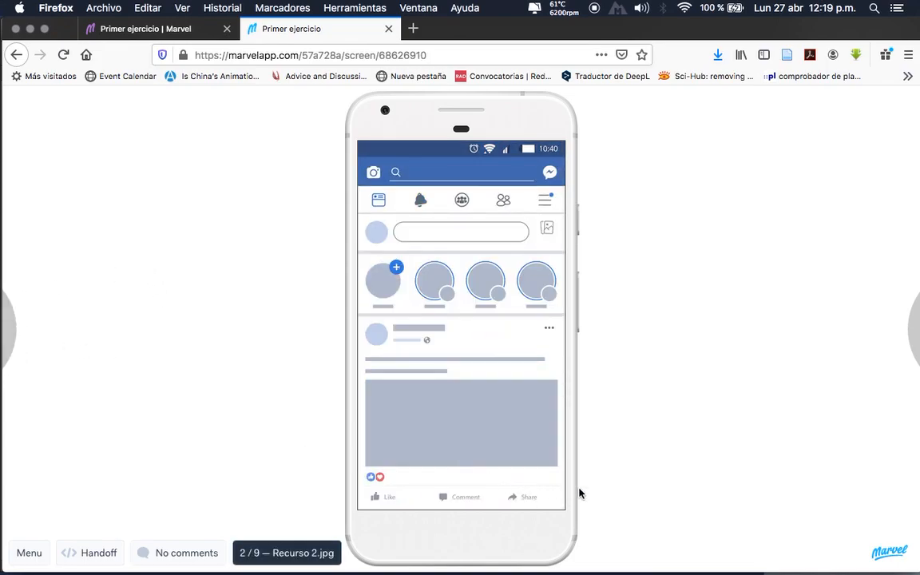
# - Go forward to Recurso 4, follow FRIENDS and the message button, test the groups icon in Recurso 9's footer, and close the preview
pyautogui.click(906, 340)
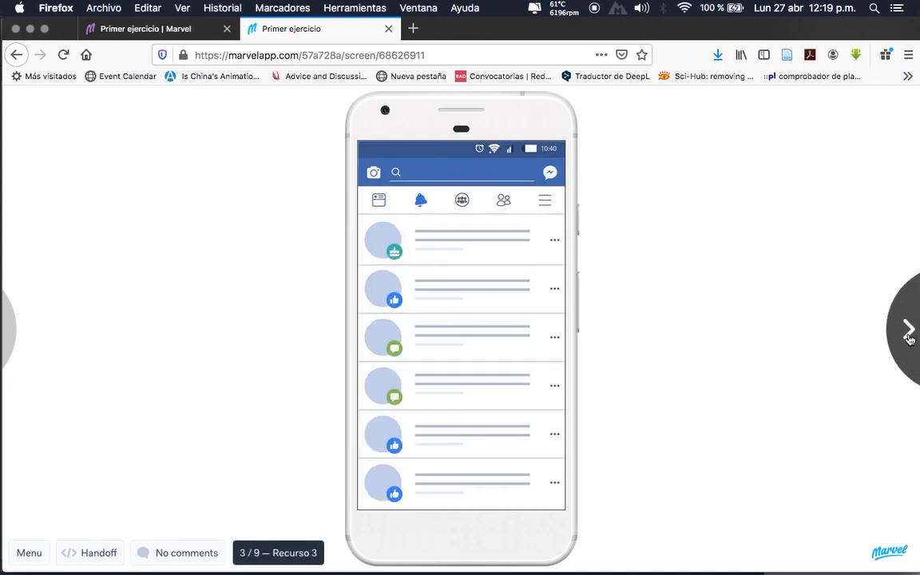
pyautogui.click(906, 341)
pyautogui.click(530, 493)
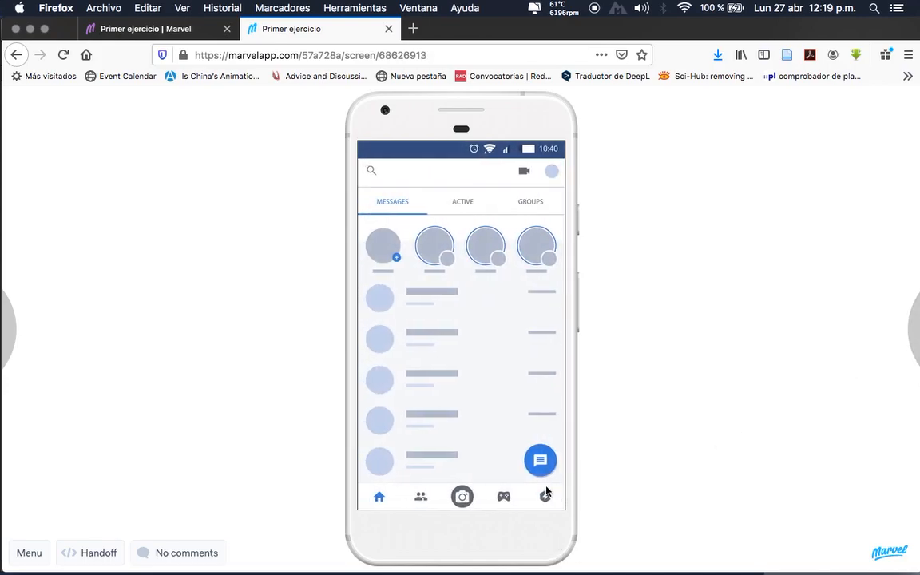
pyautogui.click(543, 469)
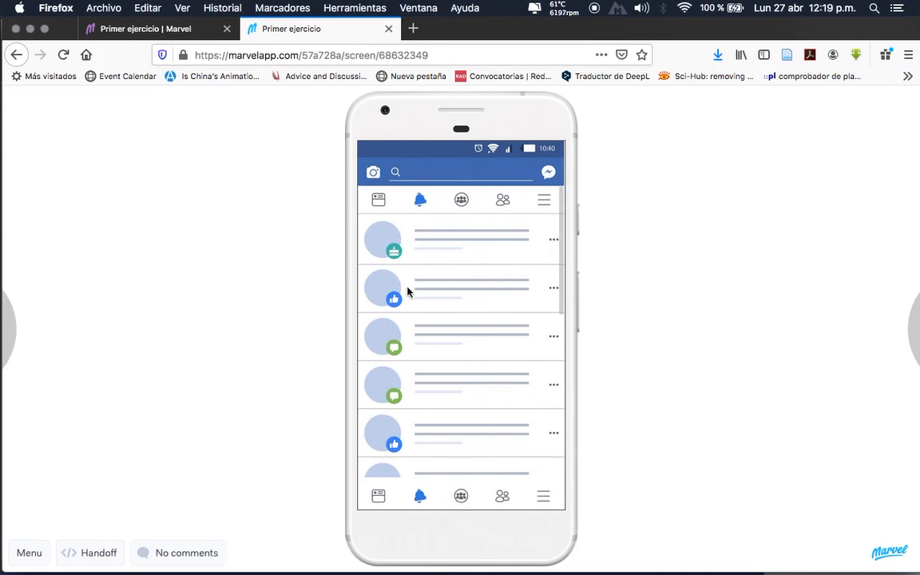
pyautogui.click(461, 495)
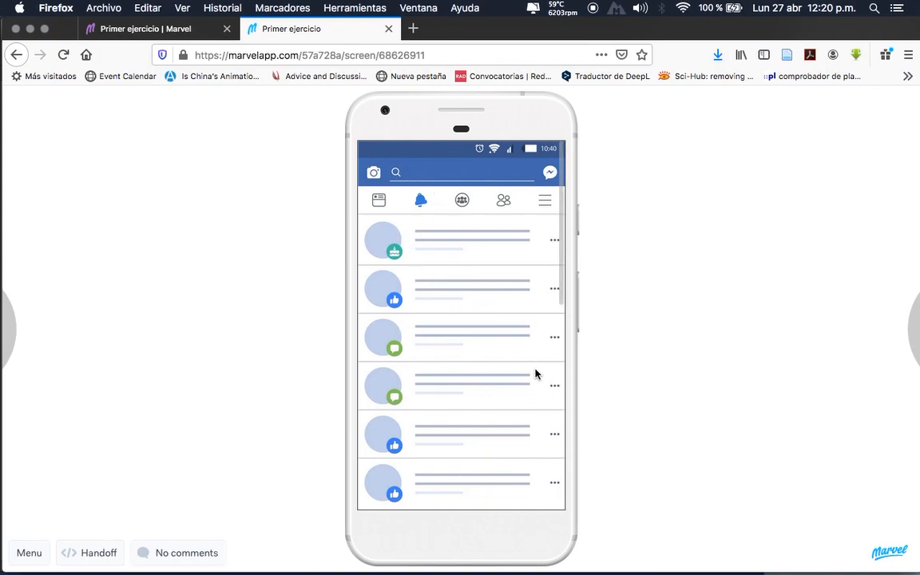
pyautogui.moveTo(557, 184); pyautogui.dragTo(592, 57)
pyautogui.click(389, 29)
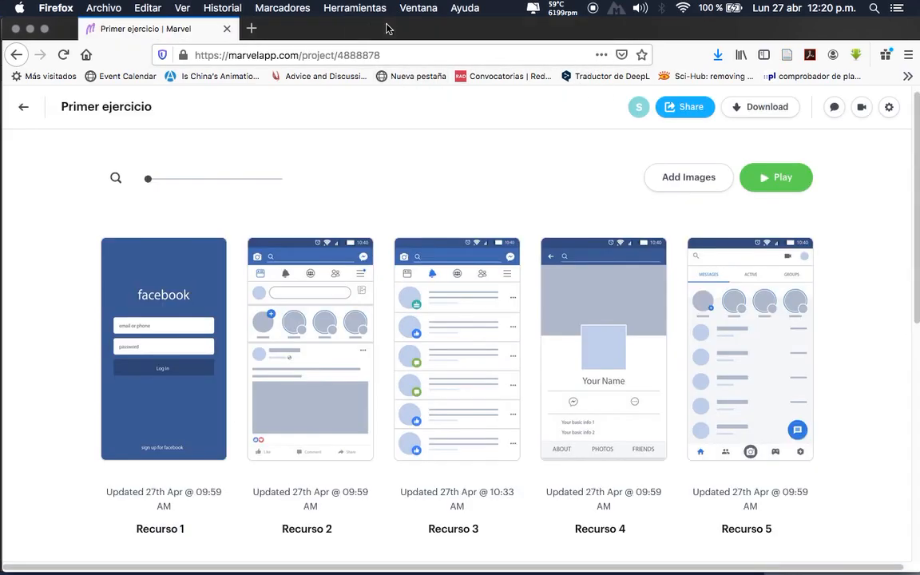
# - Look over the Primer ejercicio screens from Recurso 1 to Recurso 9 in the project overview
pyautogui.moveTo(622, 296)
pyautogui.scroll(-5, 649, 448)
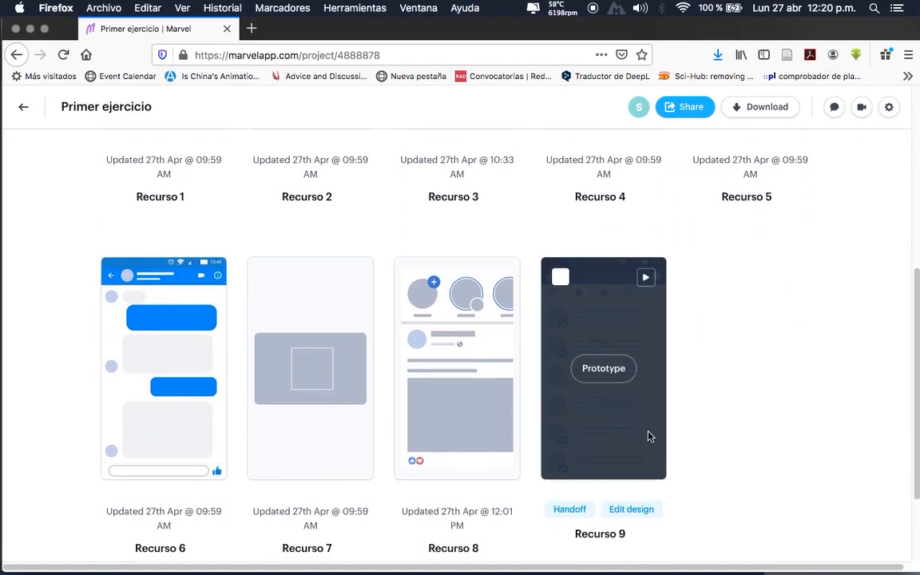
pyautogui.moveTo(573, 357)
pyautogui.scroll(5, 572, 334)
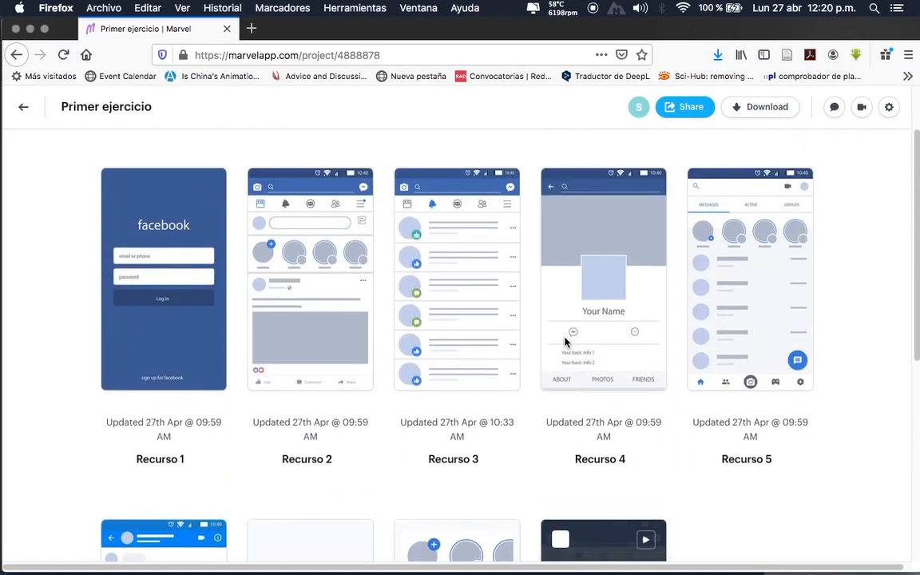
pyautogui.moveTo(350, 339)
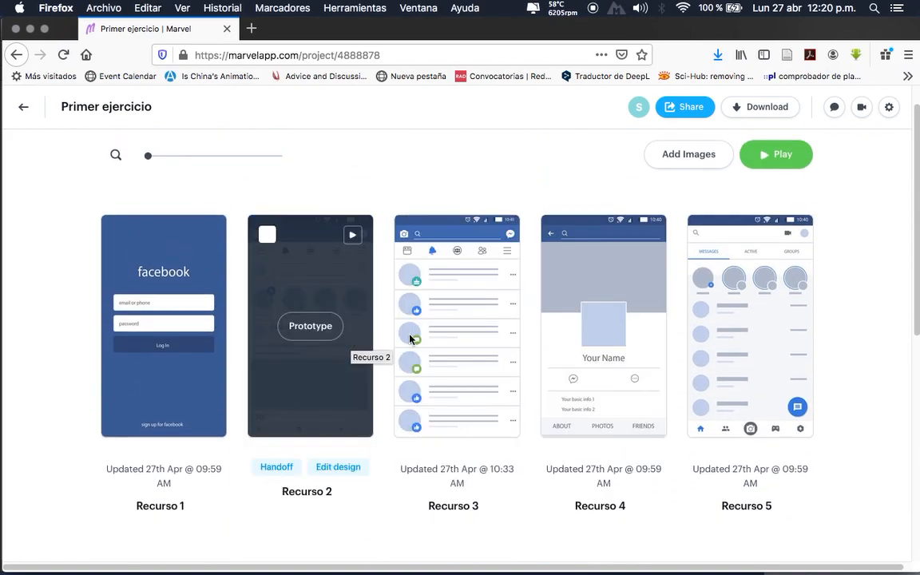
pyautogui.scroll(-5, 752, 365)
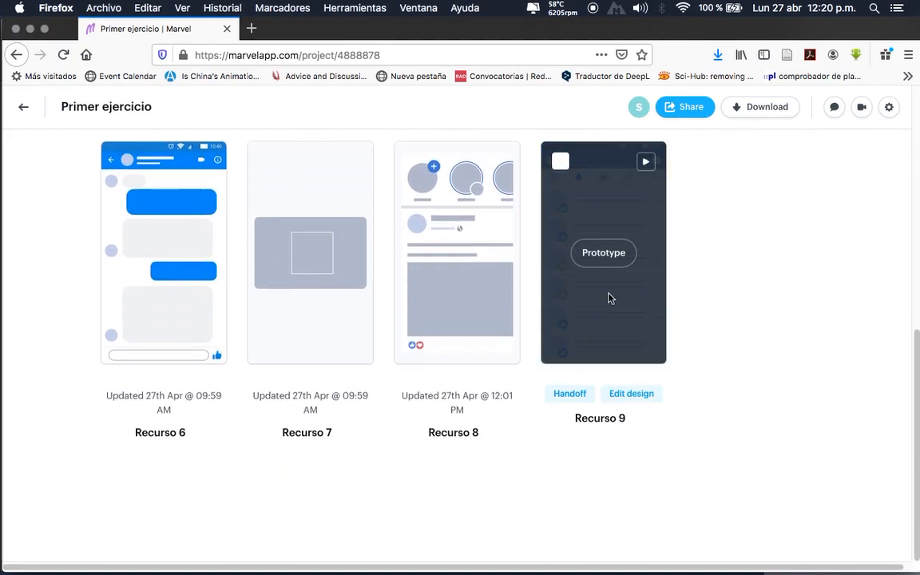
pyautogui.scroll(5, 608, 298)
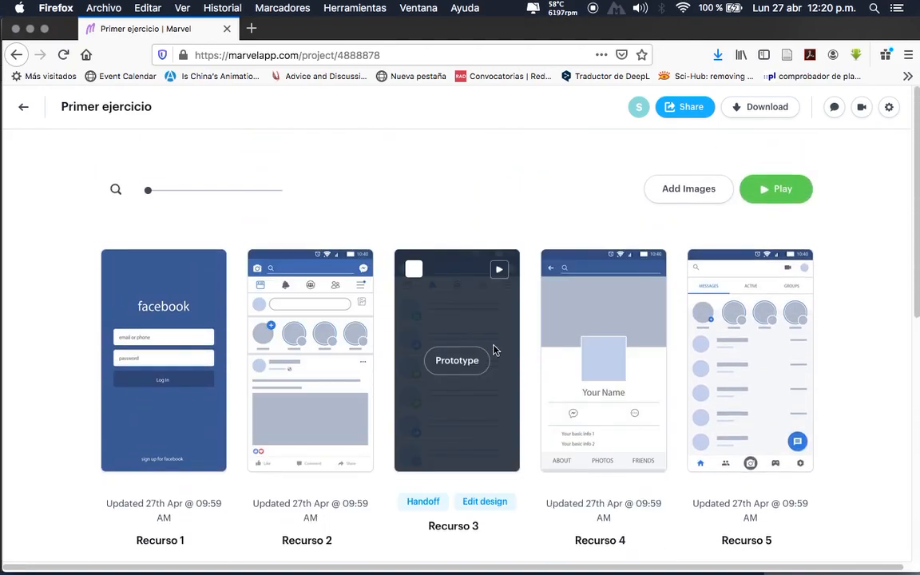
pyautogui.scroll(-3, 506, 352)
pyautogui.scroll(-5, 506, 351)
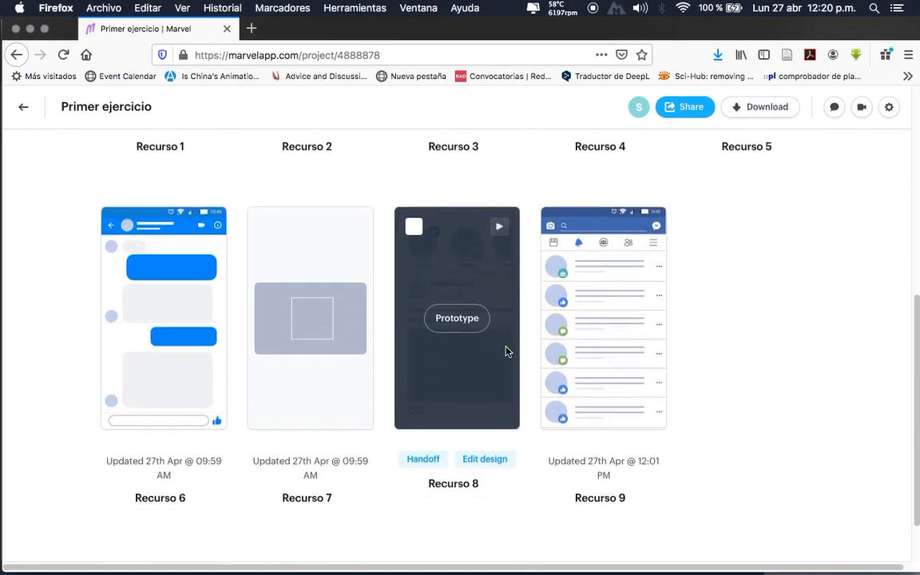
pyautogui.scroll(6, 507, 349)
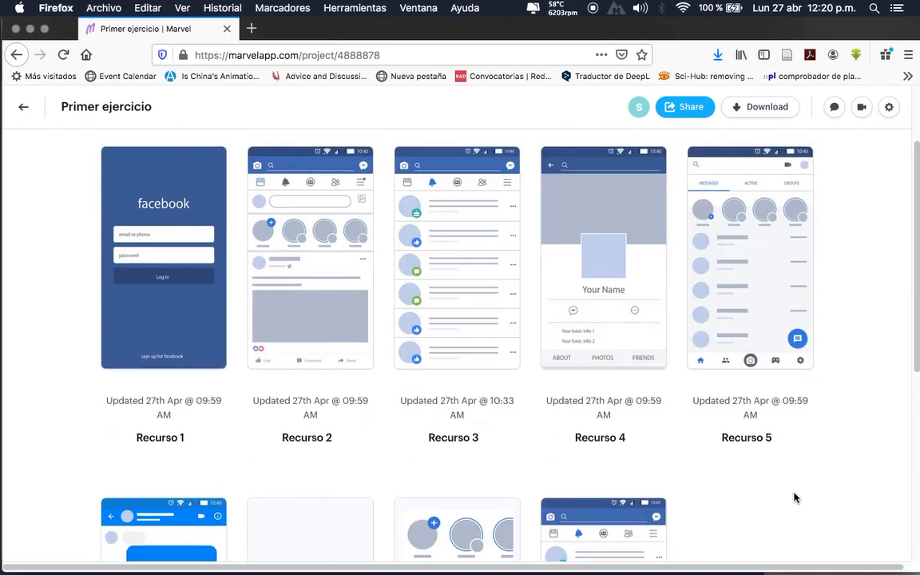
pyautogui.scroll(-5, 795, 497)
pyautogui.scroll(3, 795, 497)
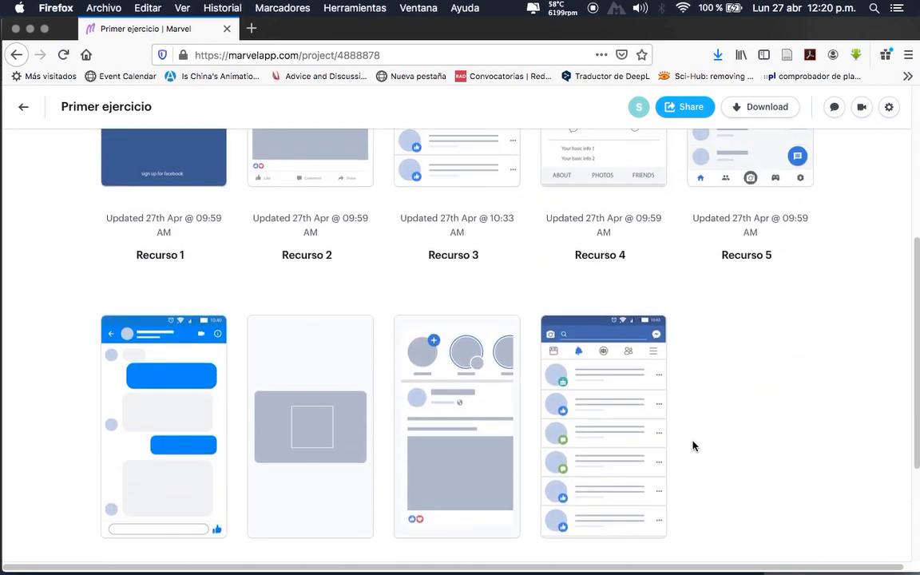
# - Change the destination of the groups icon's hotspot in Recurso 9's fixed footer to Recurso 2
pyautogui.click(618, 469)
pyautogui.scroll(-5, 446, 444)
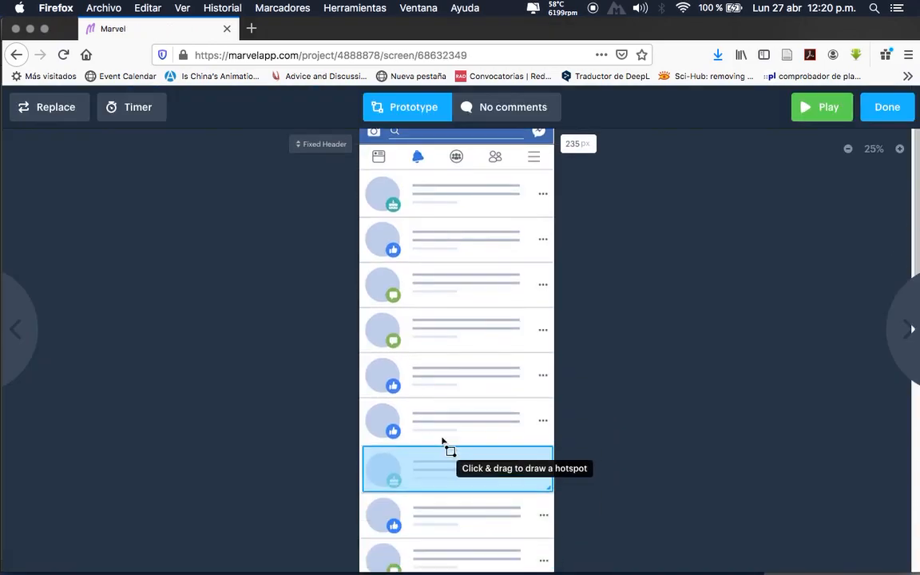
pyautogui.scroll(-2, 445, 443)
pyautogui.click(457, 263)
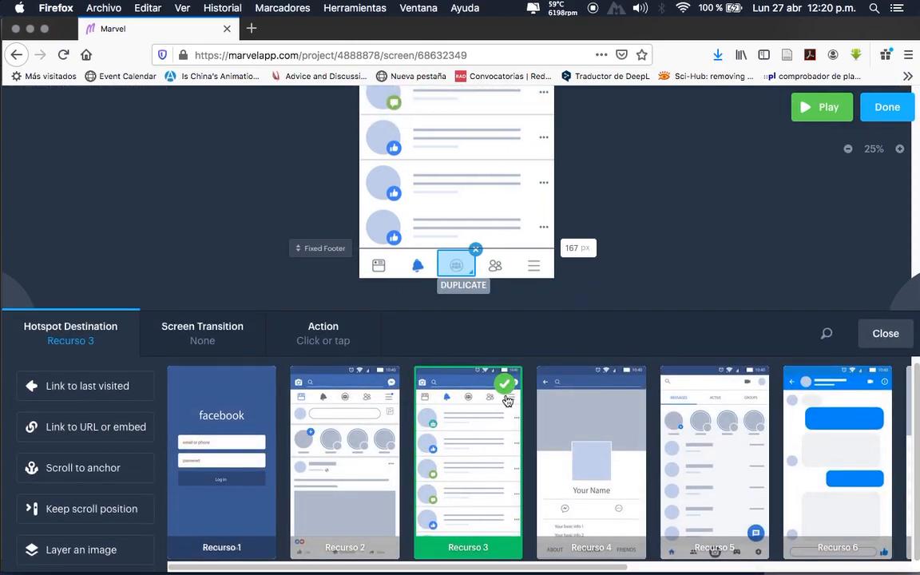
pyautogui.click(320, 397)
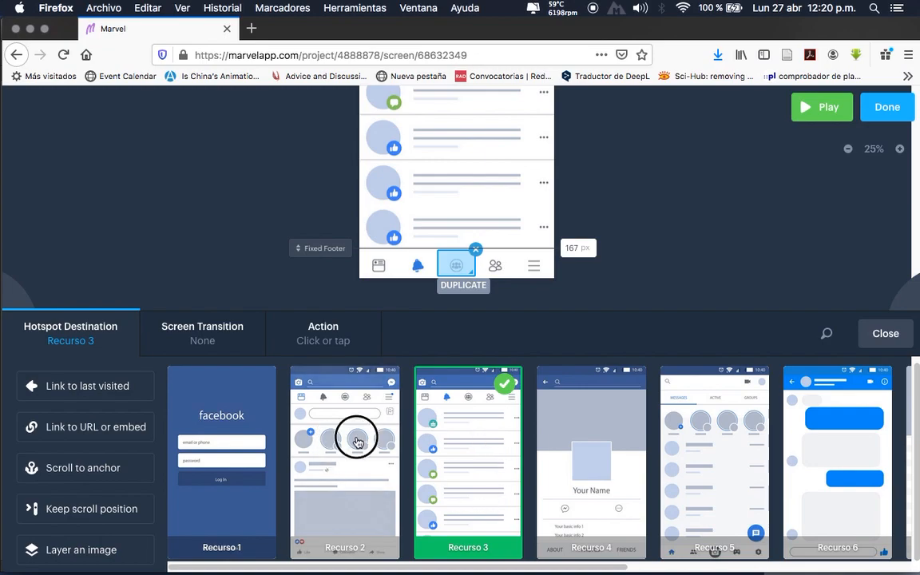
# - Play the prototype from Recurso 9, follow the notification row's hotspot, and go back through the screens to Recurso 1
pyautogui.click(821, 118)
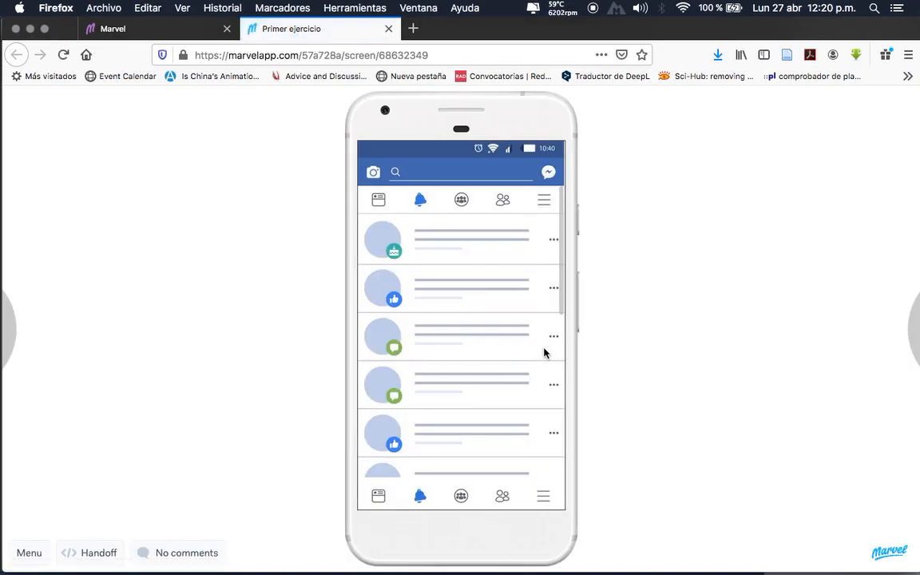
pyautogui.scroll(-3, 462, 366)
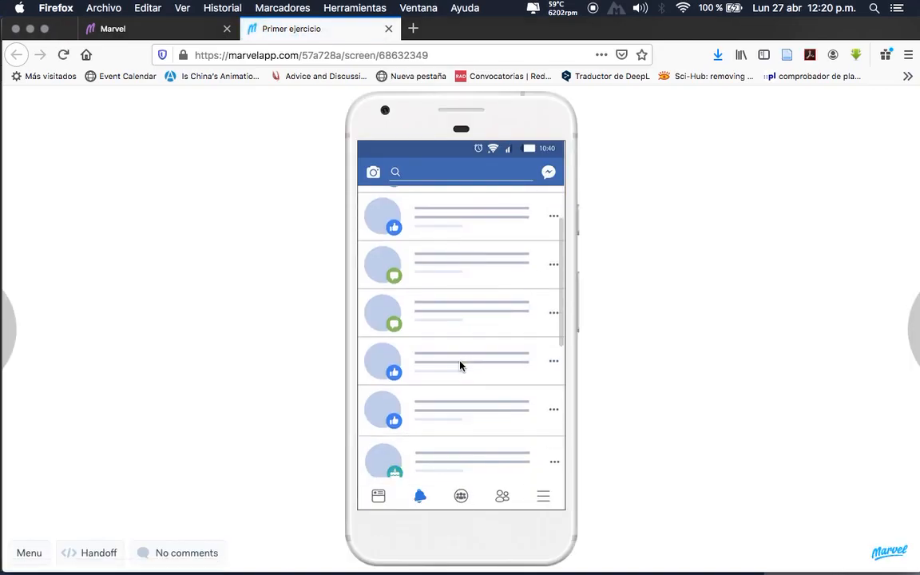
pyautogui.scroll(2, 460, 359)
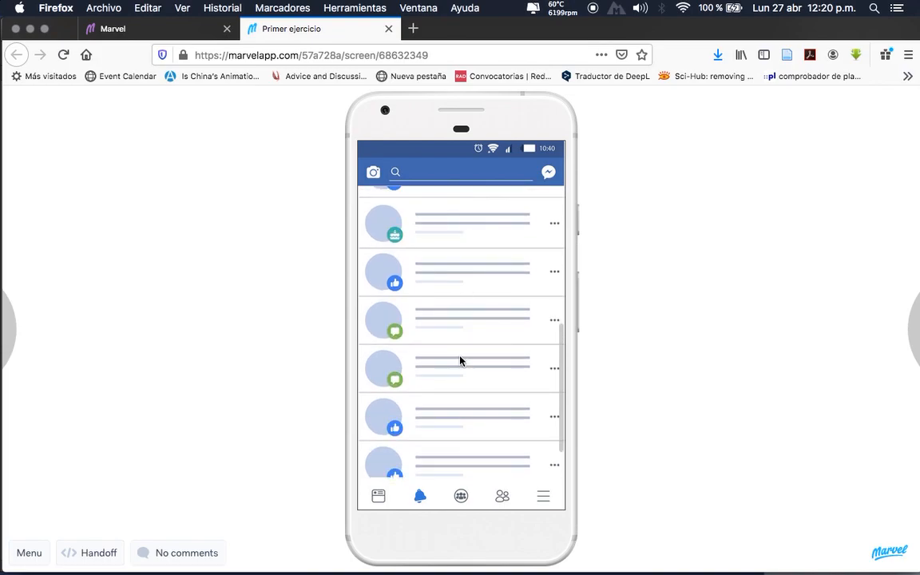
pyautogui.click(419, 334)
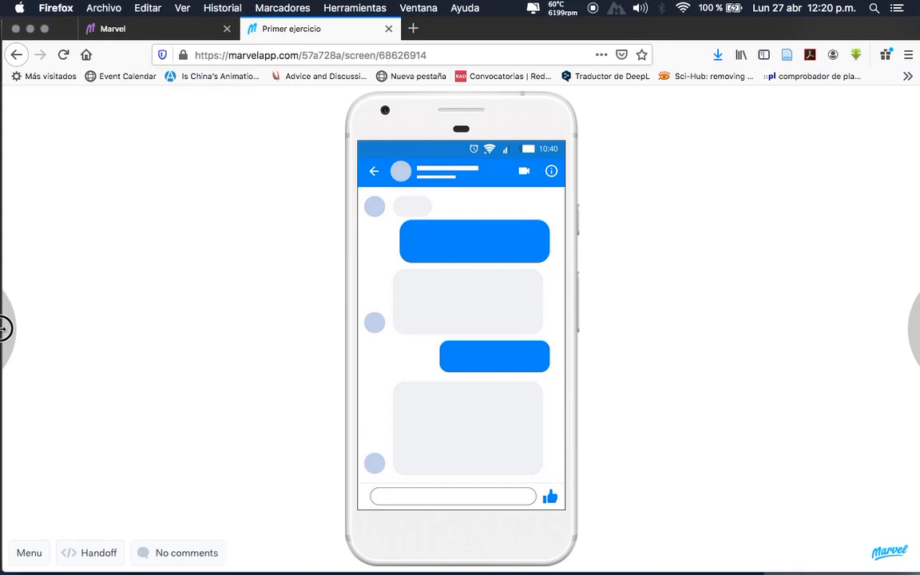
pyautogui.click(16, 329)
pyautogui.click(23, 329)
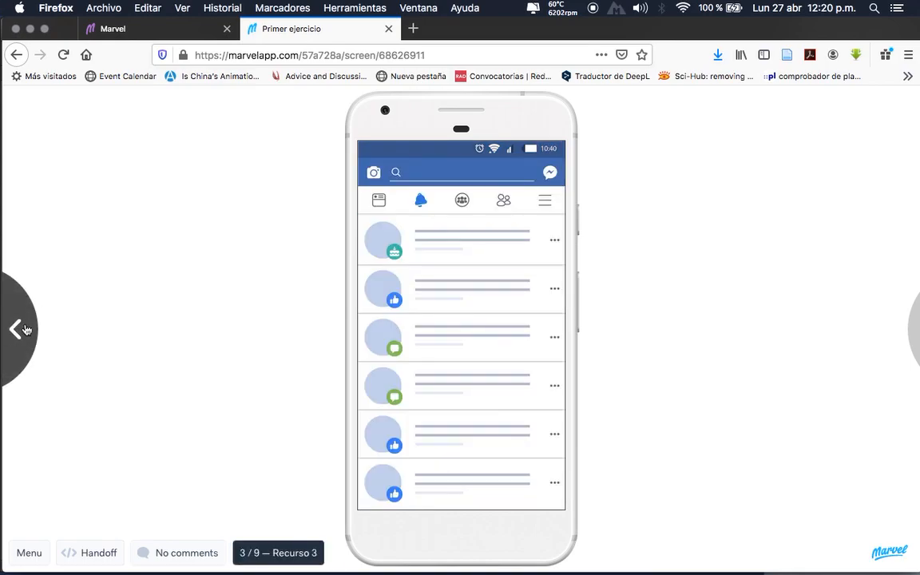
pyautogui.click(24, 329)
pyautogui.click(24, 329)
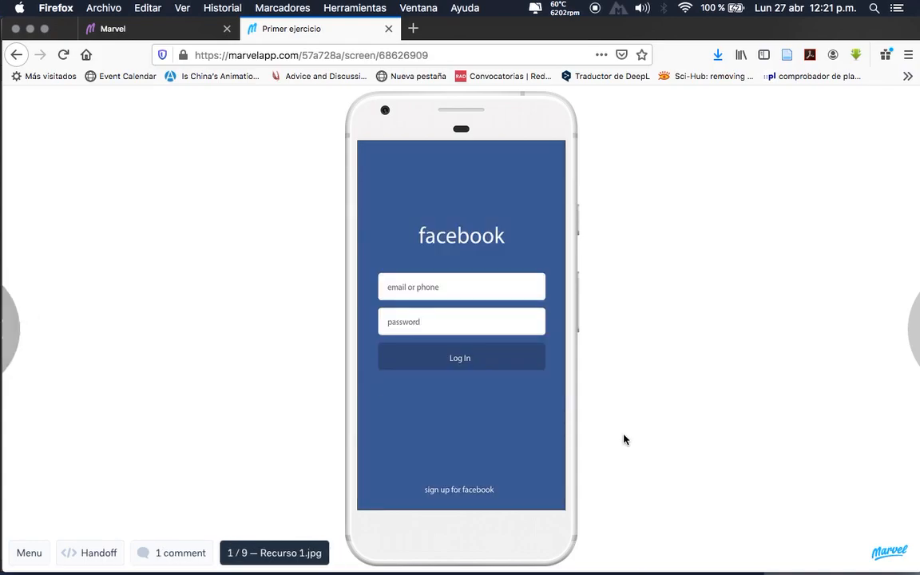
# - Log in from Recurso 1, follow FRIENDS and the message button, and test the groups icon in Recurso 9's footer
pyautogui.click(499, 364)
pyautogui.click(530, 499)
pyautogui.click(538, 460)
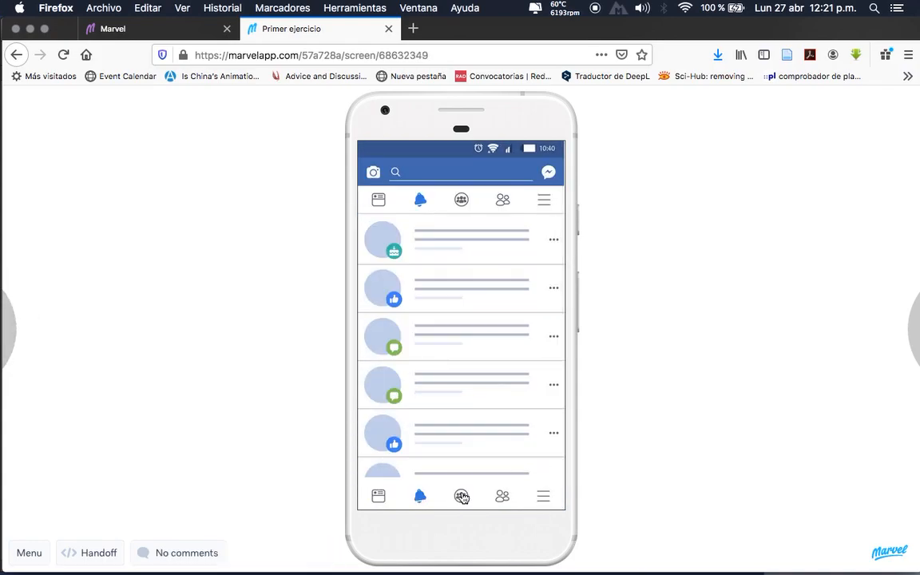
pyautogui.click(462, 497)
pyautogui.moveTo(411, 371); pyautogui.dragTo(408, 274)
pyautogui.moveTo(424, 432); pyautogui.dragTo(449, 312)
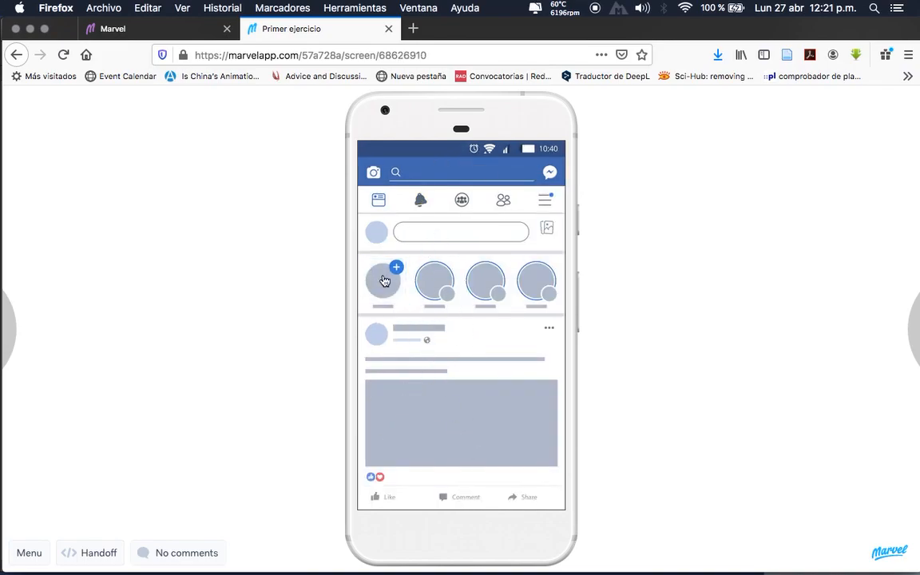
# - Test the first story circle's hotspot on Recurso 2 and close the preview
pyautogui.click(396, 295)
pyautogui.click(393, 179)
pyautogui.click(382, 269)
pyautogui.click(397, 173)
pyautogui.middleClick(351, 28)
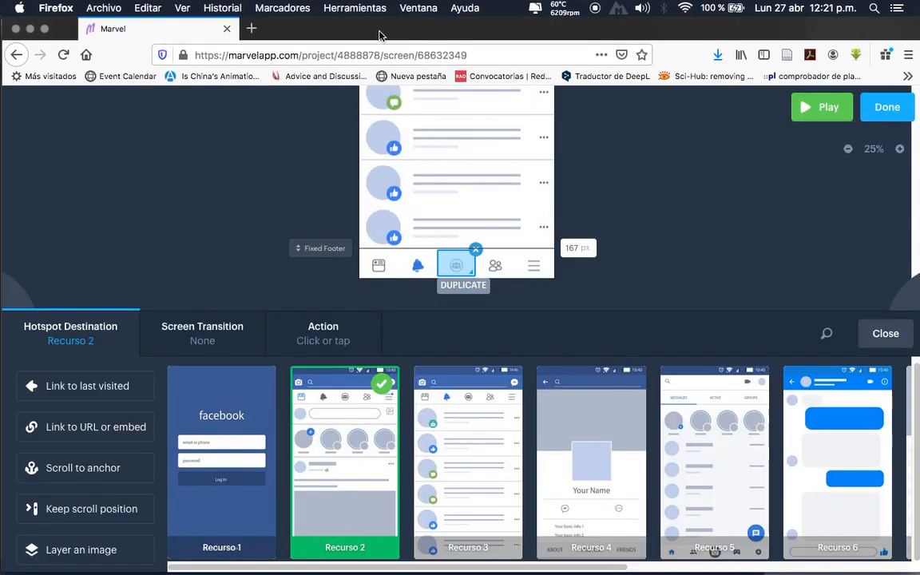
# - Finish editing Recurso 9, leave the Primer ejercicio project, and return to the projects list
pyautogui.scroll(8, 695, 262)
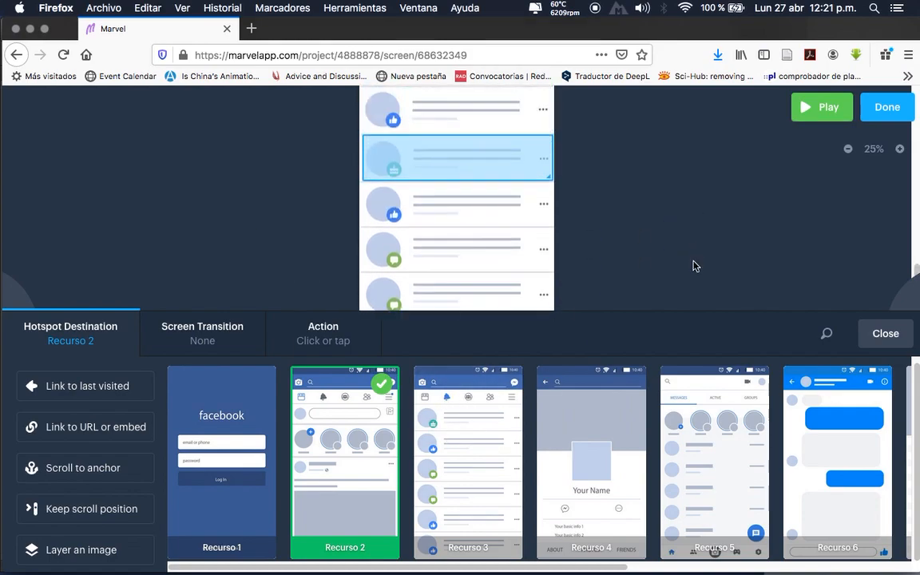
pyautogui.scroll(-3, 695, 265)
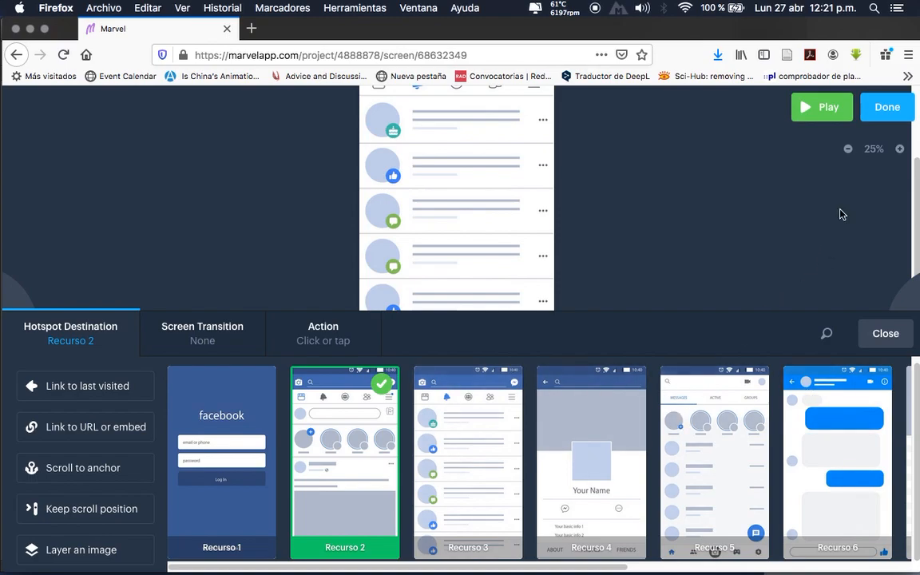
pyautogui.click(888, 107)
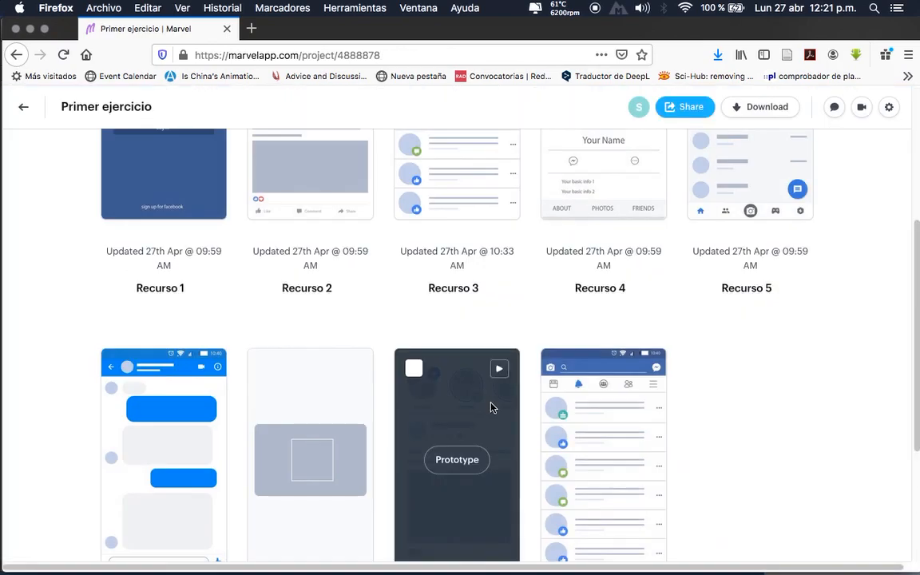
pyautogui.scroll(4, 775, 377)
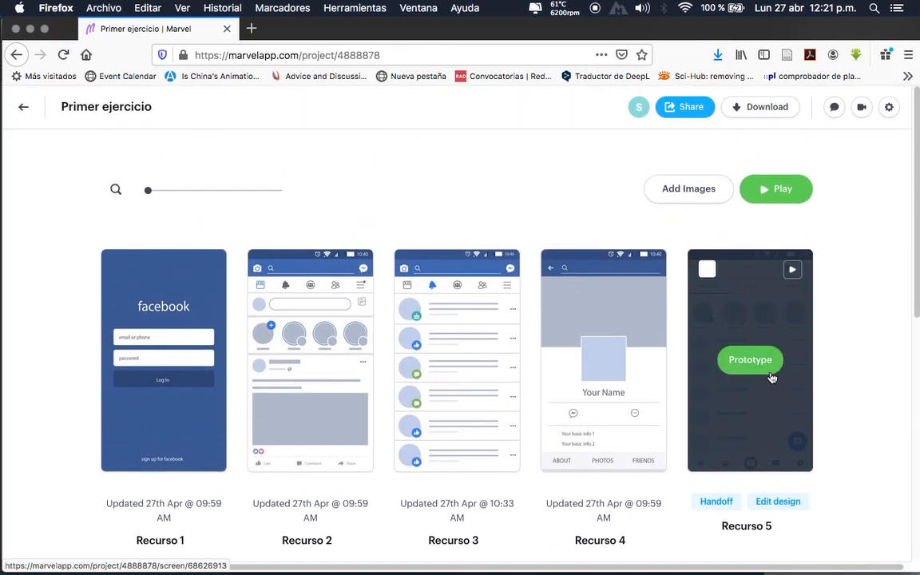
pyautogui.moveTo(148, 190); pyautogui.dragTo(46, 189)
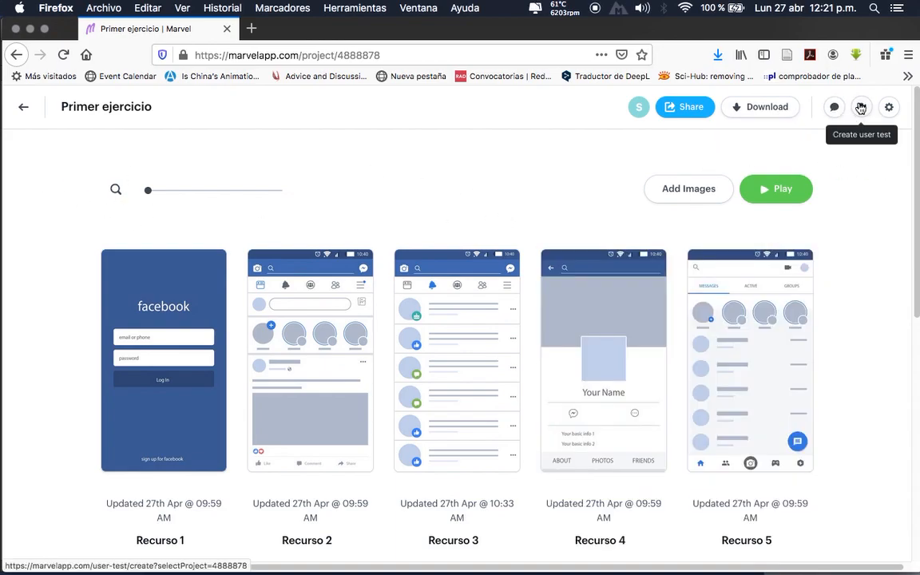
pyautogui.click(23, 108)
pyautogui.moveTo(298, 498)
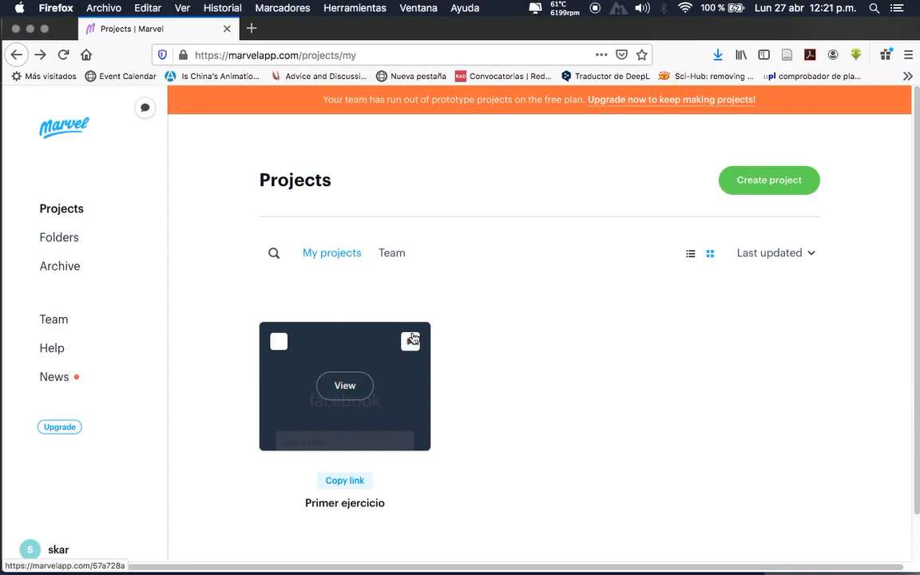
# - Show the selection options for the Primer ejercicio project, look over the Archive and Folders sections, and return to Projects
pyautogui.click(278, 343)
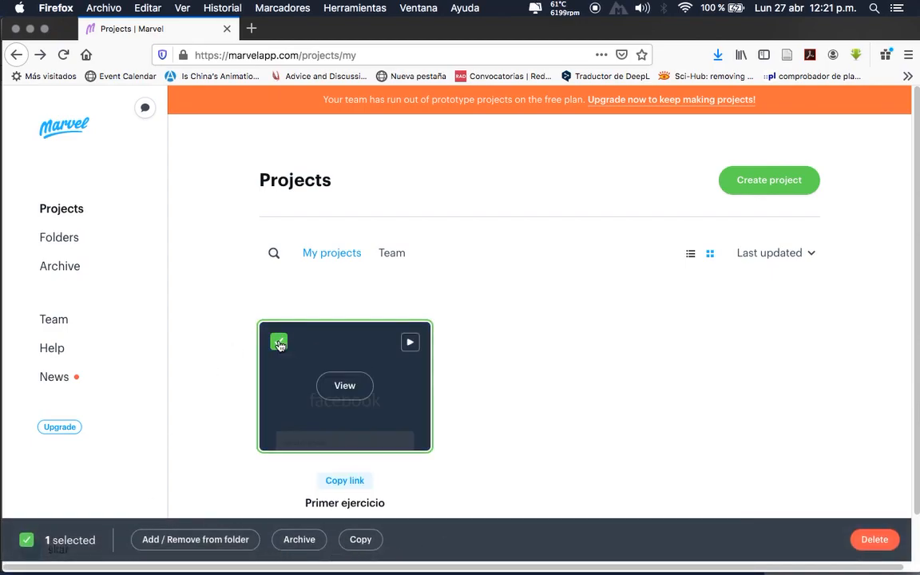
pyautogui.click(279, 344)
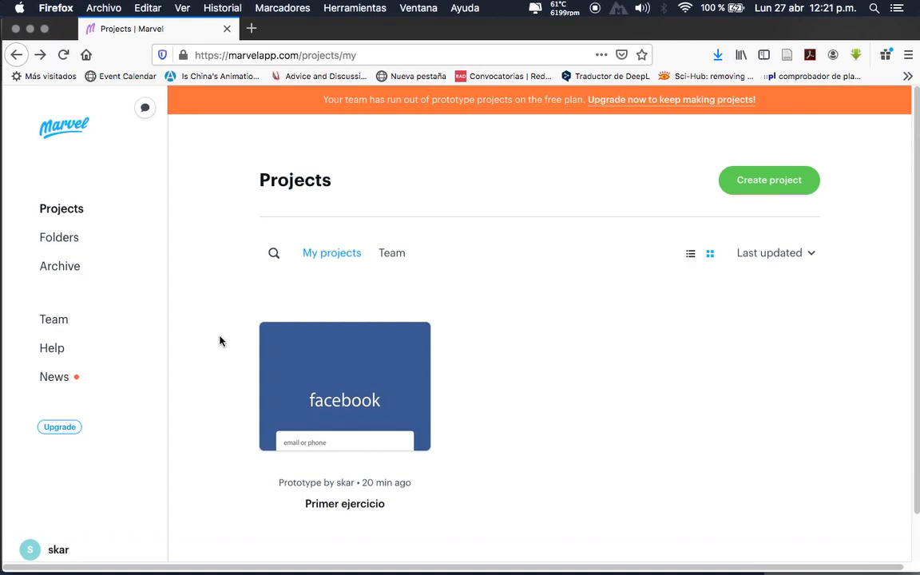
pyautogui.click(71, 268)
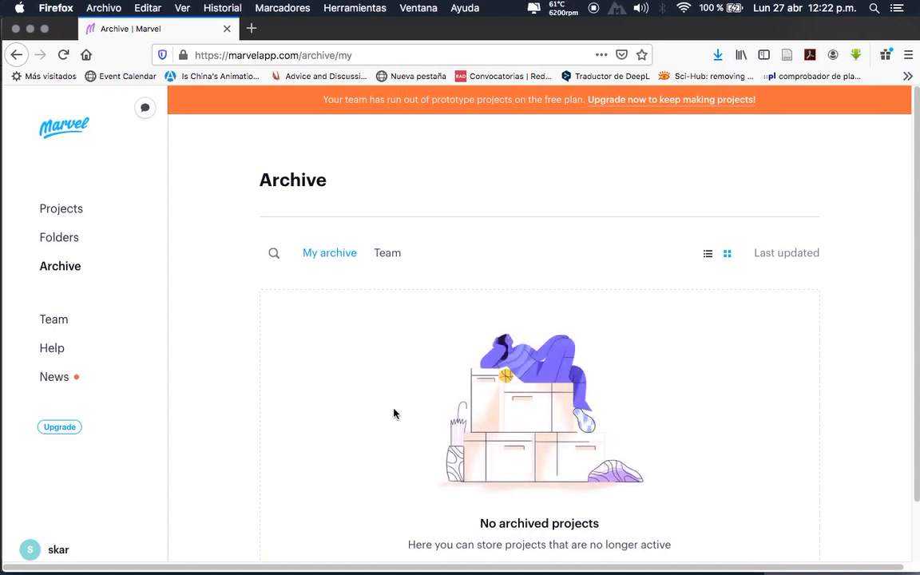
pyautogui.click(58, 242)
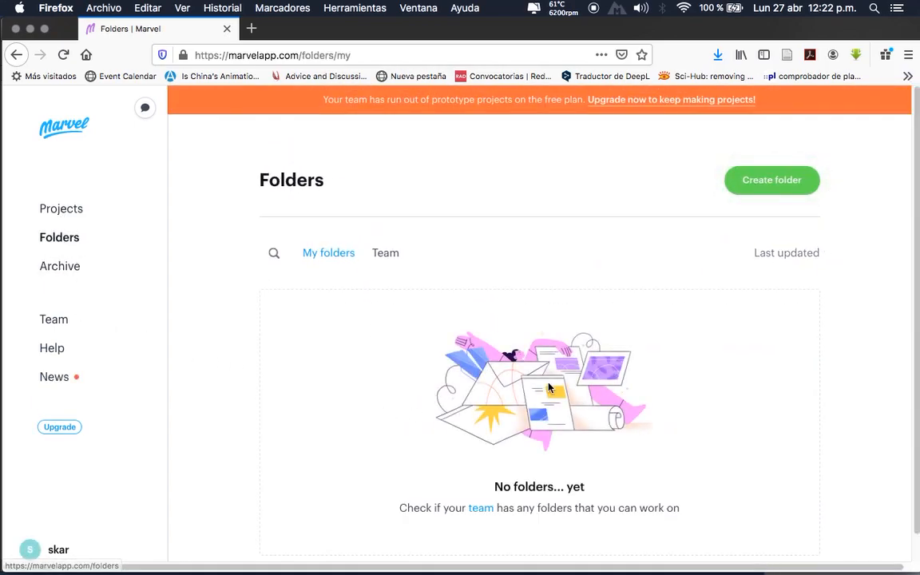
pyautogui.scroll(-1, 399, 347)
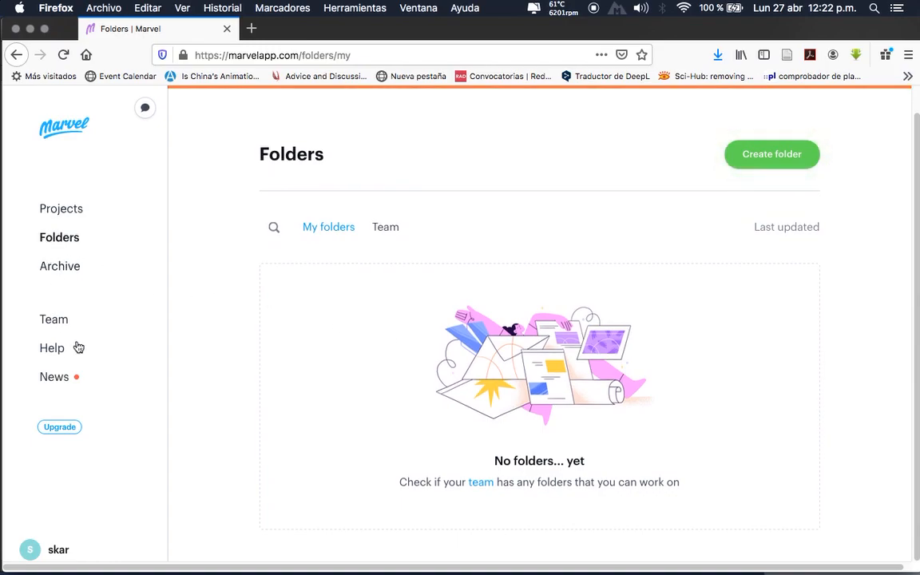
pyautogui.click(64, 213)
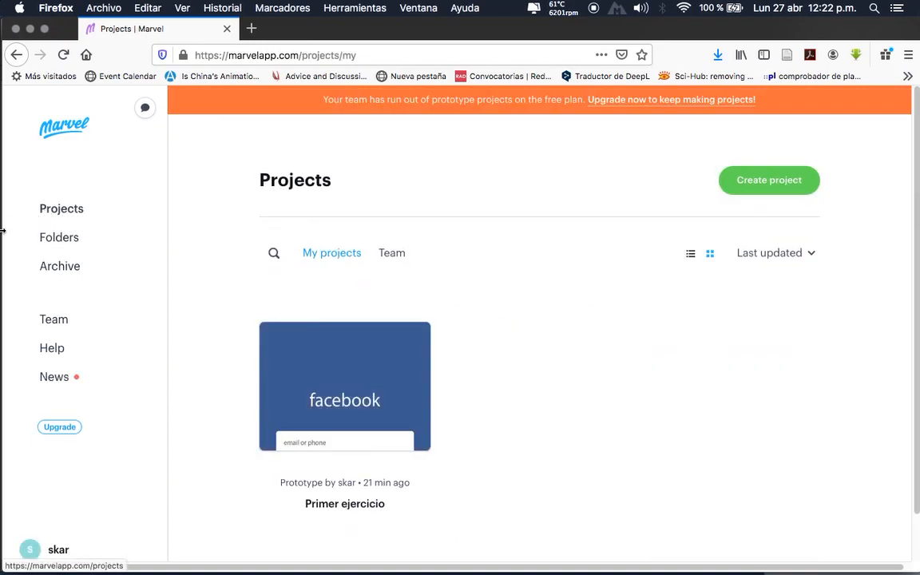
# - Open Primer ejercicio, inspect Recurso 7 in the prototype editor at 45% zoom, and return to the screens overview
pyautogui.click(348, 390)
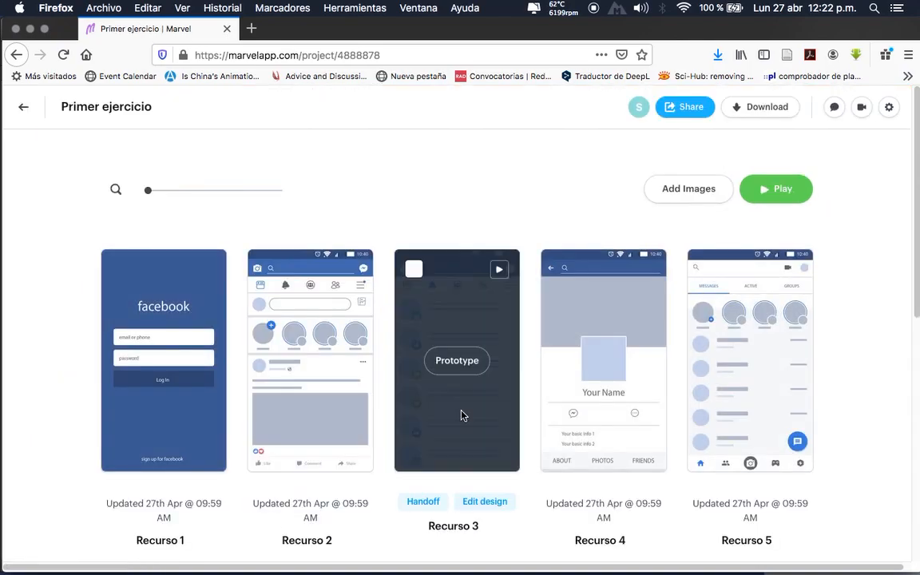
pyautogui.scroll(-3, 565, 411)
pyautogui.scroll(-3, 569, 411)
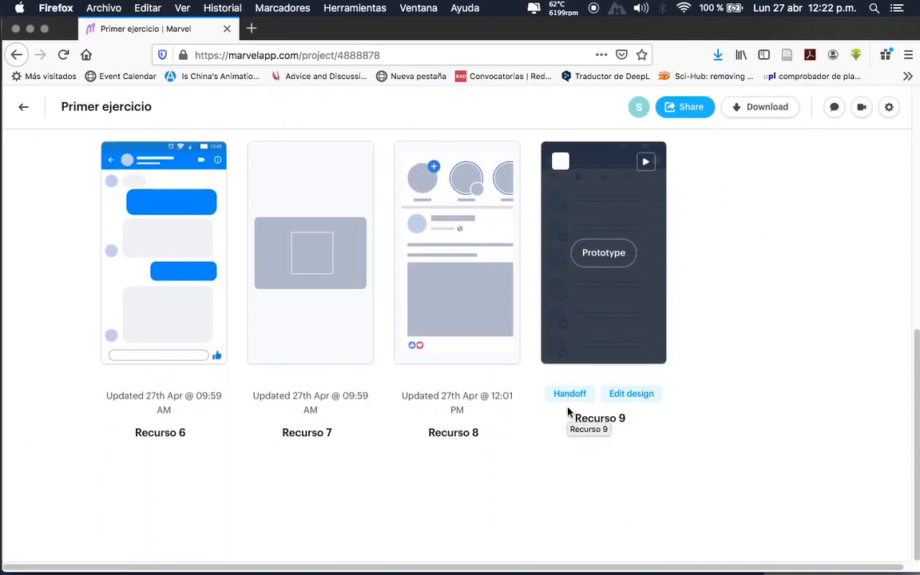
pyautogui.click(305, 260)
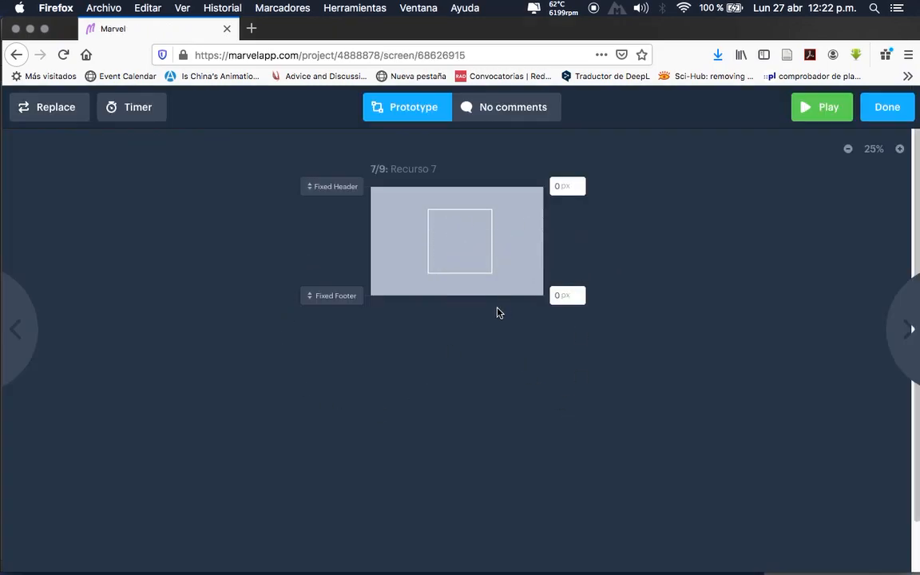
pyautogui.click(901, 150)
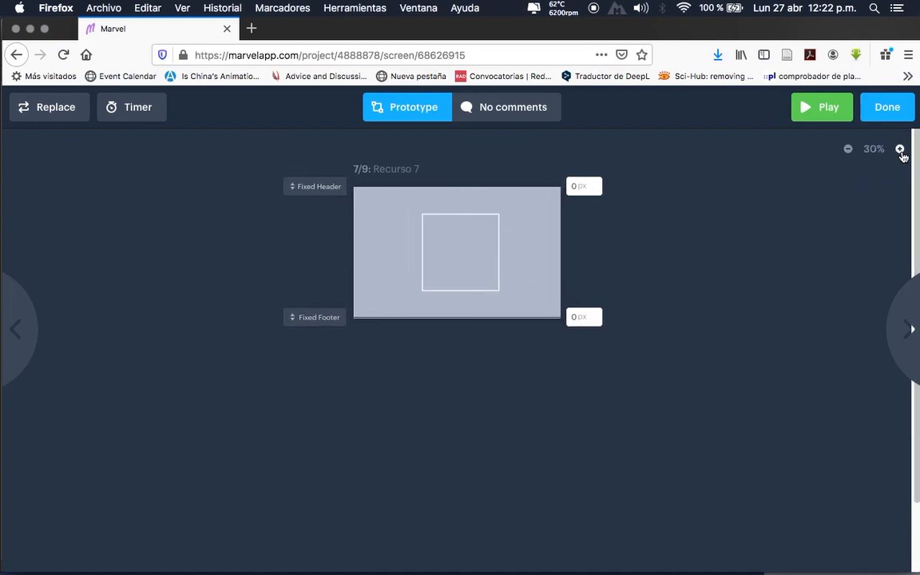
pyautogui.click(900, 149)
pyautogui.click(900, 149)
pyautogui.click(900, 149)
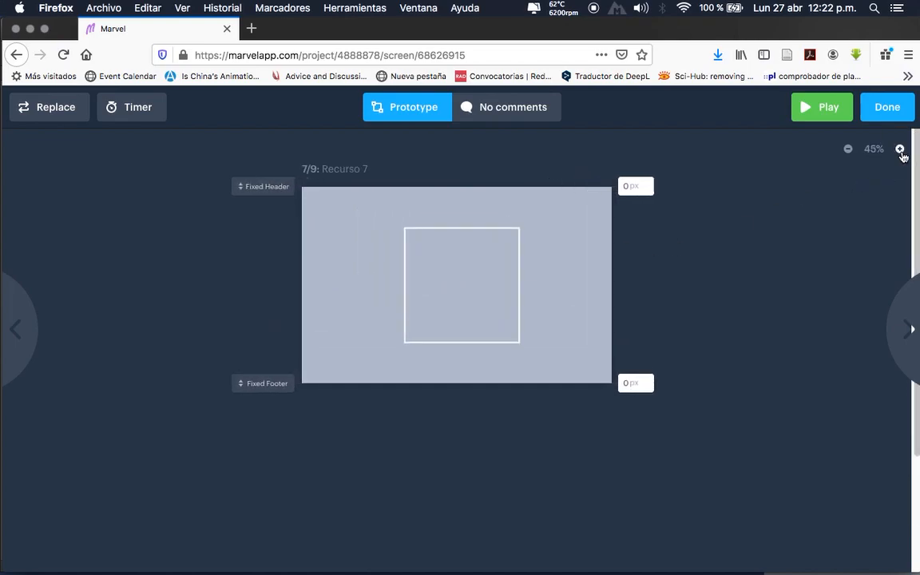
pyautogui.click(877, 112)
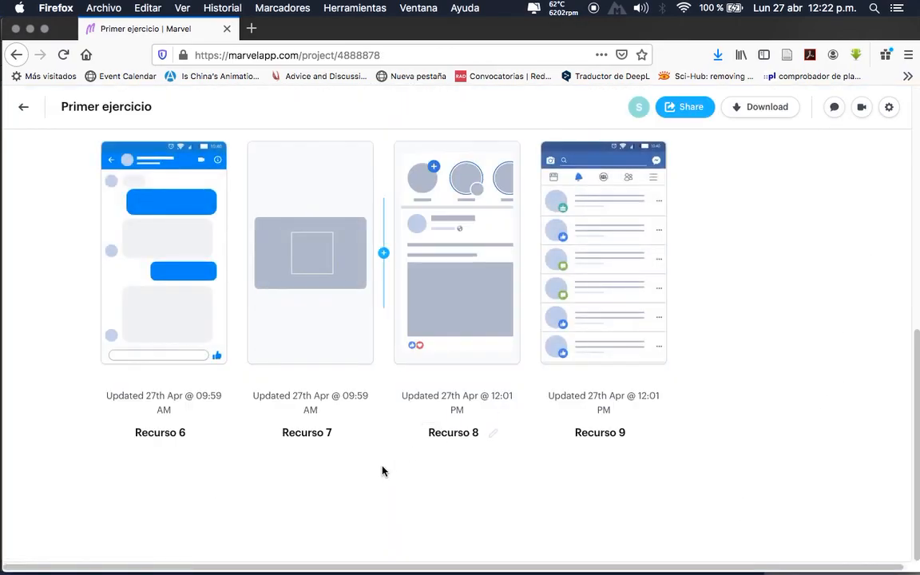
# - Play the prototype from Recurso 4, test the profile picture's hotspot, and return to the screens overview
pyautogui.scroll(6, 384, 470)
pyautogui.click(603, 366)
pyautogui.click(803, 109)
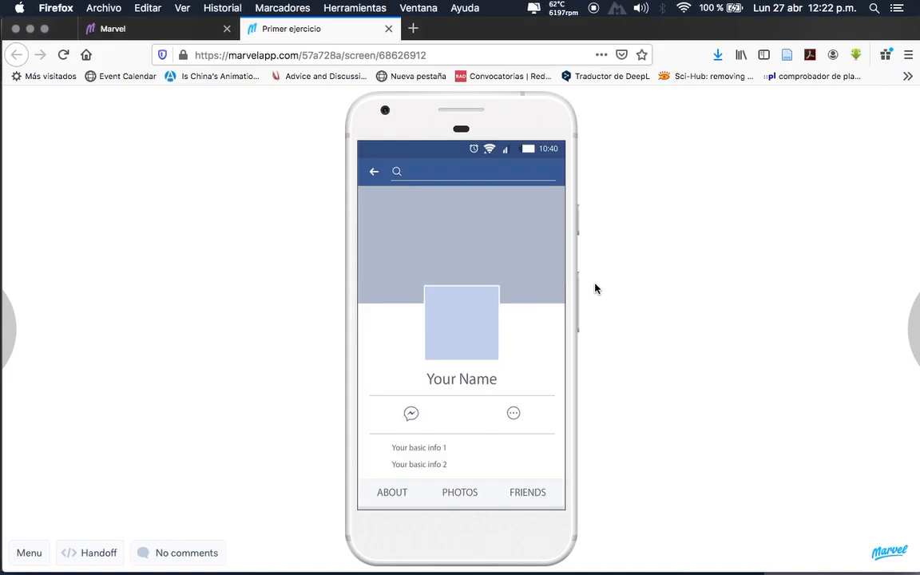
pyautogui.click(480, 342)
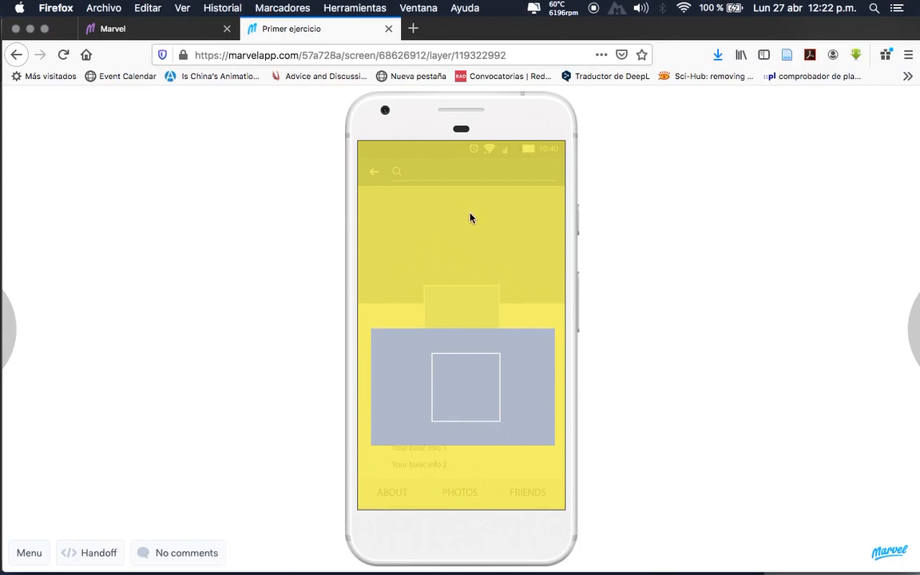
pyautogui.click(389, 30)
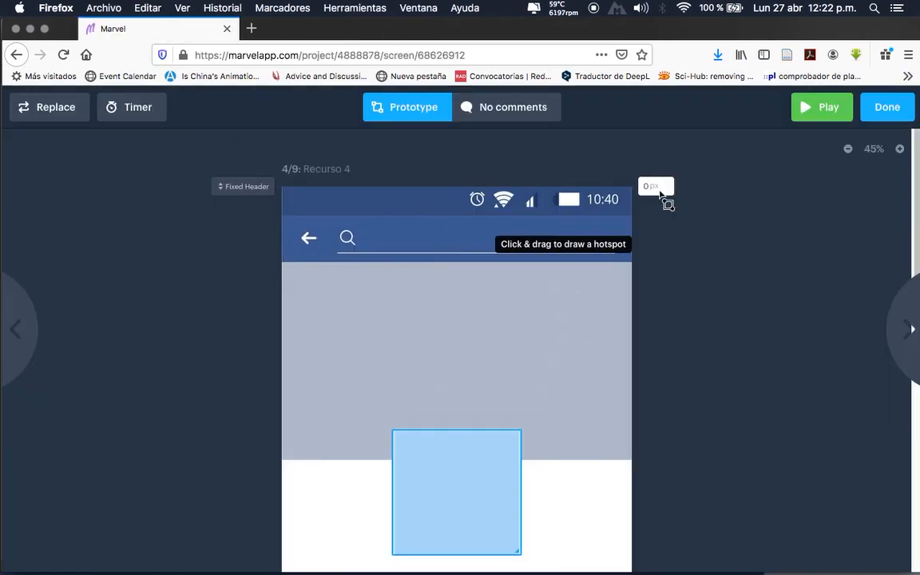
pyautogui.click(887, 107)
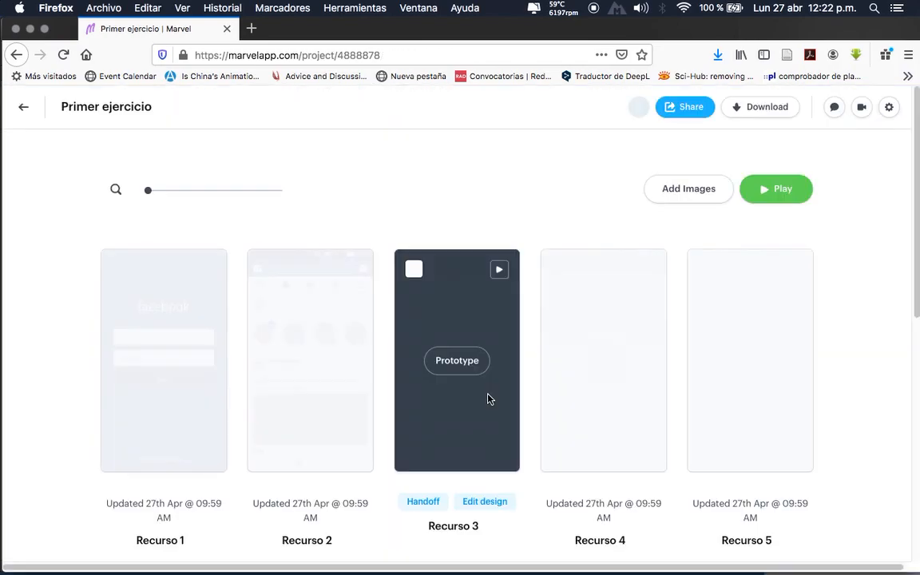
# - Check Recurso 7 in the prototype editor again and show the selection options for its thumbnail in the screens overview
pyautogui.scroll(-5, 488, 399)
pyautogui.scroll(-3, 491, 398)
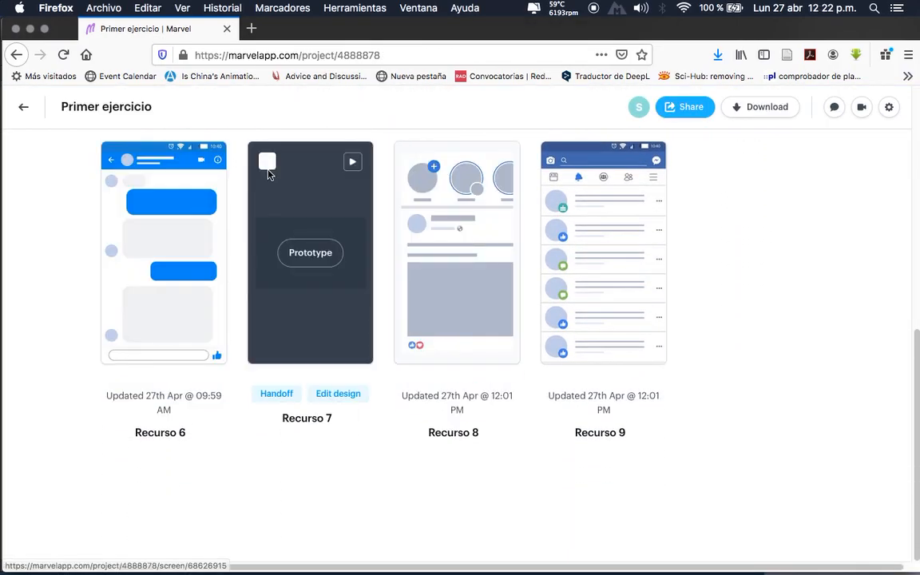
pyautogui.click(314, 260)
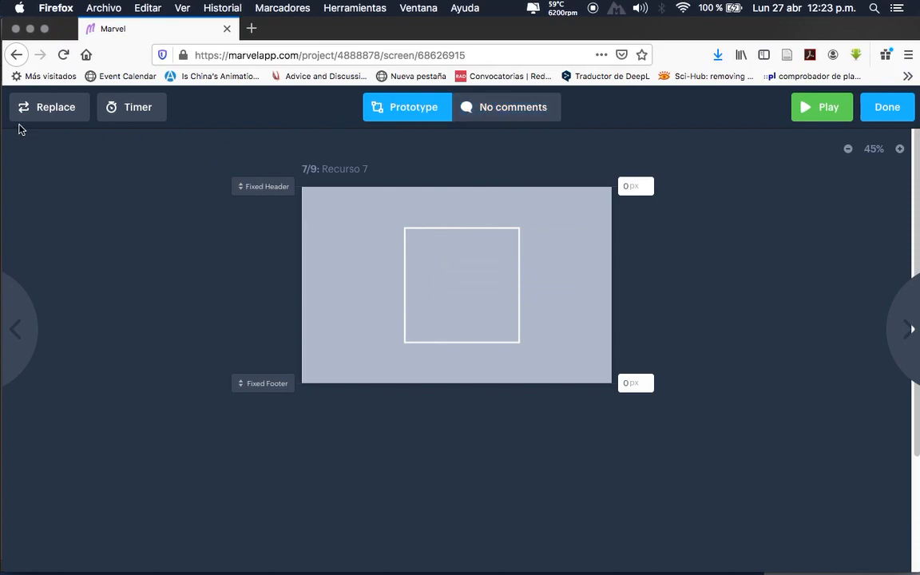
pyautogui.click(886, 109)
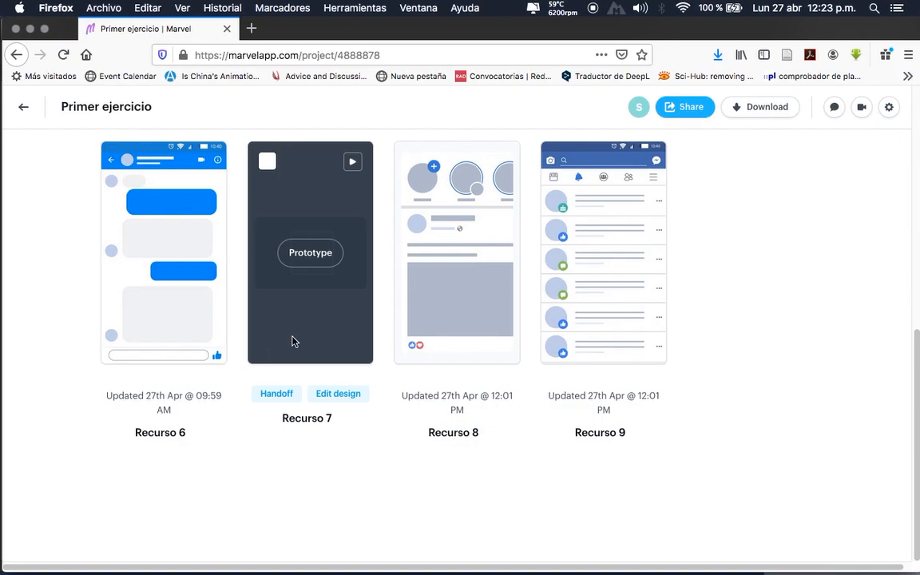
pyautogui.scroll(5, 291, 391)
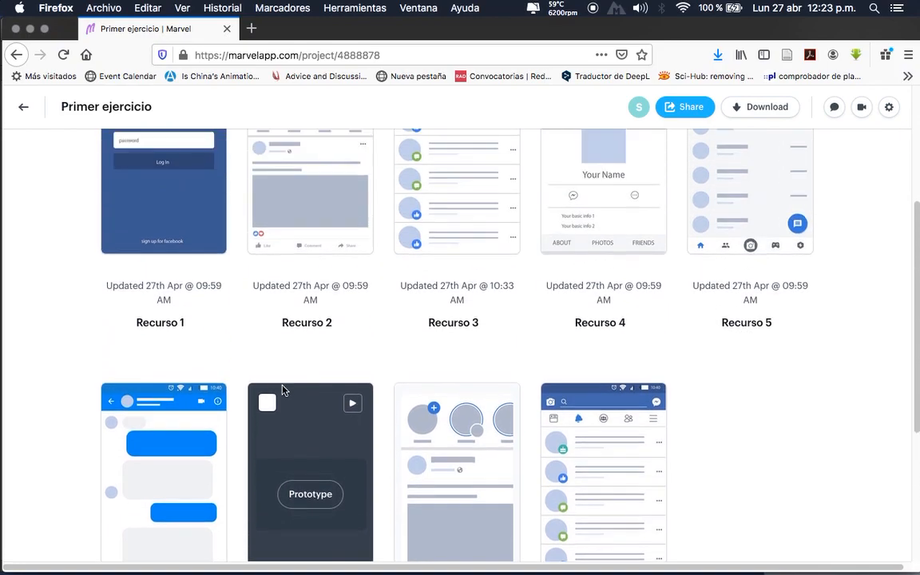
pyautogui.click(267, 405)
pyautogui.scroll(-5, 277, 381)
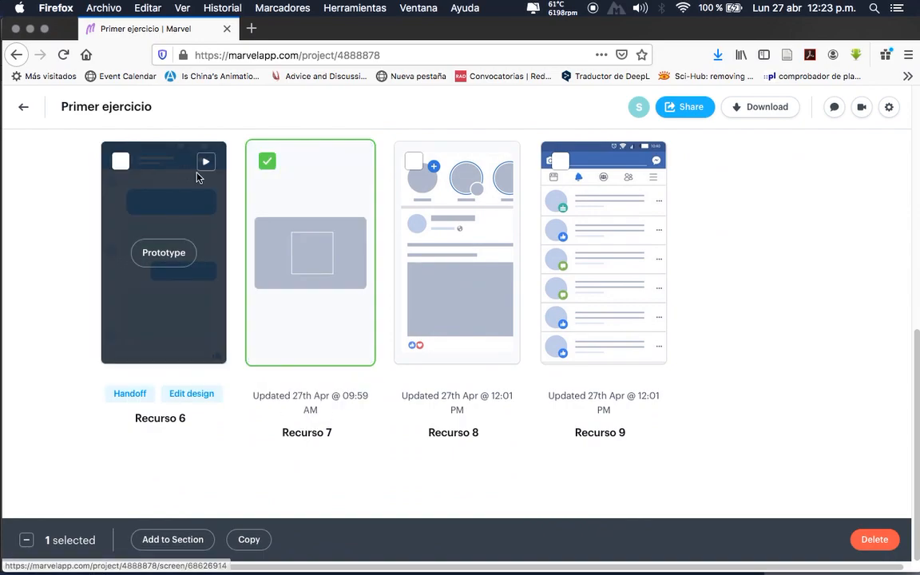
pyautogui.click(267, 161)
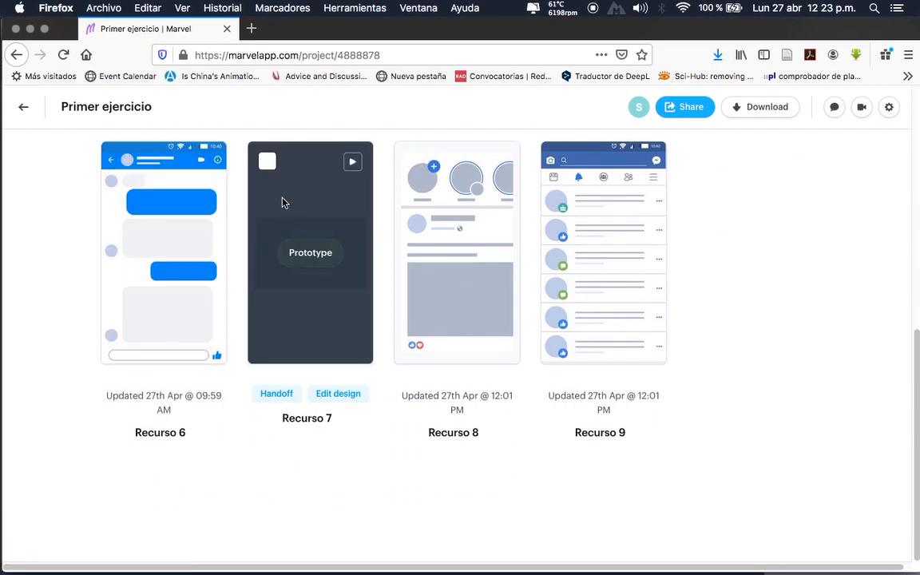
# - Open Recurso 7's design for editing and add the stock photo of a laptop on a round table
pyautogui.click(338, 395)
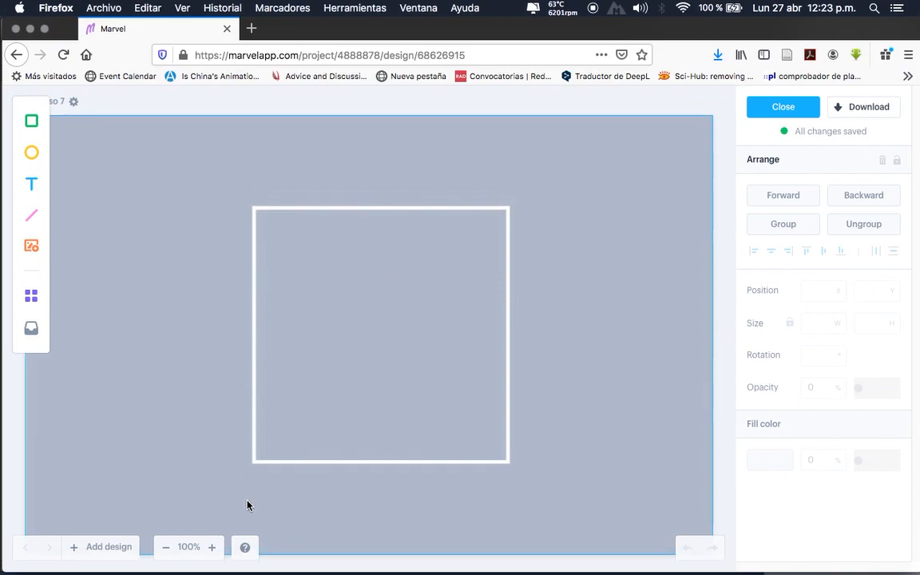
pyautogui.scroll(-2, 247, 503)
pyautogui.scroll(3, 595, 386)
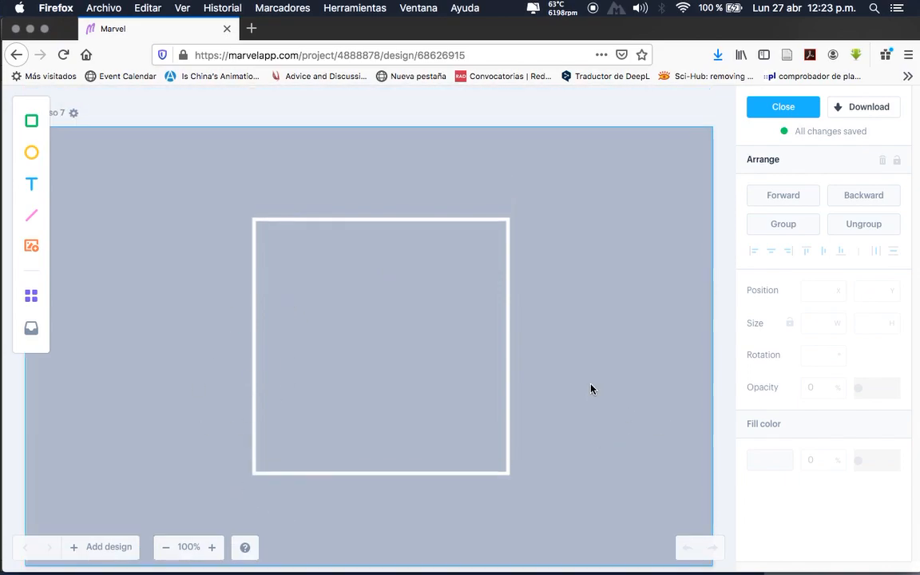
pyautogui.click(165, 548)
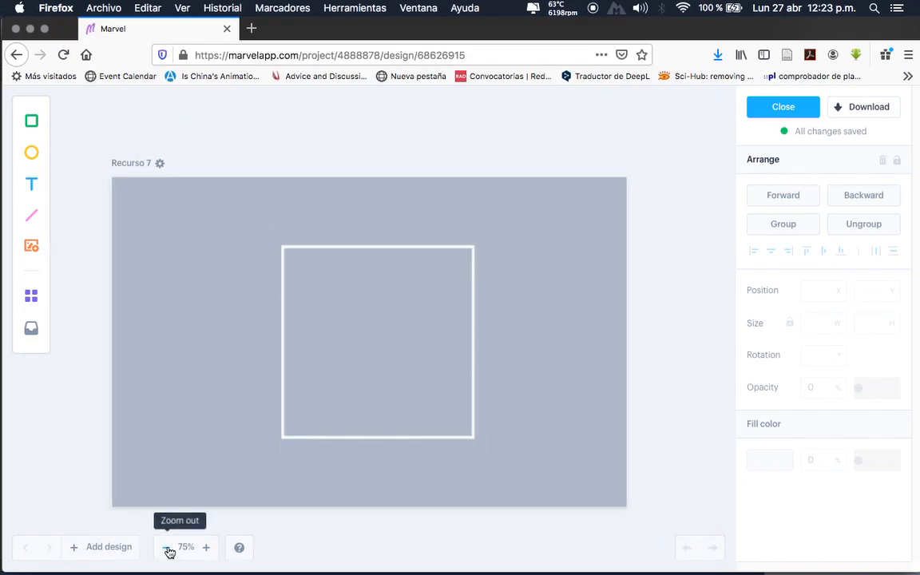
pyautogui.click(165, 548)
pyautogui.scroll(-3, 143, 419)
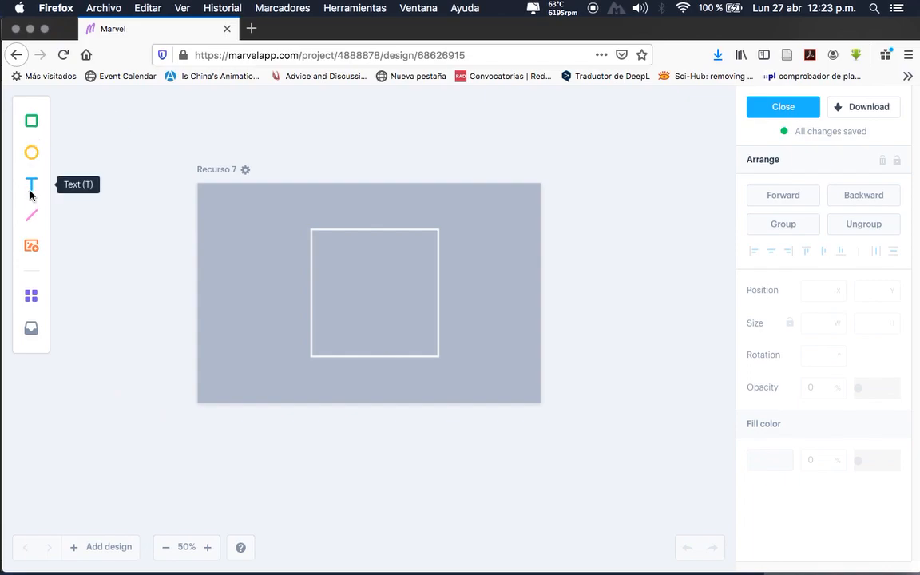
pyautogui.click(32, 250)
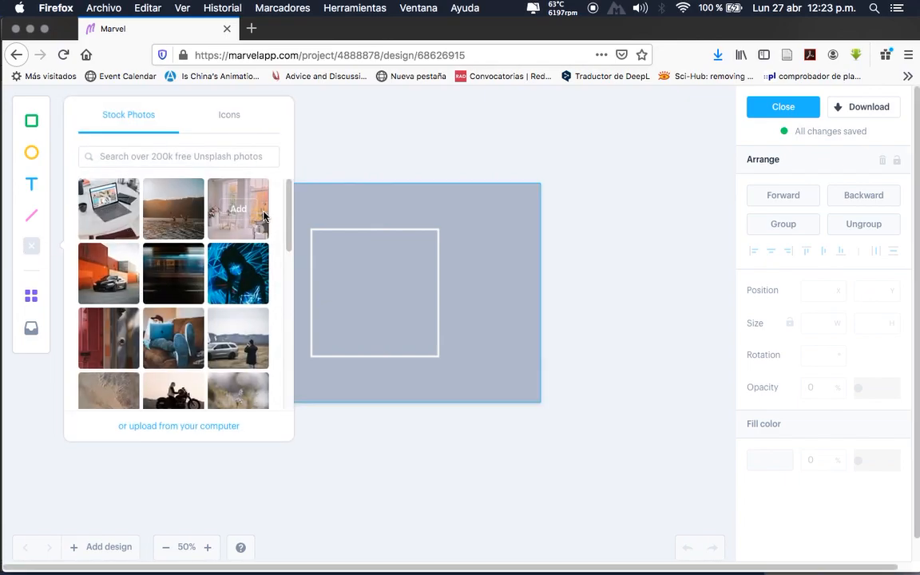
pyautogui.moveTo(288, 210)
pyautogui.mouseDown()
pyautogui.moveTo(284, 397)
pyautogui.moveTo(287, 191)
pyautogui.mouseUp()
pyautogui.click(110, 210)
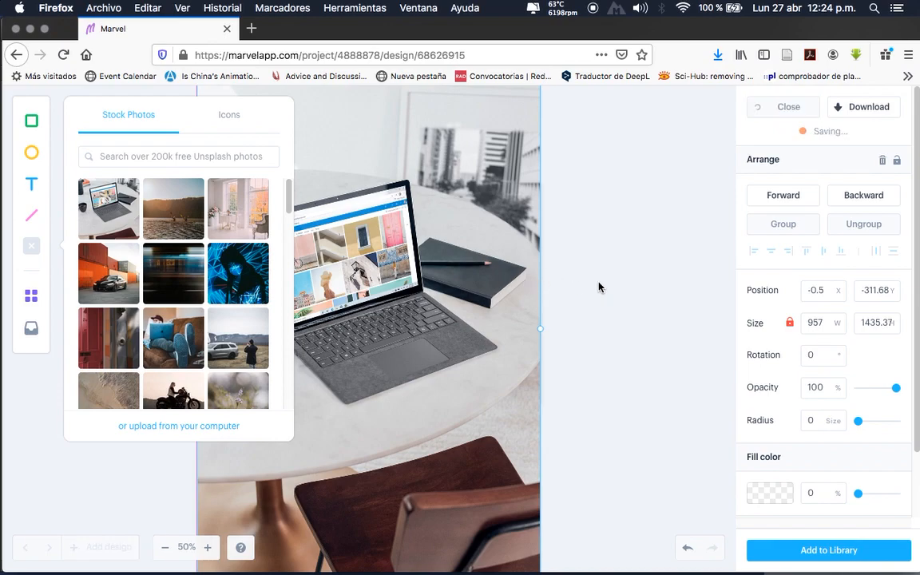
pyautogui.click(631, 198)
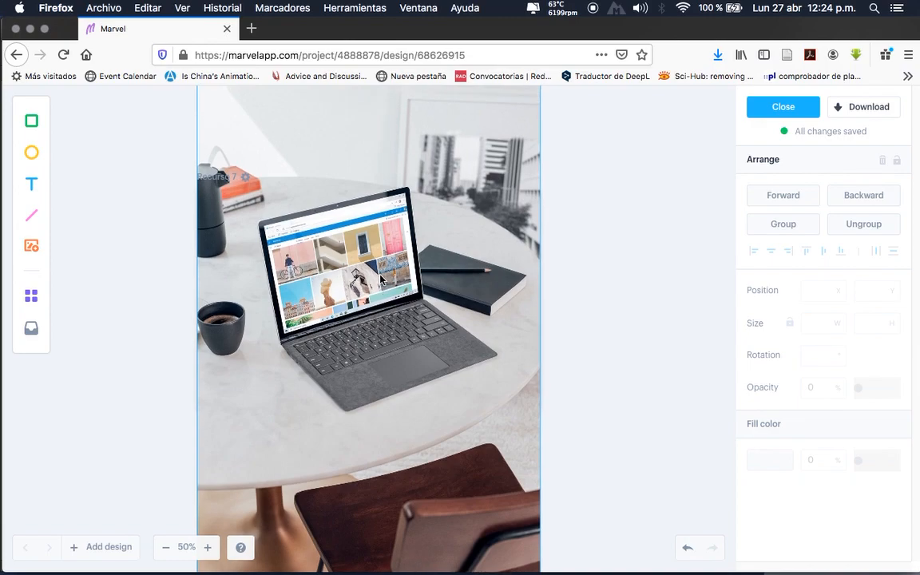
# - Move the laptop photo off the Recurso 7 artboard onto the empty canvas beside it
pyautogui.click(168, 551)
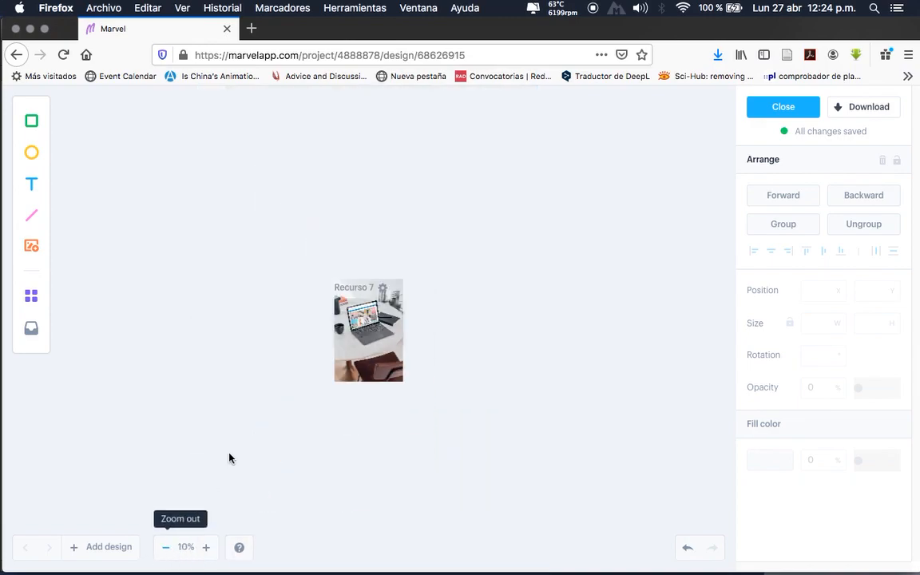
pyautogui.click(368, 334)
pyautogui.moveTo(384, 351); pyautogui.dragTo(510, 292)
pyautogui.moveTo(445, 334); pyautogui.dragTo(469, 260)
pyautogui.press('BackSpace')
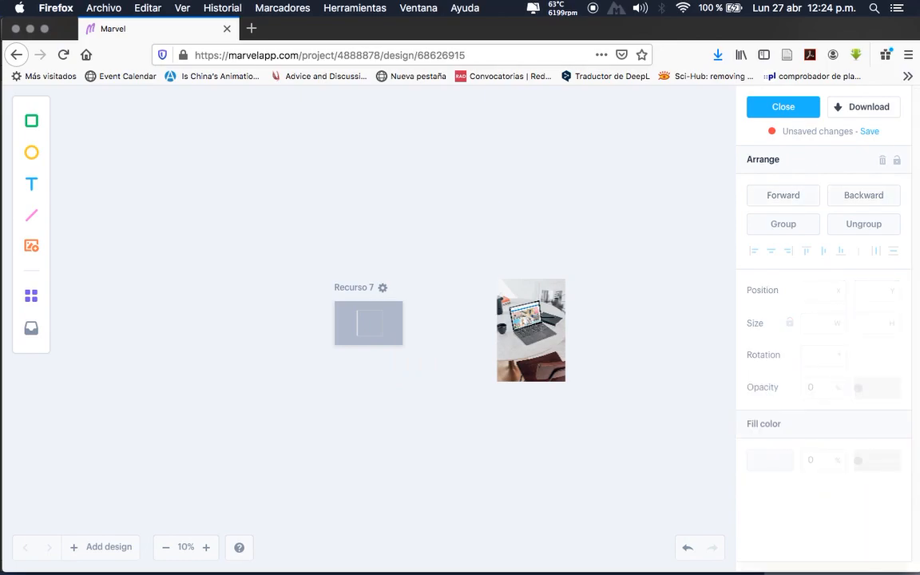
# - Shrink the laptop photo to about 317 by 475 and place it over Recurso 7's white square at X 338, Y 69
pyautogui.click(546, 328)
pyautogui.moveTo(565, 277); pyautogui.dragTo(569, 350)
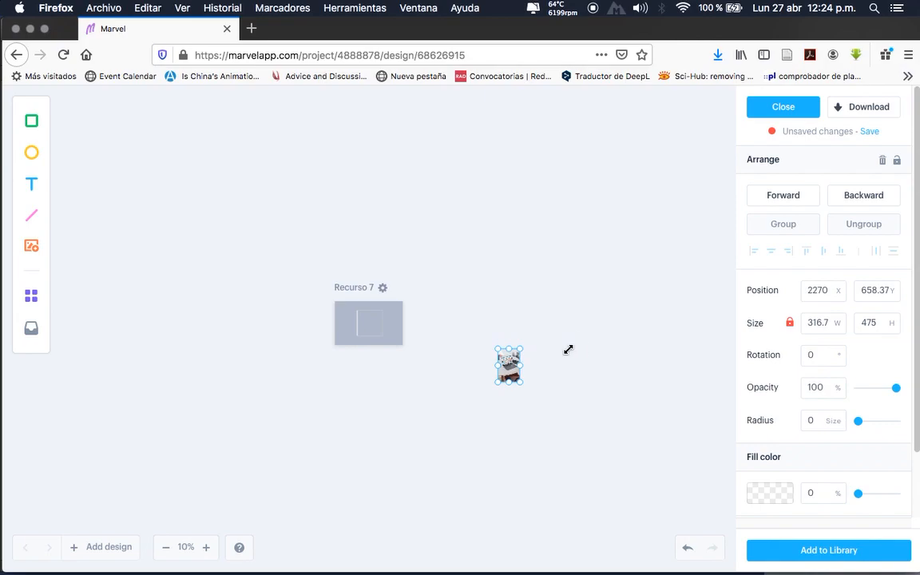
pyautogui.moveTo(505, 370); pyautogui.dragTo(370, 331)
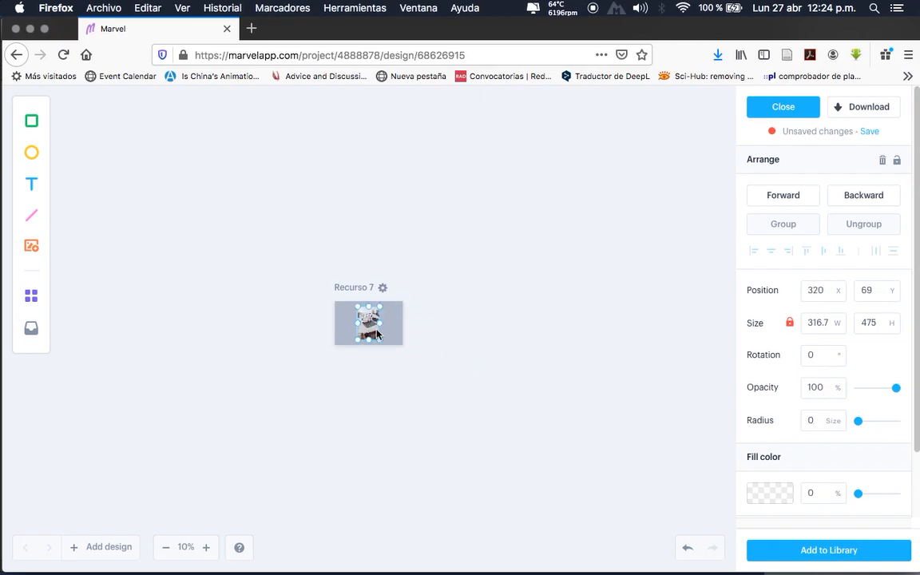
pyautogui.click(206, 550)
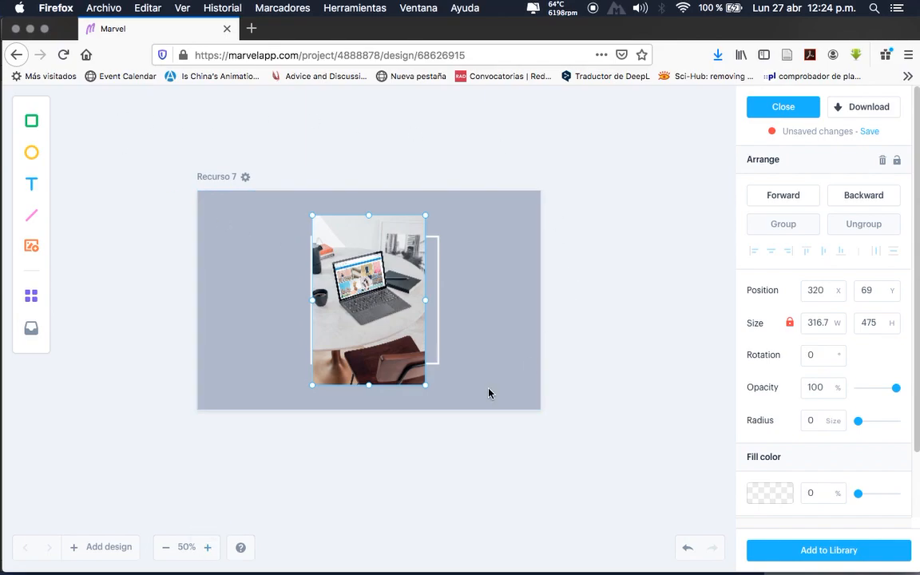
pyautogui.moveTo(382, 324)
pyautogui.mouseDown()
pyautogui.moveTo(416, 345)
pyautogui.moveTo(394, 338)
pyautogui.moveTo(393, 323)
pyautogui.moveTo(389, 343)
pyautogui.moveTo(390, 326)
pyautogui.mouseUp()
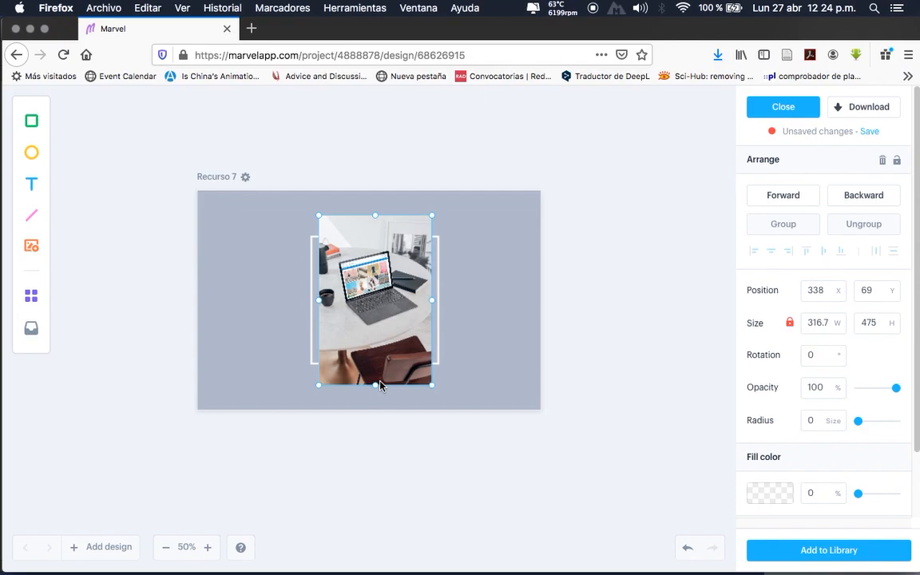
# - Add the boxed X icon to Recurso 7 and place it in the artboard's upper-right corner
pyautogui.click(30, 254)
pyautogui.click(227, 116)
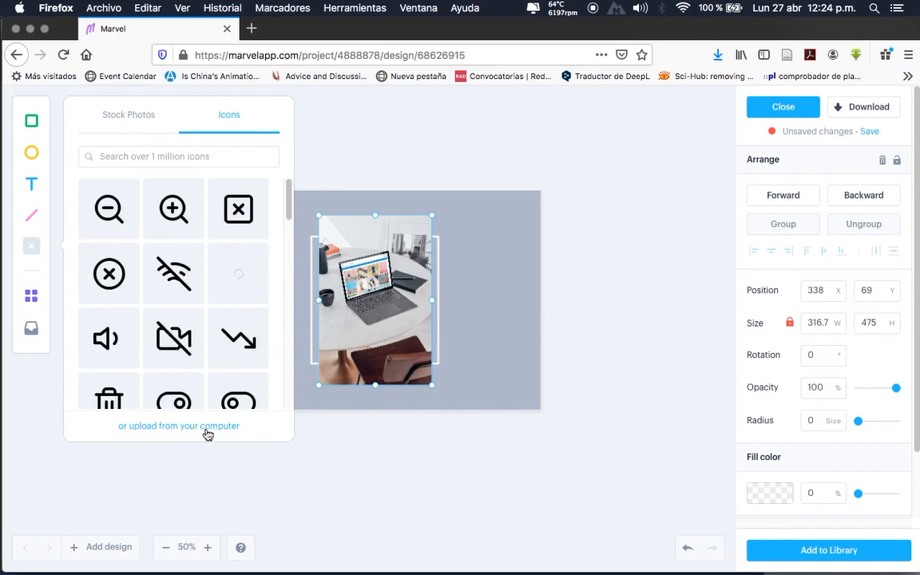
pyautogui.moveTo(256, 206)
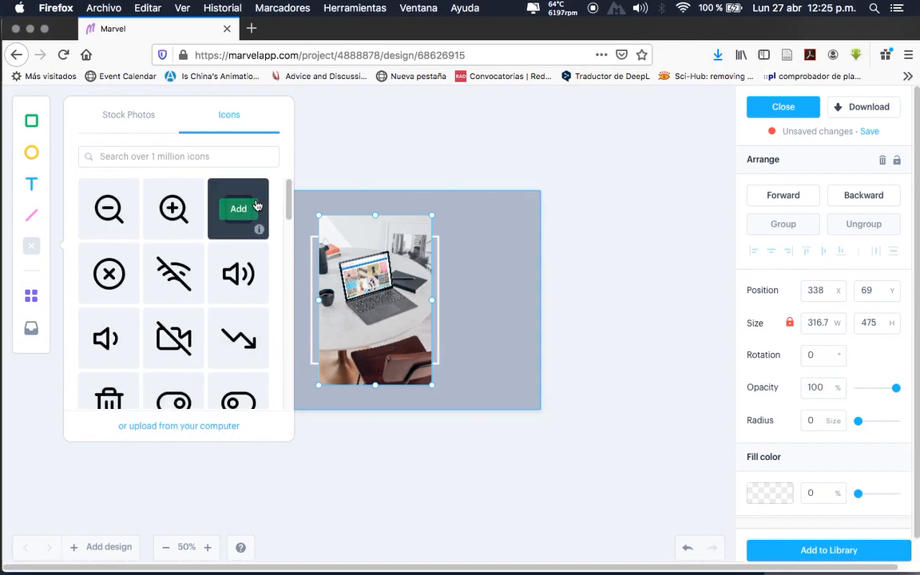
pyautogui.click(239, 210)
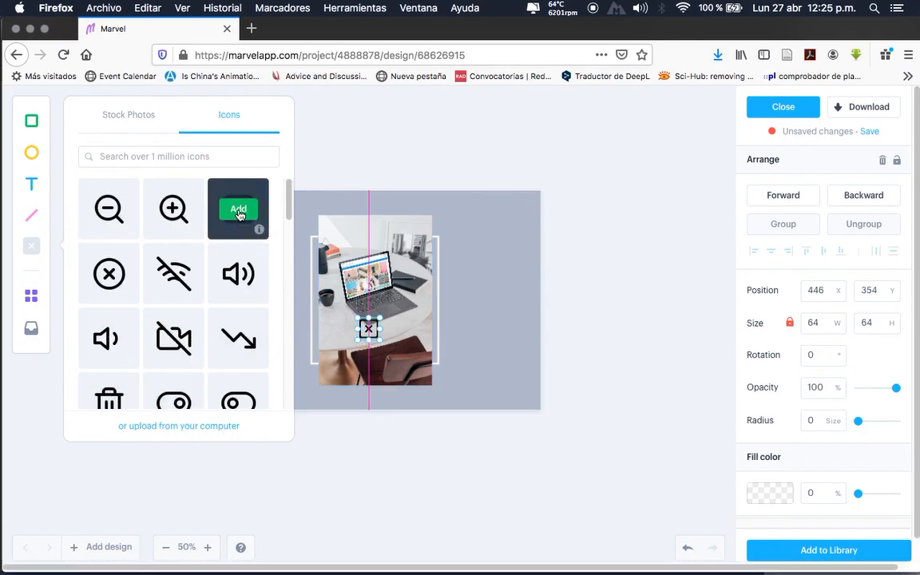
pyautogui.moveTo(369, 334); pyautogui.dragTo(523, 217)
pyautogui.click(409, 163)
pyautogui.click(30, 252)
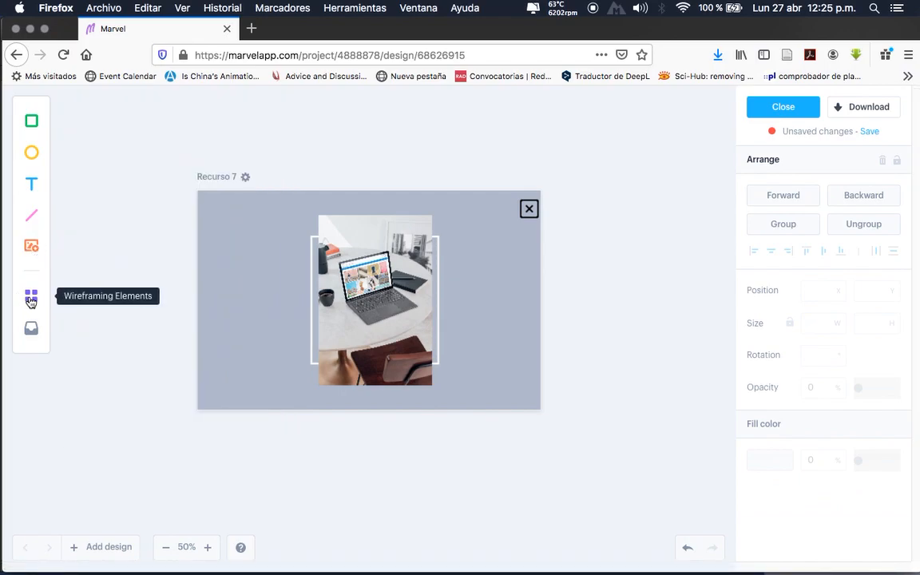
# - Browse the Android wireframing elements available for the design
pyautogui.click(31, 297)
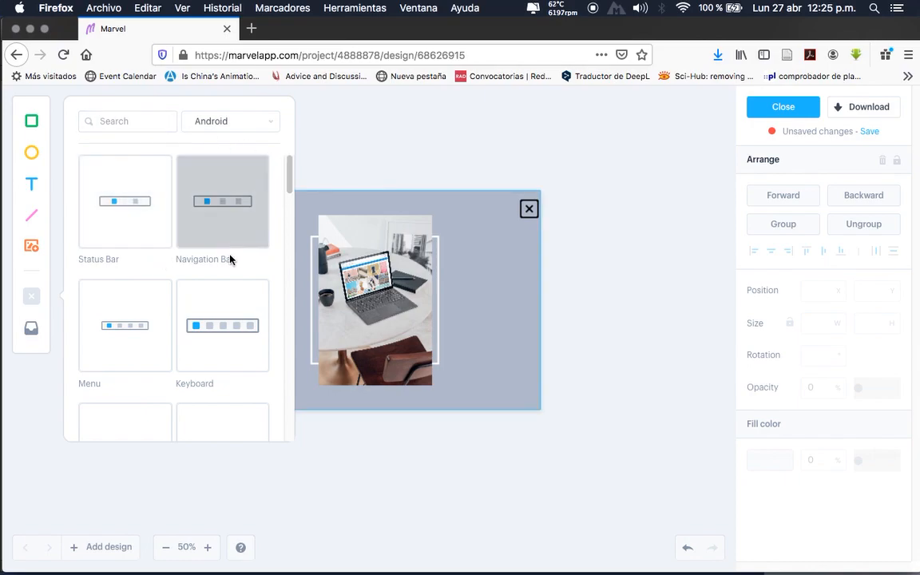
pyautogui.moveTo(289, 177)
pyautogui.mouseDown()
pyautogui.moveTo(287, 205)
pyautogui.moveTo(292, 161)
pyautogui.mouseUp()
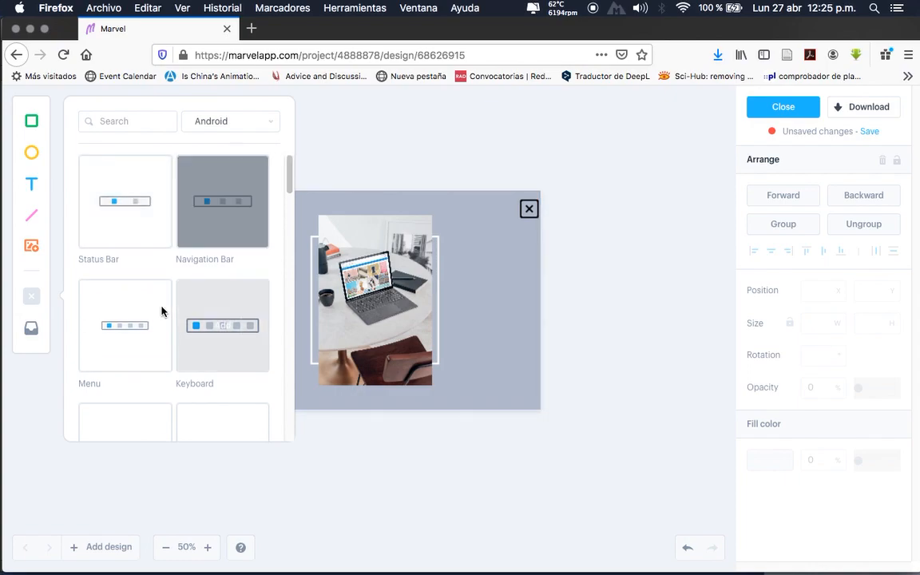
pyautogui.moveTo(288, 173); pyautogui.dragTo(288, 150)
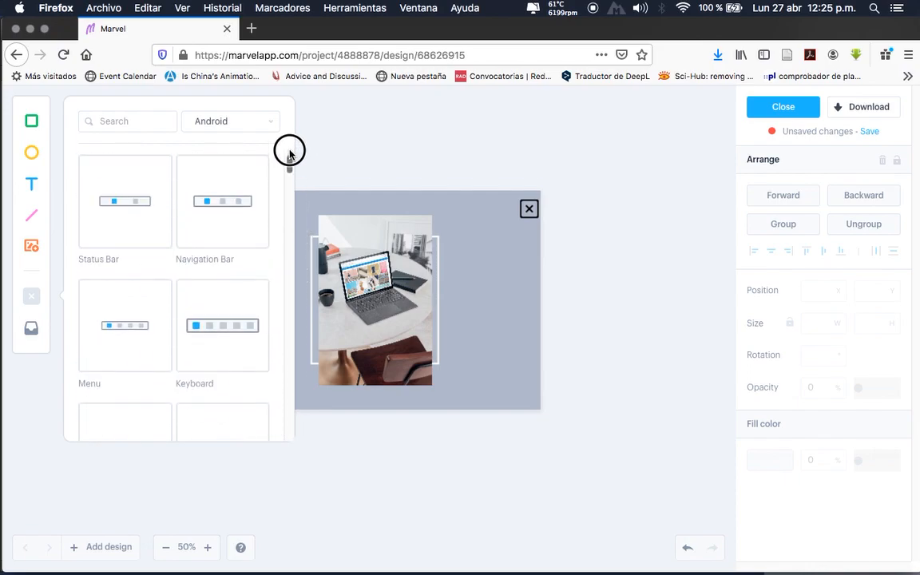
pyautogui.click(34, 299)
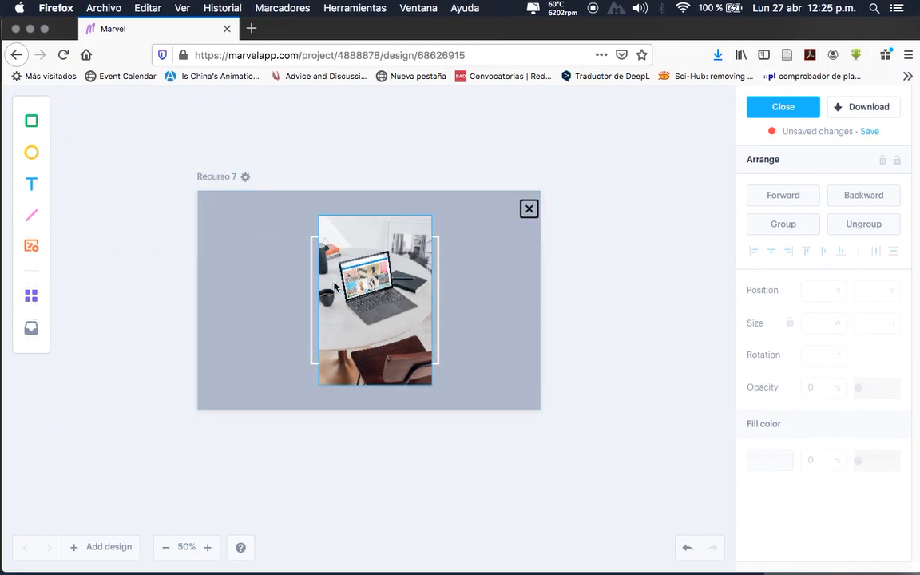
# - Reposition the boxed X icon at X 875, Y 20 and lower the laptop photo's opacity to 56%
pyautogui.moveTo(525, 207); pyautogui.dragTo(521, 214)
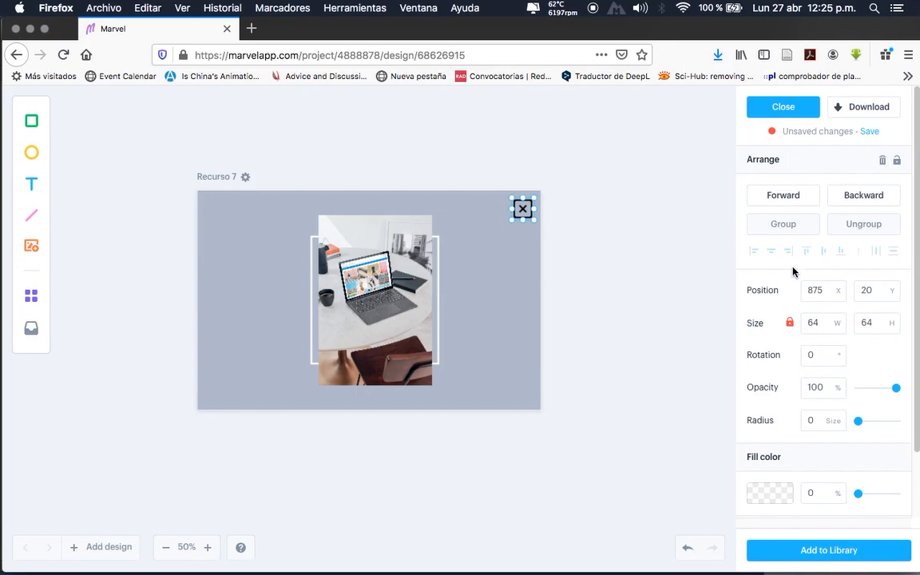
pyautogui.click(352, 275)
pyautogui.moveTo(896, 391)
pyautogui.mouseDown()
pyautogui.moveTo(870, 391)
pyautogui.moveTo(880, 391)
pyautogui.mouseUp()
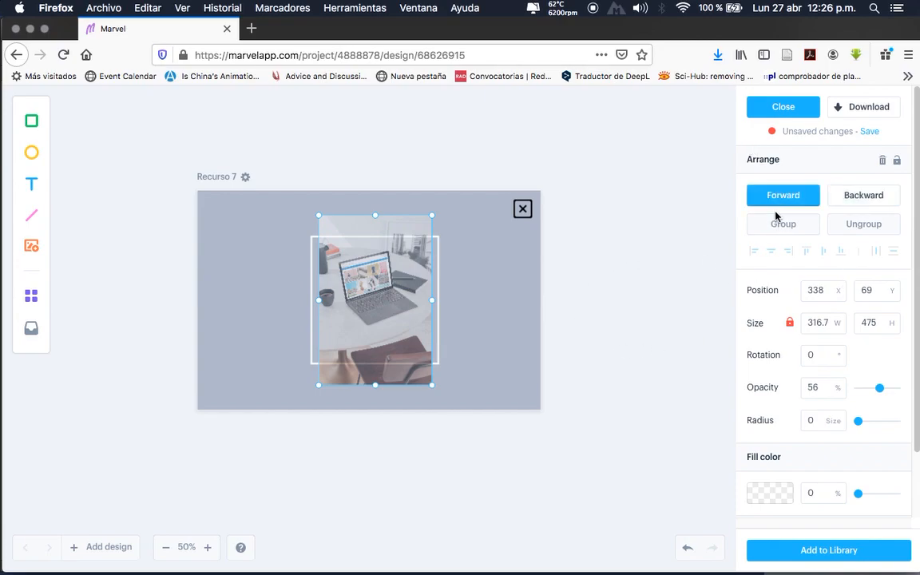
# - Give the laptop photo a solid white (#FFFFFF) border with size 2
pyautogui.scroll(-3, 910, 158)
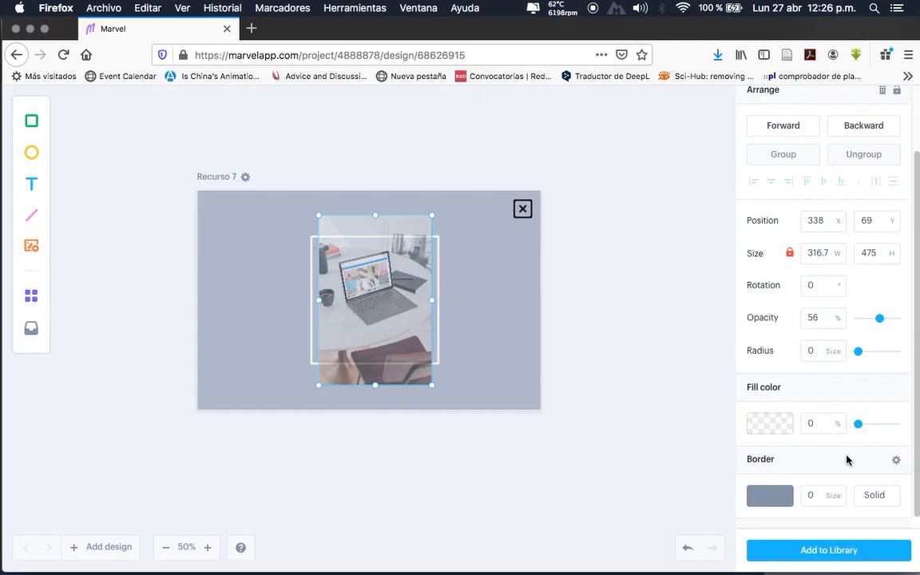
pyautogui.click(773, 501)
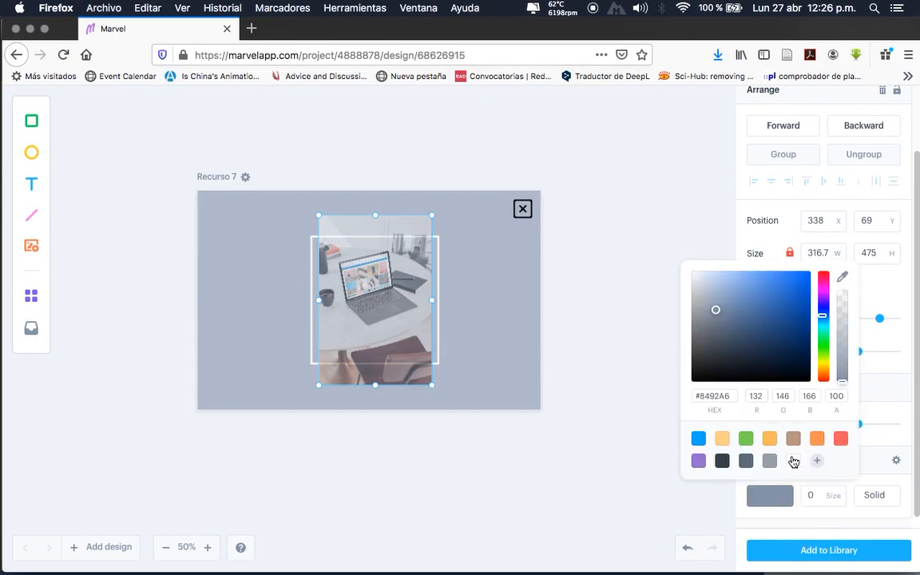
pyautogui.click(794, 462)
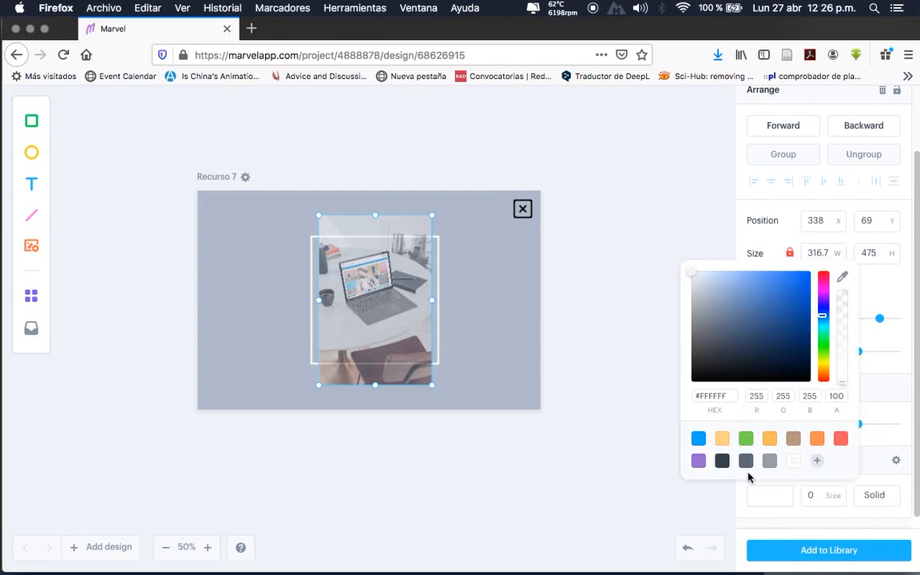
pyautogui.click(843, 497)
pyautogui.click(843, 496)
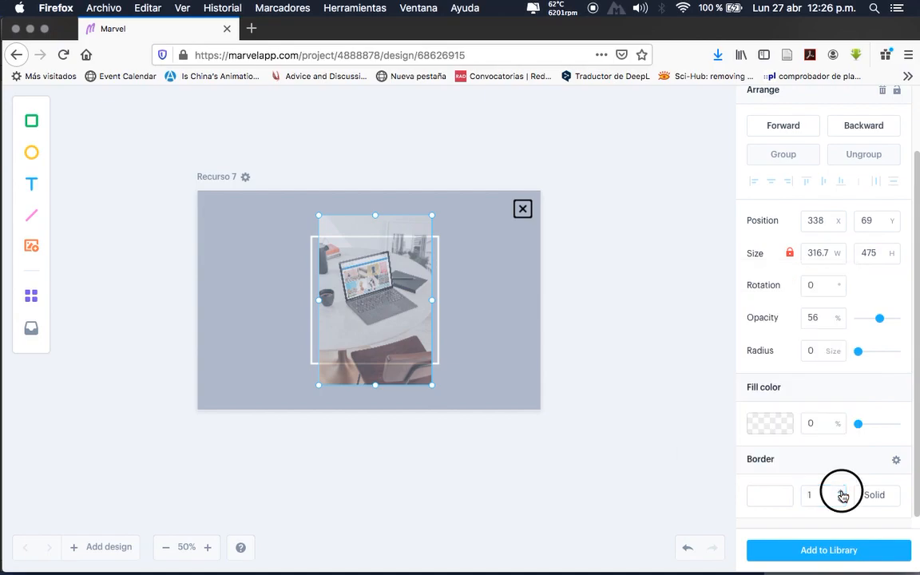
pyautogui.click(843, 496)
pyautogui.click(232, 323)
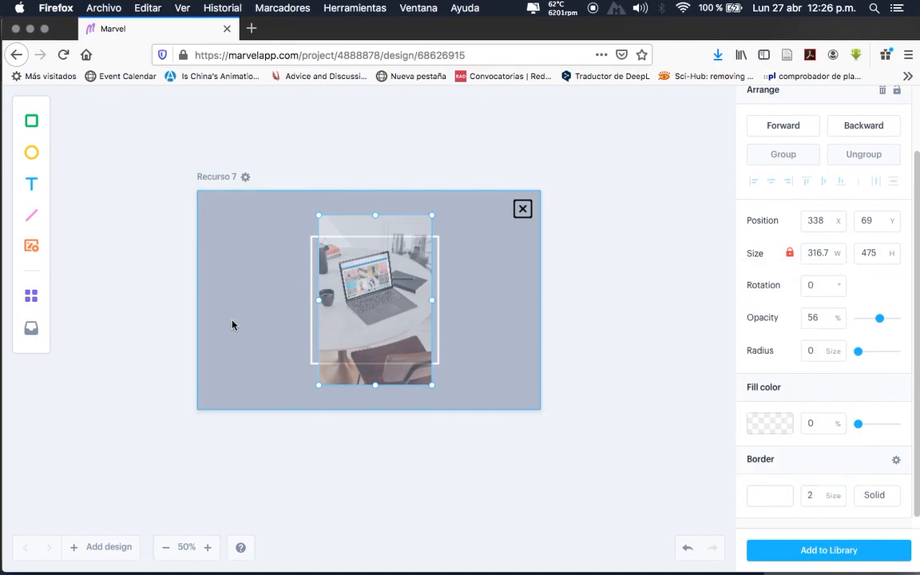
pyautogui.click(363, 344)
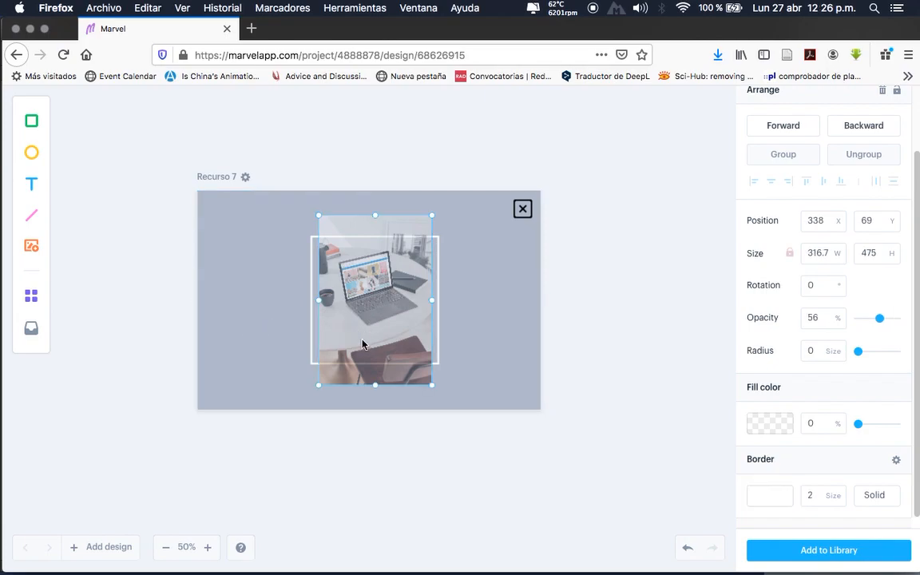
# - Increase the laptop photo's white border size to 20
pyautogui.click(831, 491)
pyautogui.click(843, 494)
pyautogui.click(842, 494)
pyautogui.click(843, 493)
pyautogui.click(843, 494)
pyautogui.click(843, 494)
pyautogui.click(843, 494)
pyautogui.click(843, 492)
pyautogui.click(842, 492)
pyautogui.click(842, 493)
pyautogui.click(842, 492)
pyautogui.click(842, 493)
pyautogui.click(842, 492)
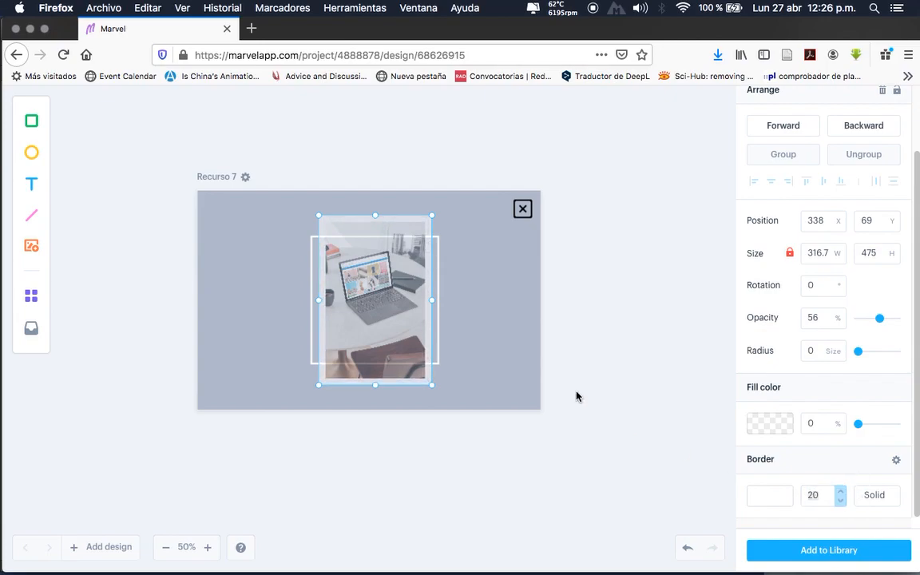
# - Select Recurso 7's full-size background image and save the design changes
pyautogui.click(478, 434)
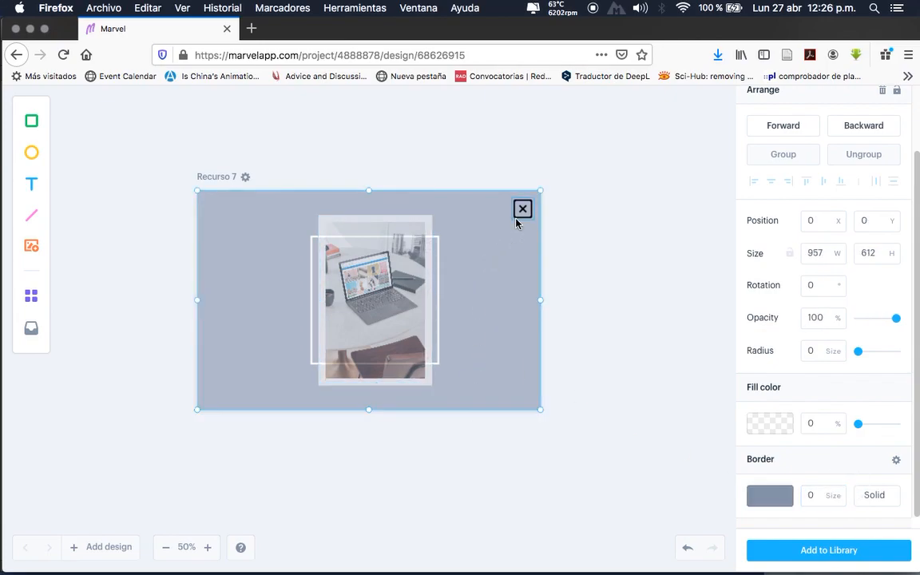
pyautogui.click(570, 311)
pyautogui.click(507, 336)
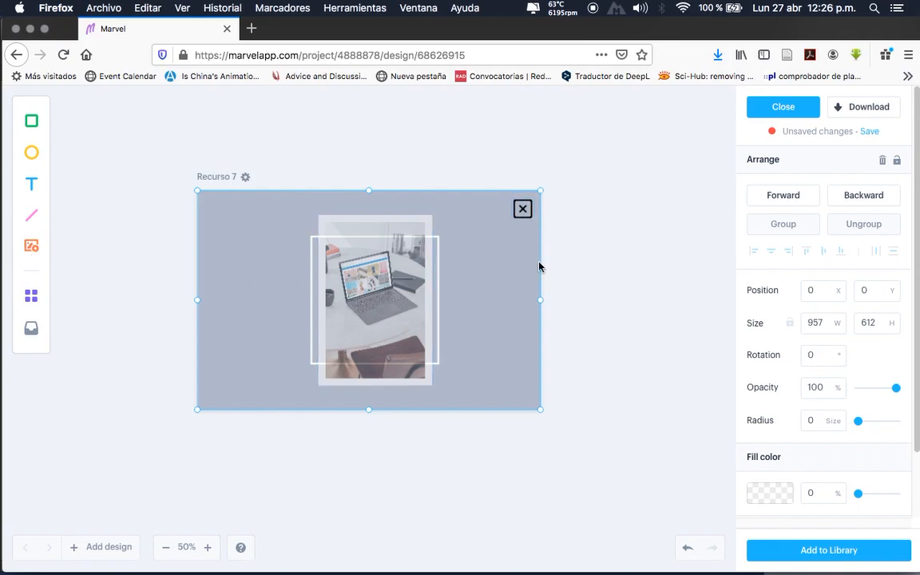
pyautogui.scroll(-2, 610, 384)
pyautogui.scroll(4, 610, 384)
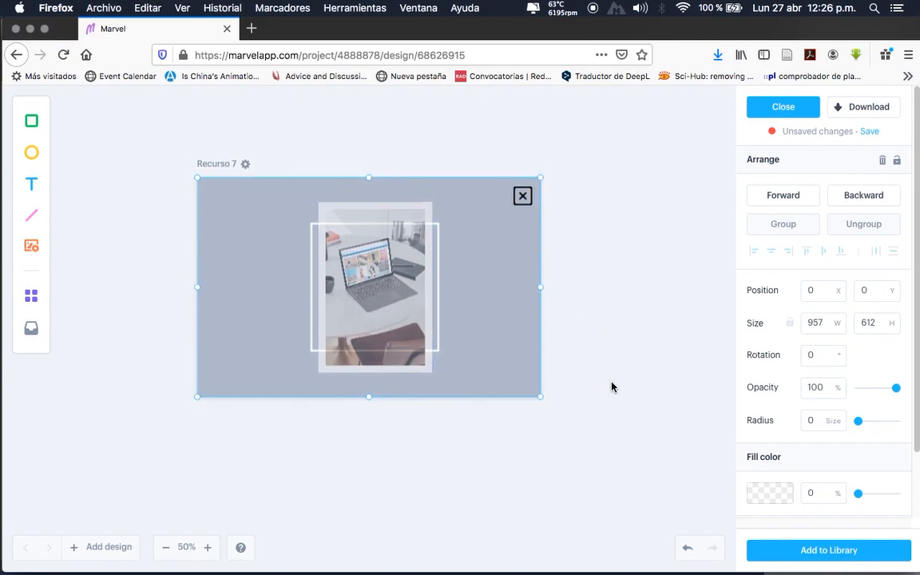
pyautogui.scroll(-1, 610, 384)
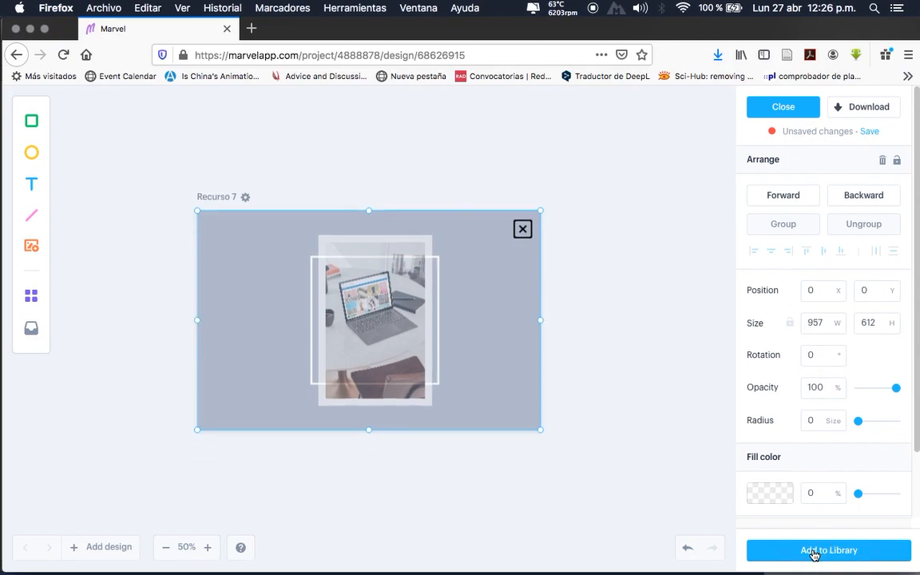
pyautogui.scroll(3, 668, 422)
pyautogui.scroll(-2, 668, 423)
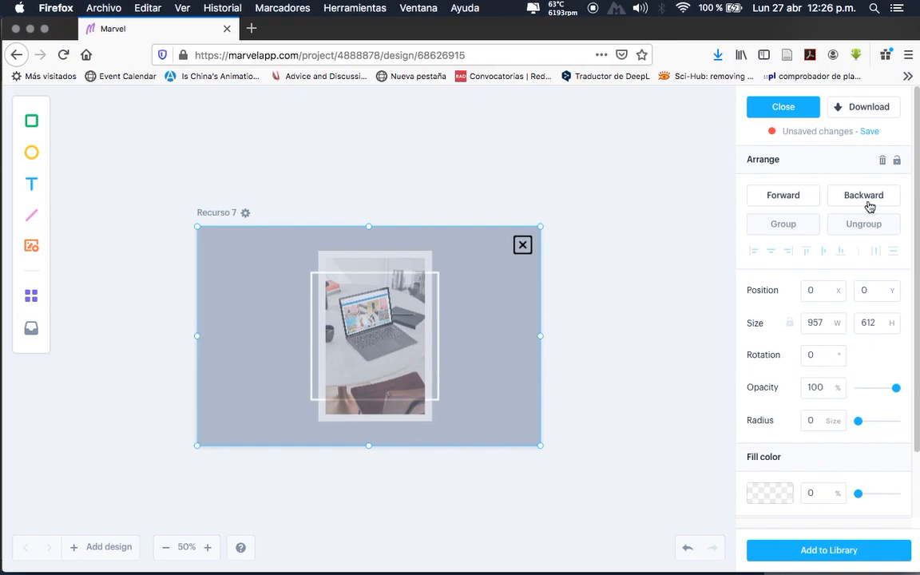
pyautogui.click(870, 133)
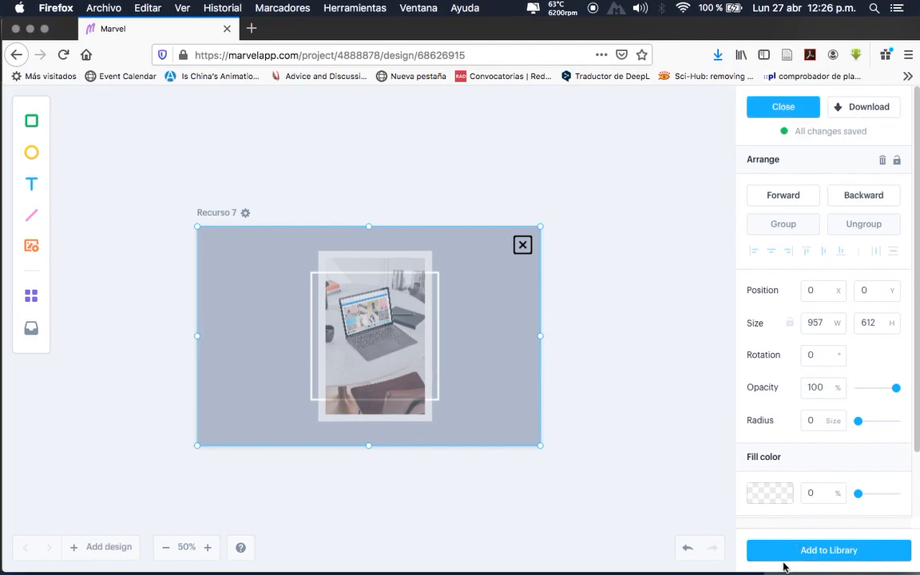
# - Add the selected background image to the library as 001 and close the design editor
pyautogui.click(807, 552)
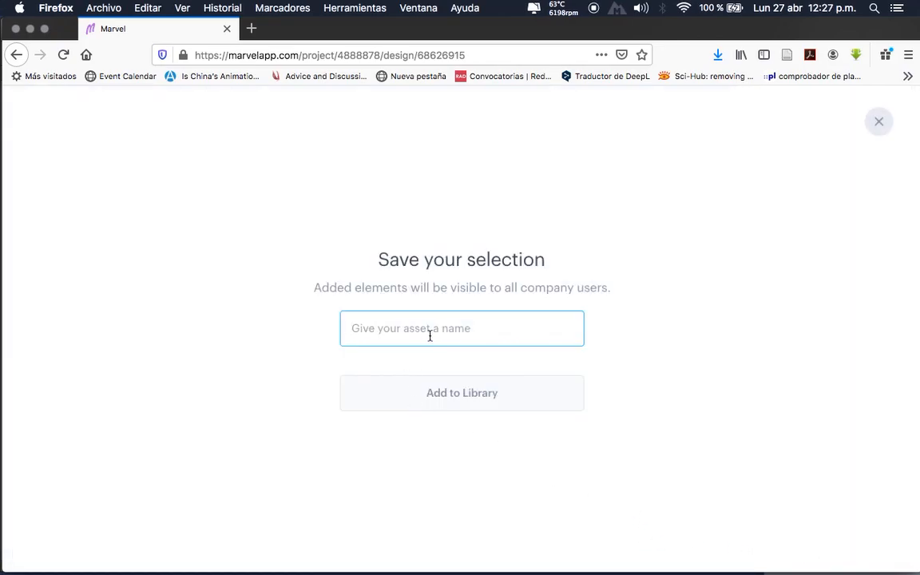
pyautogui.write('001')
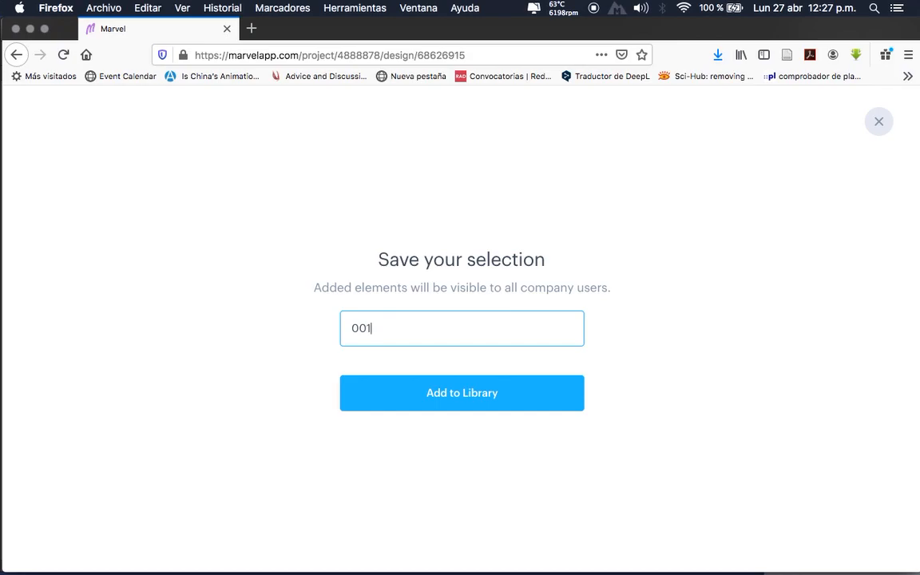
pyautogui.click(452, 406)
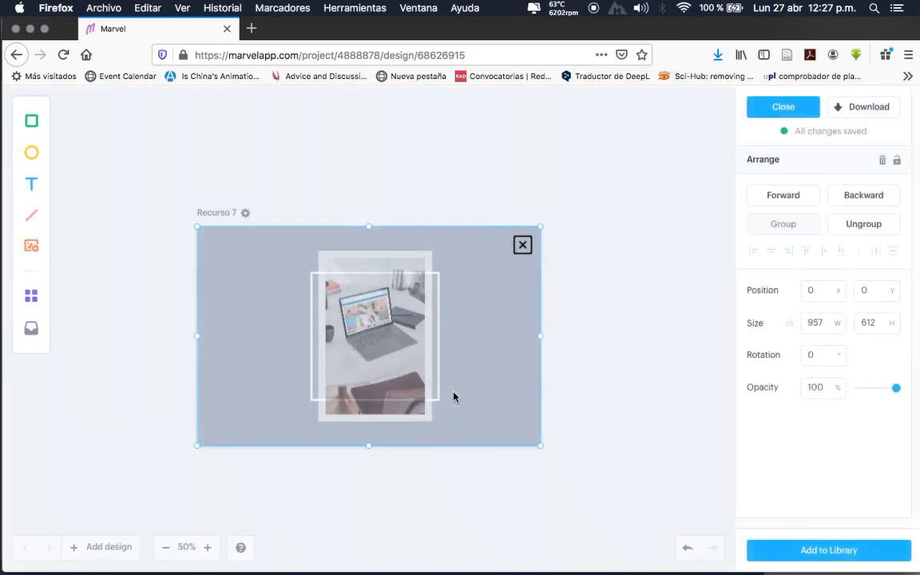
pyautogui.click(776, 110)
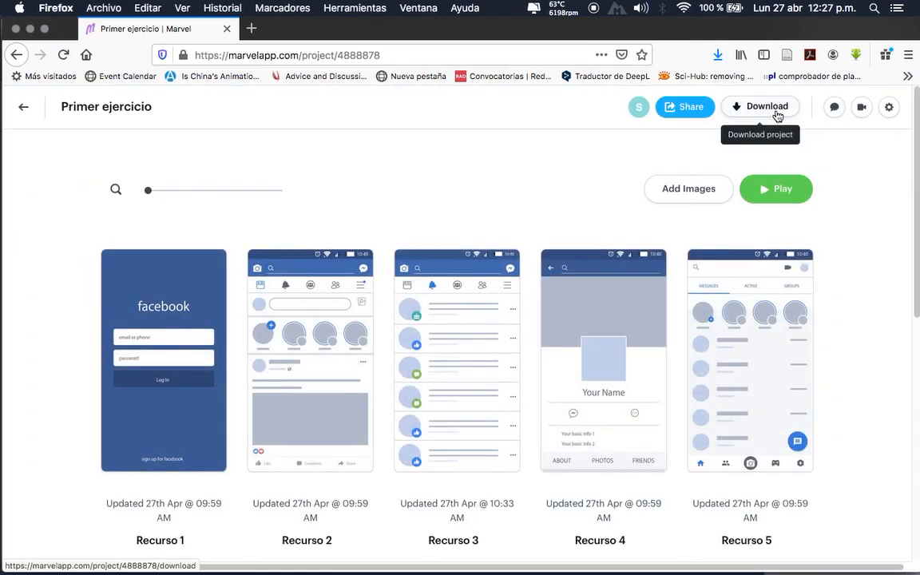
# - Draw a hotspot over Recurso 7's boxed X icon in the prototype editor and link it to Recurso 4
pyautogui.scroll(-5, 580, 395)
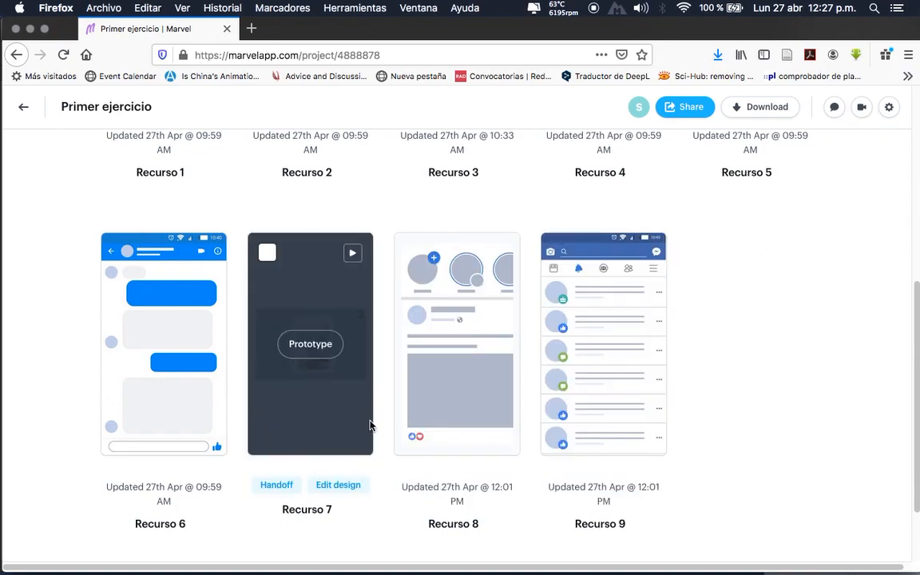
pyautogui.moveTo(218, 572)
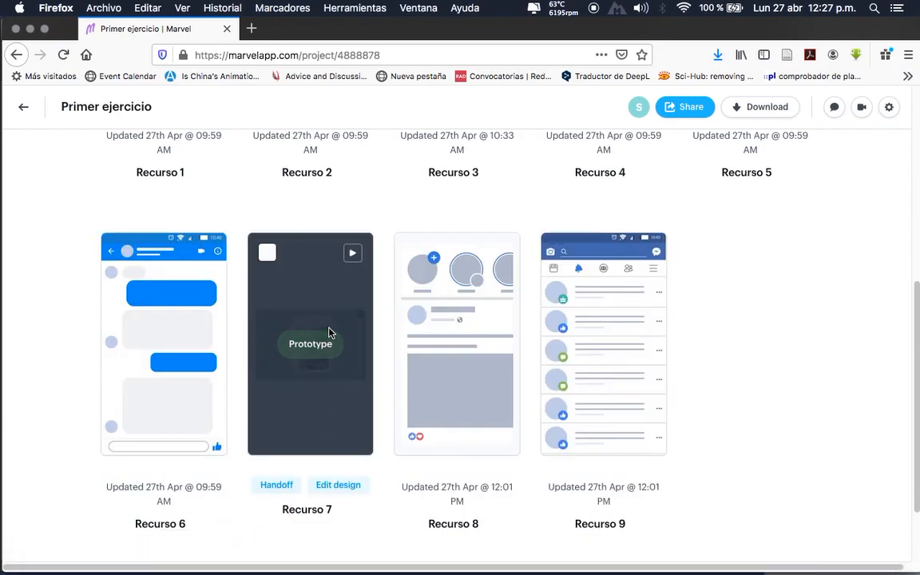
pyautogui.click(302, 347)
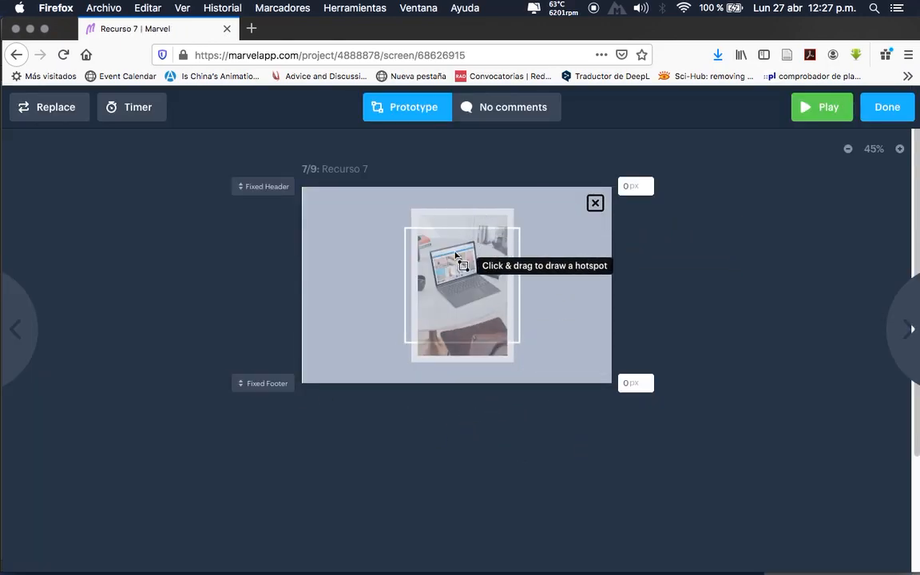
pyautogui.moveTo(580, 194); pyautogui.dragTo(610, 217)
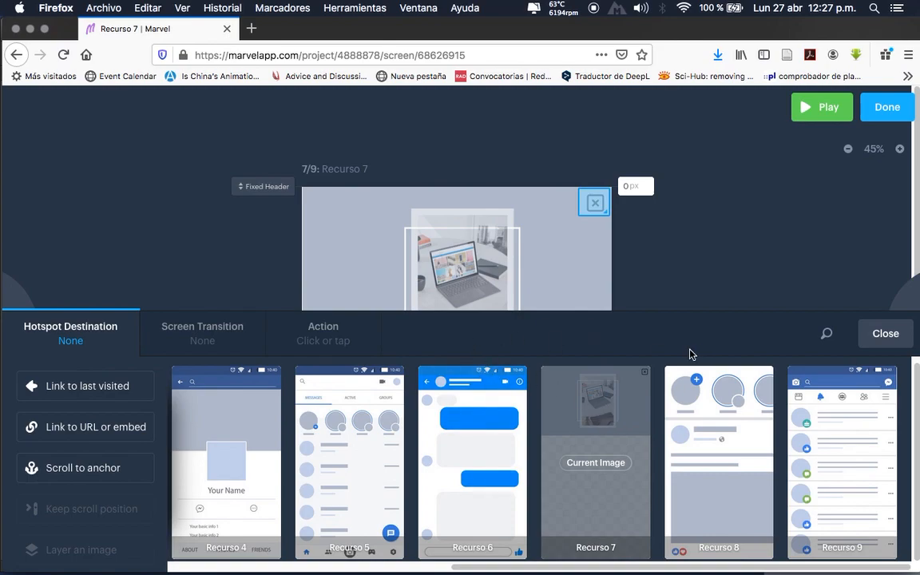
pyautogui.scroll(-2, 542, 255)
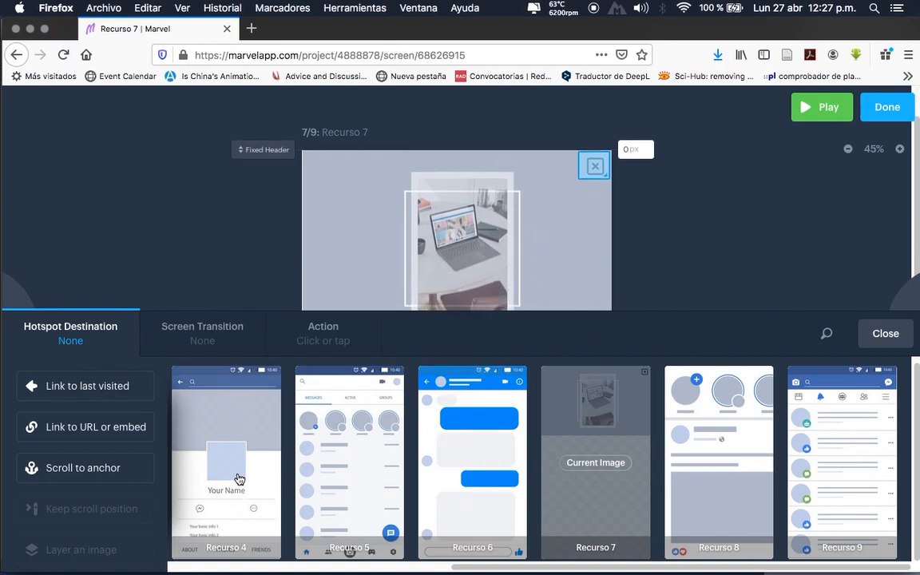
pyautogui.click(243, 420)
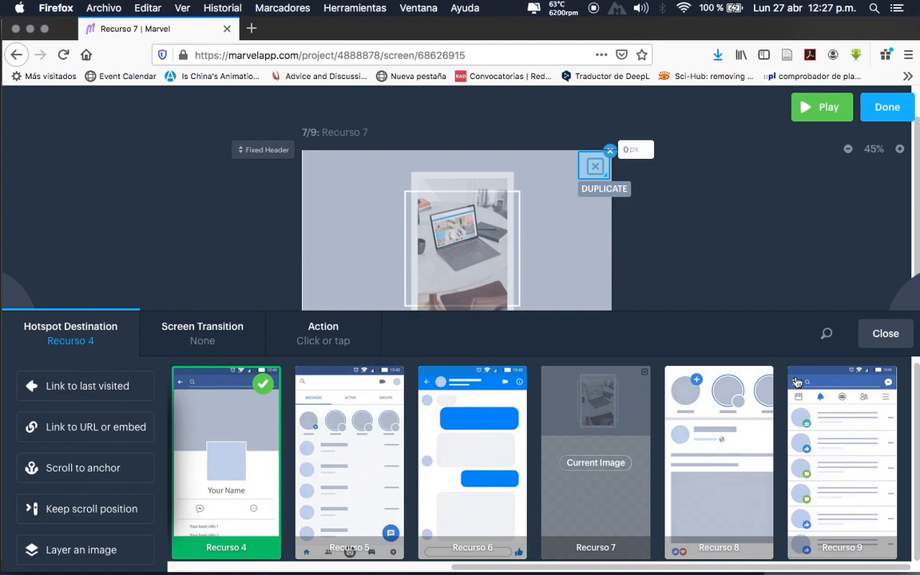
pyautogui.click(887, 107)
# - Play the Primer ejercicio prototype preview starting from Recurso 1
pyautogui.scroll(-5, 607, 288)
pyautogui.moveTo(607, 288); pyautogui.dragTo(154, 297)
pyautogui.scroll(5, 349, 382)
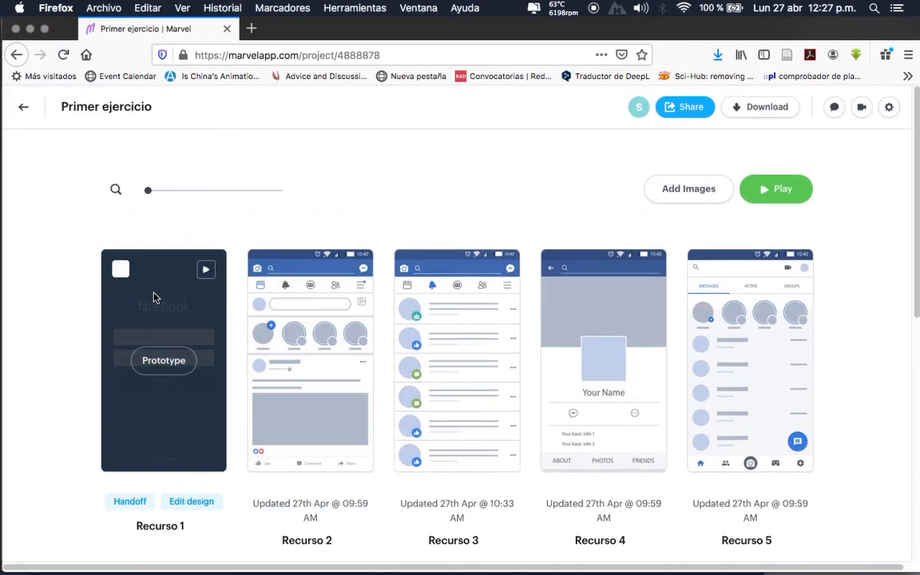
pyautogui.click(206, 270)
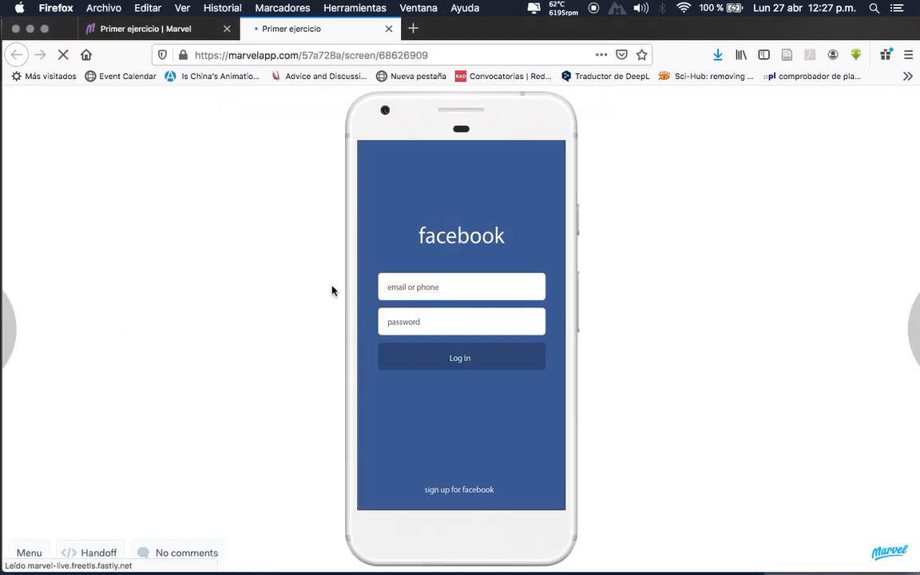
# - Test the Log In link to the profile screen, opening and closing the profile photo overlay twice with its boxed X
pyautogui.click(463, 361)
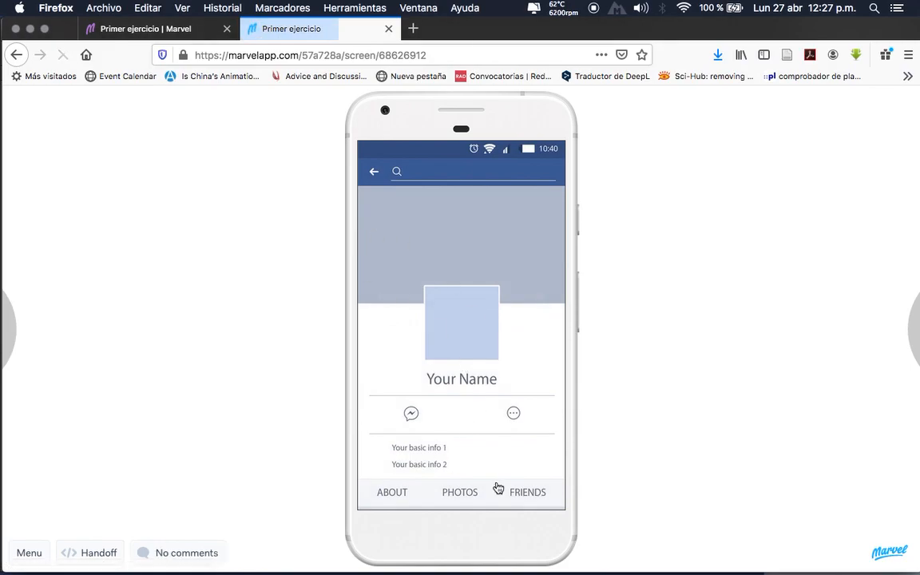
pyautogui.click(456, 330)
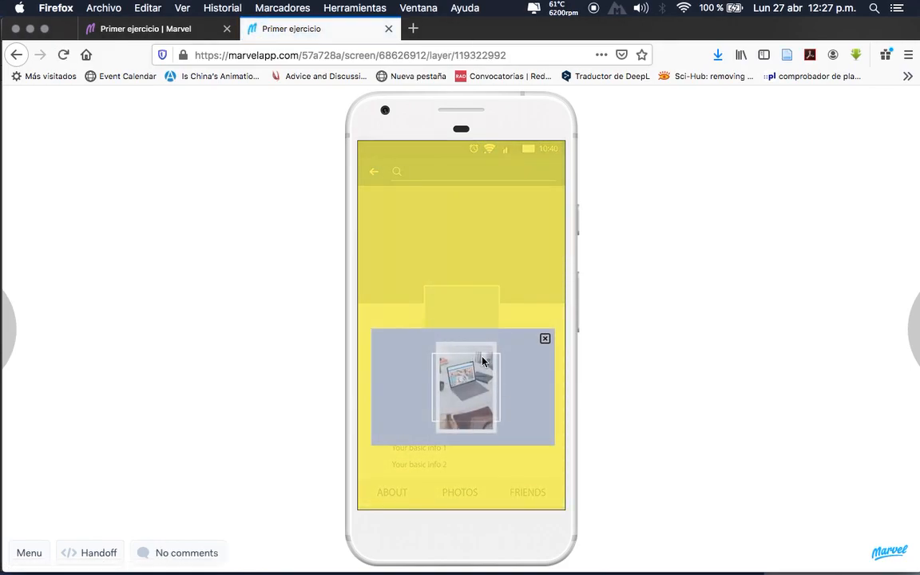
pyautogui.click(546, 341)
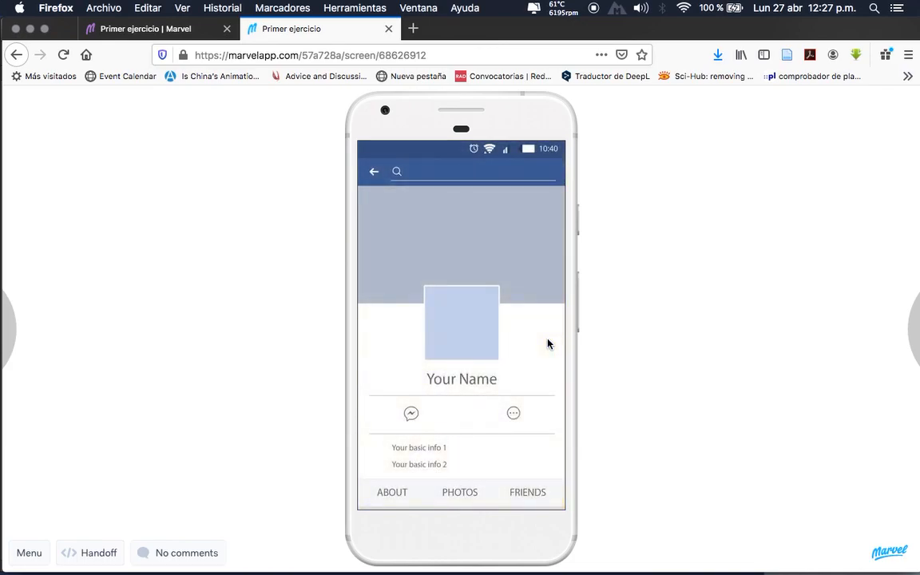
pyautogui.click(468, 323)
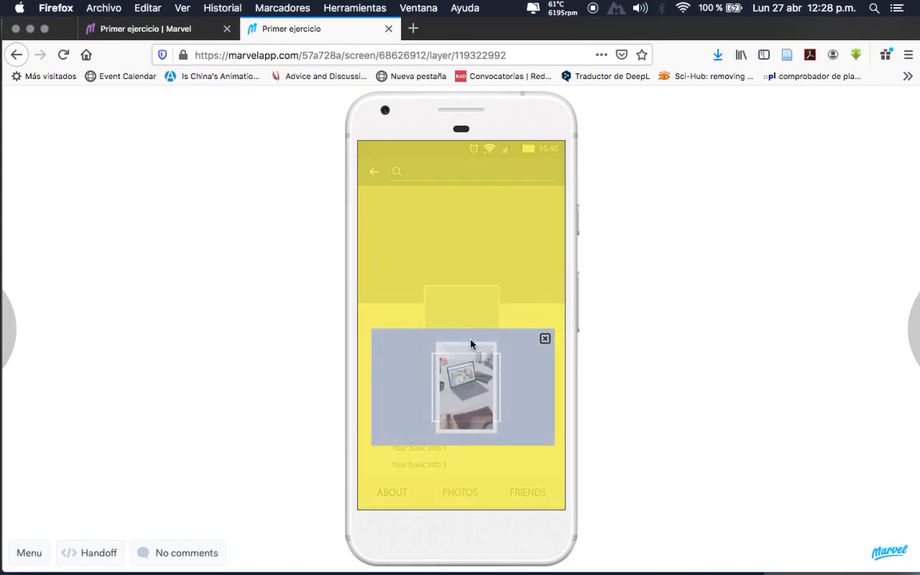
pyautogui.click(545, 341)
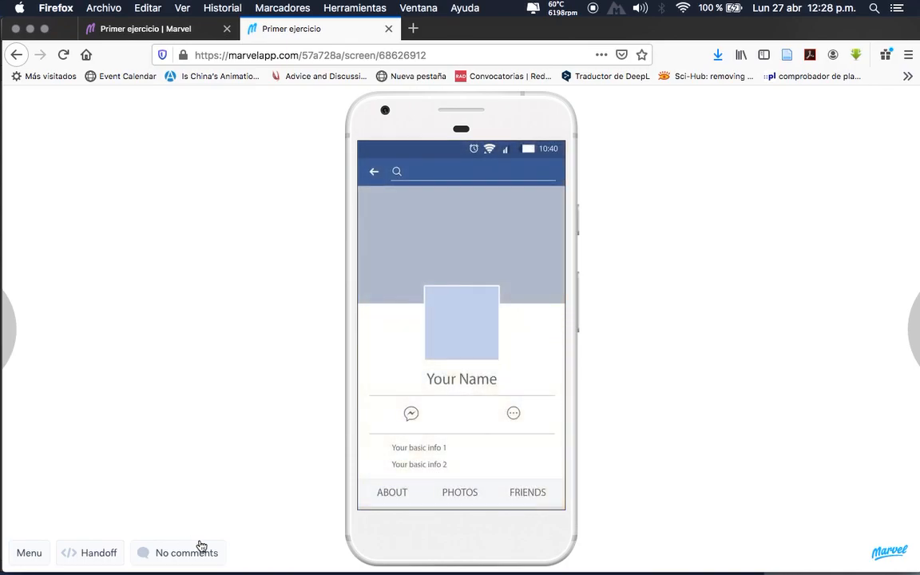
# - Follow the FRIENDS link to the news feed and test opening and closing the first story's overlay twice
pyautogui.click(529, 497)
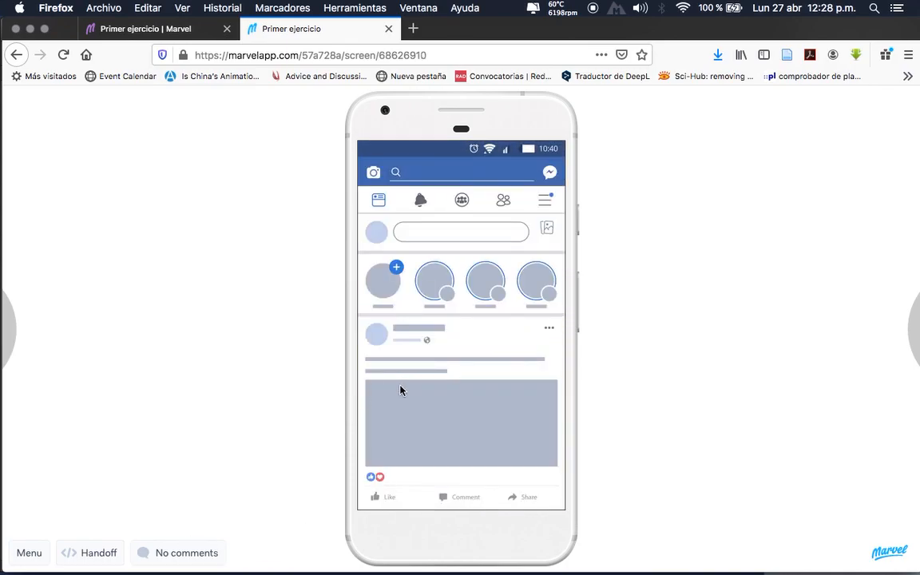
pyautogui.click(383, 281)
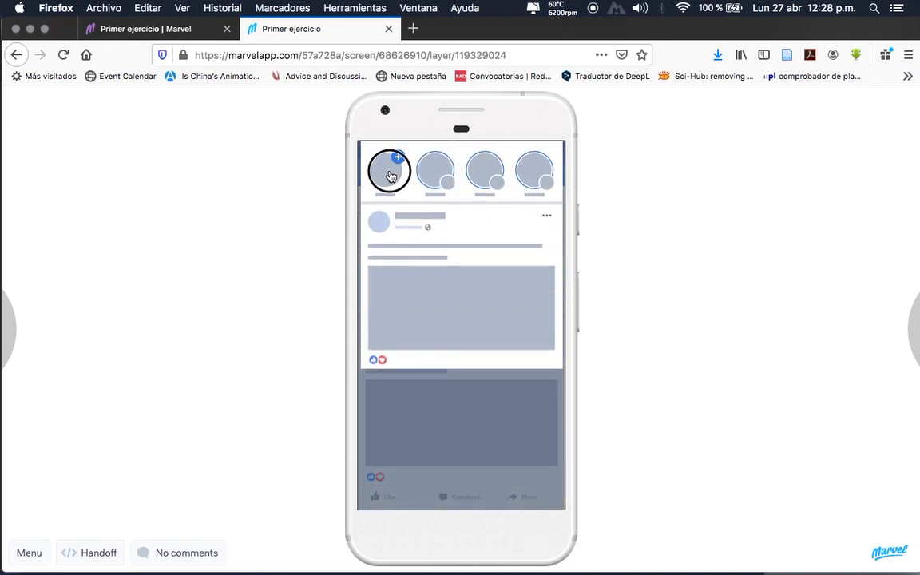
pyautogui.click(385, 168)
pyautogui.click(387, 289)
pyautogui.click(392, 179)
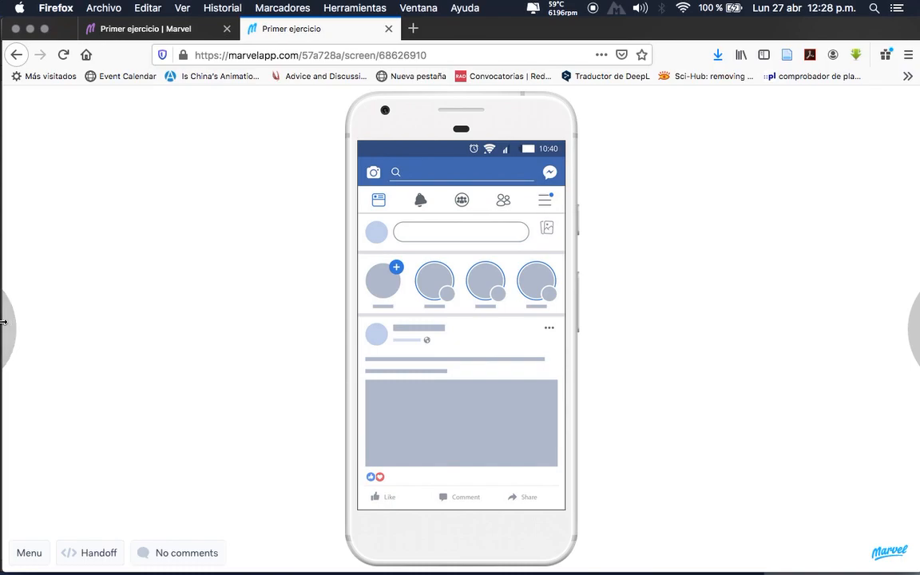
# - Go back to the login screen, retest its Log In link, and close the prototype preview
pyautogui.click(14, 329)
pyautogui.click(447, 358)
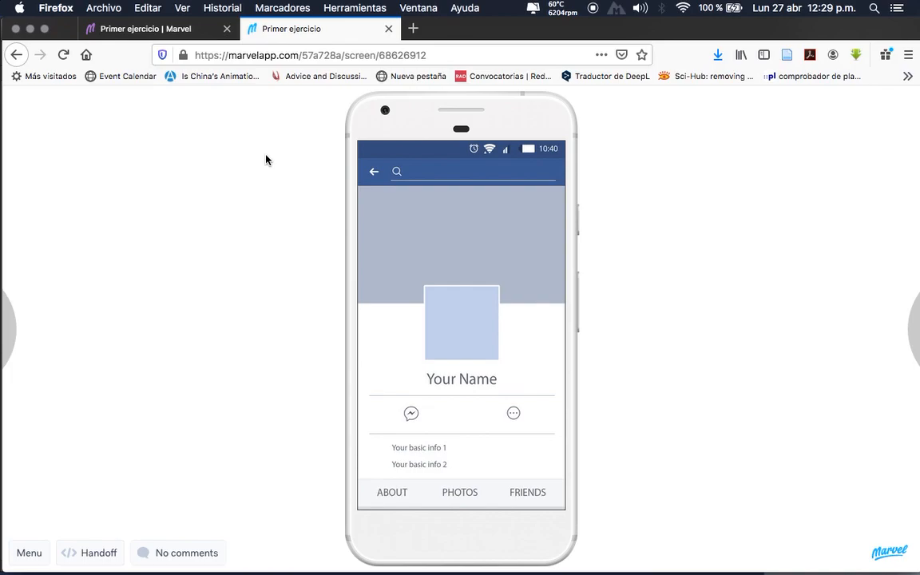
pyautogui.click(387, 29)
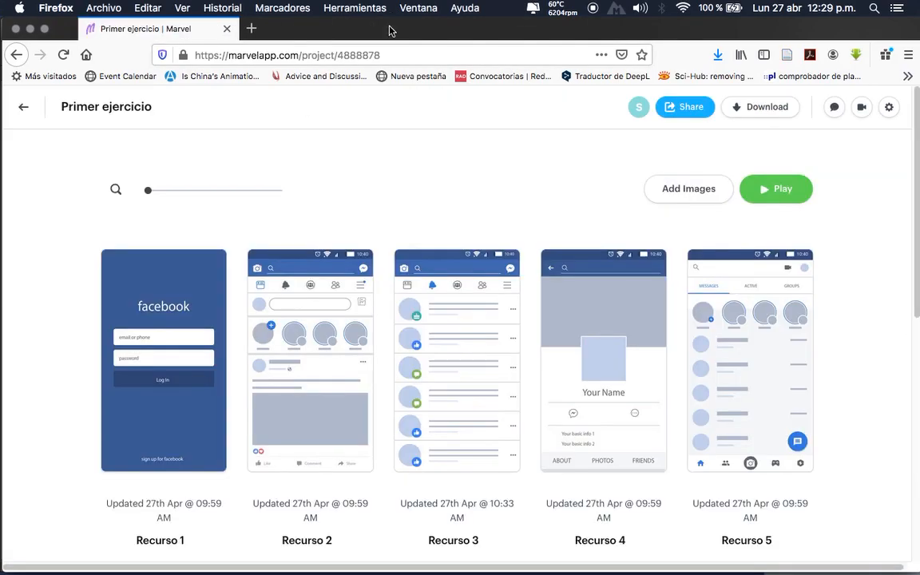